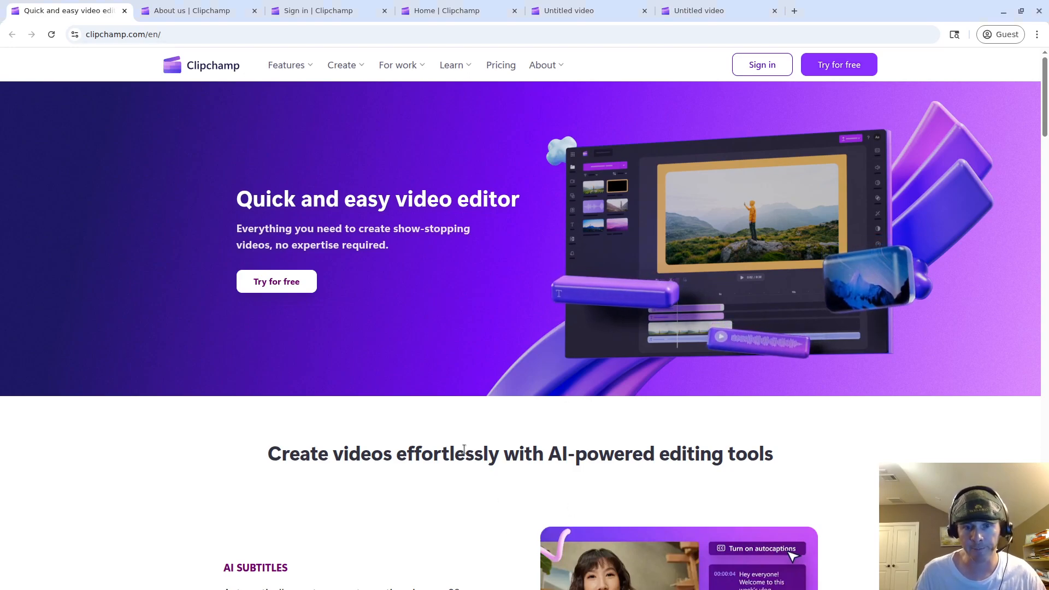
# Select the word 'effortlessly' and then the whole homepage heading, then clear the selection.
pyautogui.doubleClick(483, 457)
pyautogui.tripleClick(554, 456)
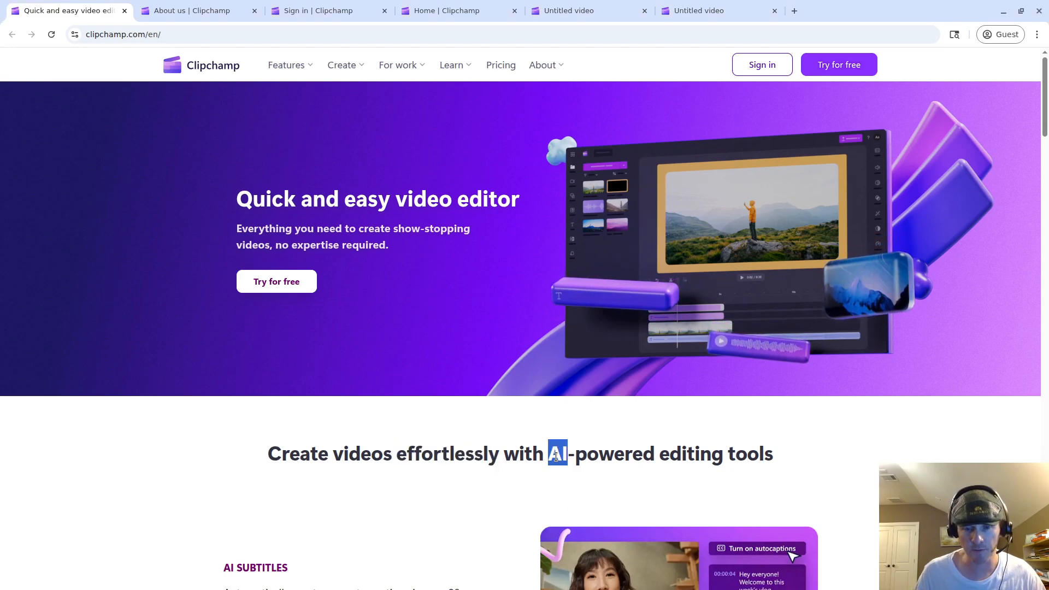
pyautogui.click(505, 453)
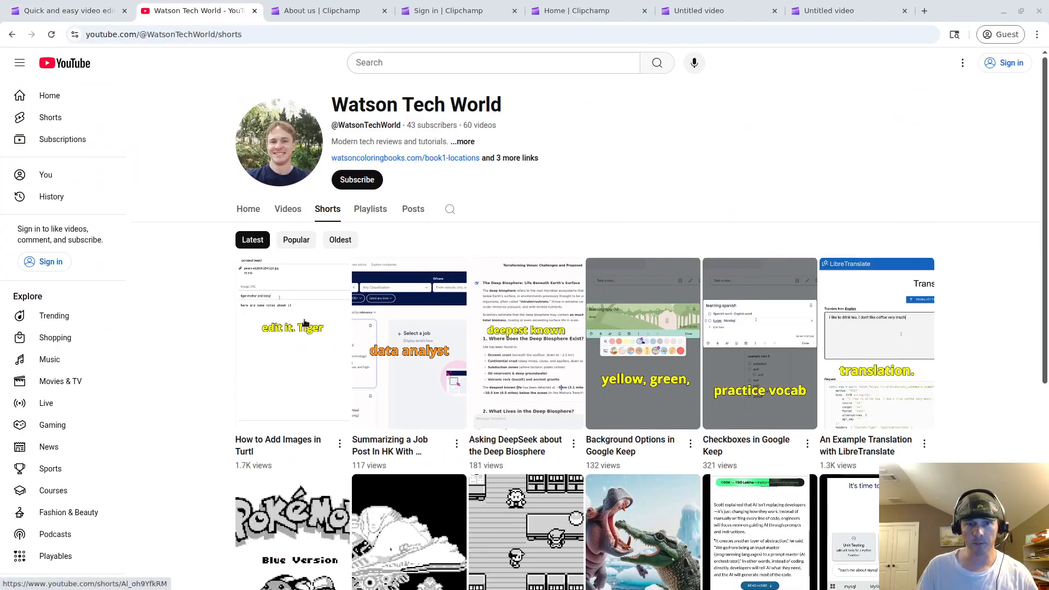
# Open the 'How to Add Images in Turtl' Short and pause it.
pyautogui.scroll(-2, 431, 275)
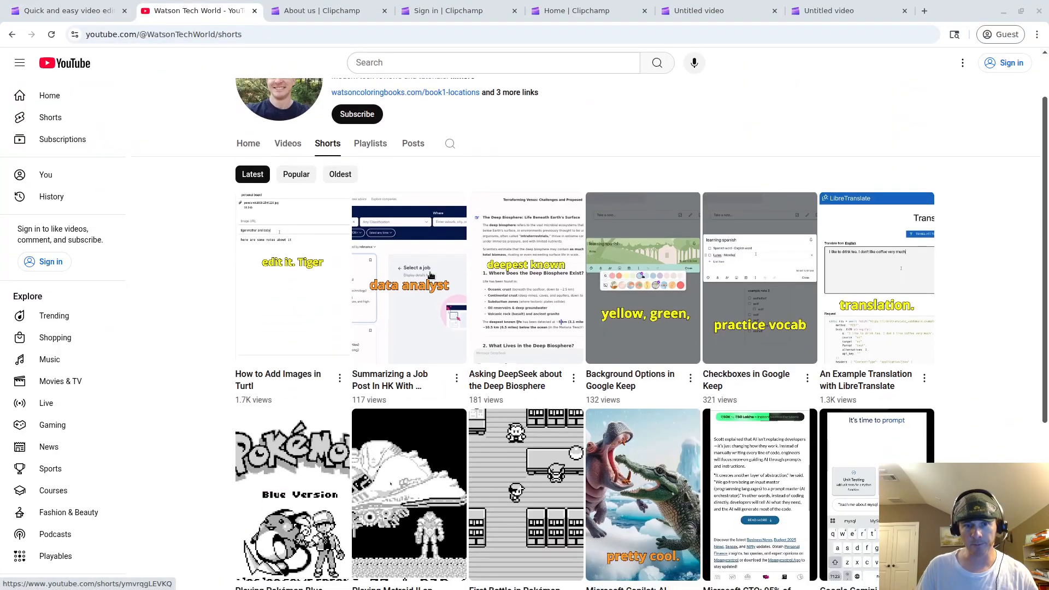
pyautogui.click(294, 263)
pyautogui.click(555, 309)
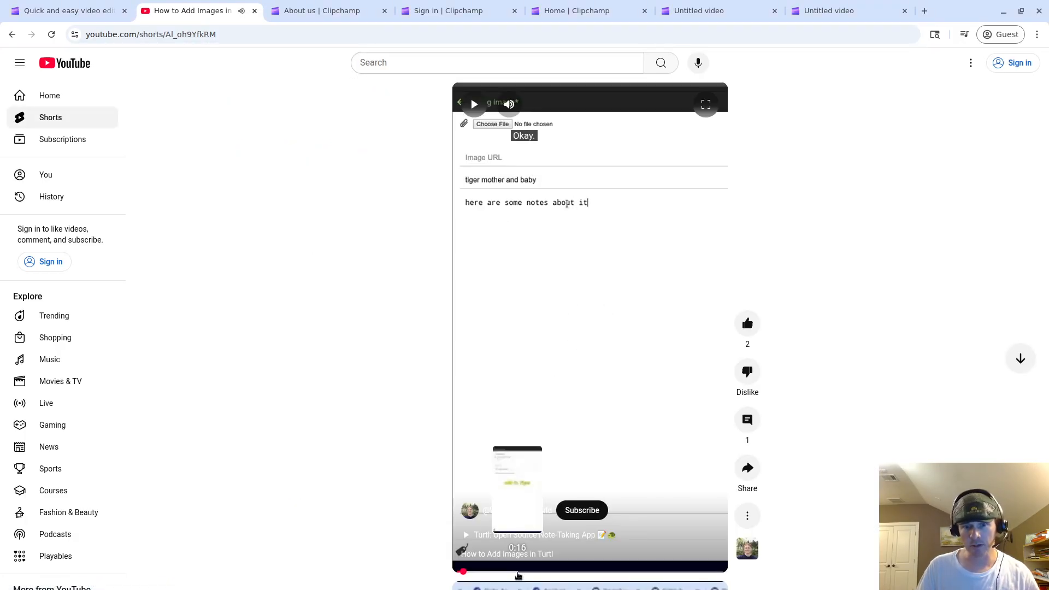
# Skim the Short's tiger and panda image sections, then go back to 0:39.
pyautogui.click(518, 572)
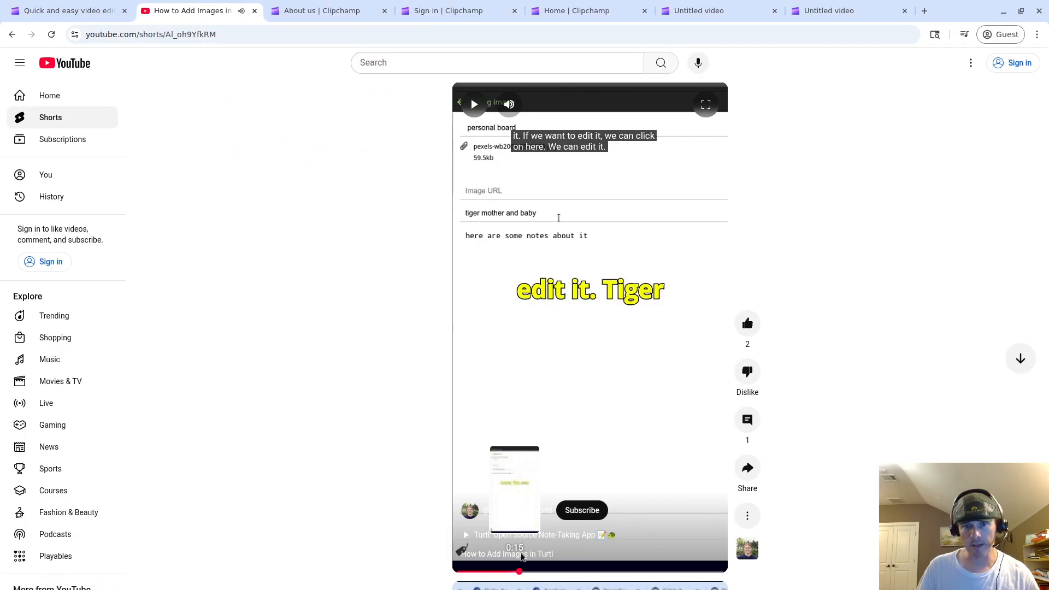
pyautogui.click(554, 572)
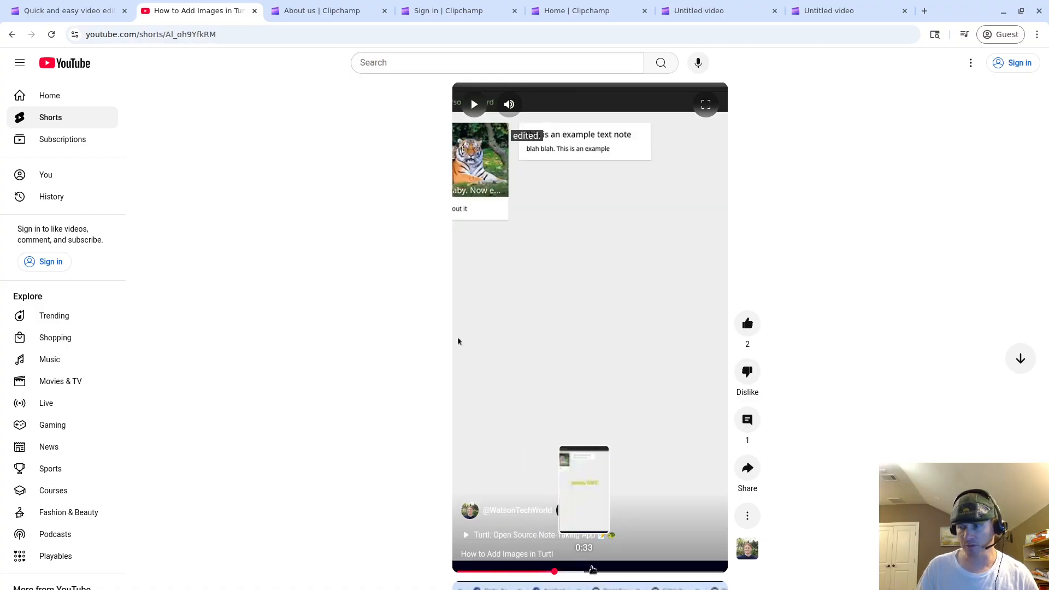
pyautogui.click(595, 570)
pyautogui.click(628, 571)
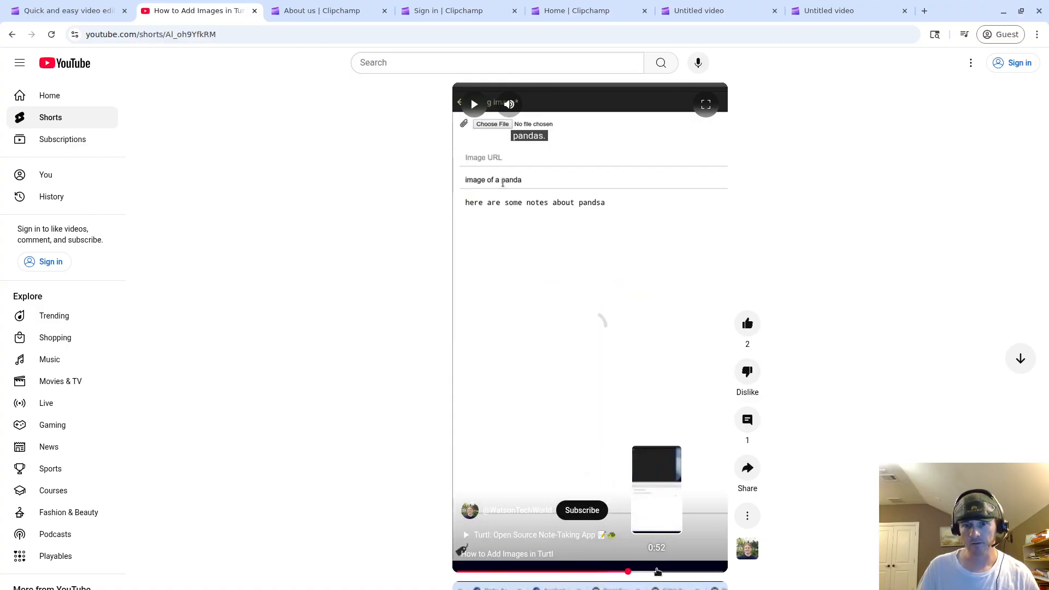
pyautogui.click(661, 572)
pyautogui.click(684, 571)
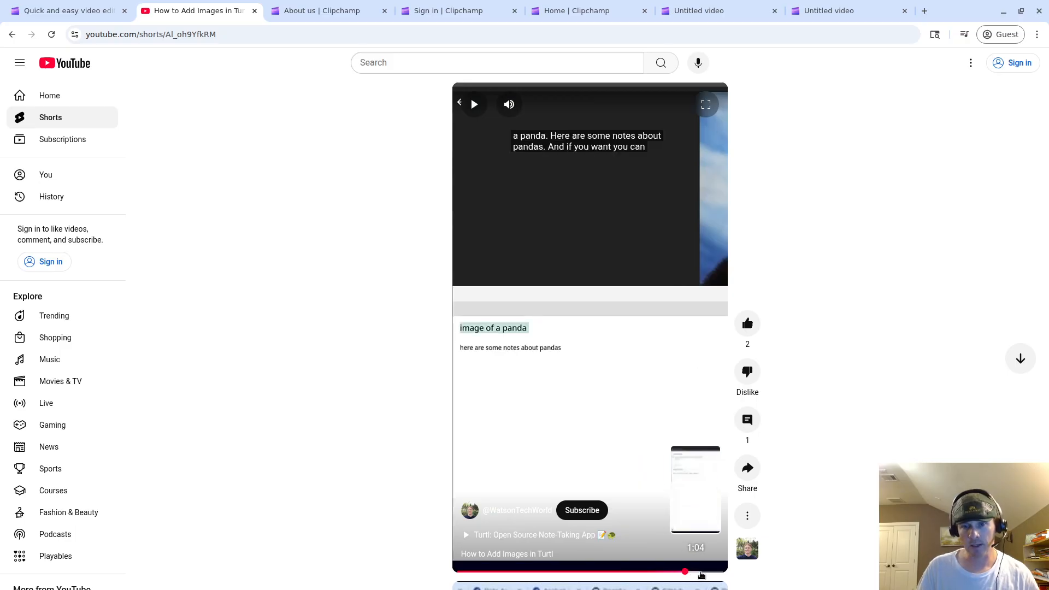
pyautogui.click(701, 572)
pyautogui.moveTo(701, 571); pyautogui.dragTo(517, 571)
# Play the Short briefly from 0:39, pause it, and glance at the Clipchamp homepage tab.
pyautogui.click(657, 351)
pyautogui.click(658, 352)
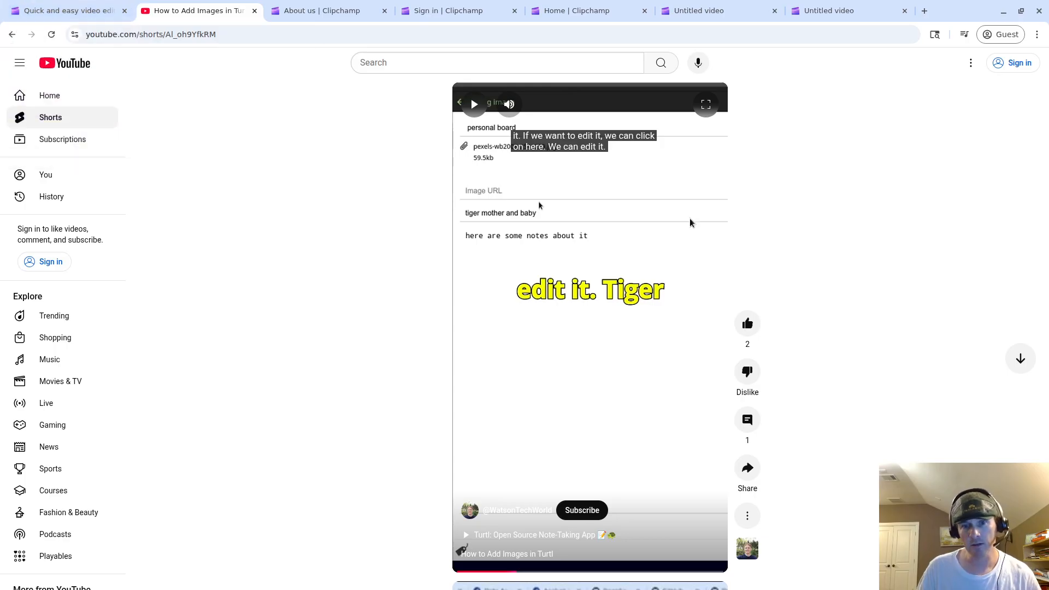
pyautogui.click(69, 11)
pyautogui.click(246, 12)
# Move between the Clipchamp tabs and close the YouTube Short's tab.
pyautogui.click(320, 12)
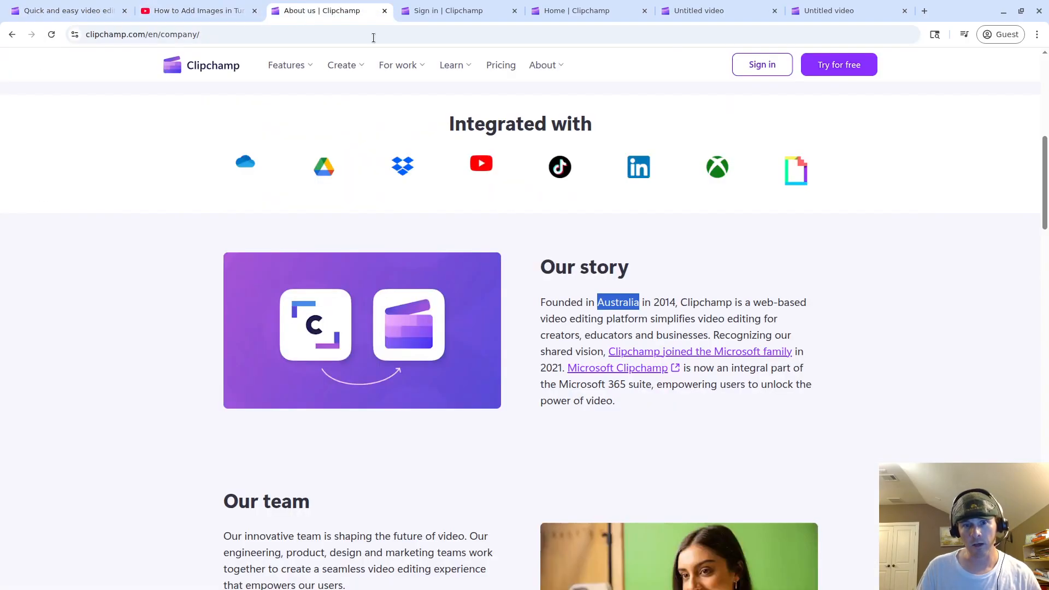
pyautogui.click(188, 12)
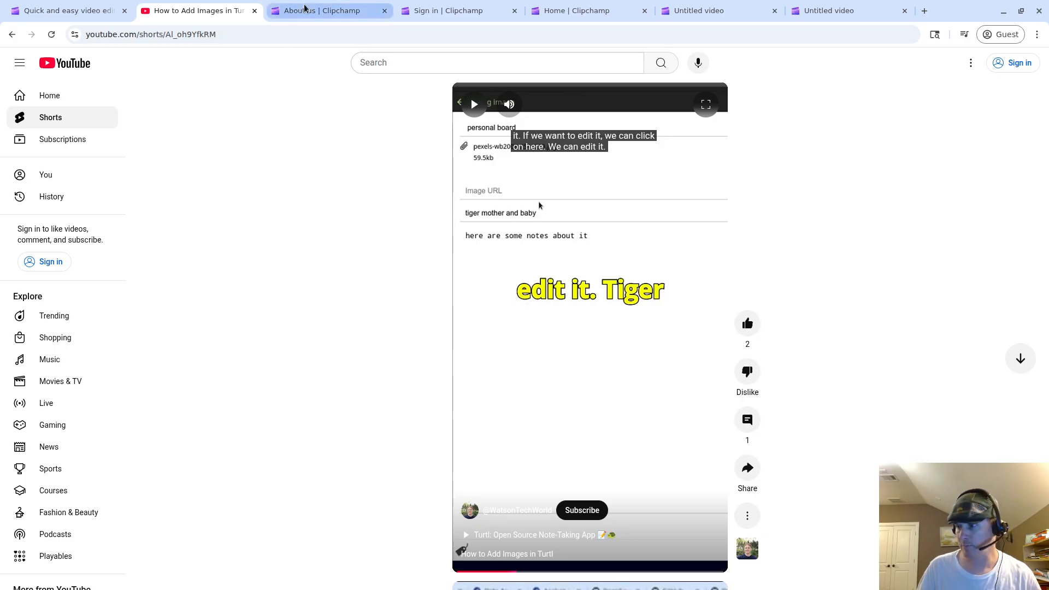
pyautogui.click(66, 11)
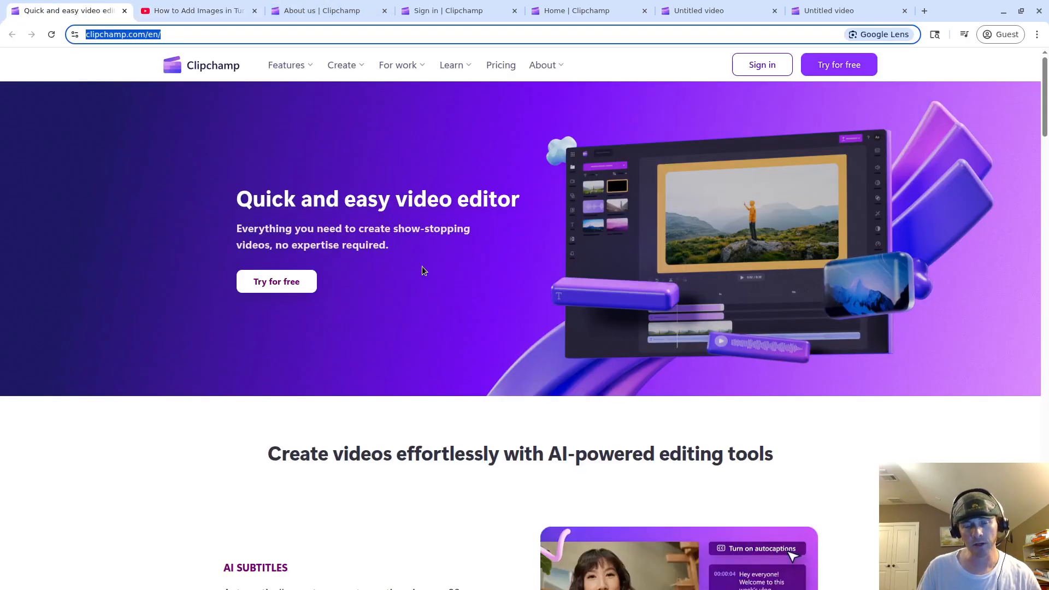
pyautogui.click(255, 11)
# Select 'Australia' and '2014' in the About us page's Our story text.
pyautogui.click(186, 11)
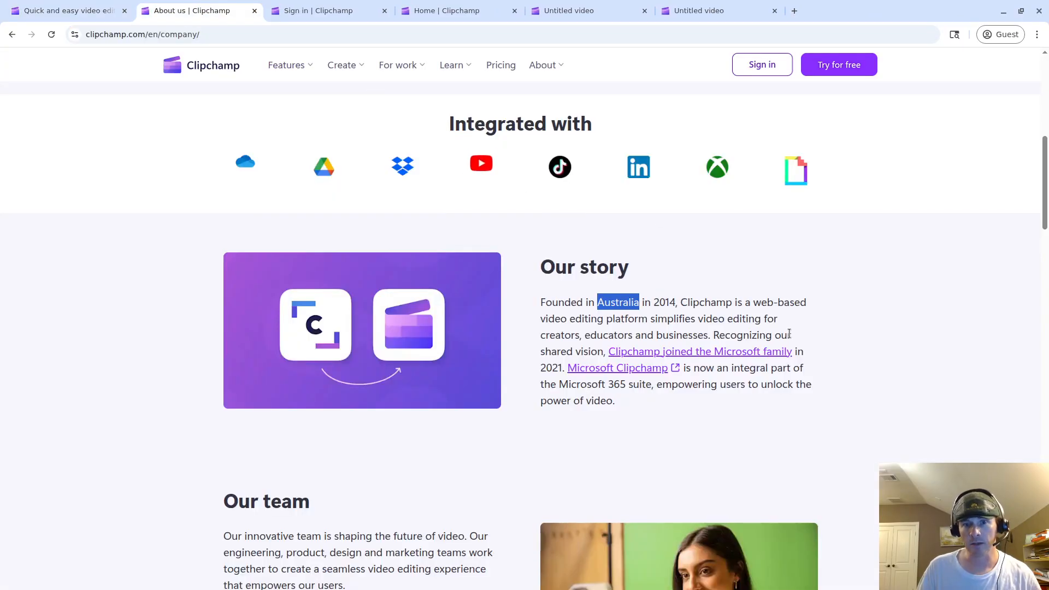
pyautogui.click(560, 306)
pyautogui.doubleClick(628, 303)
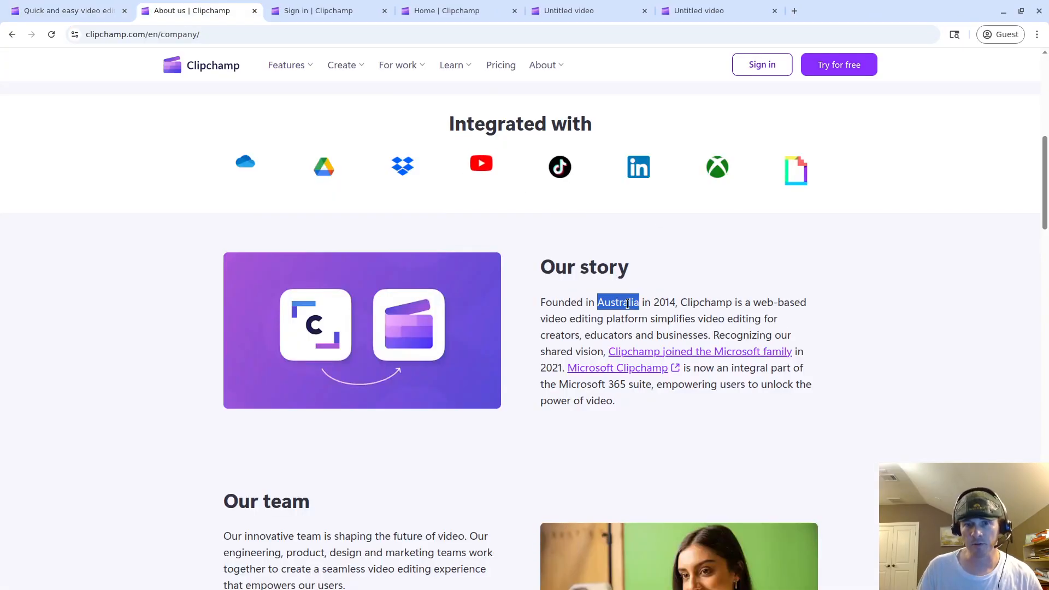
pyautogui.doubleClick(665, 303)
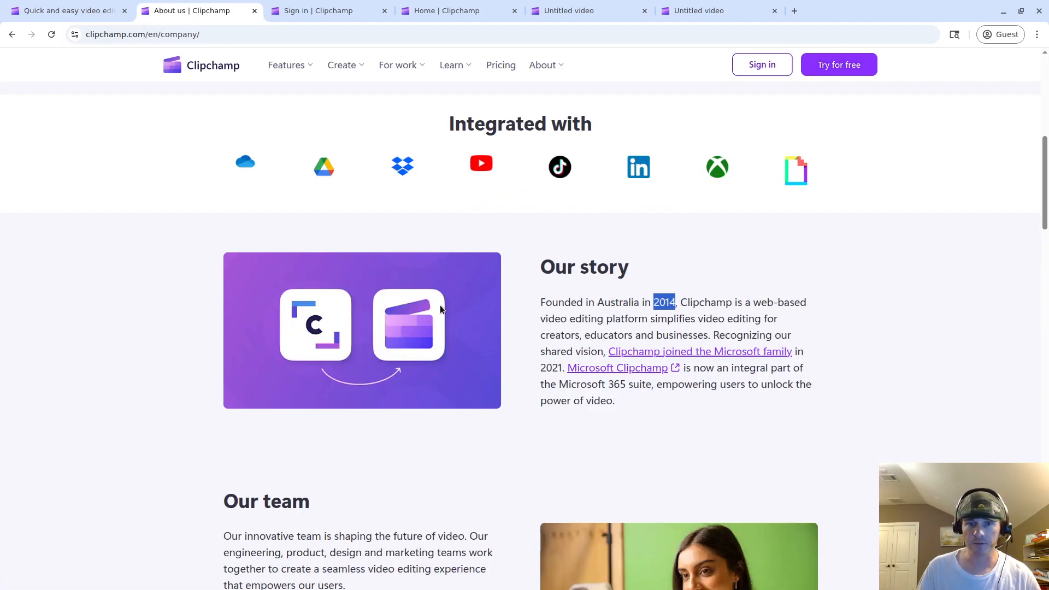
# Visit the sign-in page's email field, then switch to the Clipchamp app home page.
pyautogui.click(309, 11)
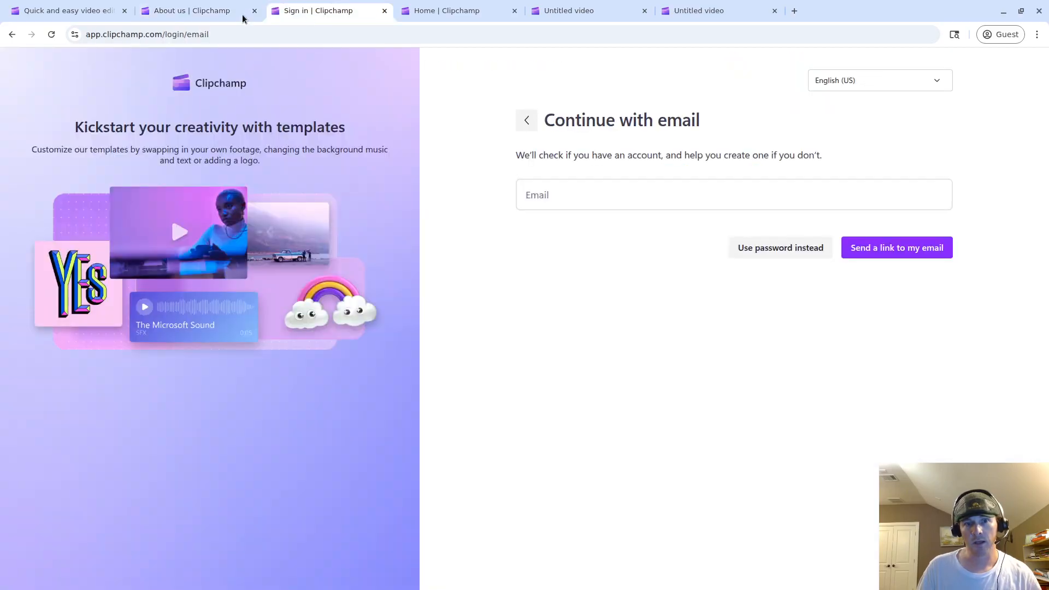
pyautogui.click(60, 8)
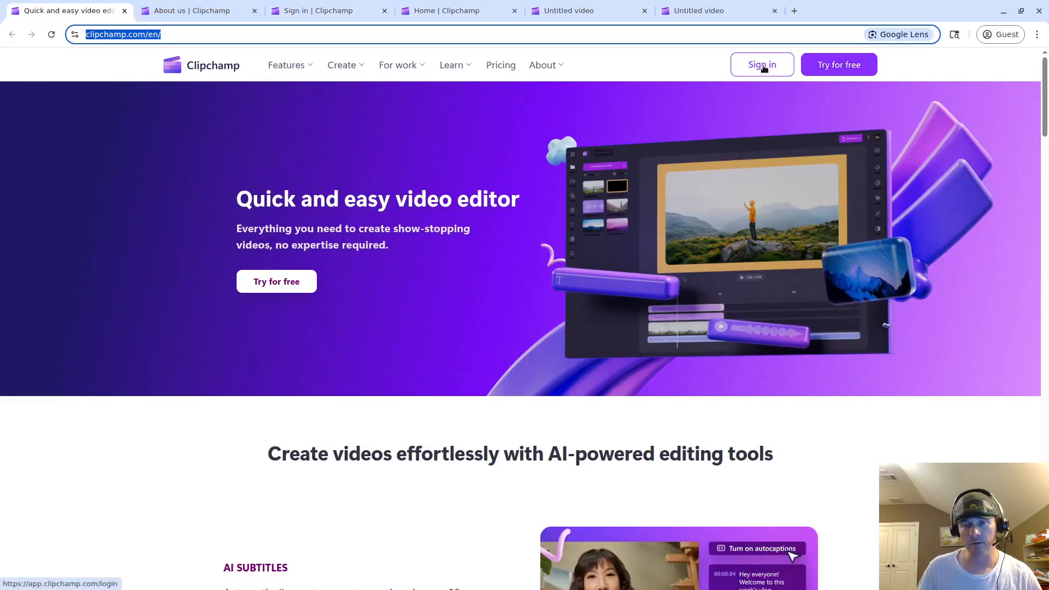
pyautogui.click(301, 19)
pyautogui.click(543, 190)
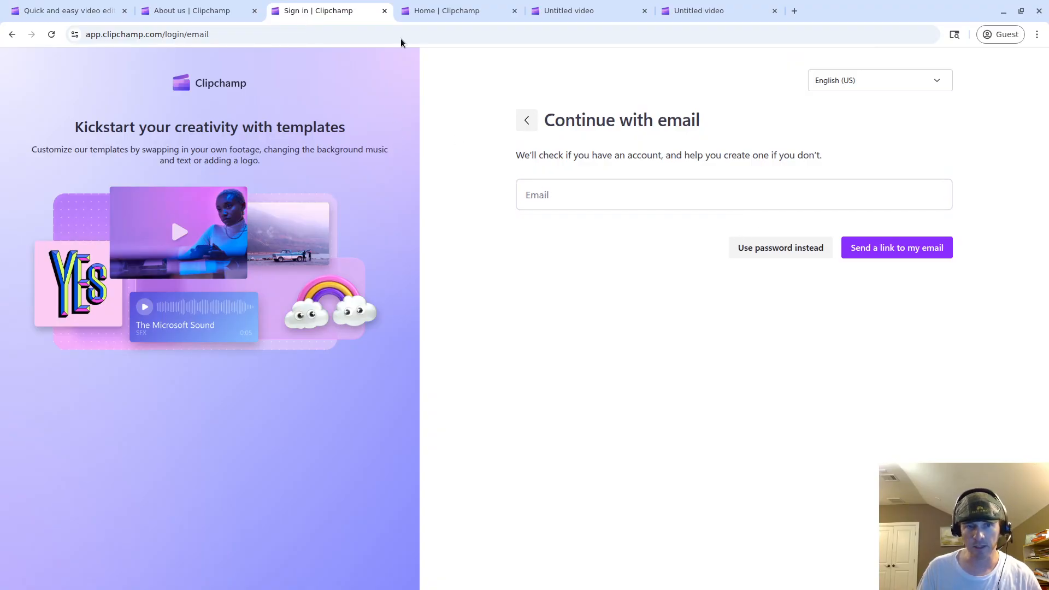
pyautogui.click(425, 15)
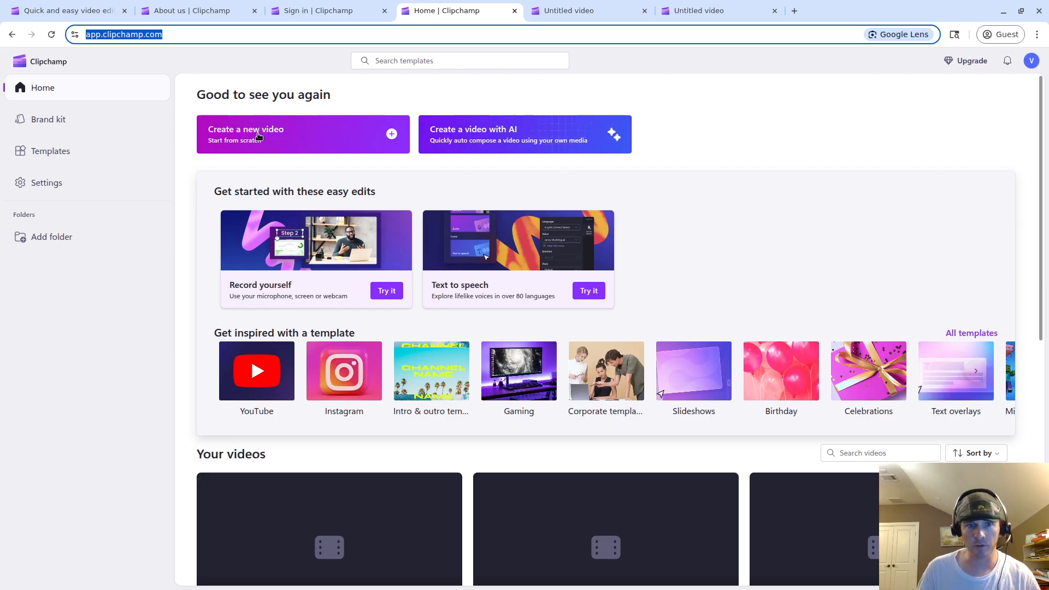
# Open the empty Untitled video project from its browser tab.
pyautogui.click(571, 15)
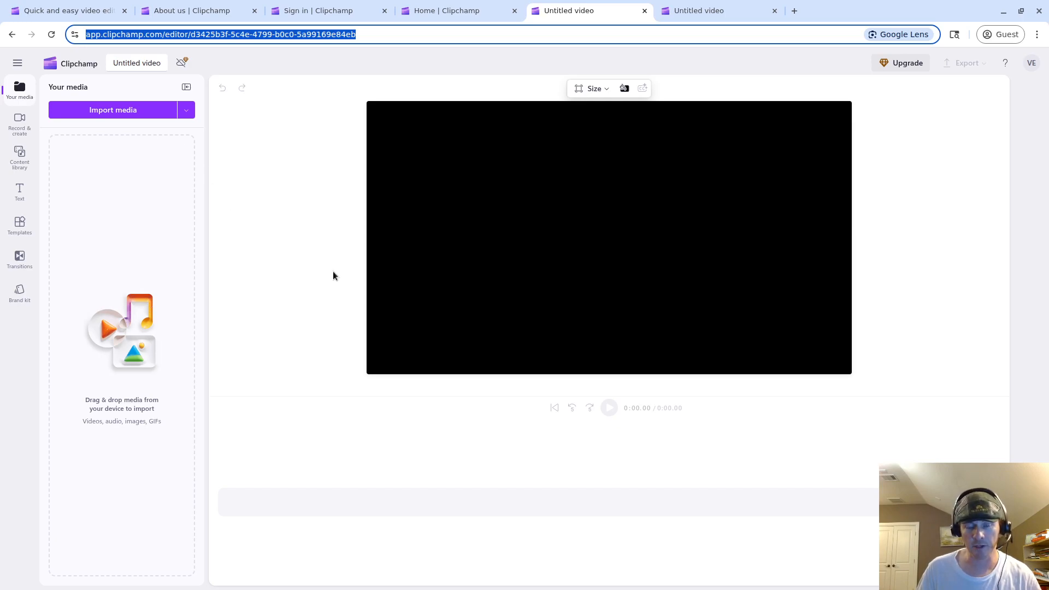
# Play bicentennial_park.mp4 in VLC, skim from 00:43 to about 02:22, then pause.
pyautogui.click(240, 583)
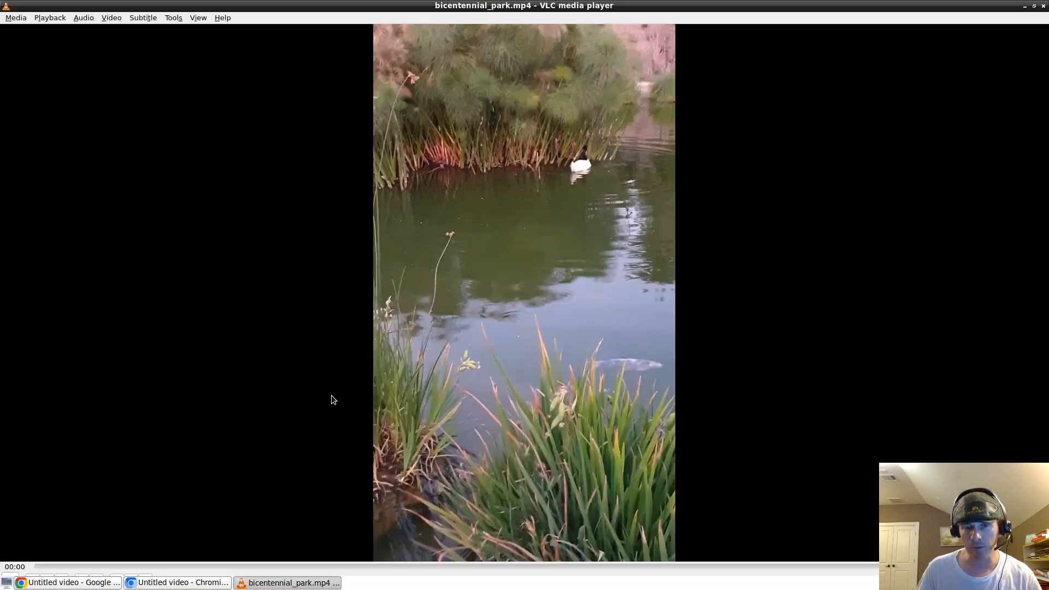
pyautogui.click(12, 579)
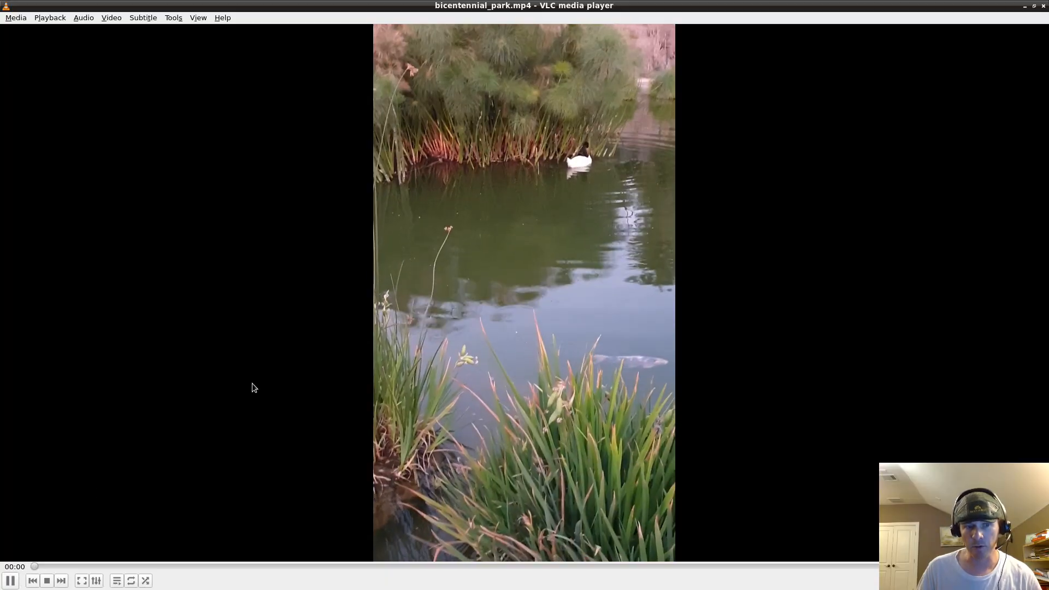
pyautogui.scroll(-15, 461, 211)
pyautogui.scroll(-8, 469, 208)
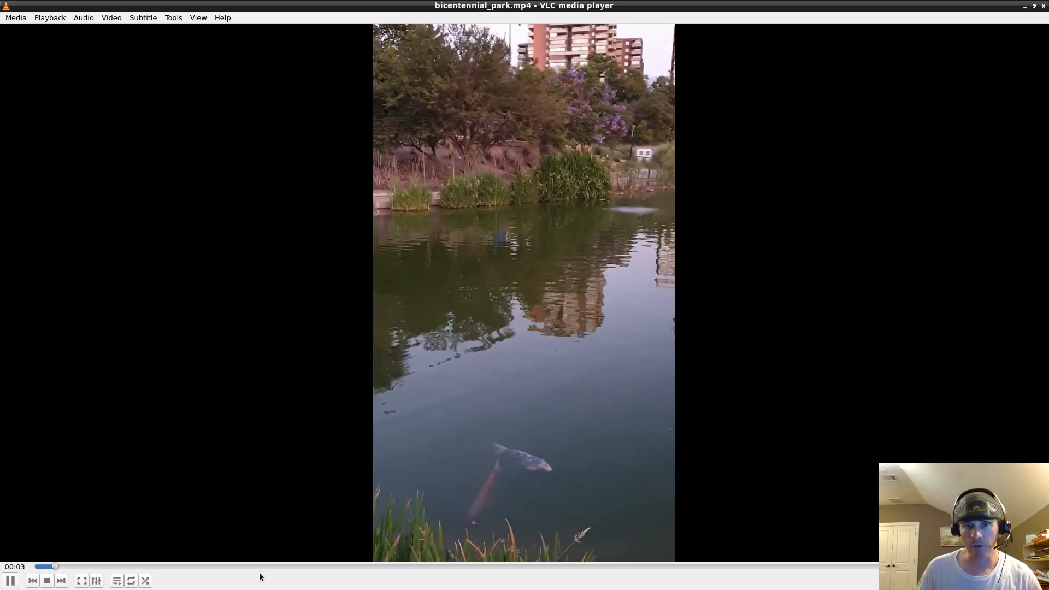
pyautogui.click(274, 564)
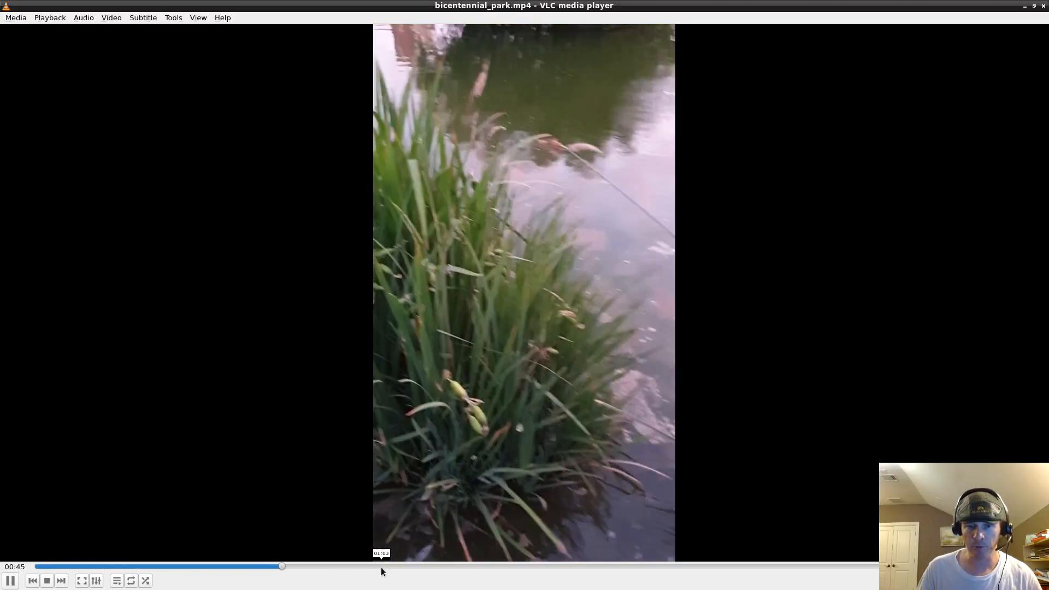
pyautogui.click(381, 567)
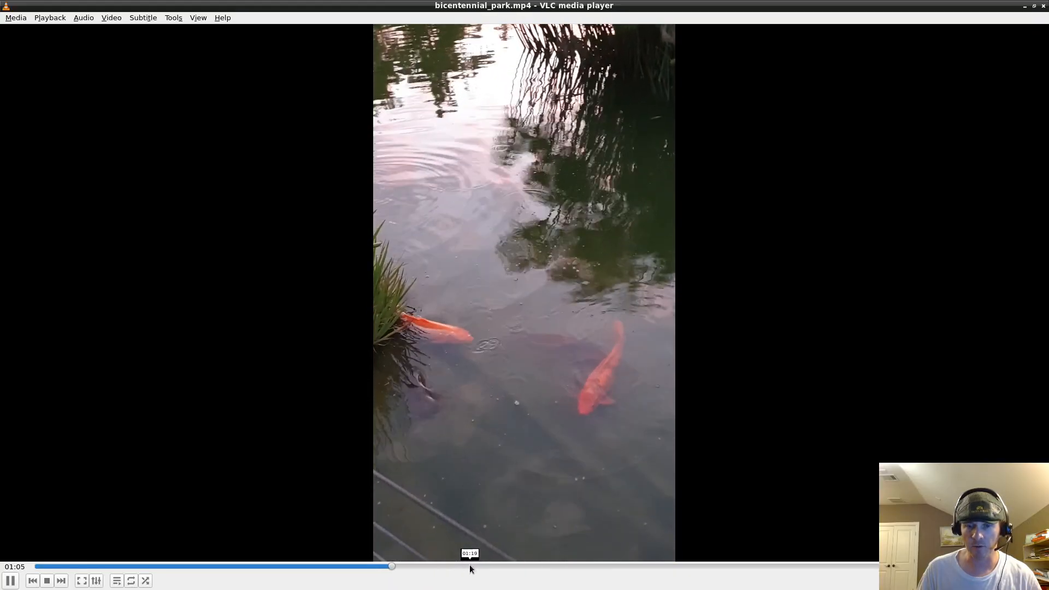
pyautogui.moveTo(469, 565); pyautogui.dragTo(795, 566)
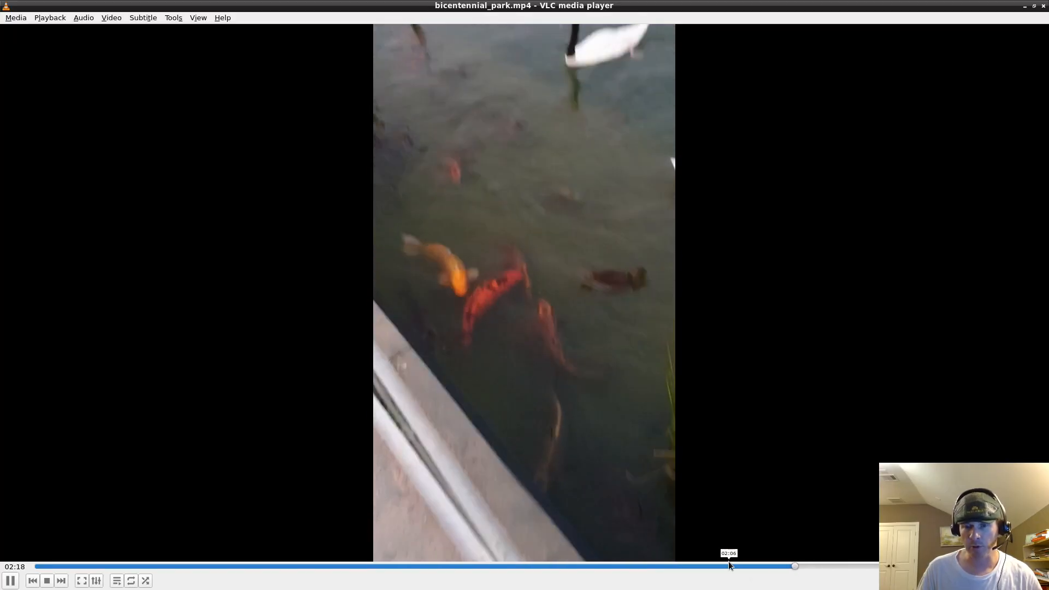
pyautogui.click(729, 563)
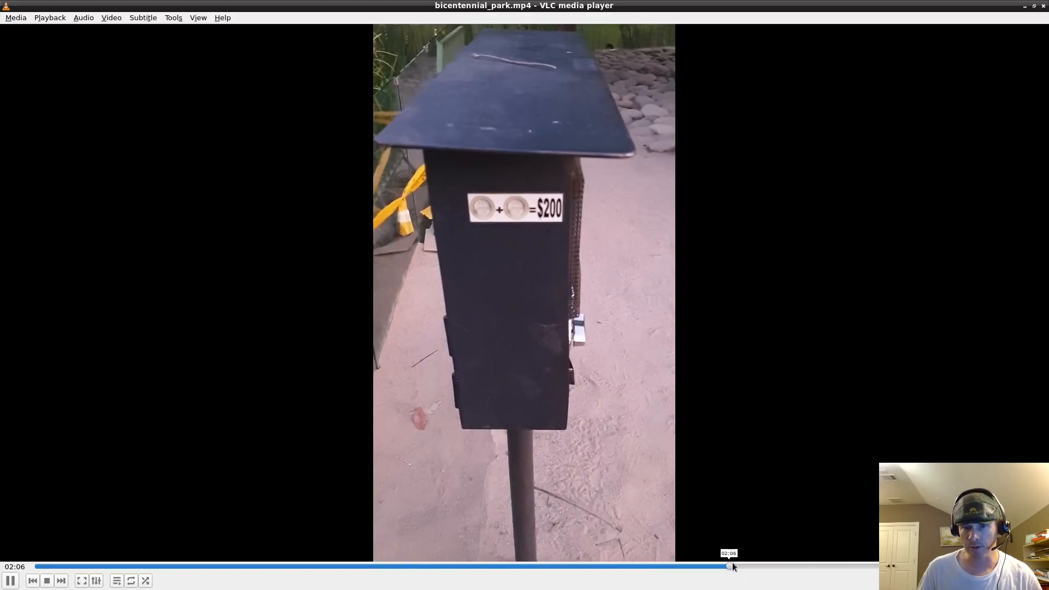
pyautogui.click(764, 564)
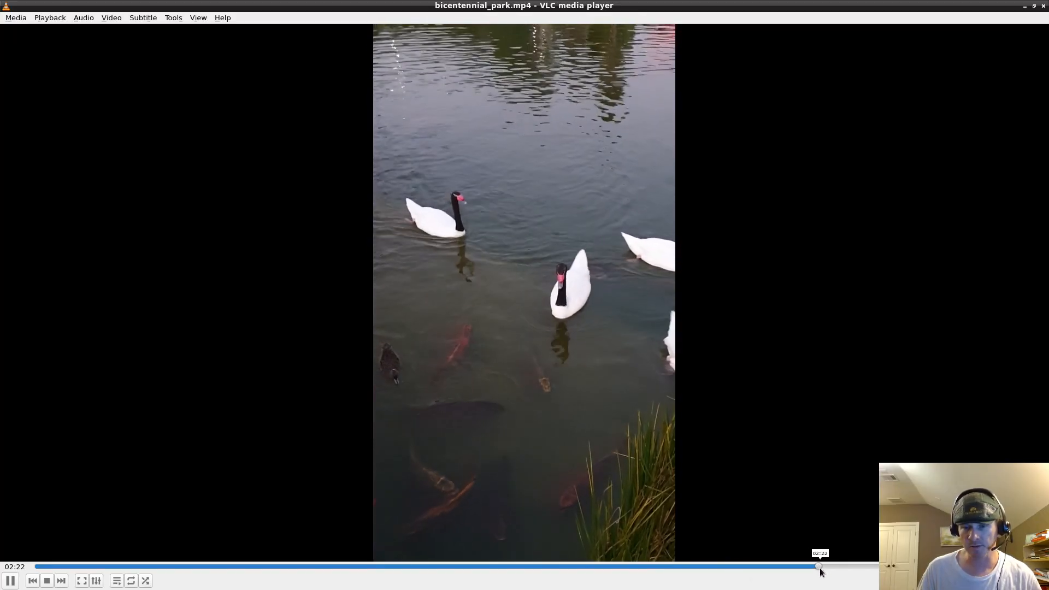
pyautogui.click(819, 566)
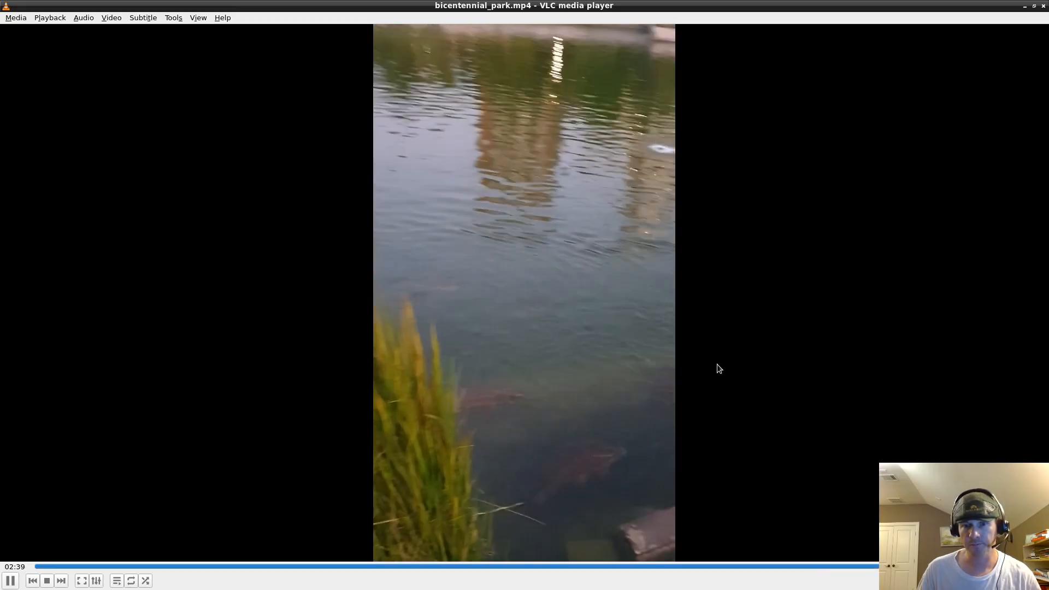
pyautogui.press('space')
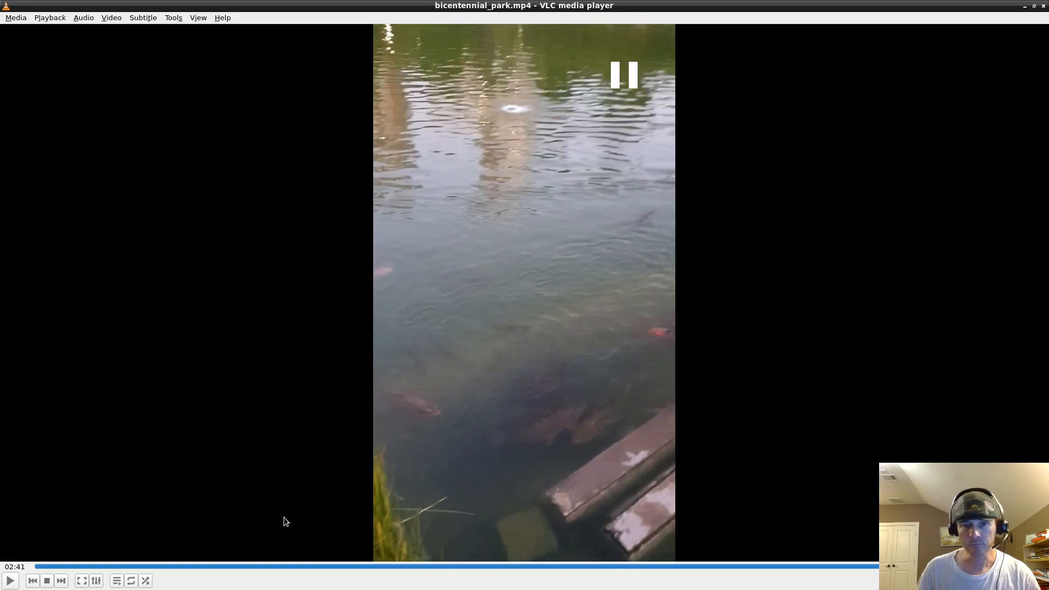
# Rewind and skim again from 01:27 to the swans and koi at 02:16, then return to Clipchamp.
pyautogui.moveTo(271, 567)
pyautogui.mouseDown()
pyautogui.moveTo(67, 539)
pyautogui.moveTo(275, 563)
pyautogui.mouseUp()
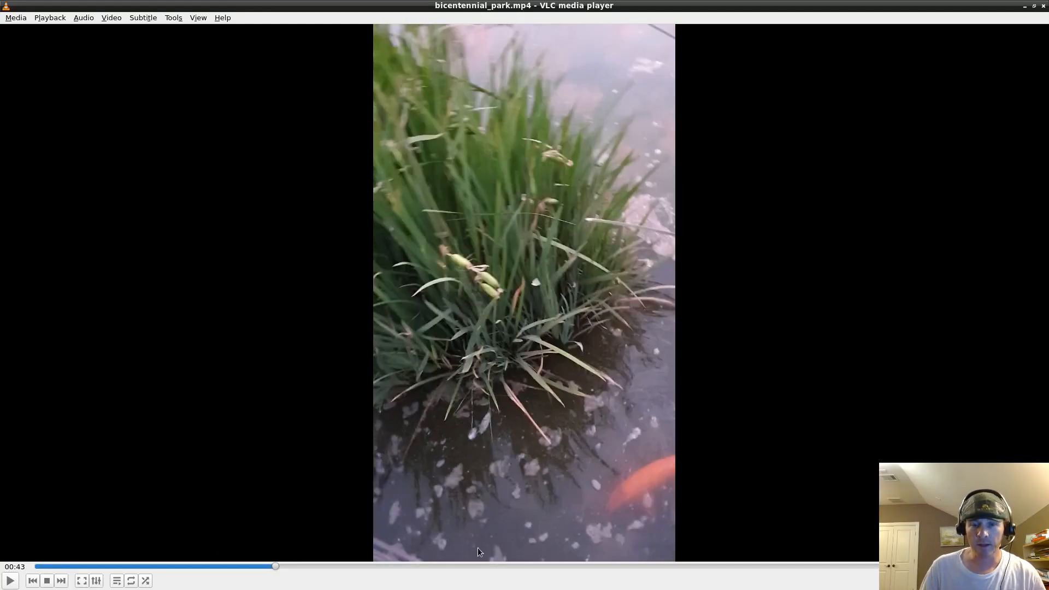
pyautogui.click(516, 569)
pyautogui.click(615, 566)
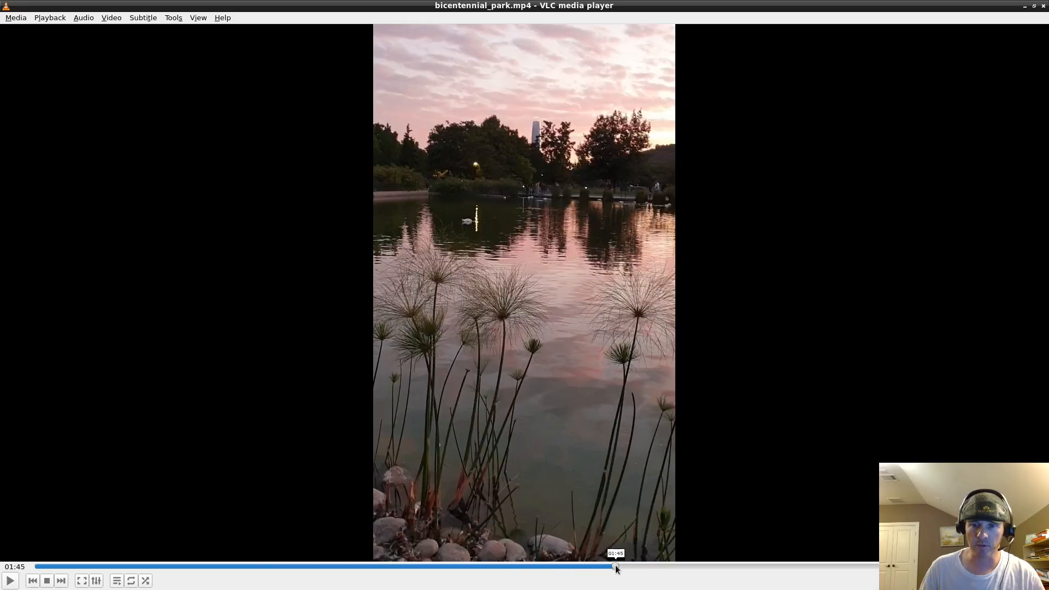
pyautogui.click(683, 567)
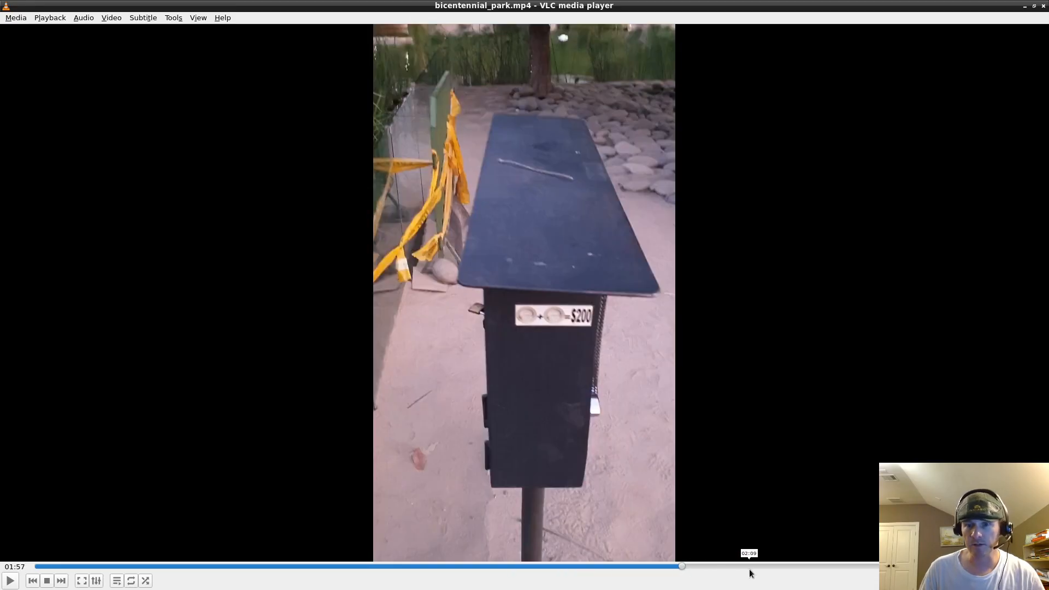
pyautogui.click(787, 568)
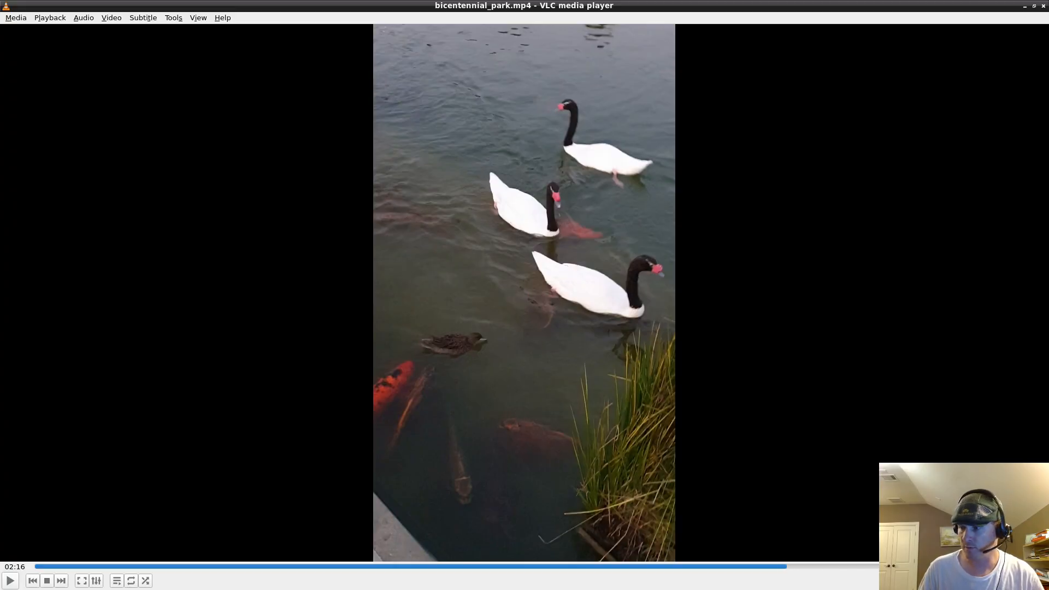
pyautogui.hotkey('alt', 'Tab')
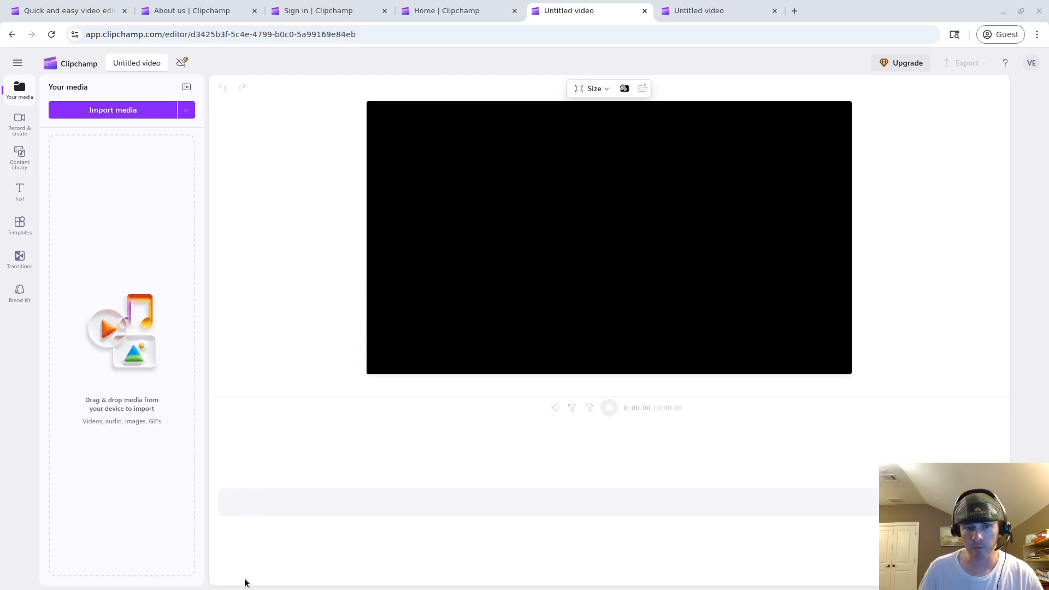
# Return to the browser, show bicentennial_park.mp4 in Your media, and select its timeline clip.
pyautogui.moveTo(244, 588)
pyautogui.click(177, 582)
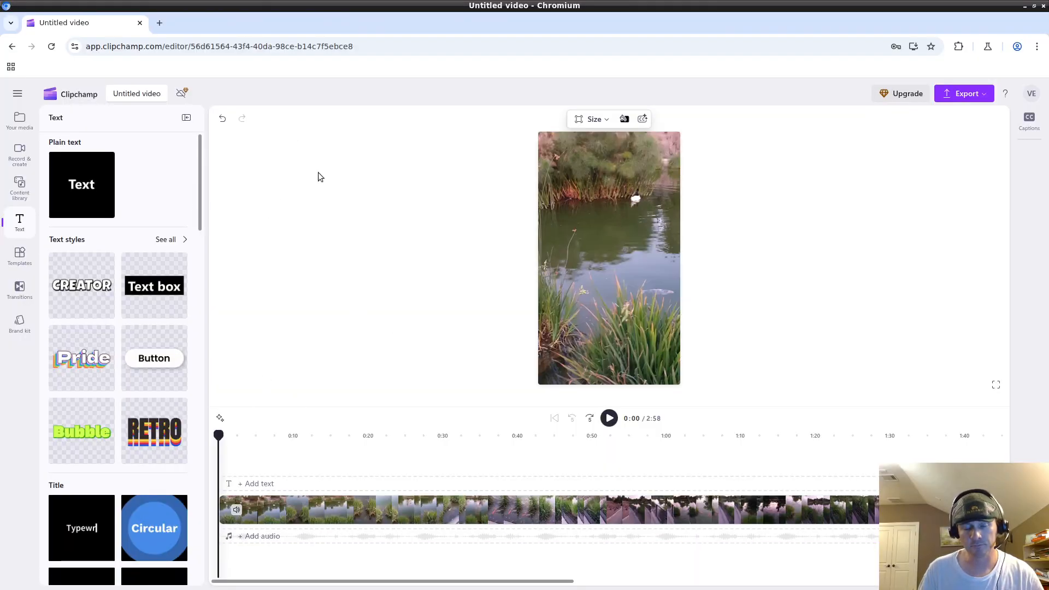
pyautogui.click(19, 119)
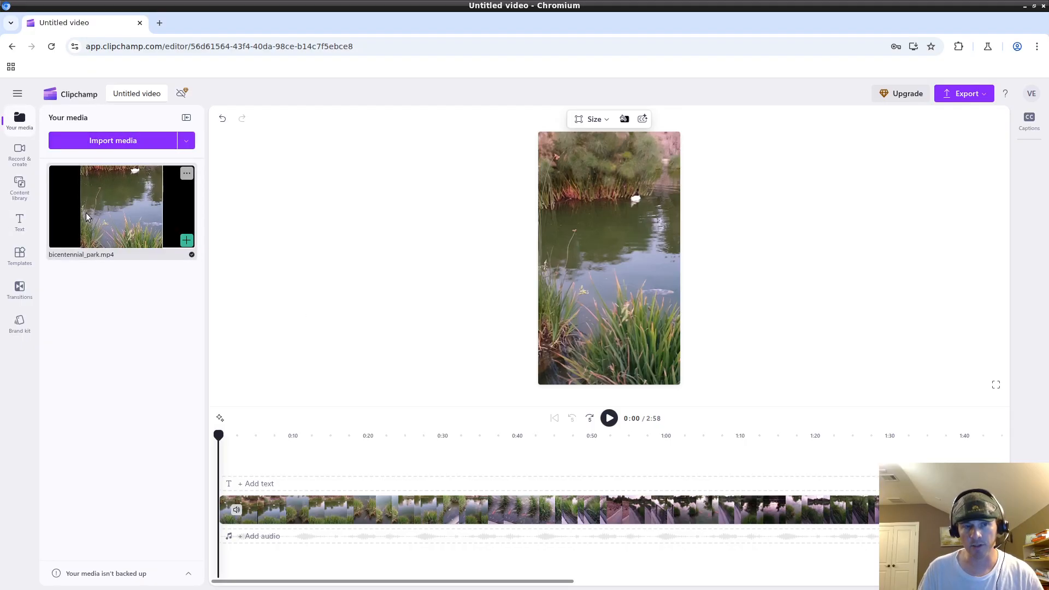
pyautogui.click(275, 511)
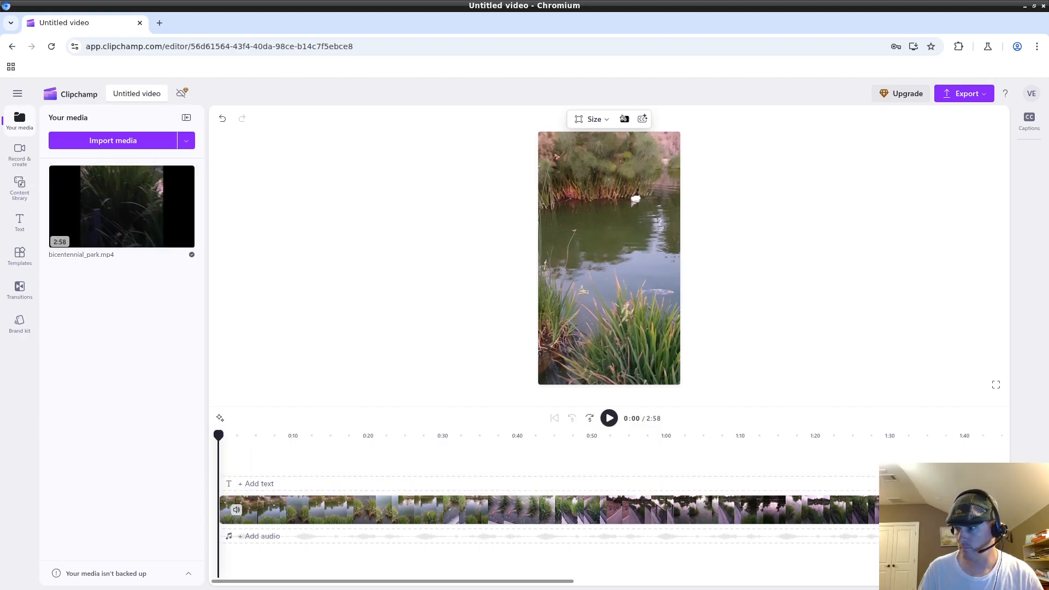
# Replace the old timeline clip with bicentennial_park.mp4 and preview it between 0:14 and 0:35.
pyautogui.moveTo(616, 509); pyautogui.dragTo(617, 506)
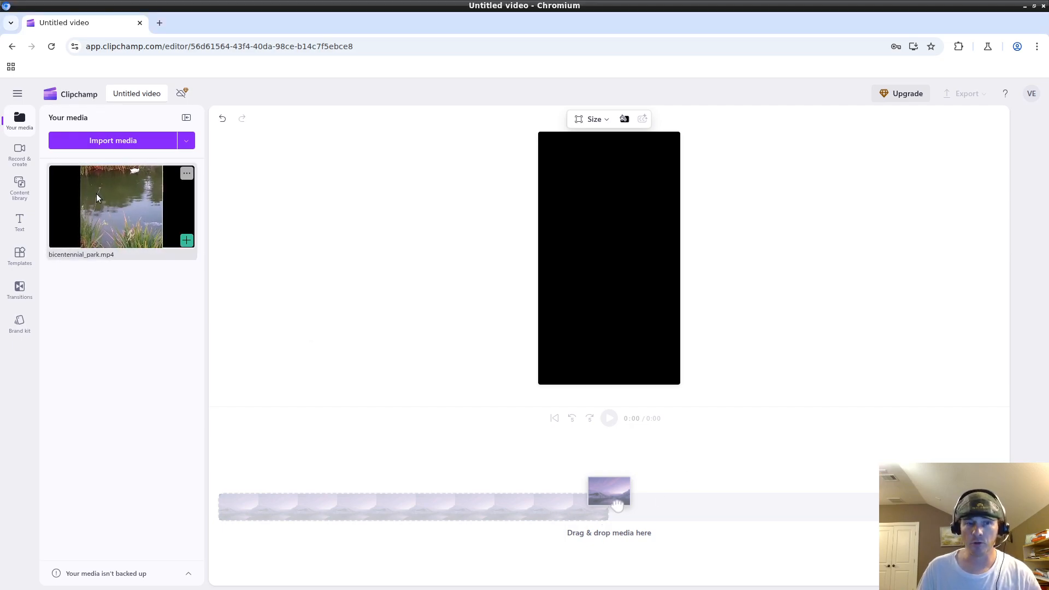
pyautogui.moveTo(106, 200); pyautogui.dragTo(380, 510)
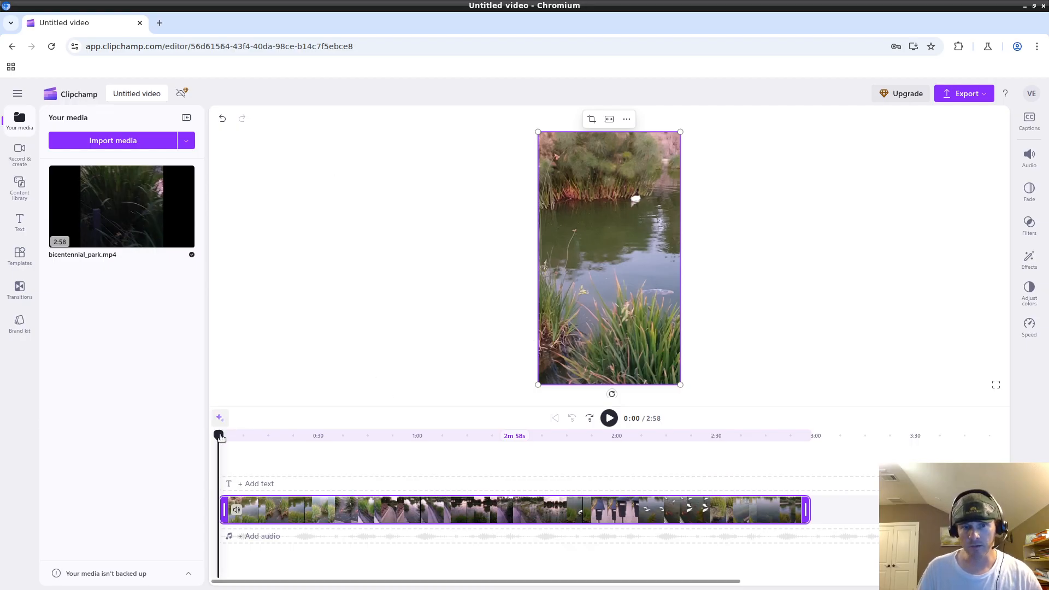
pyautogui.moveTo(218, 434)
pyautogui.mouseDown()
pyautogui.moveTo(297, 435)
pyautogui.moveTo(219, 442)
pyautogui.mouseUp()
pyautogui.click(342, 435)
pyautogui.click(265, 435)
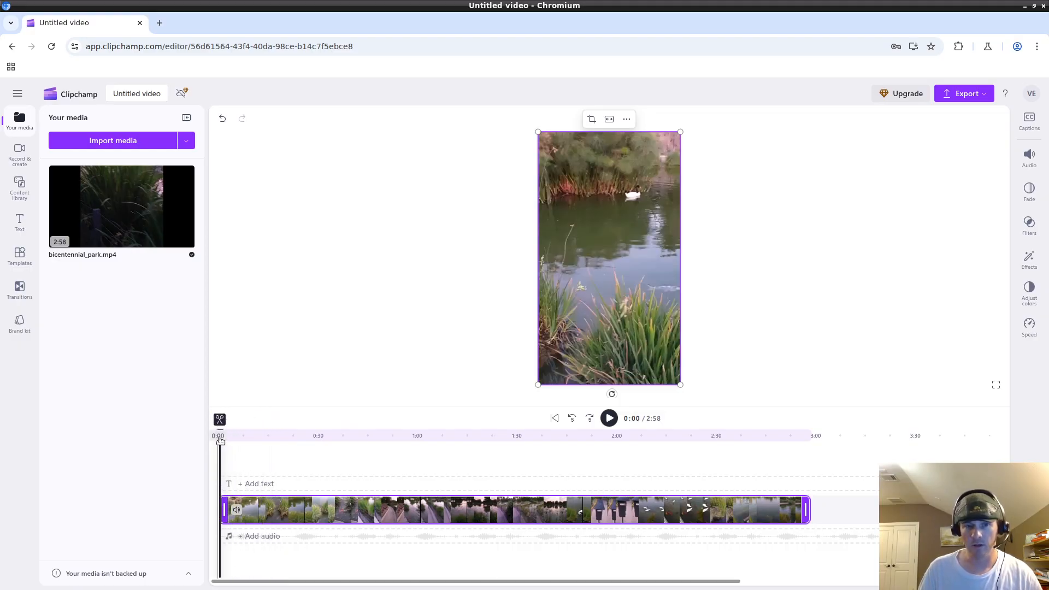
pyautogui.click(388, 435)
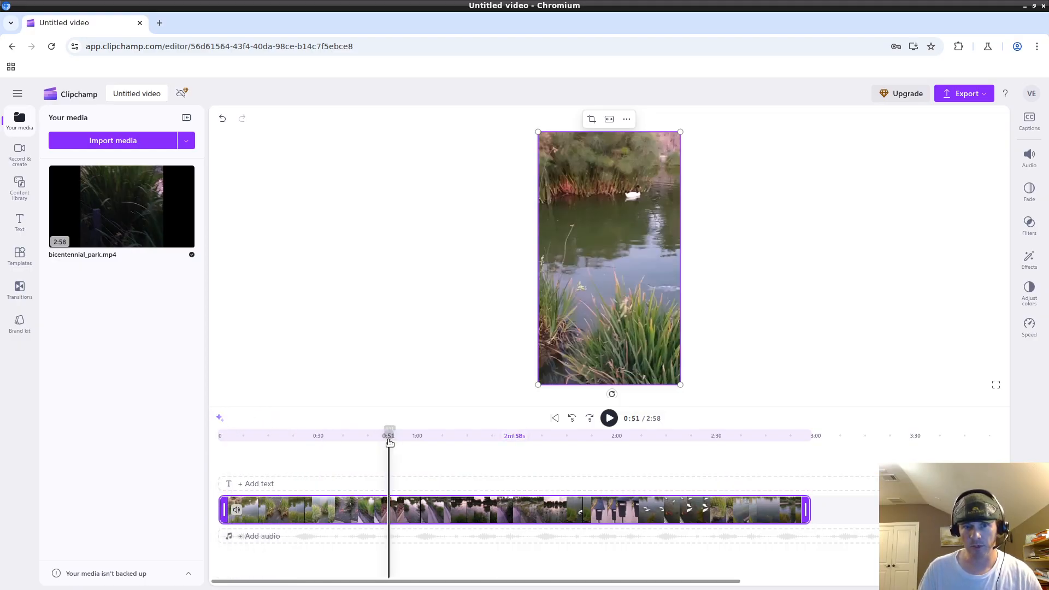
# Scrub the preview to 1:36, jump to 1:30, then back to 0:58.
pyautogui.moveTo(388, 435); pyautogui.dragTo(806, 434)
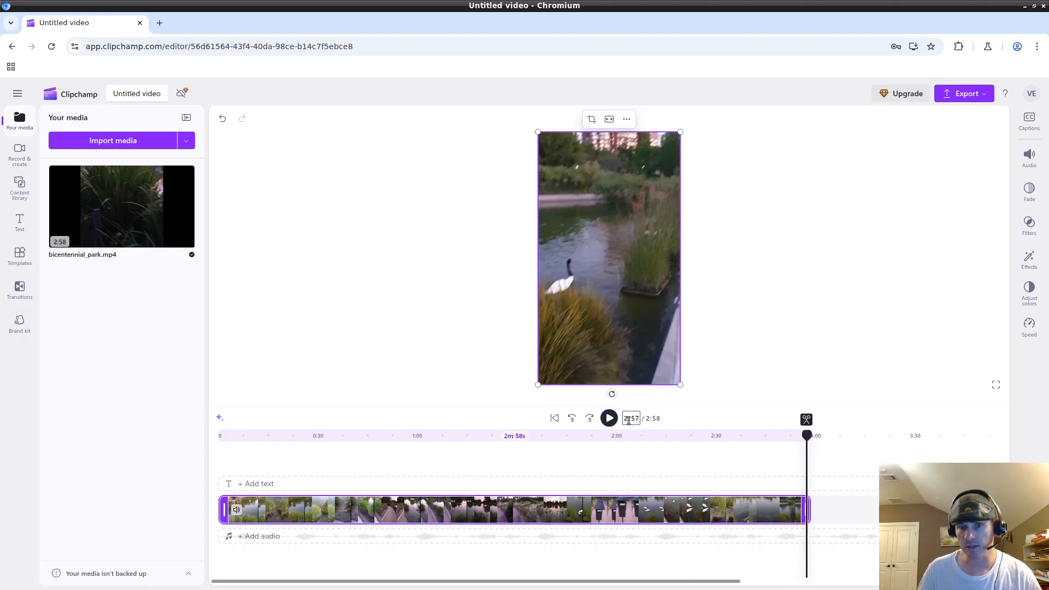
pyautogui.write('1:')
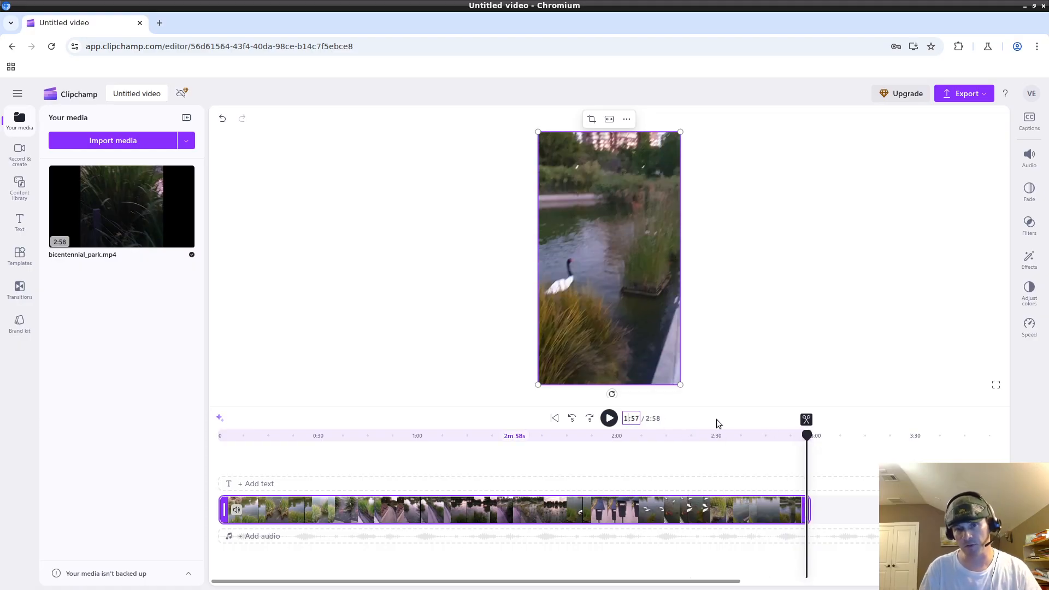
pyautogui.write('30')
pyautogui.press('Return')
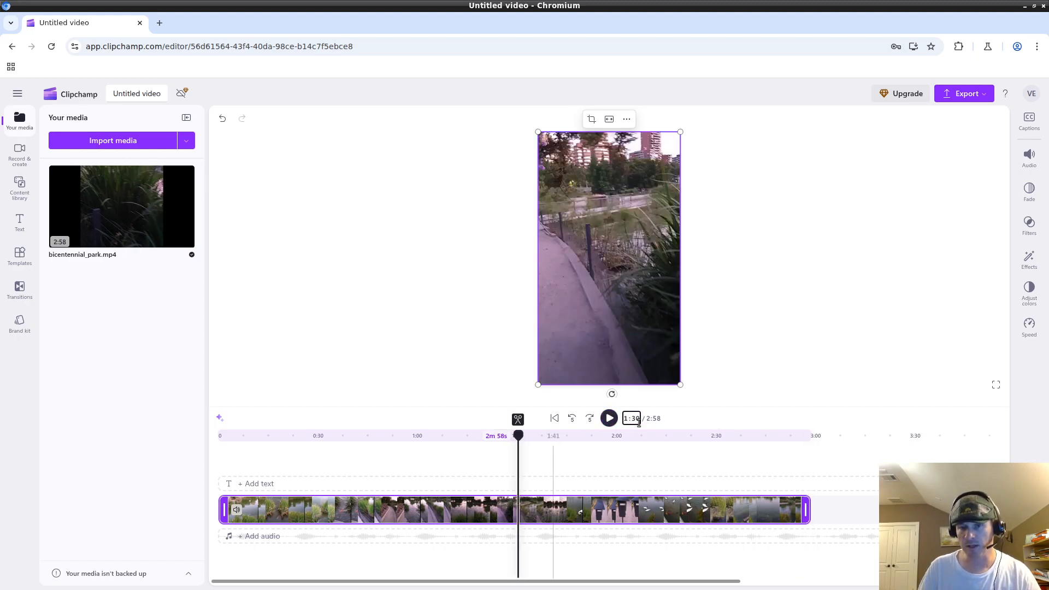
pyautogui.moveTo(518, 435); pyautogui.dragTo(349, 435)
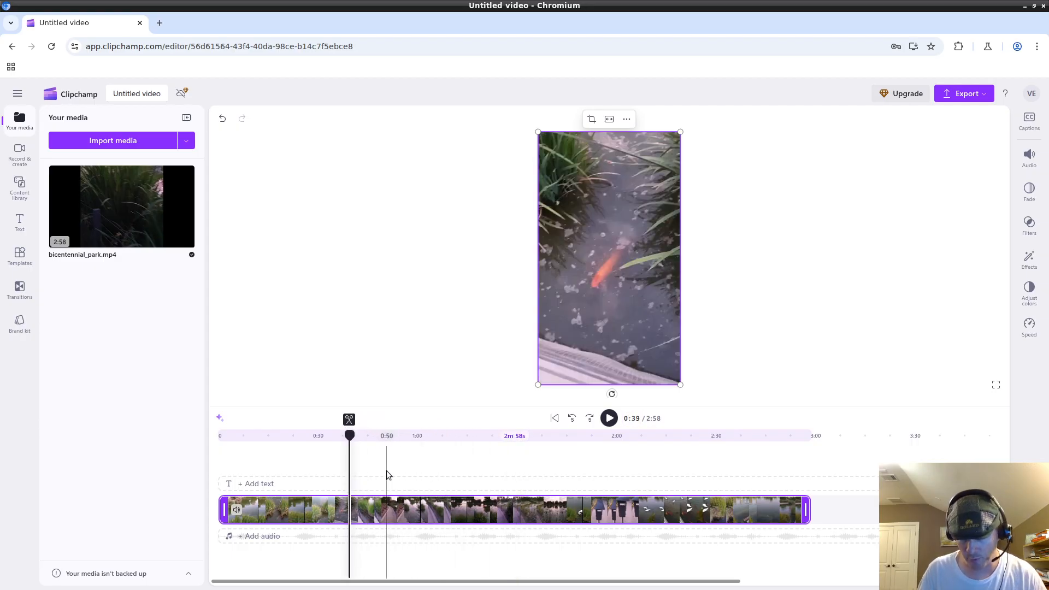
pyautogui.scroll(4, 388, 470)
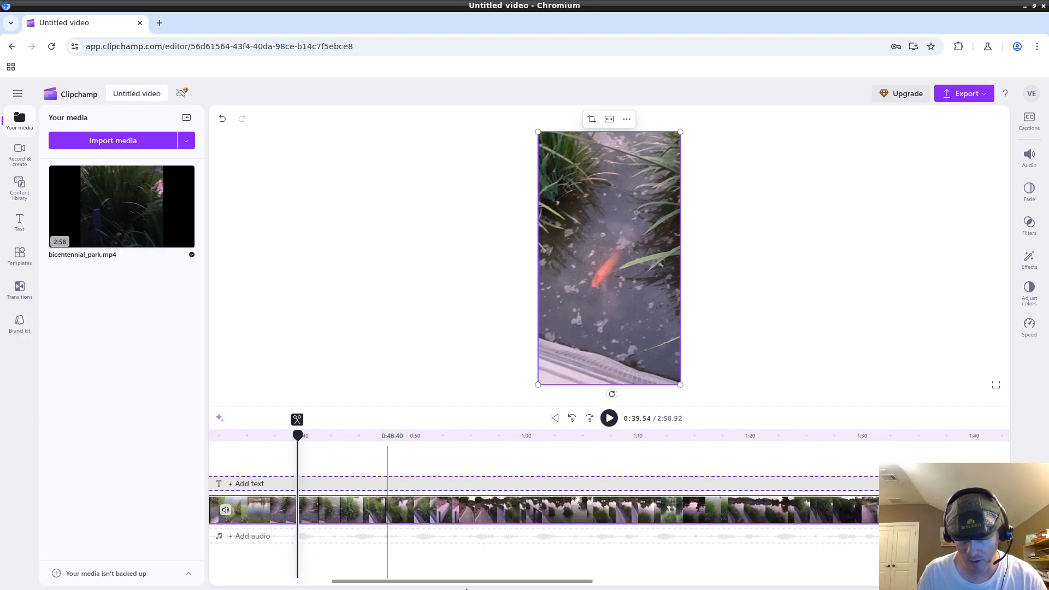
pyautogui.scroll(4, 474, 477)
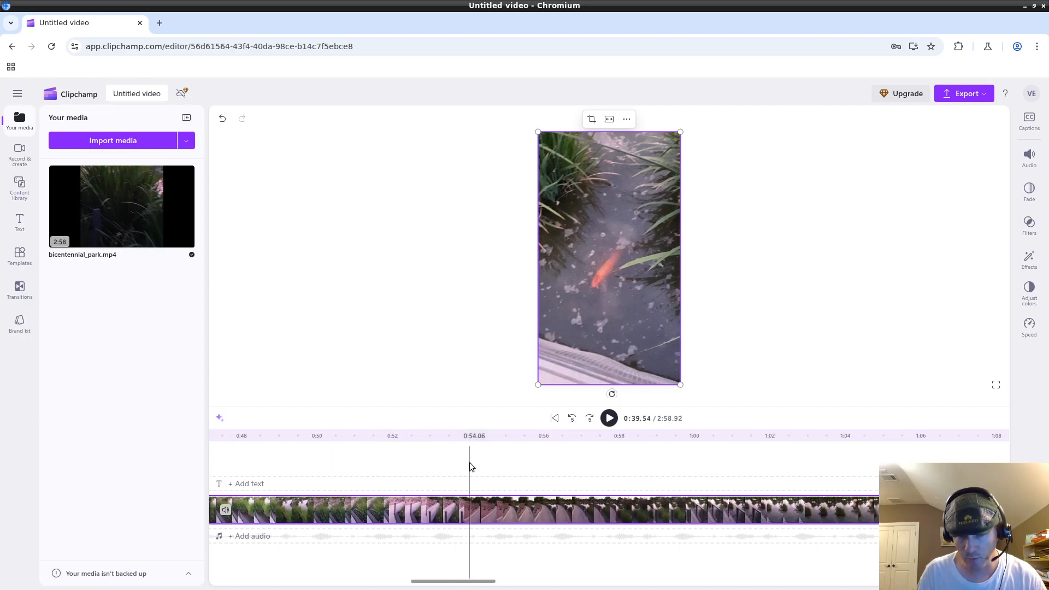
pyautogui.scroll(-1, 467, 462)
pyautogui.scroll(2, 398, 473)
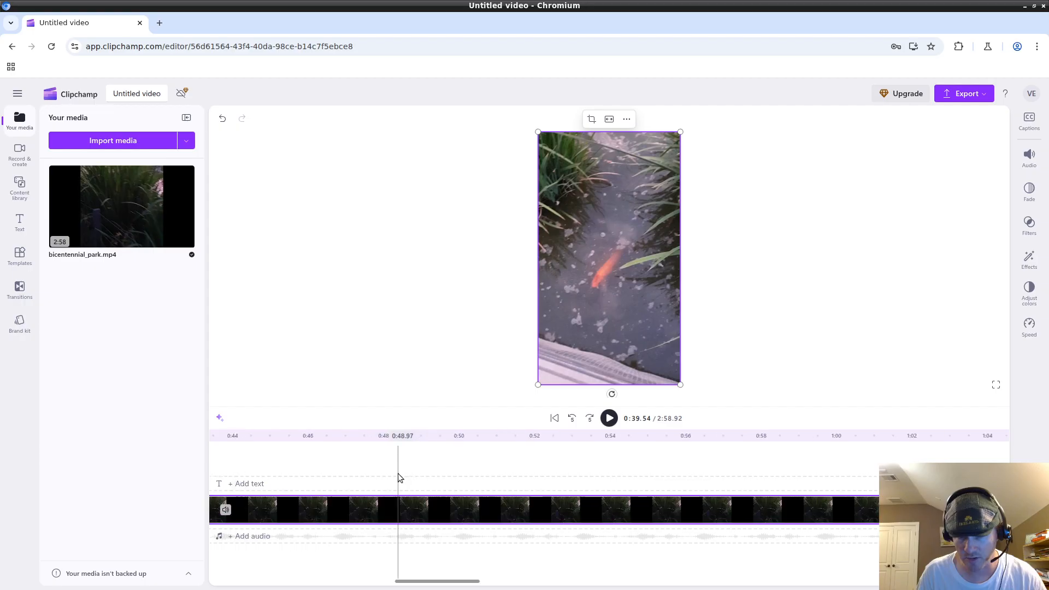
pyautogui.scroll(-3, 452, 467)
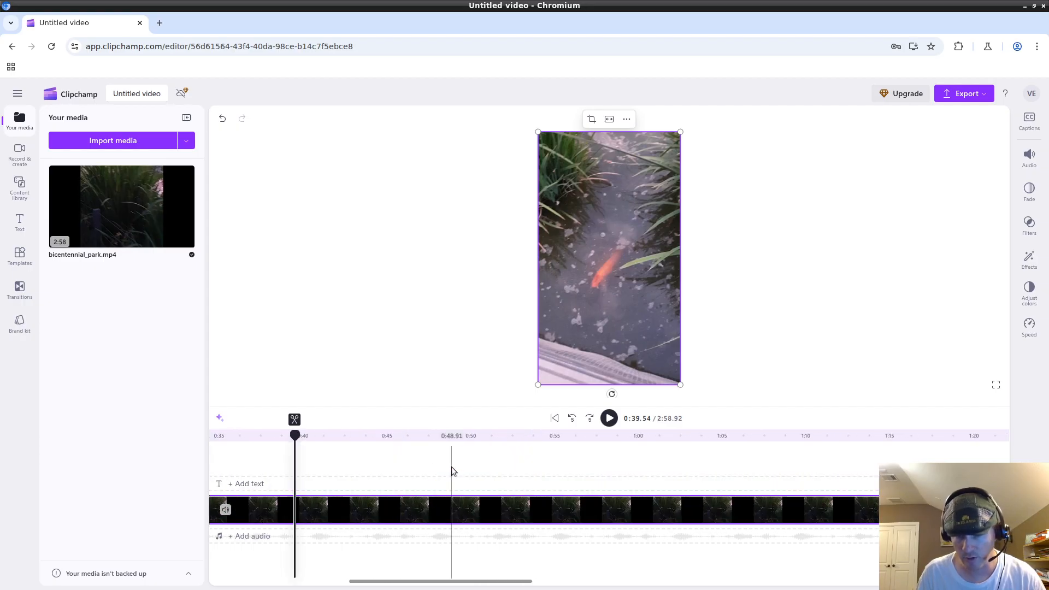
pyautogui.scroll(-2, 451, 466)
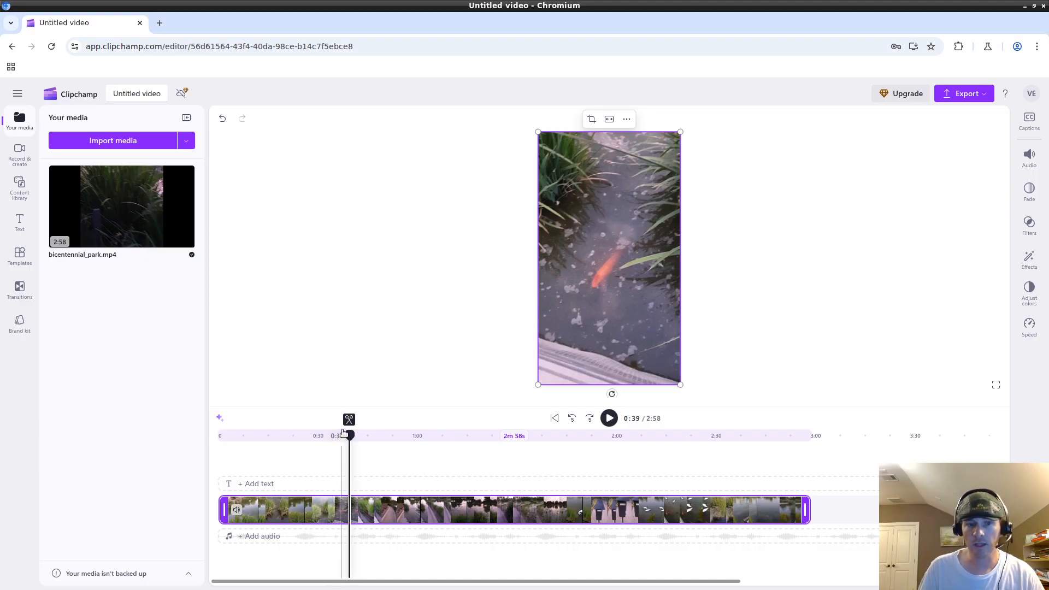
# Play the video, pause around 0:46–0:47, then scrub back near the start.
pyautogui.click(609, 419)
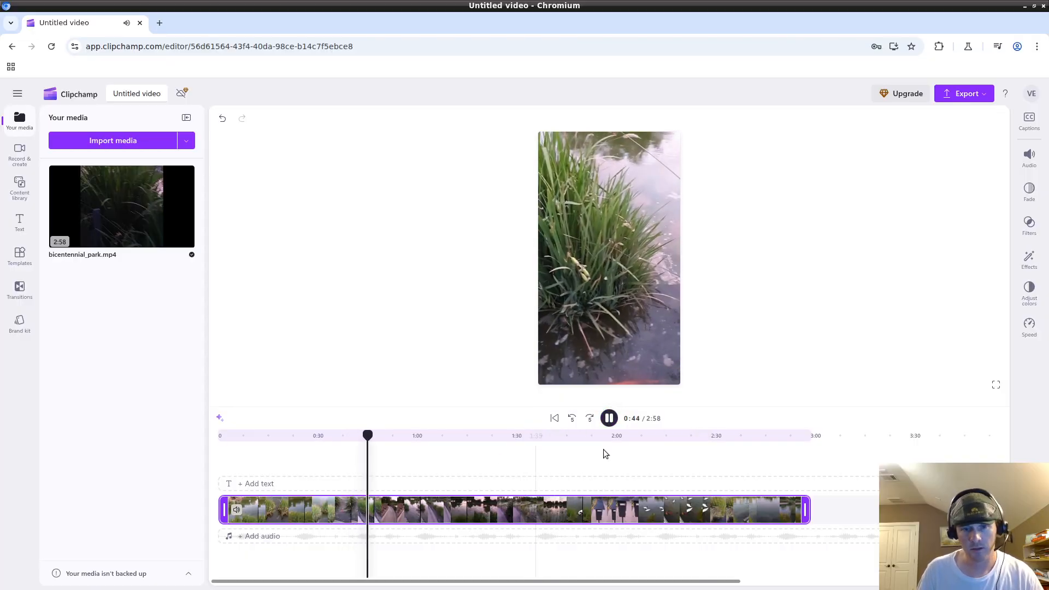
pyautogui.click(609, 419)
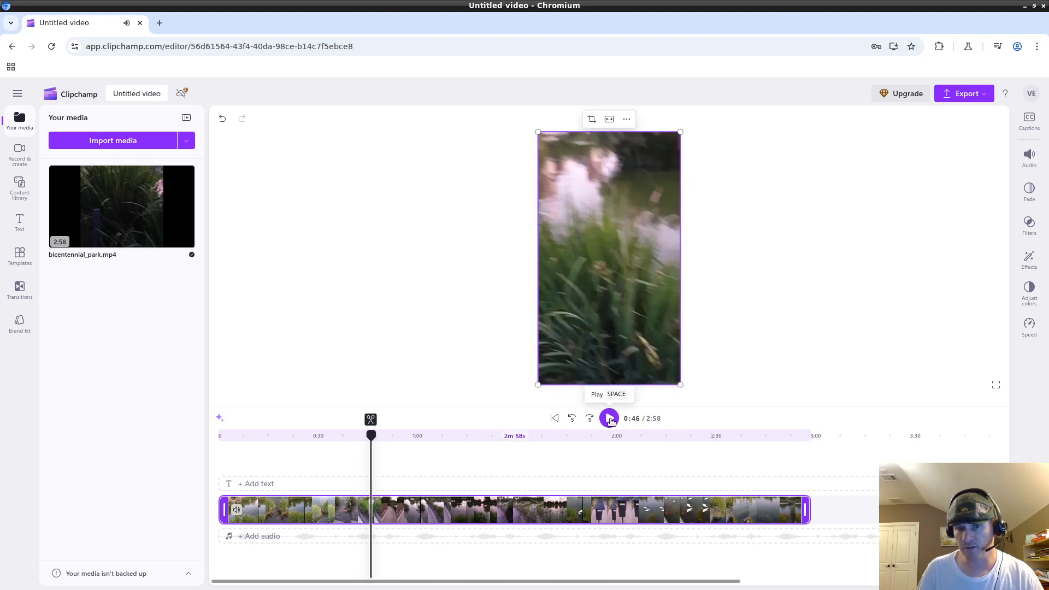
pyautogui.click(609, 419)
pyautogui.press('space')
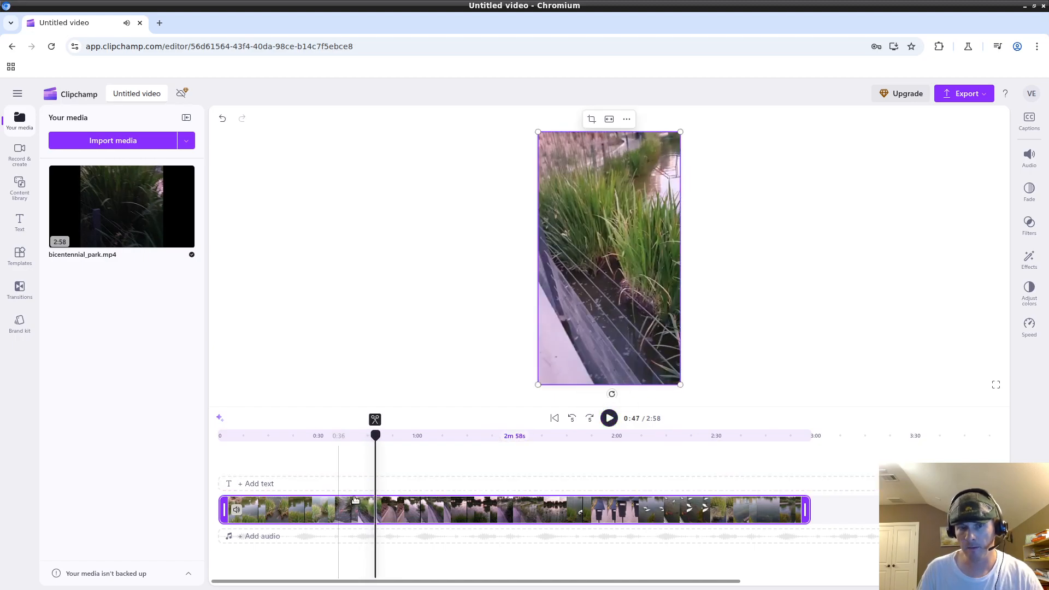
pyautogui.scroll(2, 302, 517)
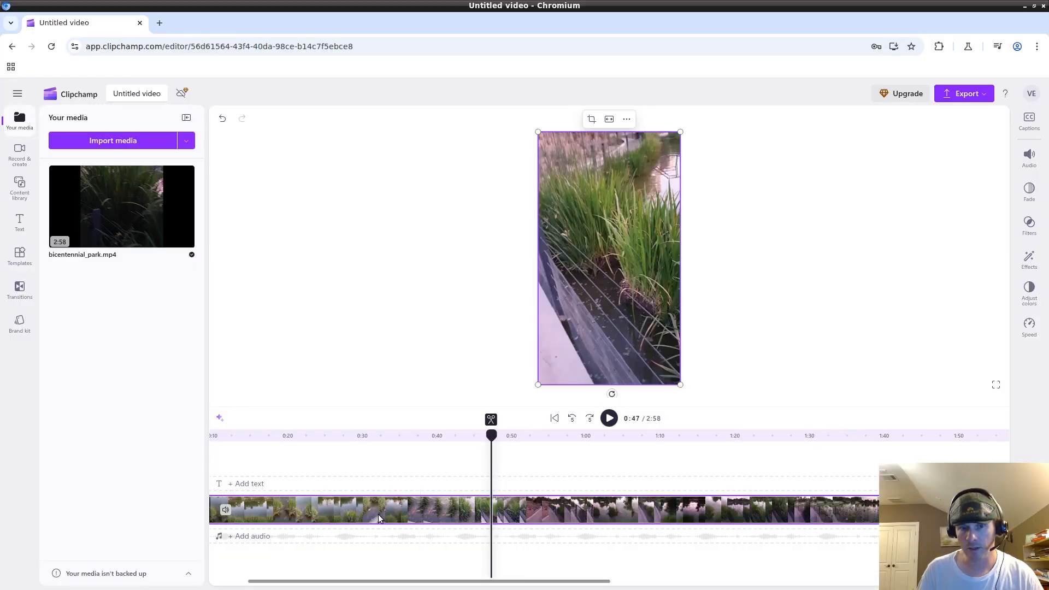
pyautogui.scroll(-2, 378, 510)
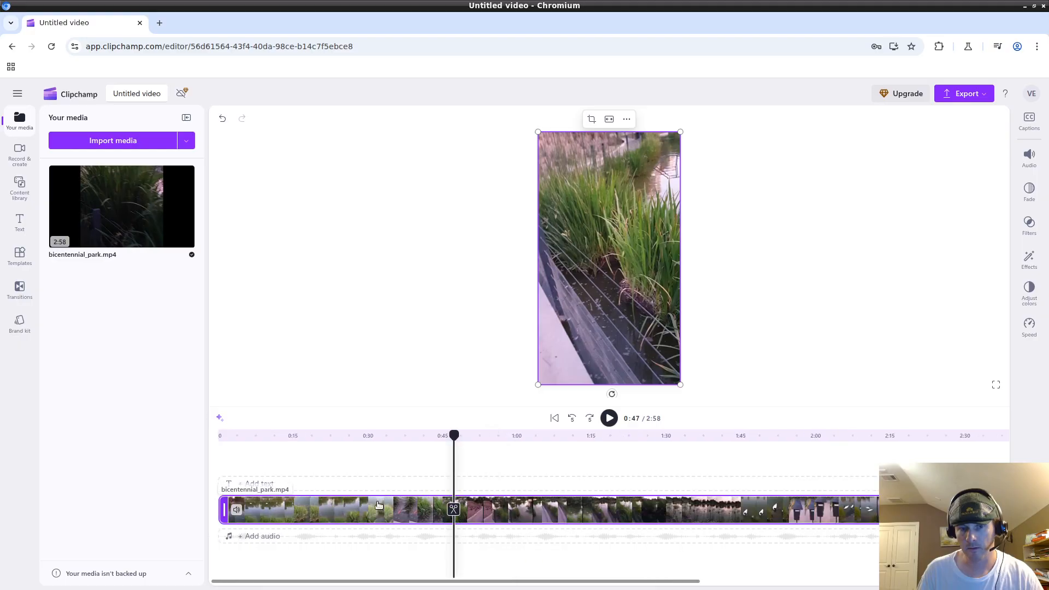
pyautogui.moveTo(450, 437); pyautogui.dragTo(218, 435)
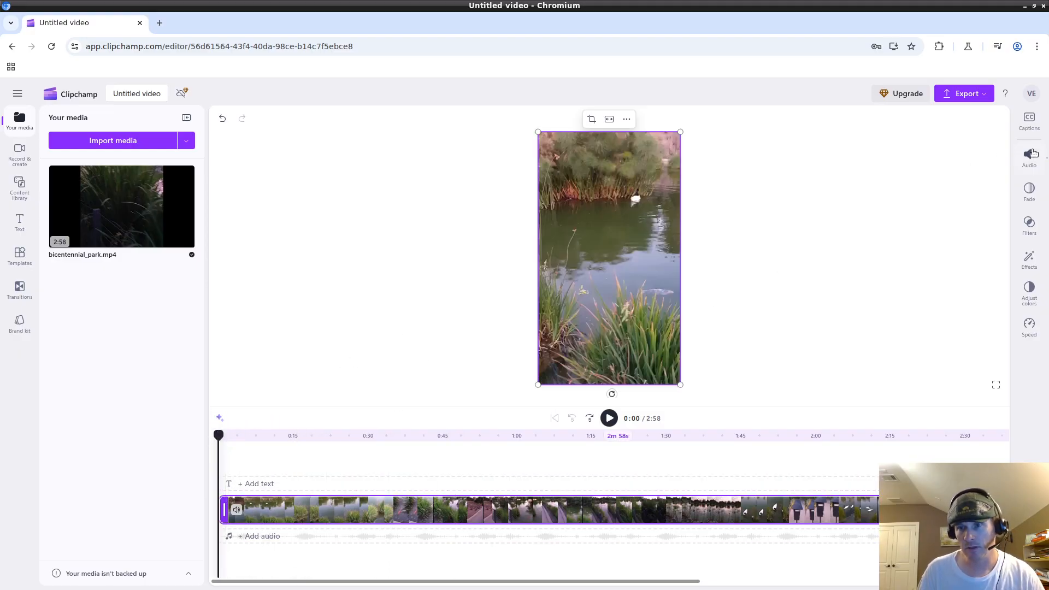
pyautogui.click(1029, 120)
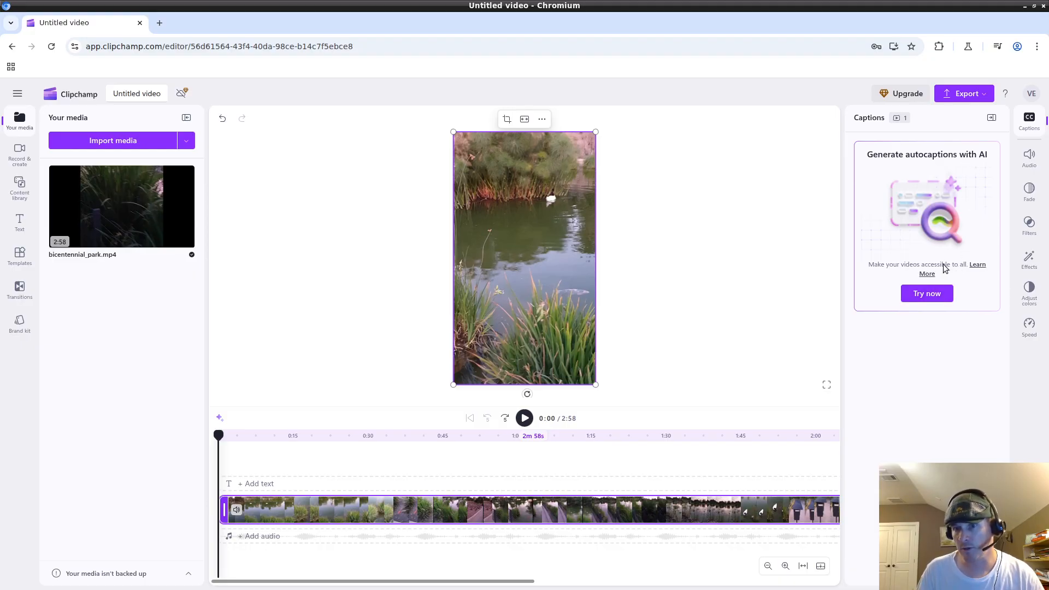
pyautogui.click(925, 295)
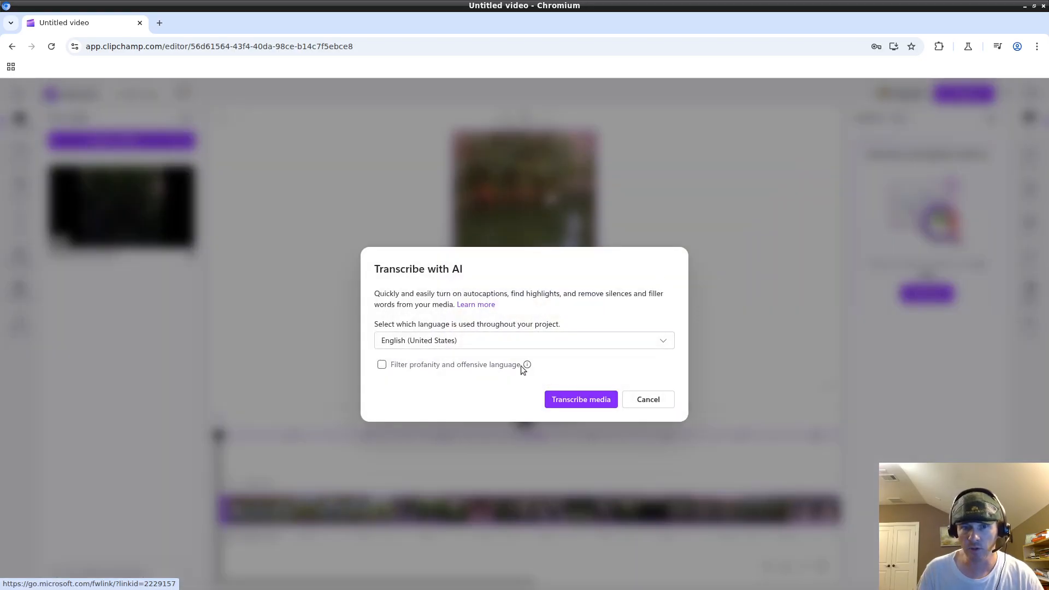
pyautogui.click(524, 342)
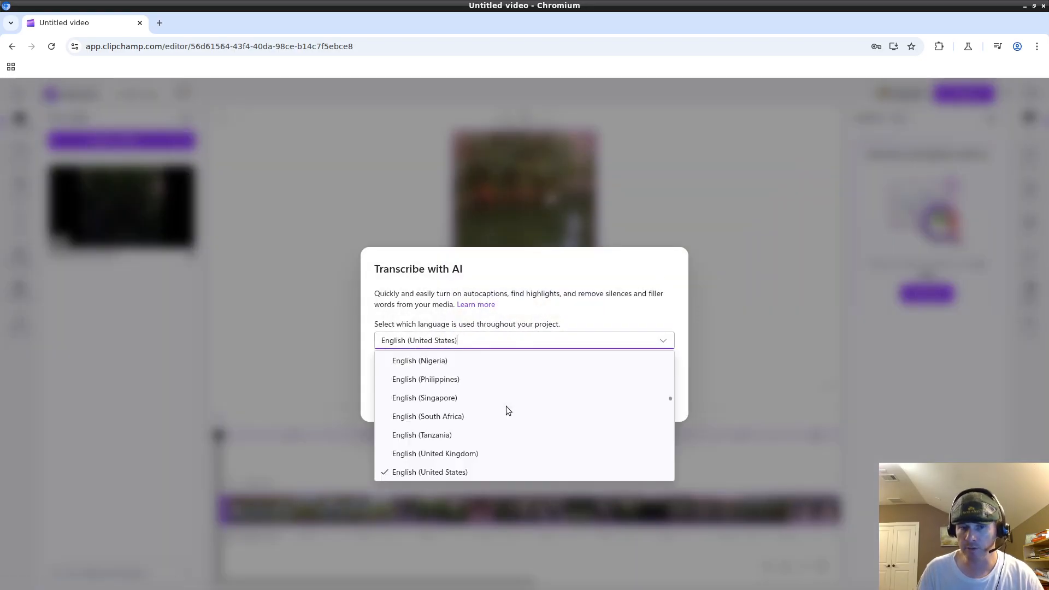
pyautogui.scroll(-2, 496, 398)
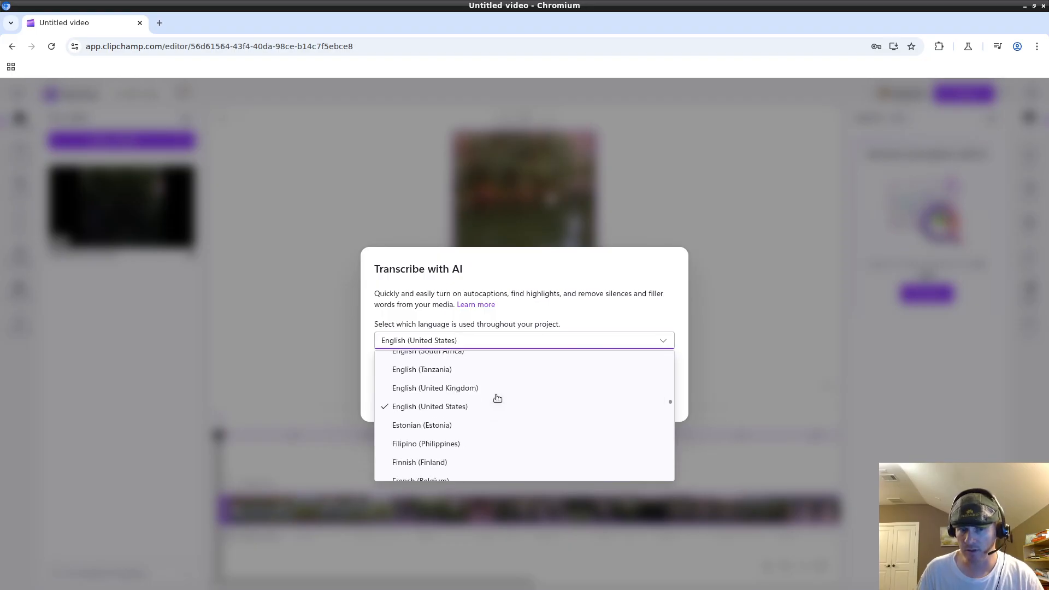
pyautogui.scroll(1, 497, 398)
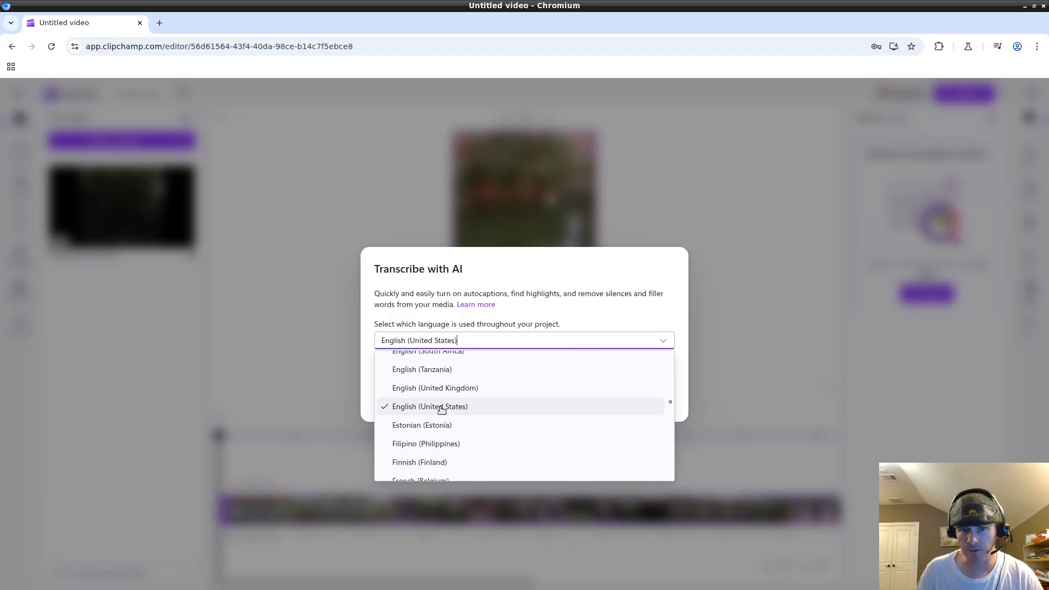
pyautogui.scroll(3, 525, 403)
pyautogui.scroll(1, 500, 390)
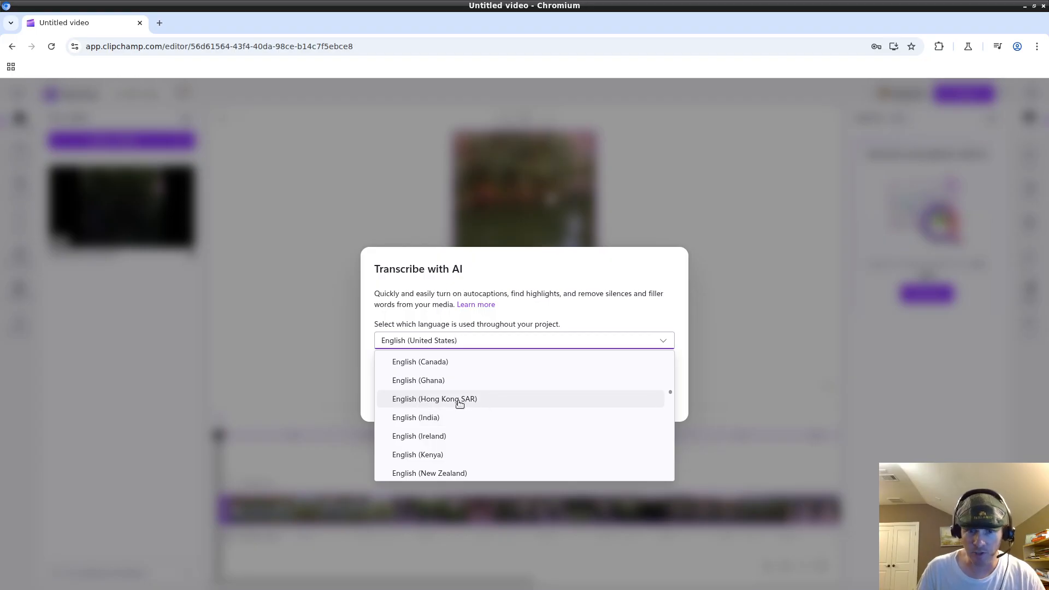
pyautogui.scroll(1, 520, 430)
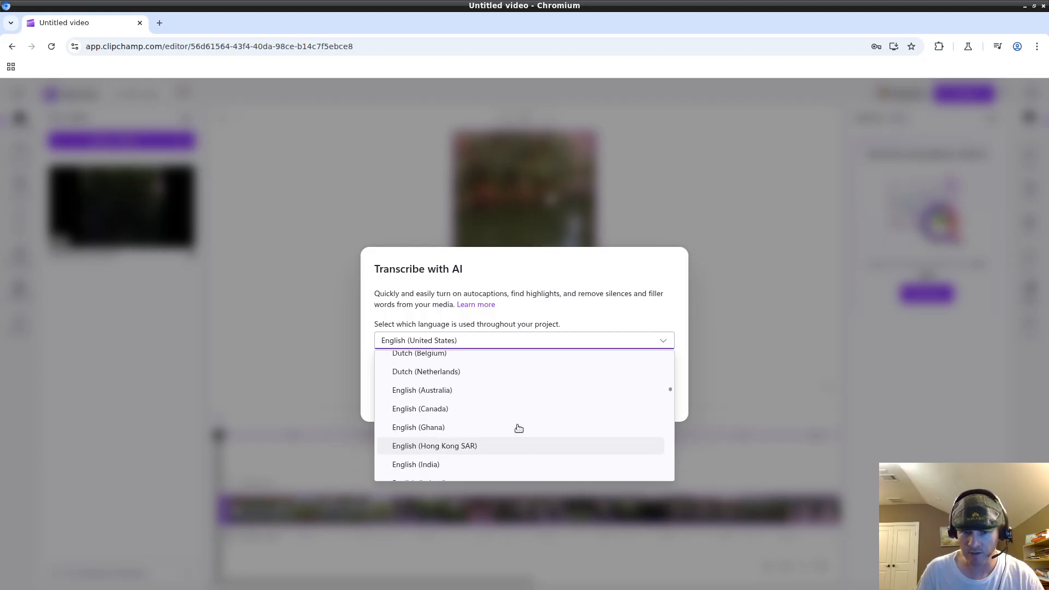
pyautogui.scroll(1, 505, 421)
pyautogui.scroll(-6, 495, 418)
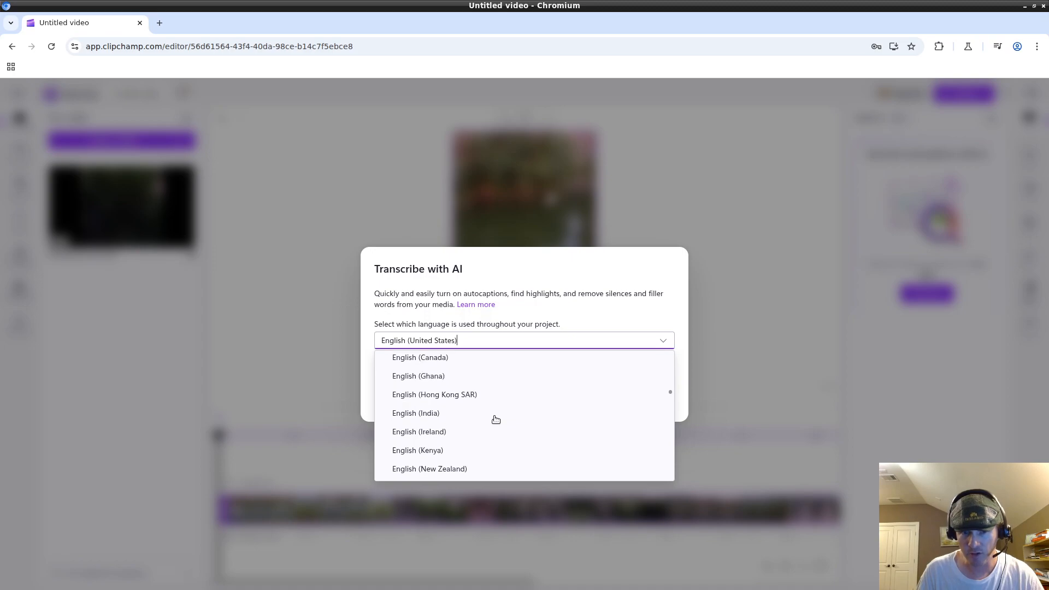
pyautogui.click(495, 408)
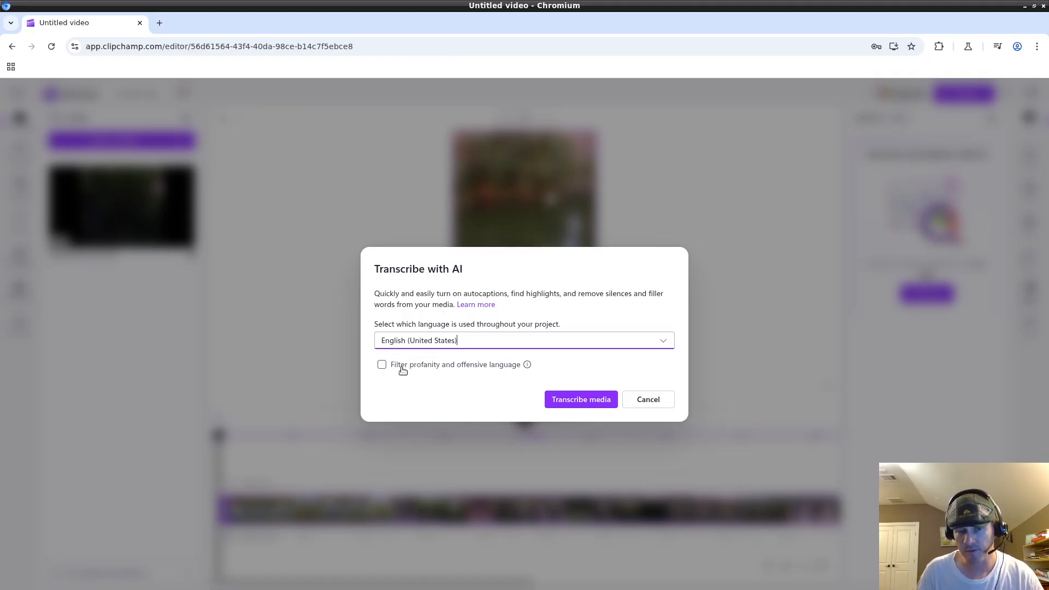
pyautogui.click(506, 343)
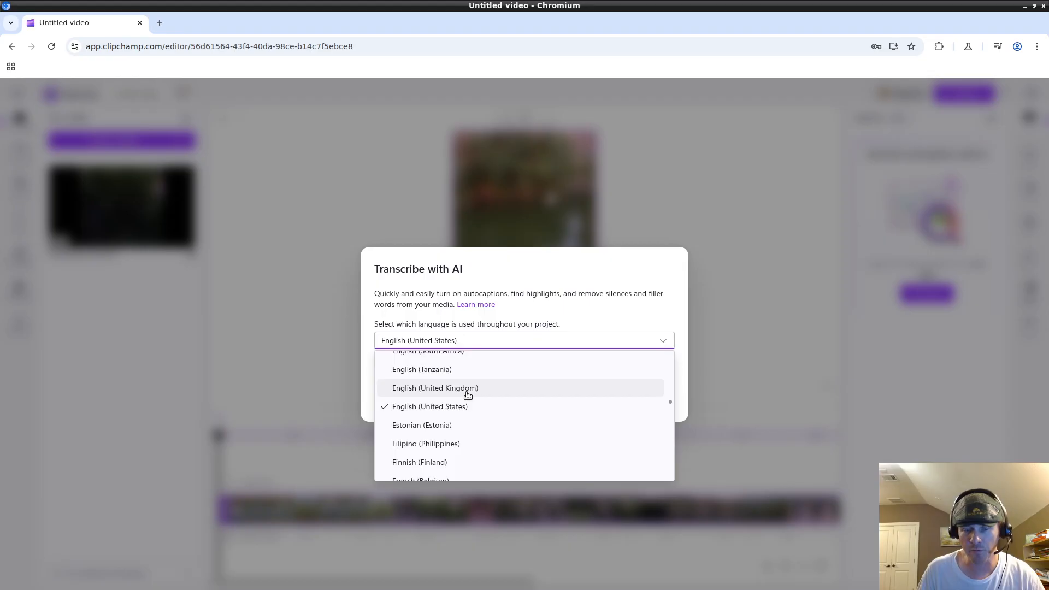
pyautogui.scroll(-2, 468, 394)
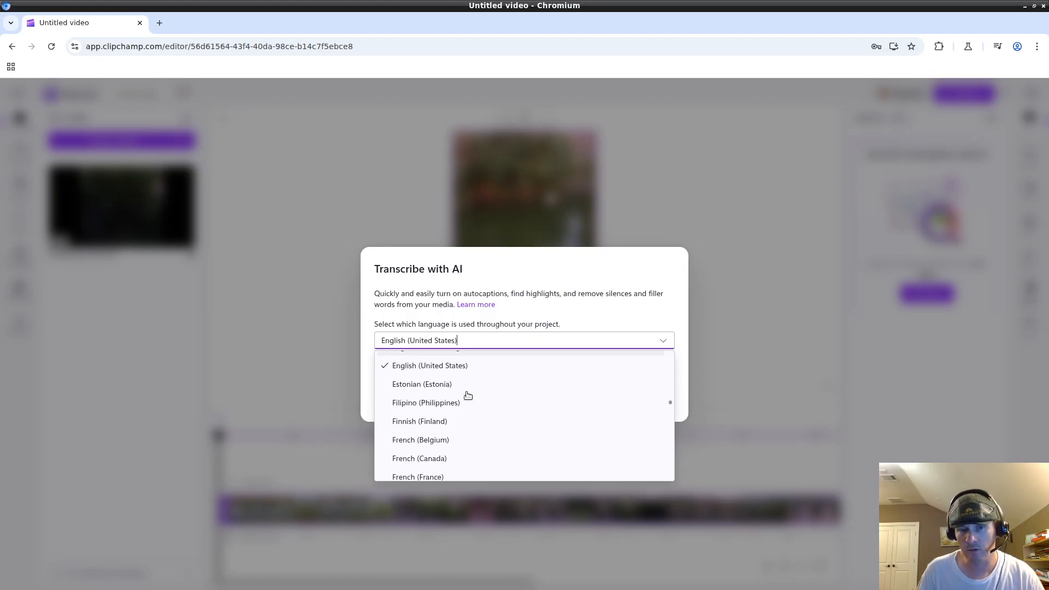
pyautogui.click(603, 274)
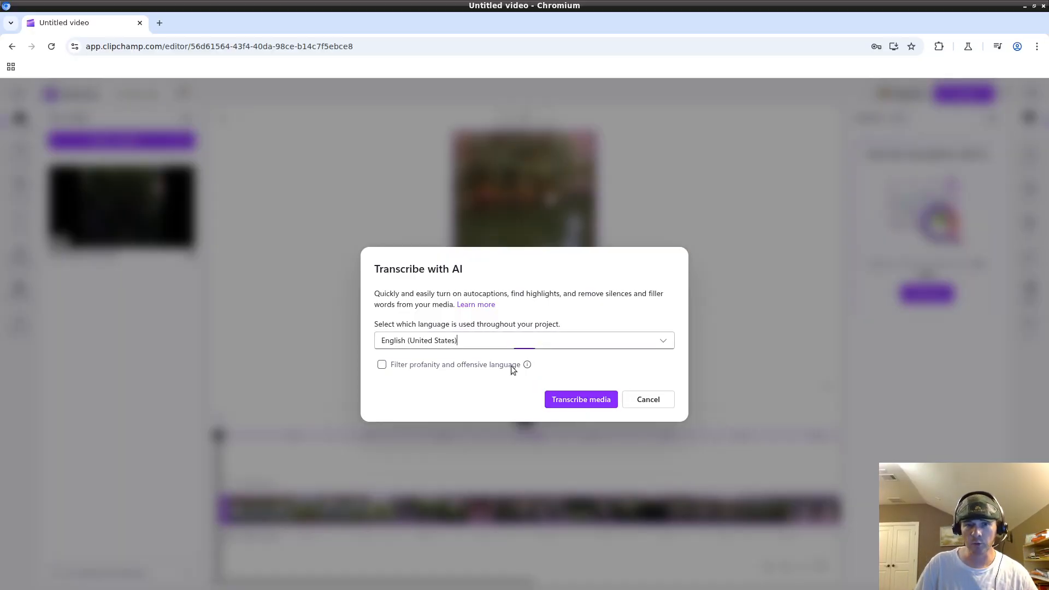
pyautogui.click(510, 343)
pyautogui.scroll(1, 512, 409)
pyautogui.scroll(-5, 512, 412)
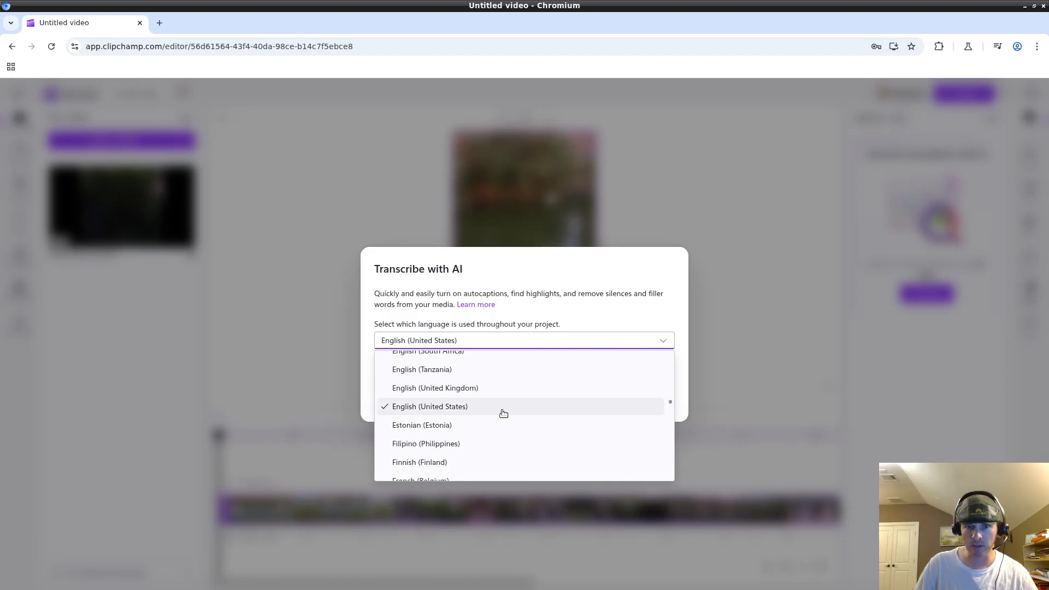
pyautogui.scroll(1, 467, 394)
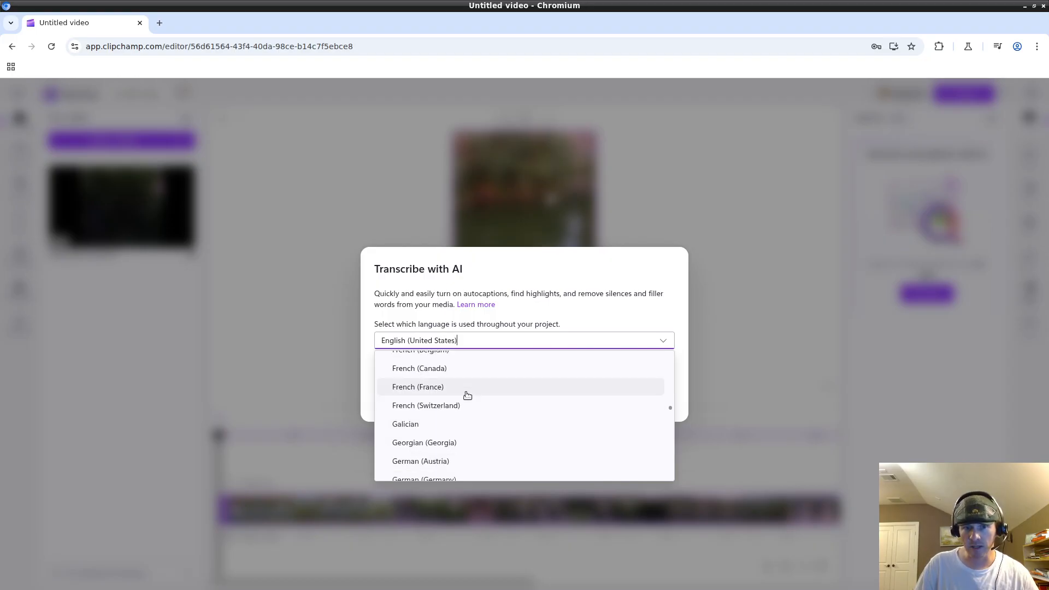
pyautogui.scroll(2, 467, 394)
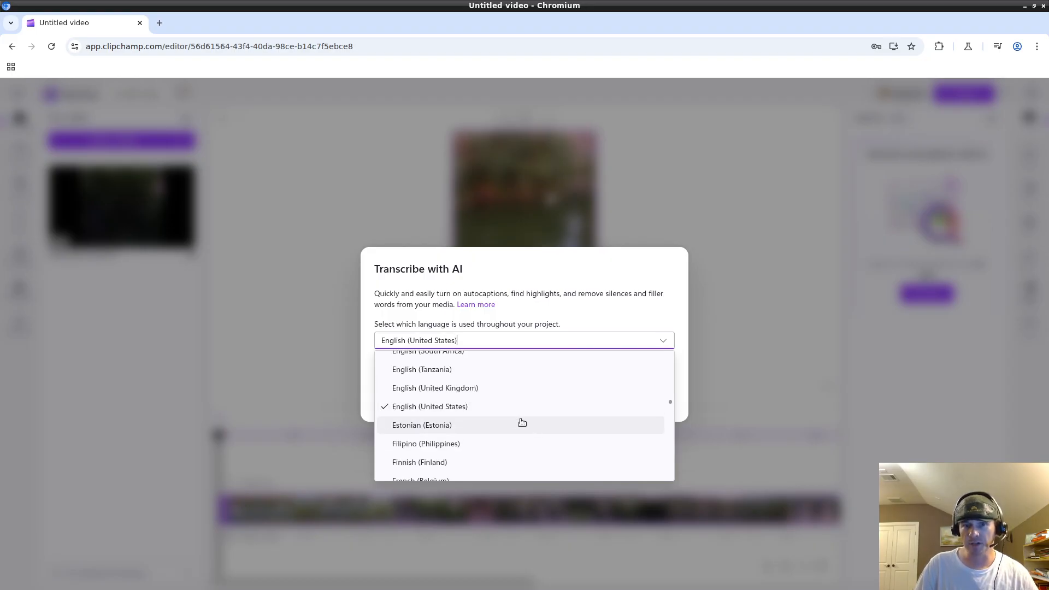
pyautogui.click(570, 262)
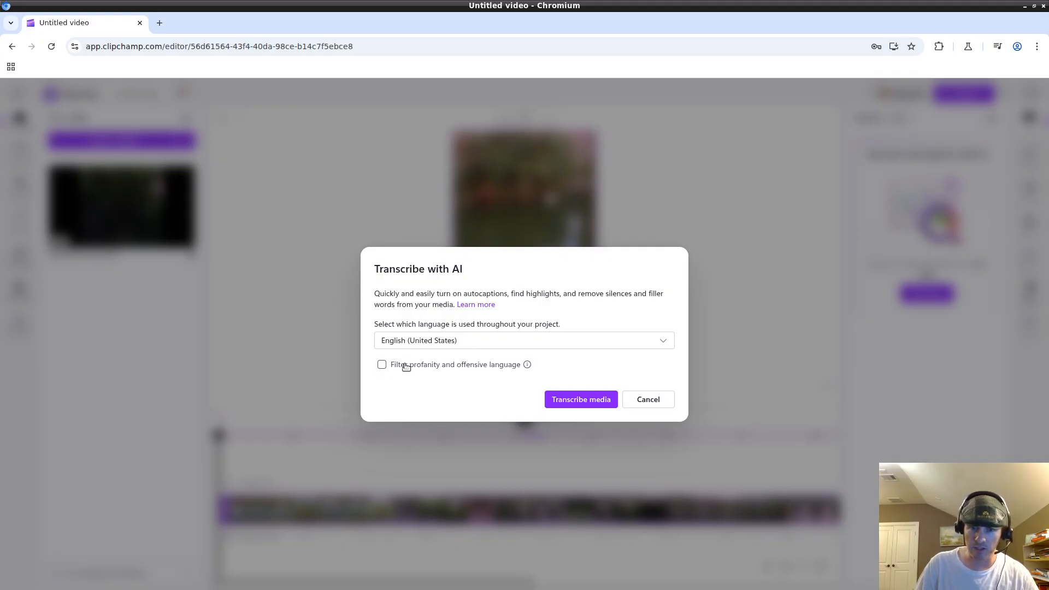
# Transcribe the video's speech into autocaptions and scroll through the timestamped transcript.
pyautogui.click(582, 400)
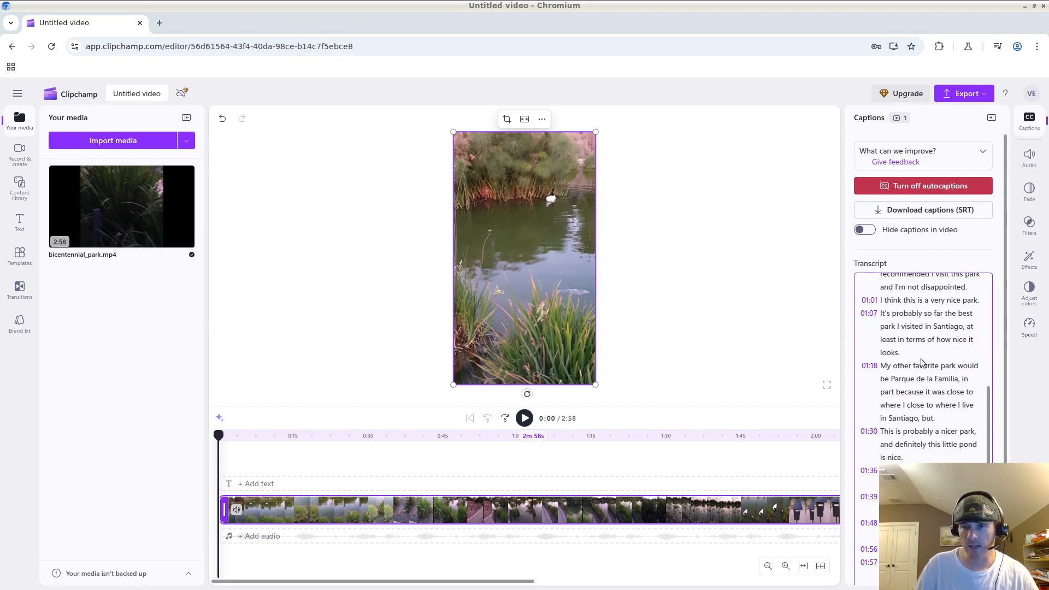
pyautogui.scroll(6, 950, 383)
pyautogui.scroll(-8, 956, 379)
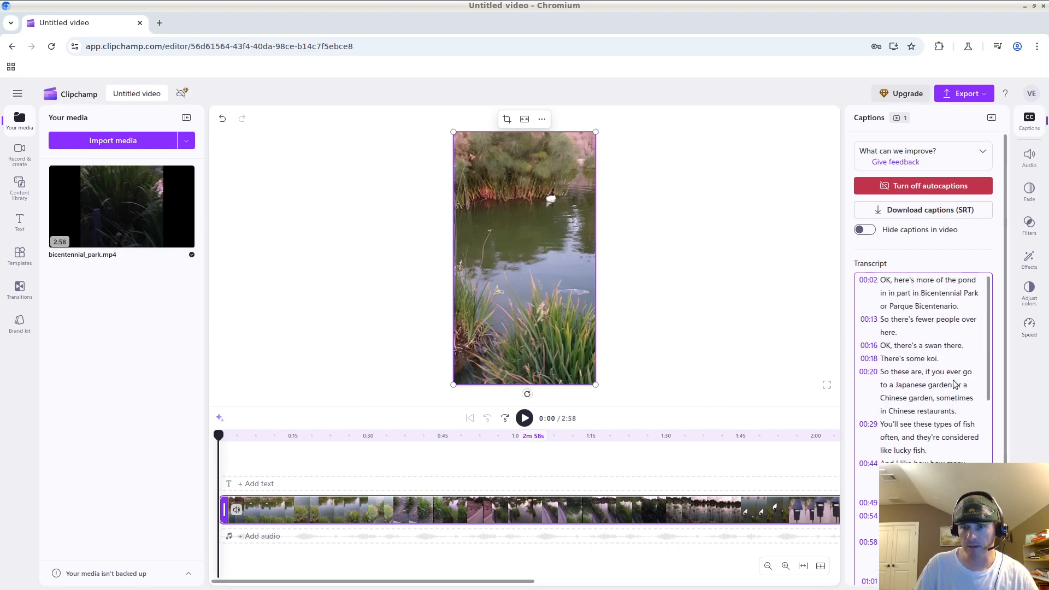
pyautogui.scroll(8, 955, 380)
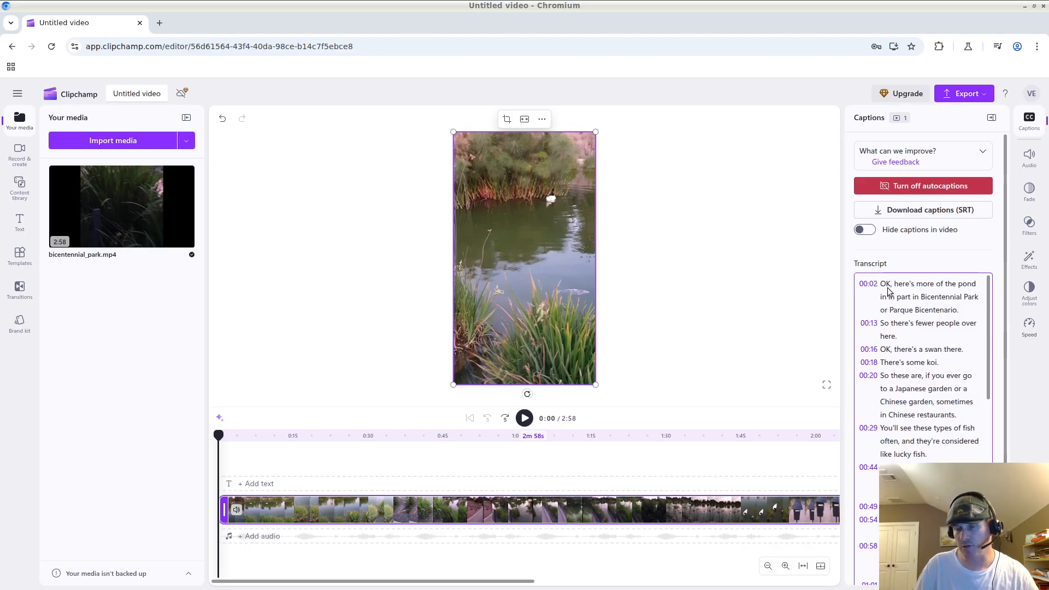
# Play the video, pause, and select the 'pond in' caption to see its styling.
pyautogui.click(527, 419)
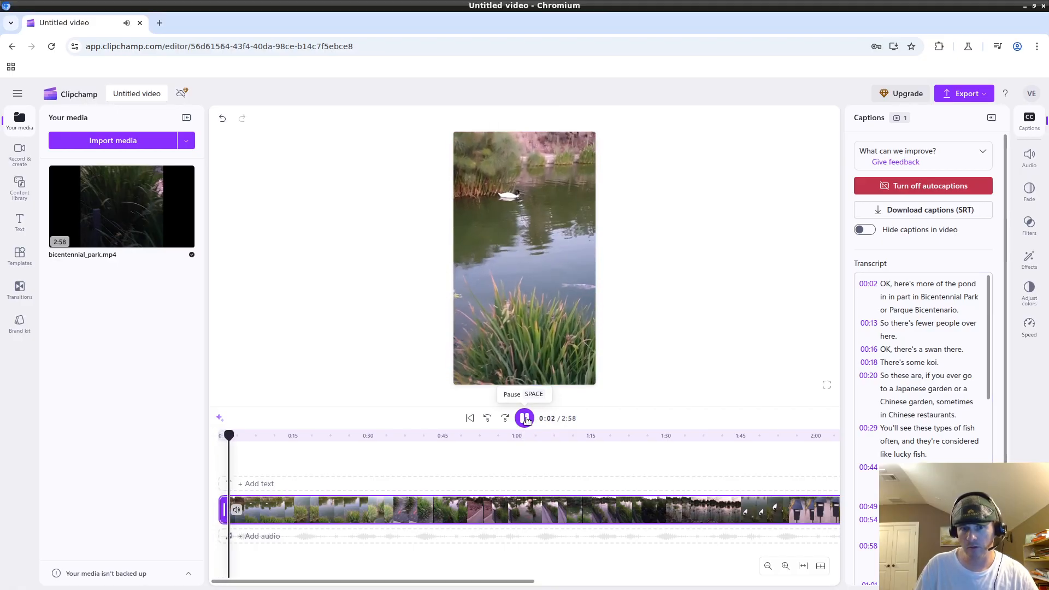
pyautogui.click(535, 339)
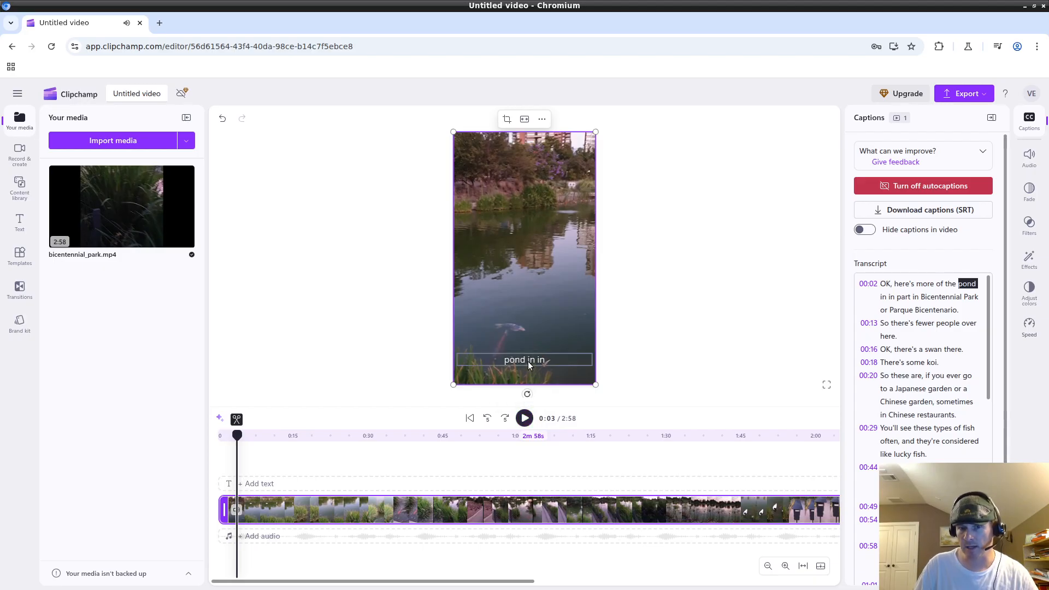
pyautogui.click(527, 362)
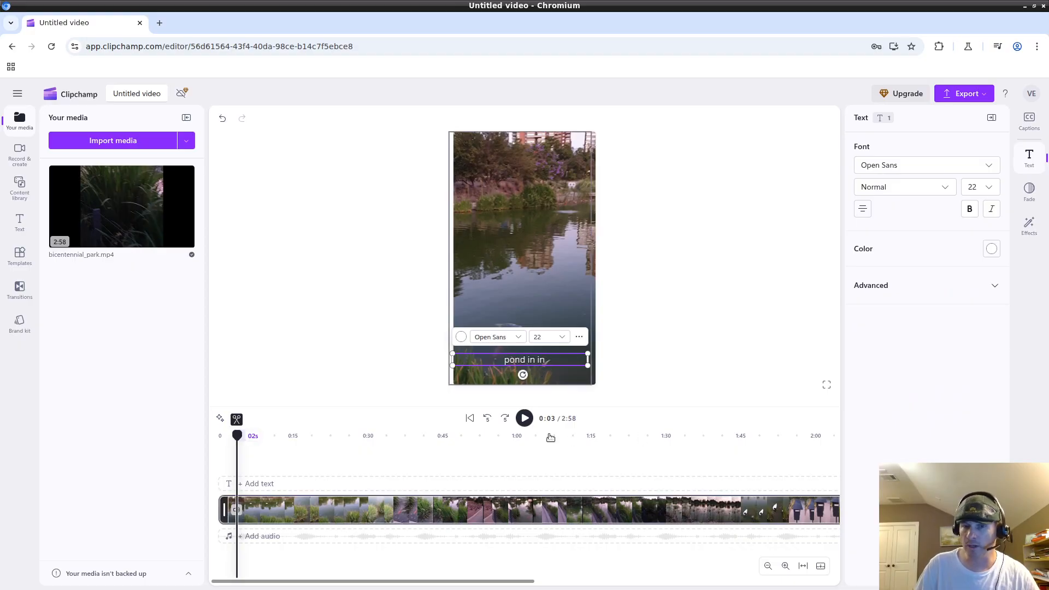
# Jump ahead to 0:28, 0:42 and past the koi shot, then inspect the 'so far the' caption.
pyautogui.click(362, 455)
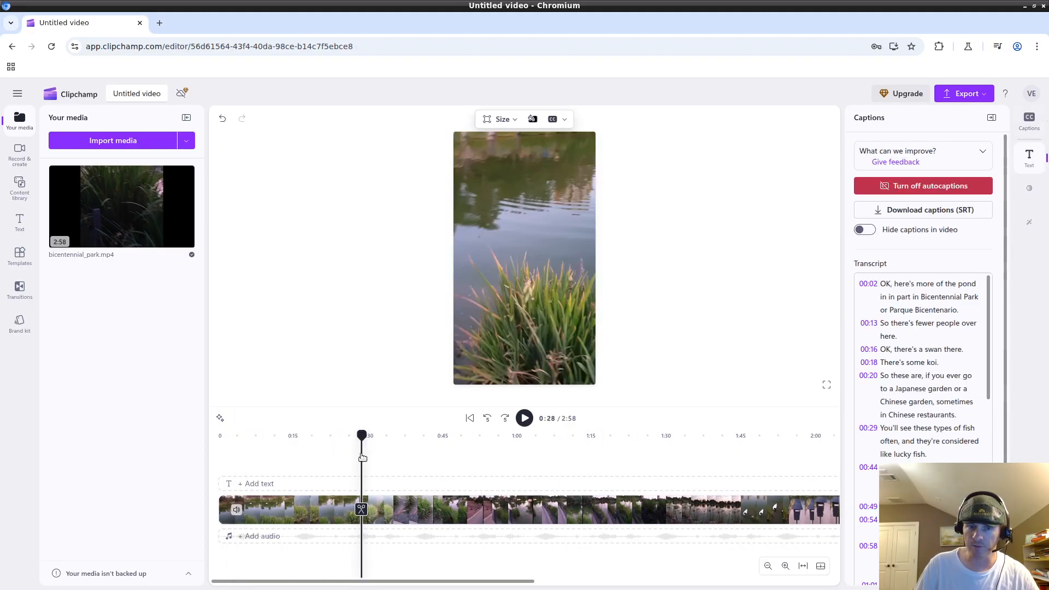
pyautogui.click(427, 453)
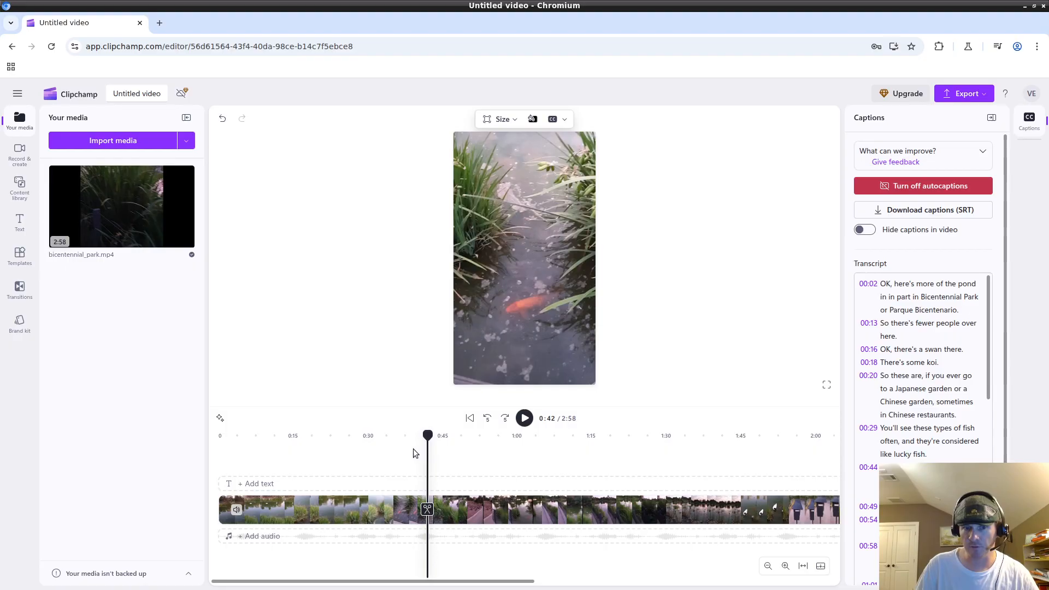
pyautogui.moveTo(427, 435); pyautogui.dragTo(560, 437)
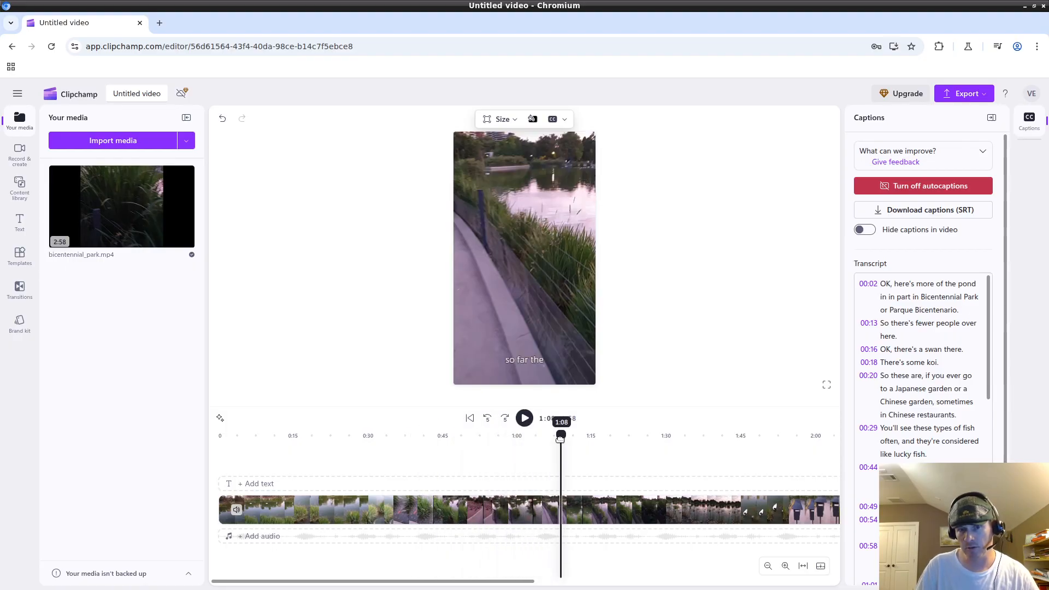
pyautogui.click(519, 363)
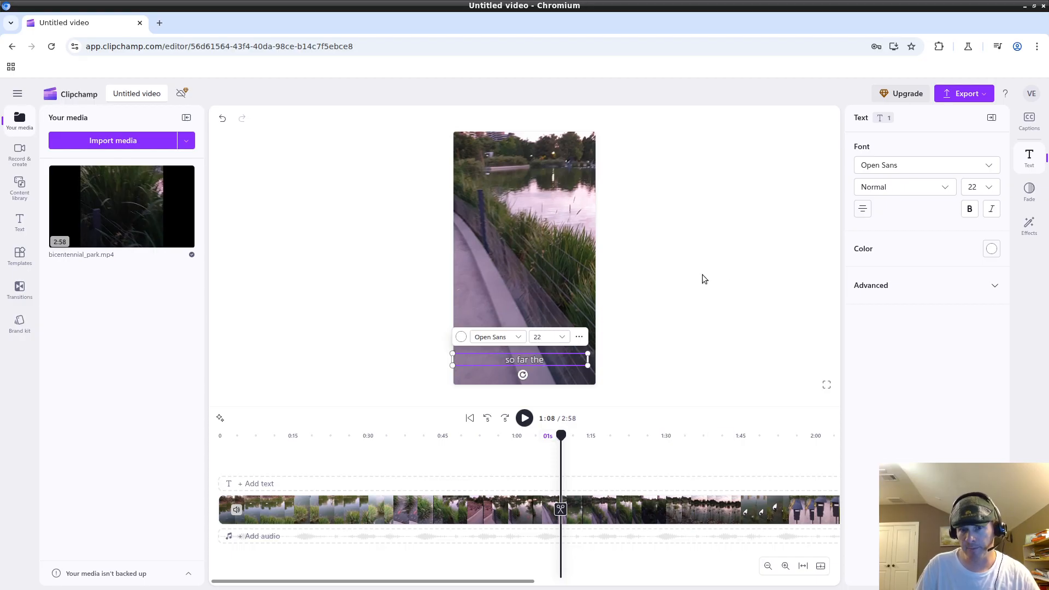
pyautogui.click(760, 310)
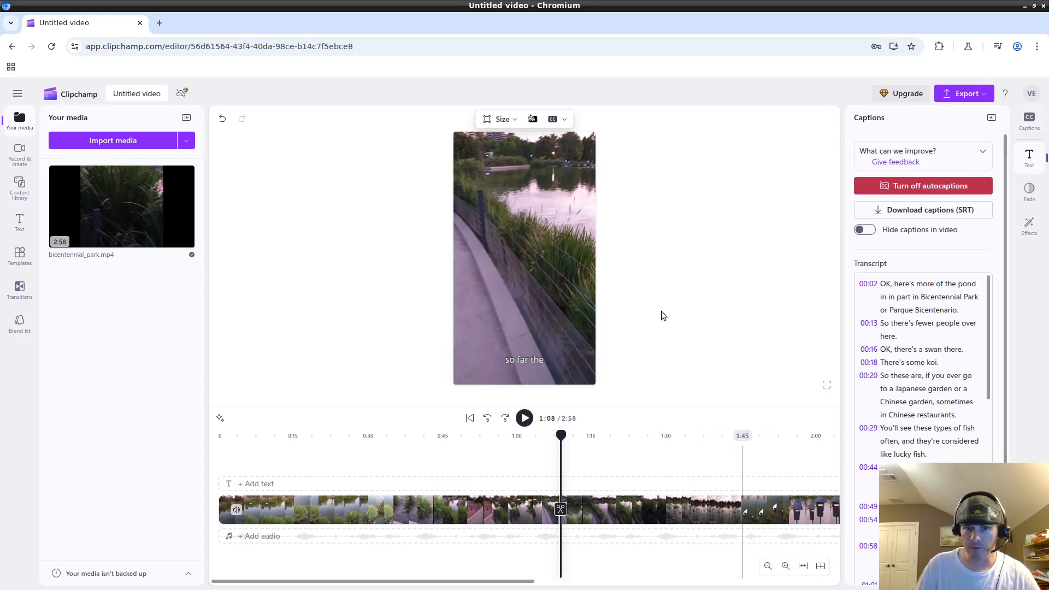
pyautogui.click(530, 362)
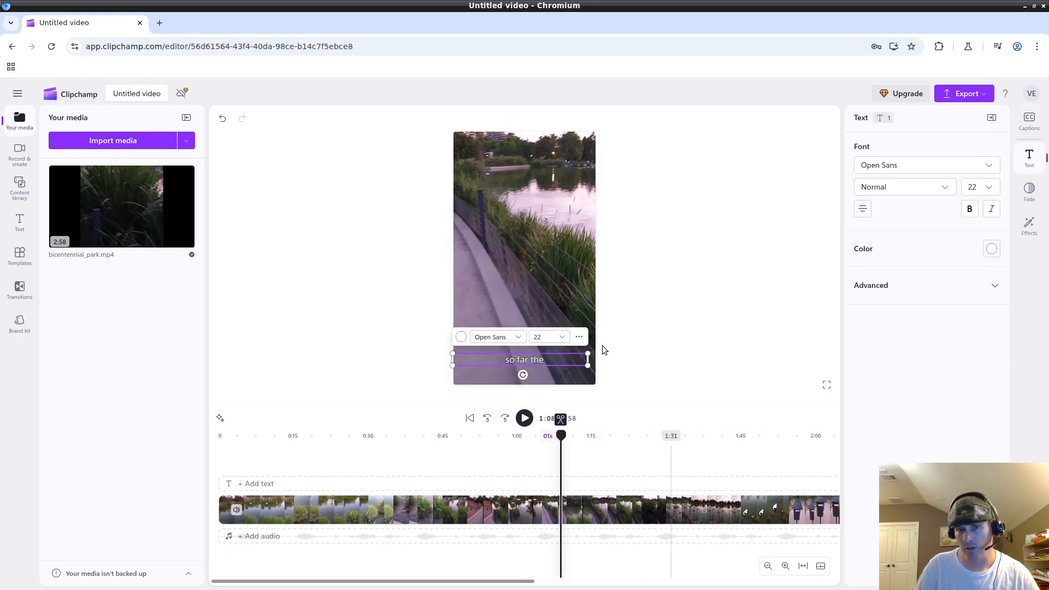
pyautogui.click(739, 335)
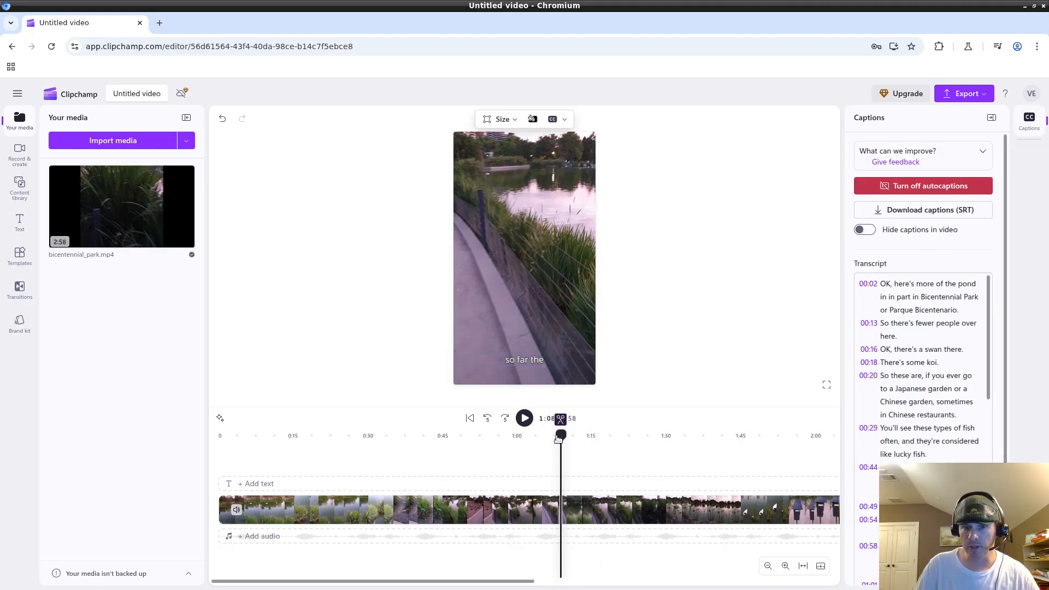
# Rewind to the start, play to the 'fewer people' caption, and select it.
pyautogui.moveTo(560, 438); pyautogui.dragTo(273, 440)
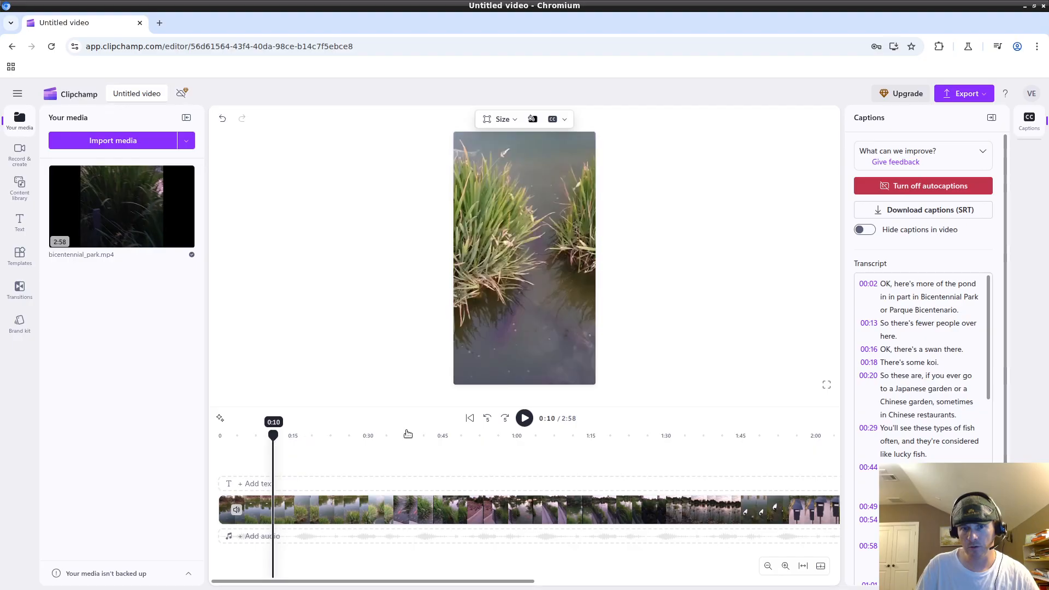
pyautogui.click(525, 418)
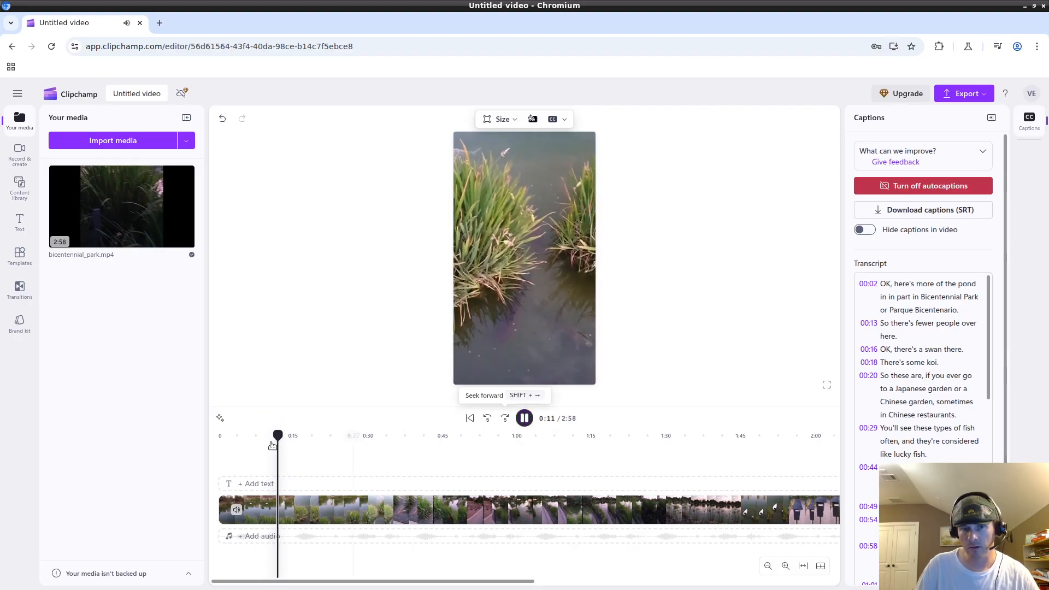
pyautogui.click(525, 418)
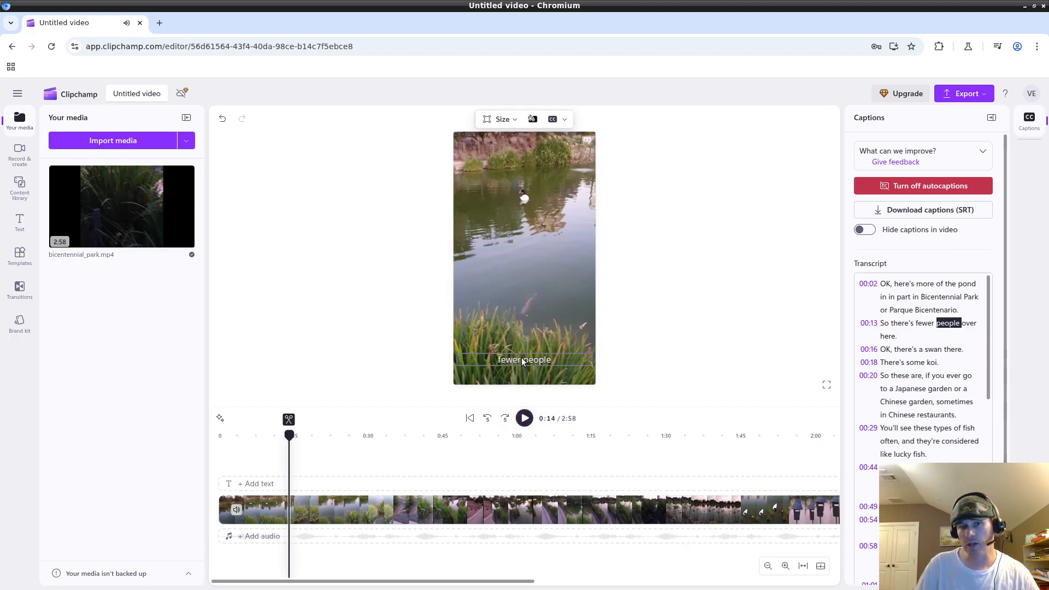
pyautogui.click(522, 361)
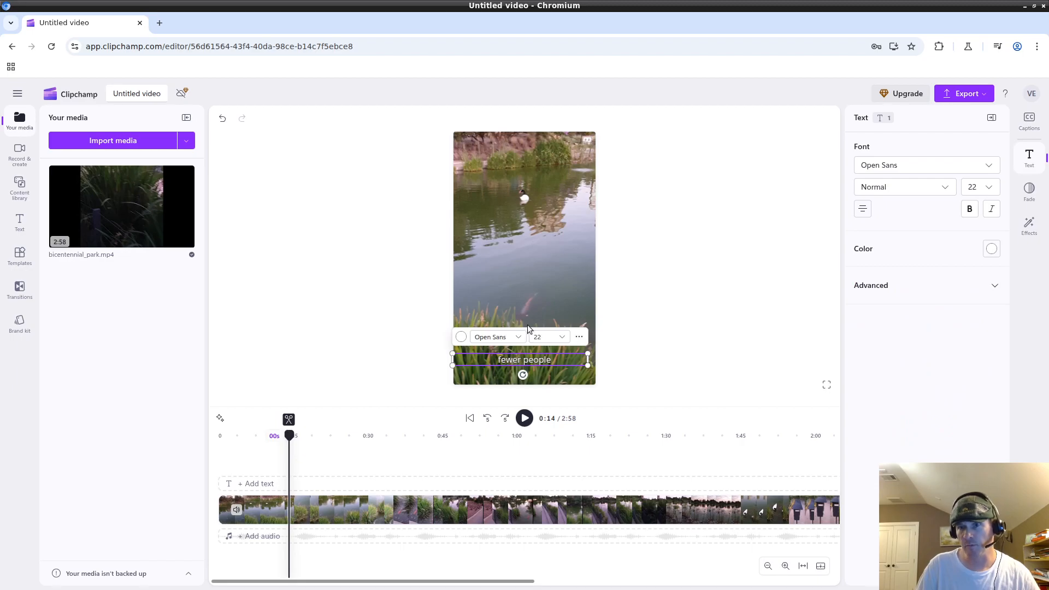
# Cycle through the Captions, Fade and Effects panels, then show the caption's Open Sans Normal size-22 text settings.
pyautogui.click(1023, 116)
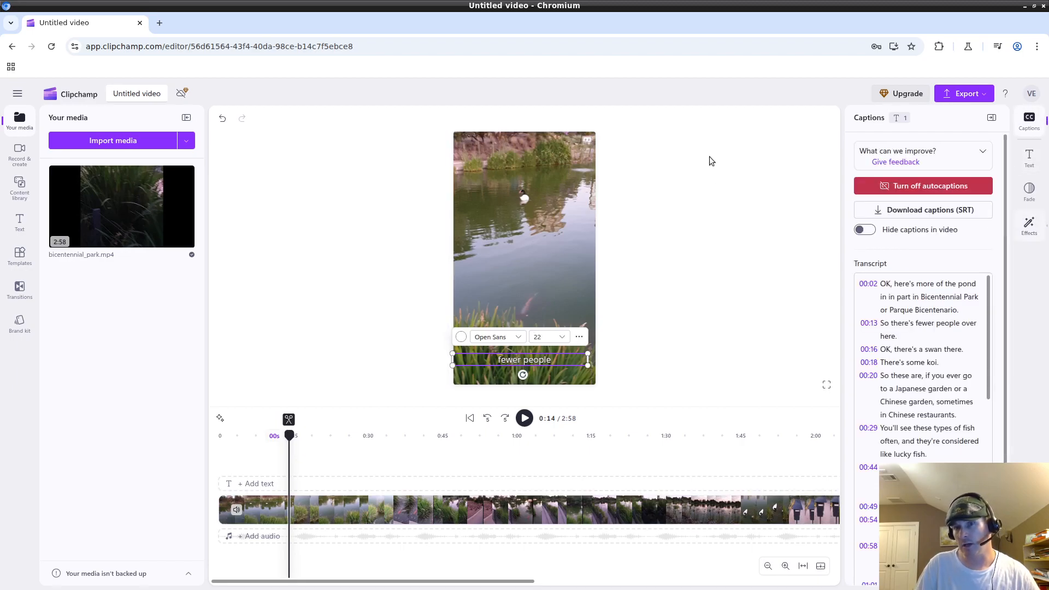
pyautogui.click(1029, 189)
pyautogui.click(1029, 224)
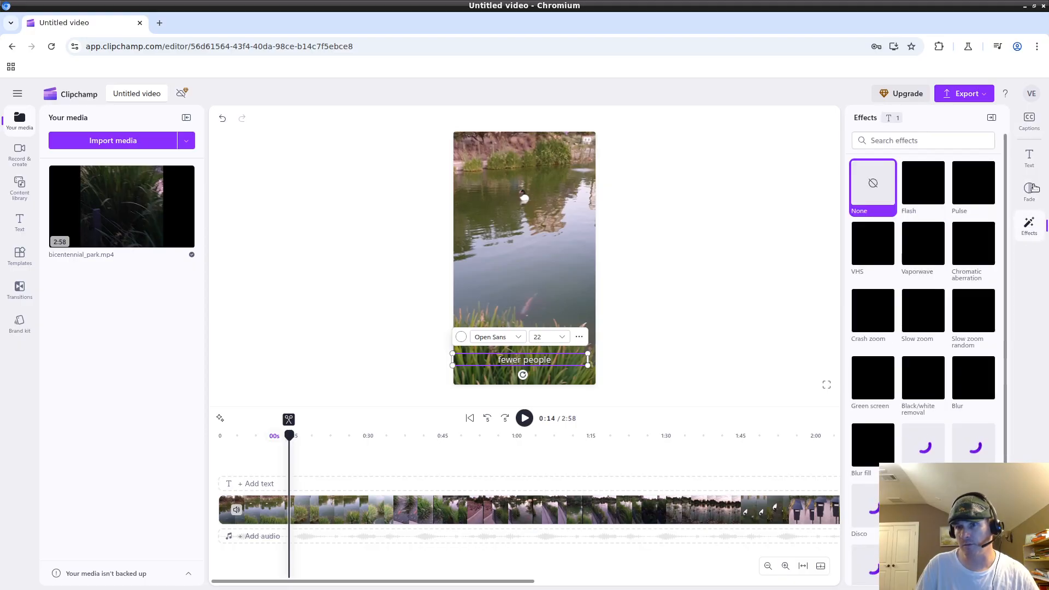
pyautogui.click(1028, 123)
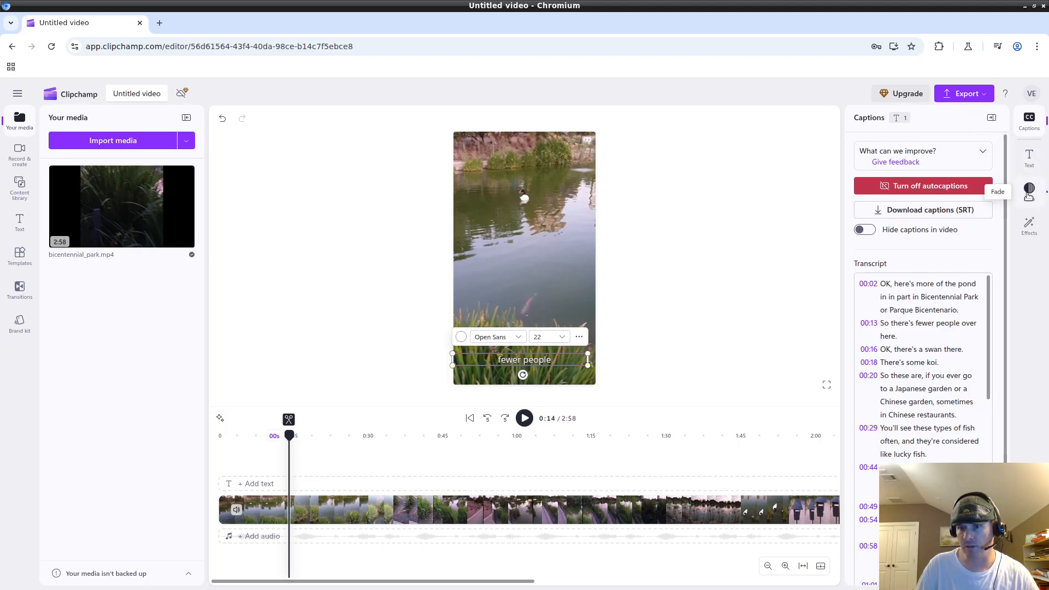
pyautogui.click(1027, 192)
pyautogui.click(1028, 225)
pyautogui.click(1030, 124)
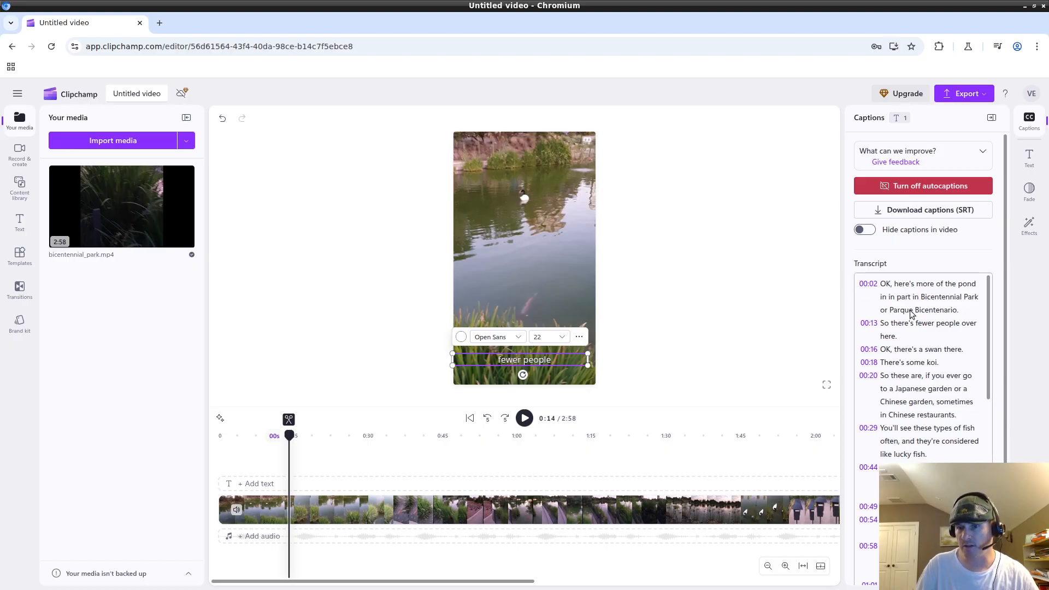
pyautogui.click(1034, 158)
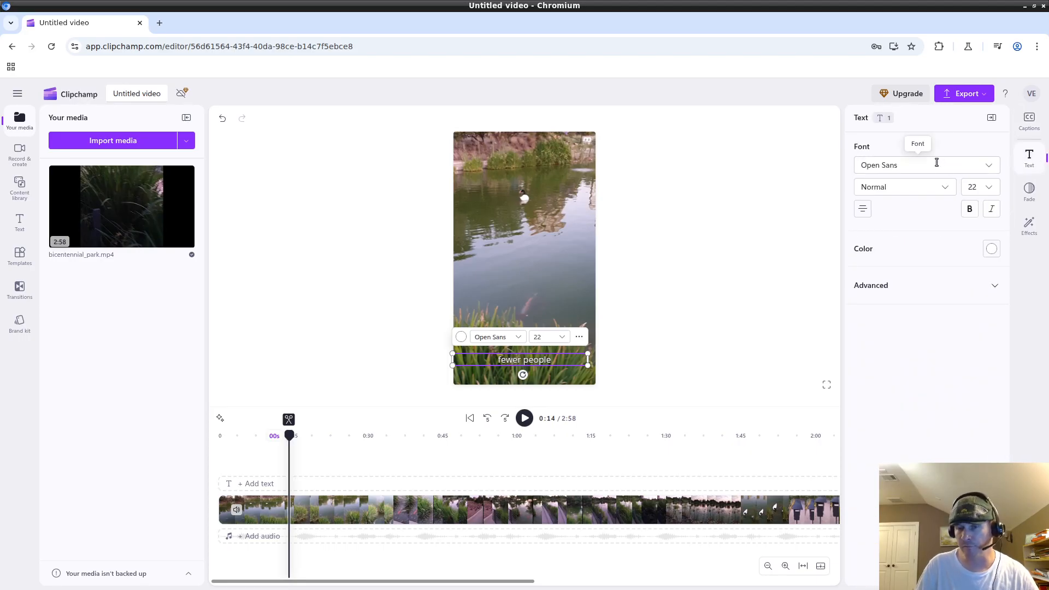
# Try the weight and size lists and toggle Bold off again, keeping Open Sans Normal 22.
pyautogui.click(904, 190)
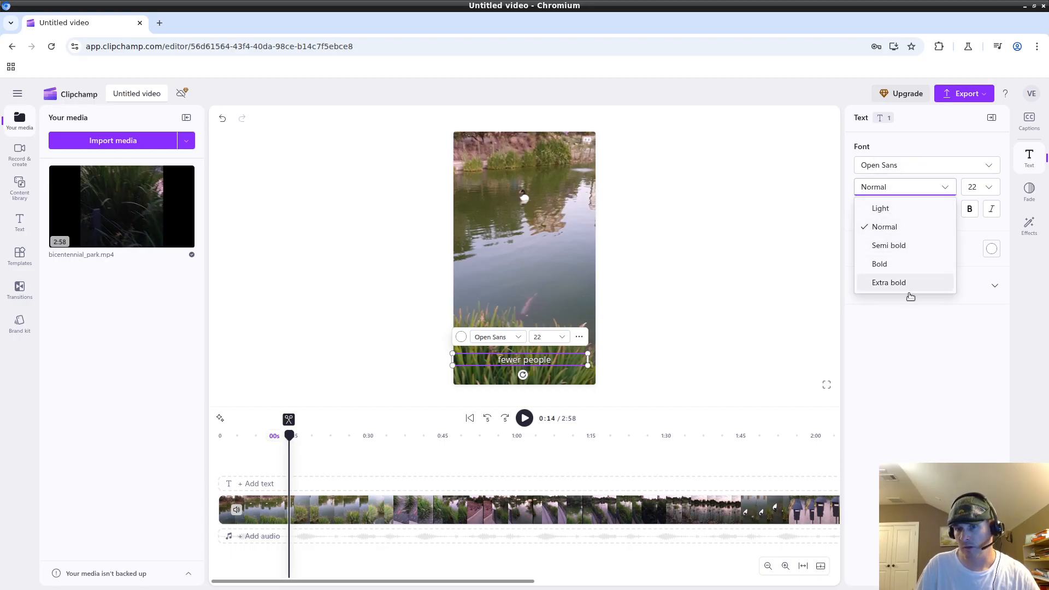
pyautogui.click(988, 379)
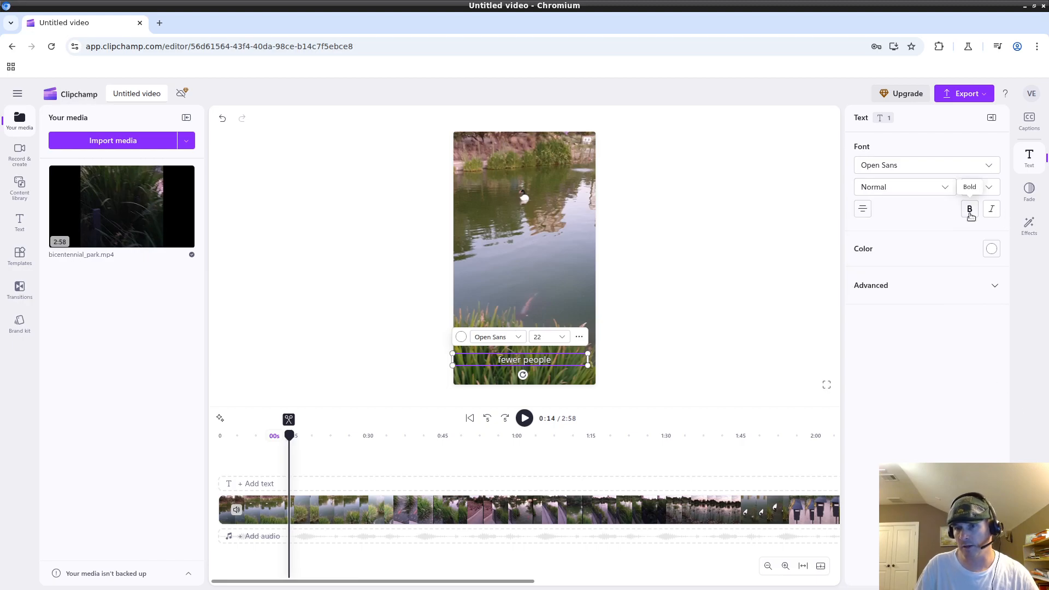
pyautogui.click(969, 210)
pyautogui.click(970, 213)
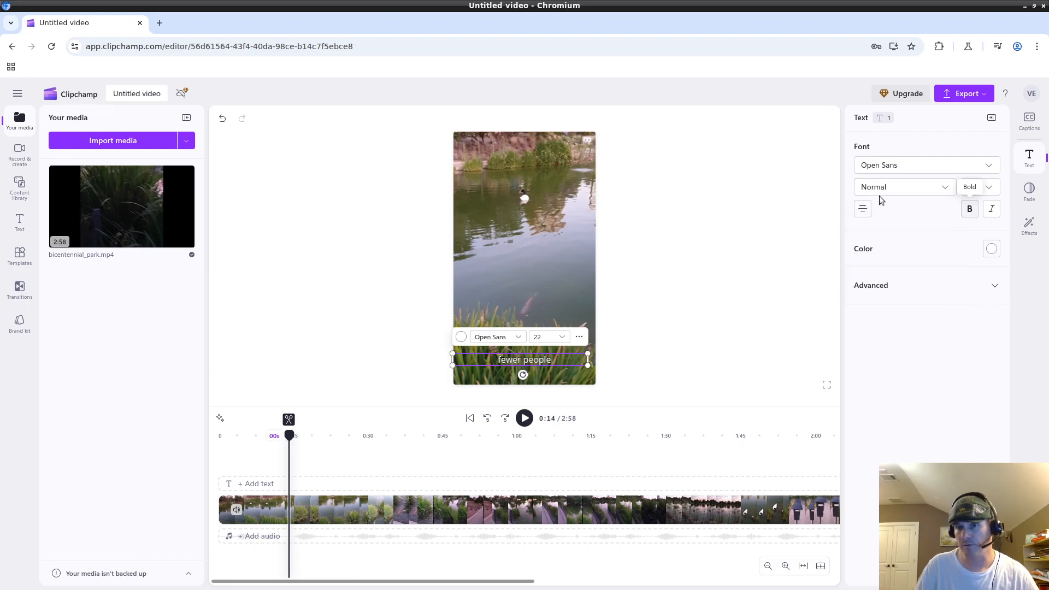
pyautogui.click(983, 186)
pyautogui.click(865, 230)
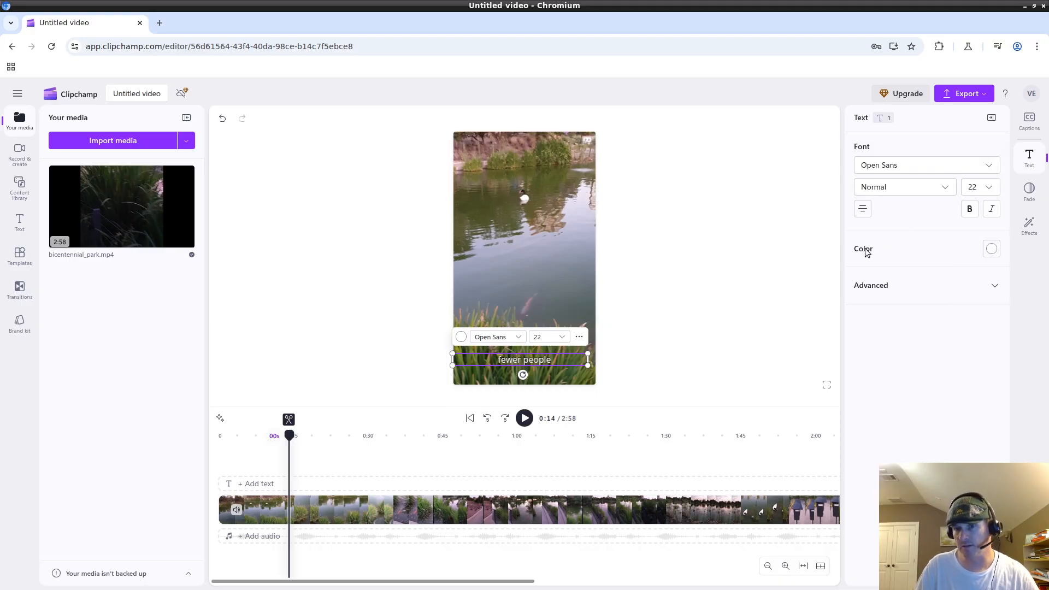
# Look at the colour palette and Advanced settings, then deselect the caption to bring back the transcript.
pyautogui.click(993, 249)
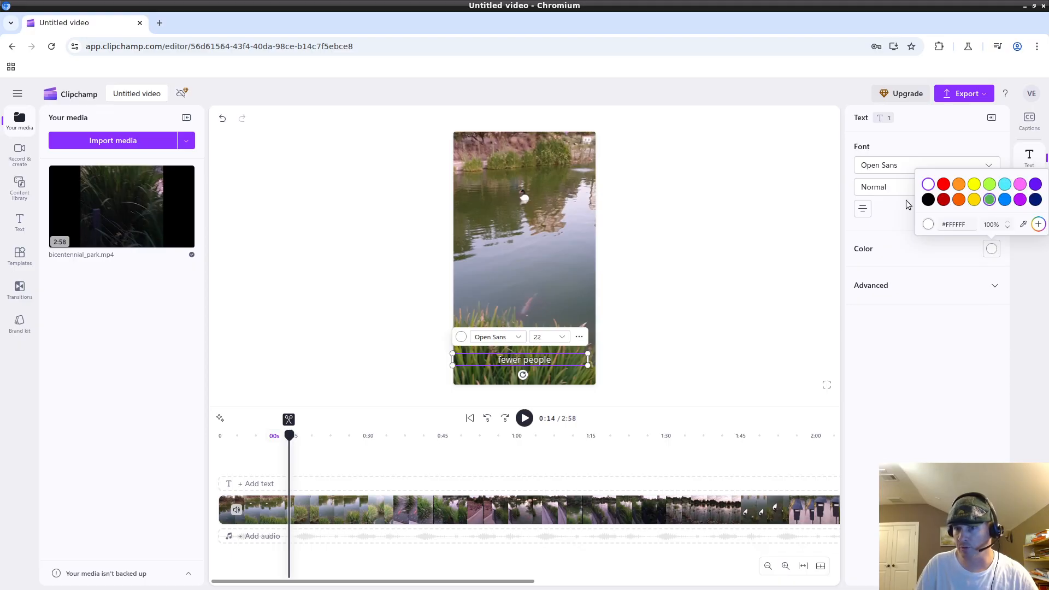
pyautogui.click(975, 306)
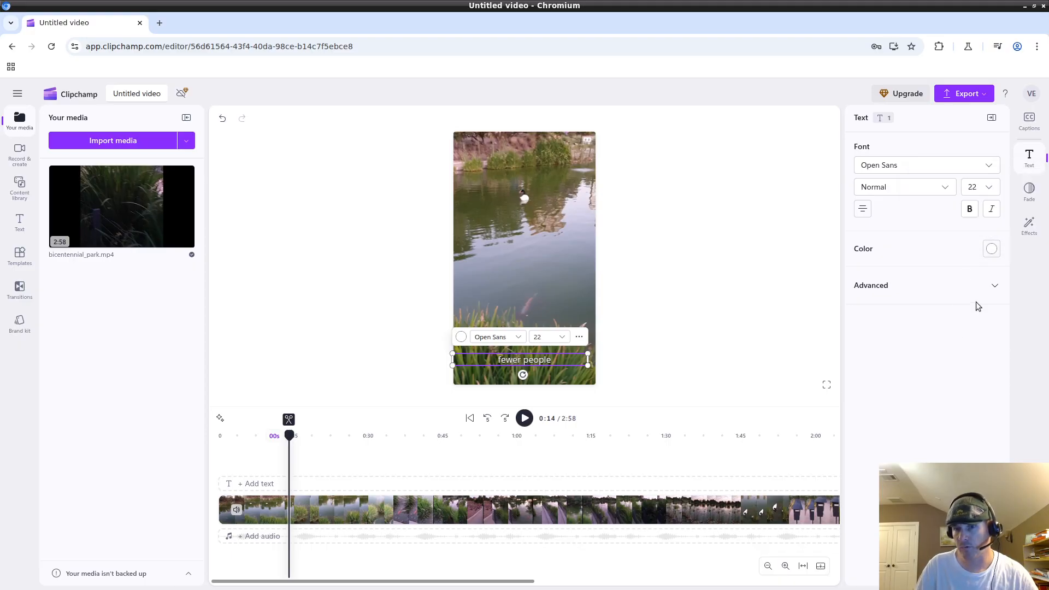
pyautogui.click(982, 286)
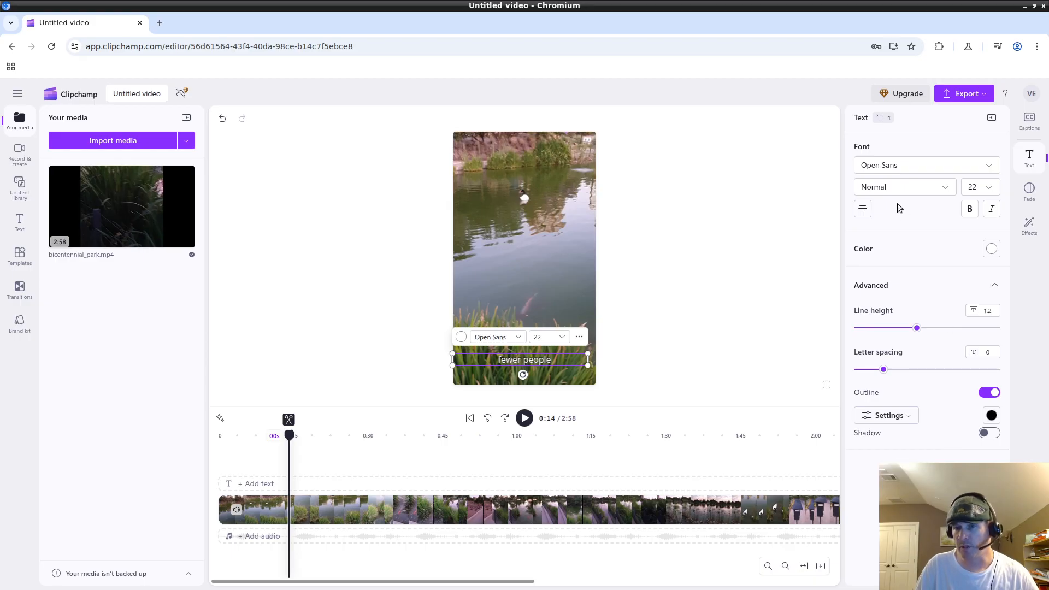
pyautogui.click(758, 245)
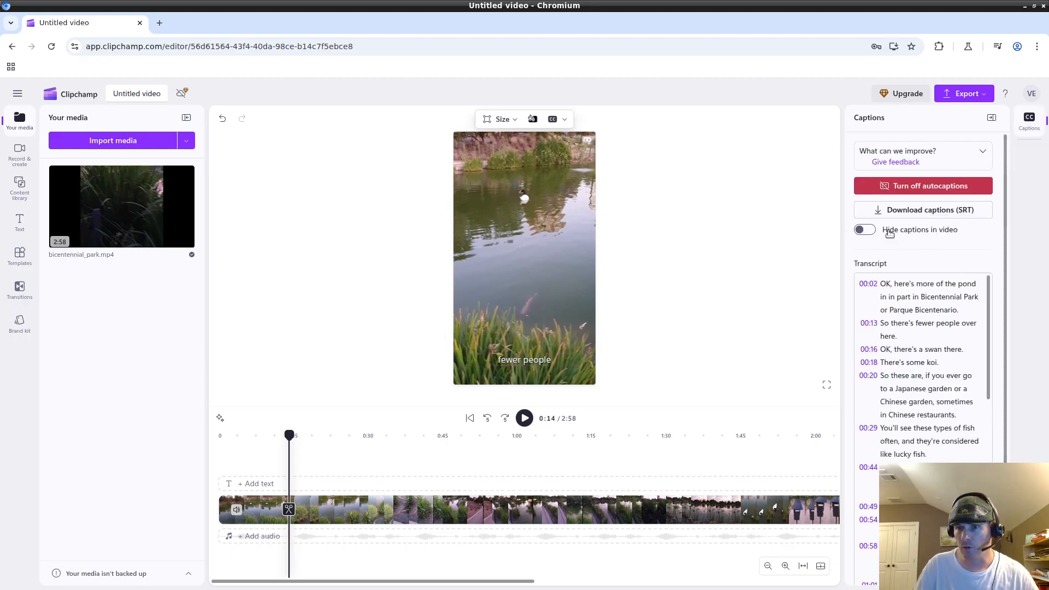
# Reselect the 'fewer people' caption in the preview so its text settings appear.
pyautogui.click(544, 361)
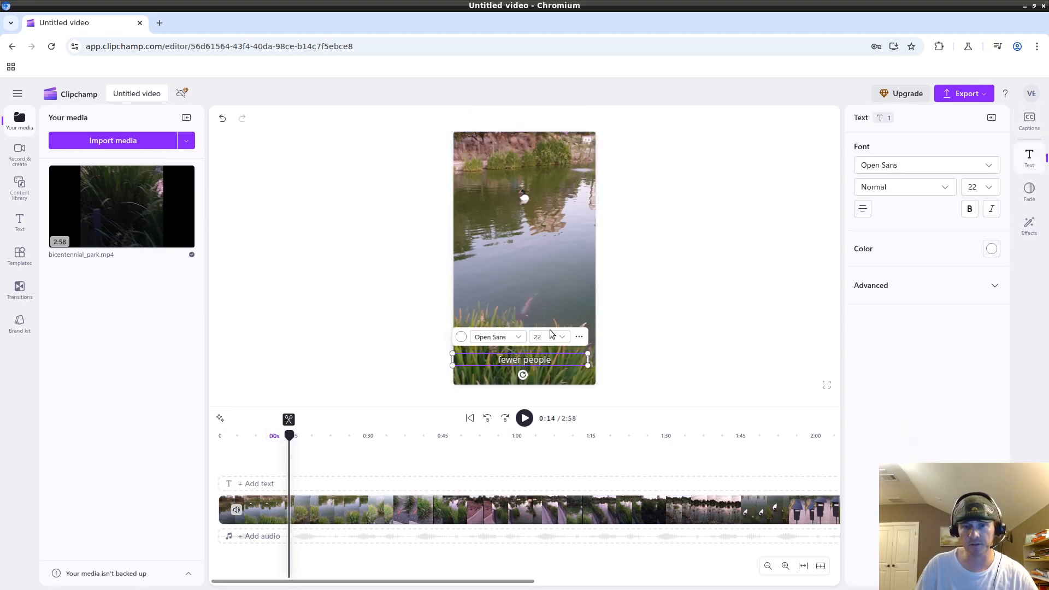
pyautogui.click(741, 336)
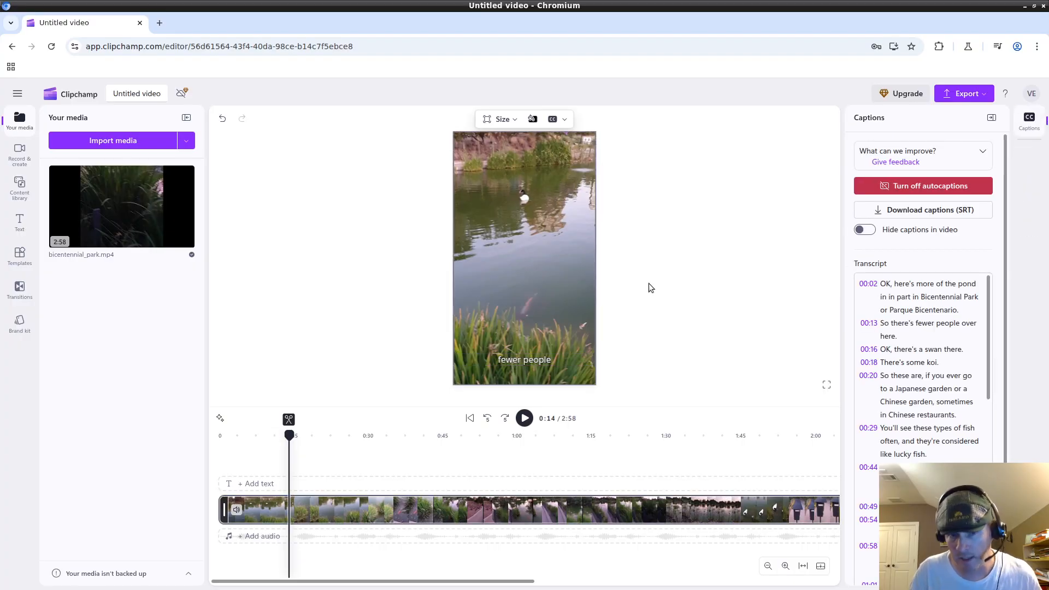
pyautogui.click(533, 363)
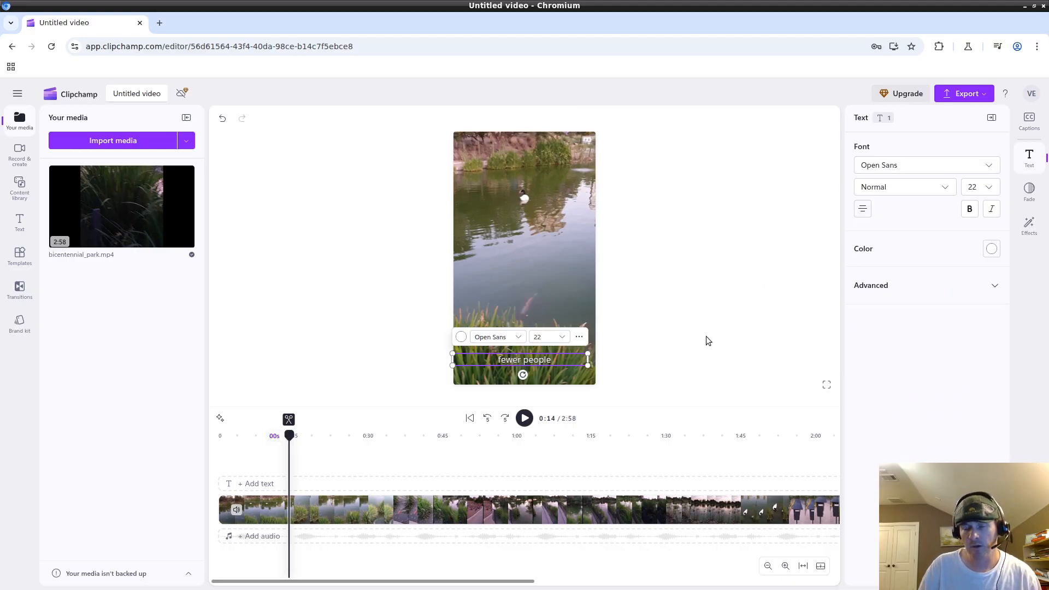
# Cycle the 'fewer people' caption through every palette swatch, from orange and yellow to black.
pyautogui.click(461, 337)
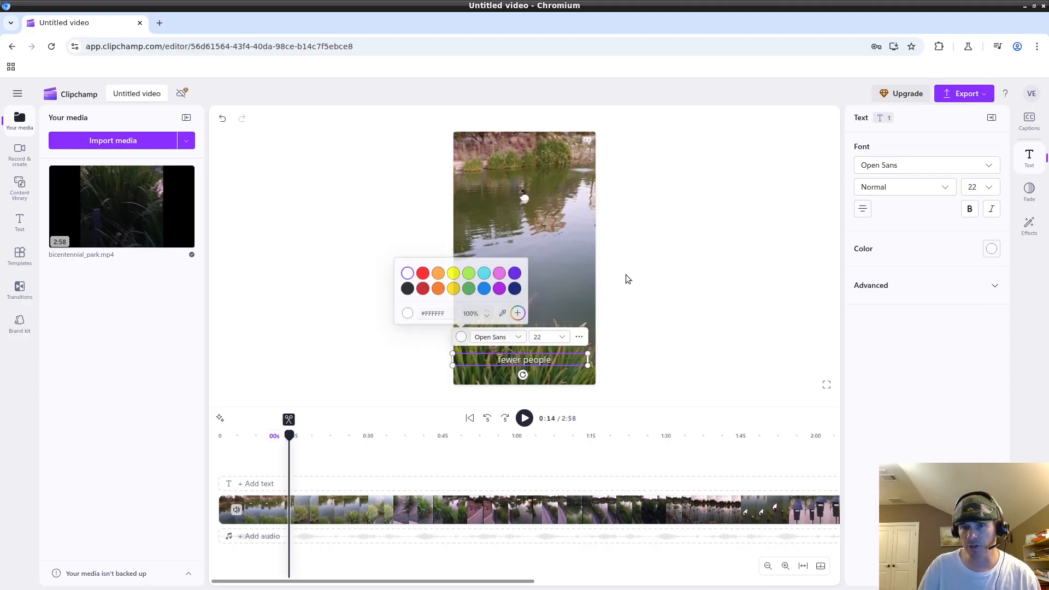
pyautogui.click(439, 273)
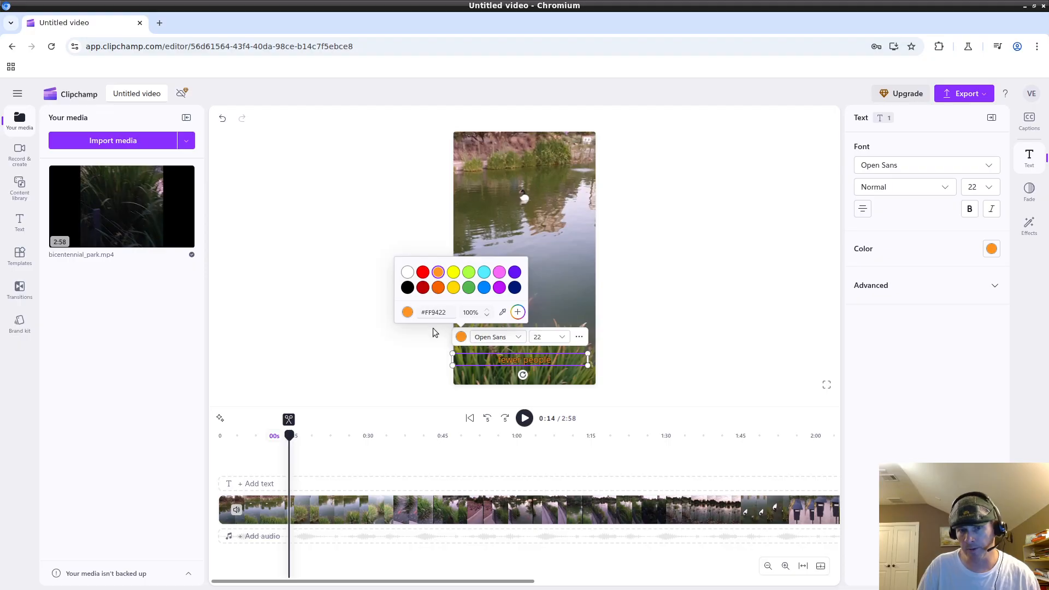
pyautogui.click(454, 274)
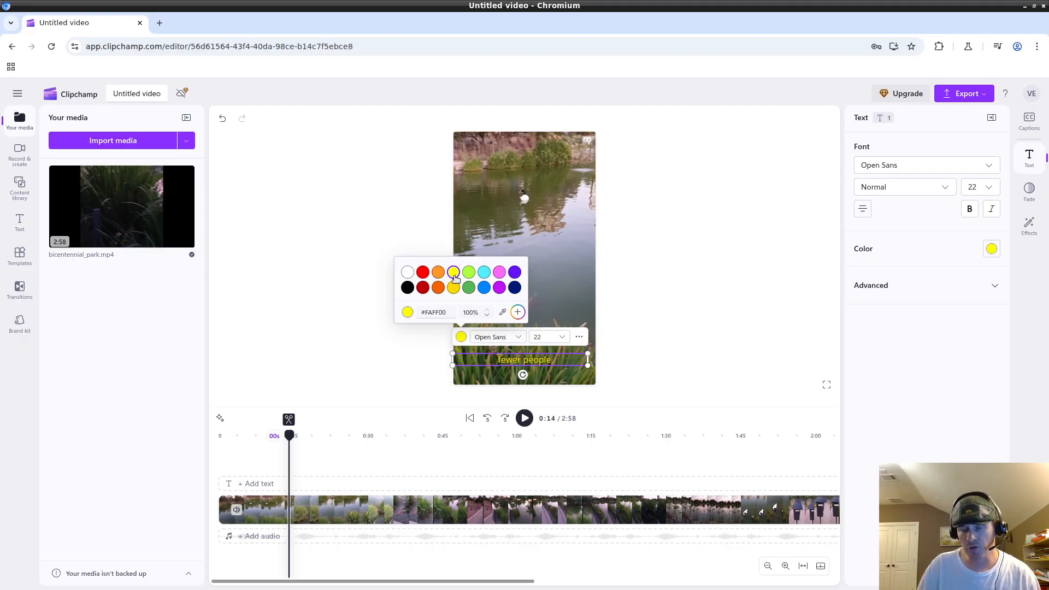
pyautogui.click(437, 273)
pyautogui.click(454, 274)
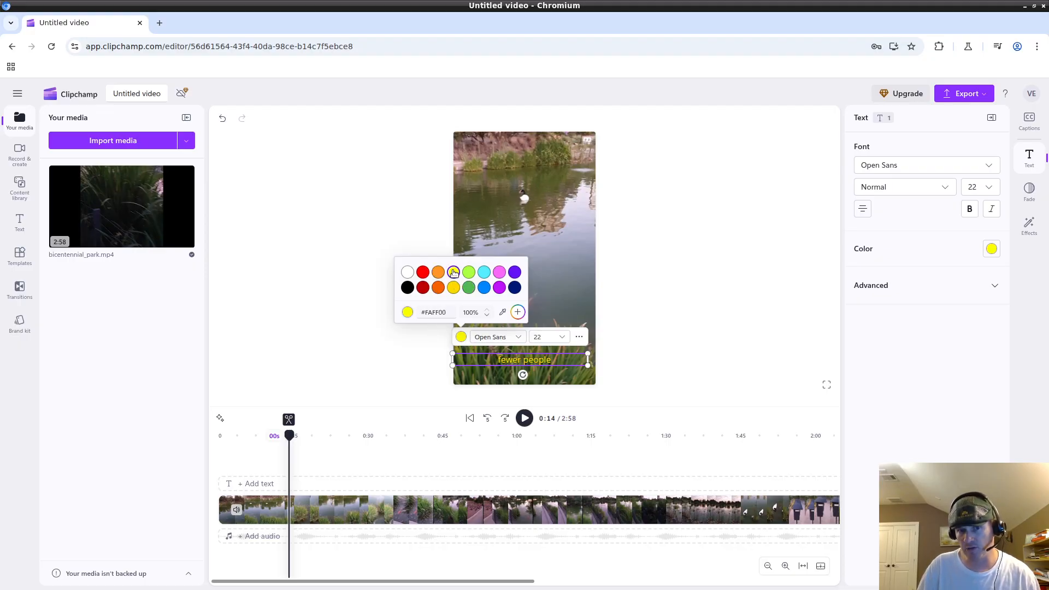
pyautogui.click(485, 289)
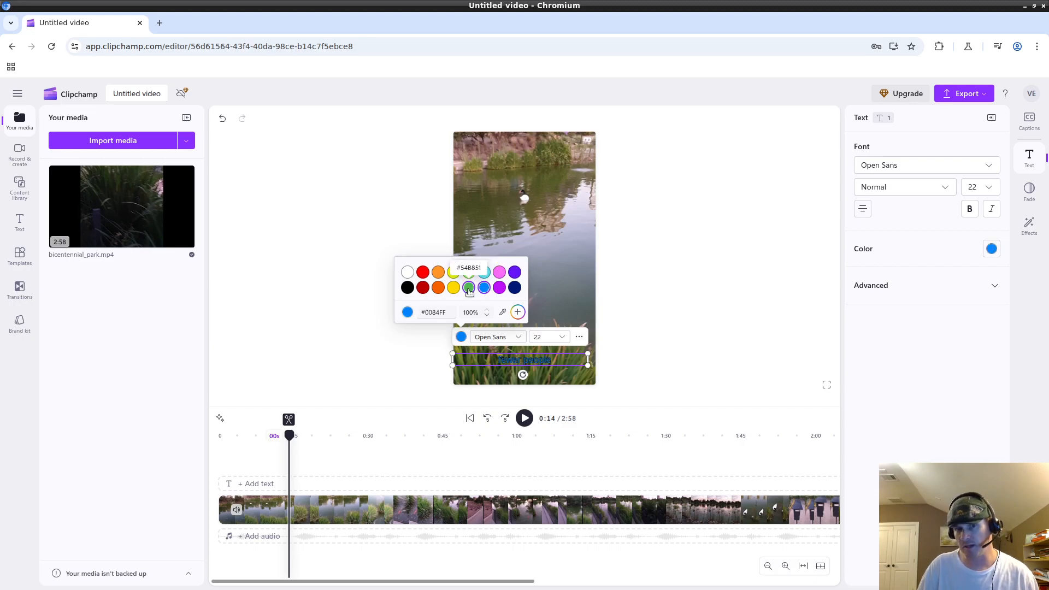
pyautogui.click(469, 288)
pyautogui.click(407, 272)
pyautogui.click(423, 272)
pyautogui.click(439, 272)
pyautogui.click(453, 272)
pyautogui.click(469, 272)
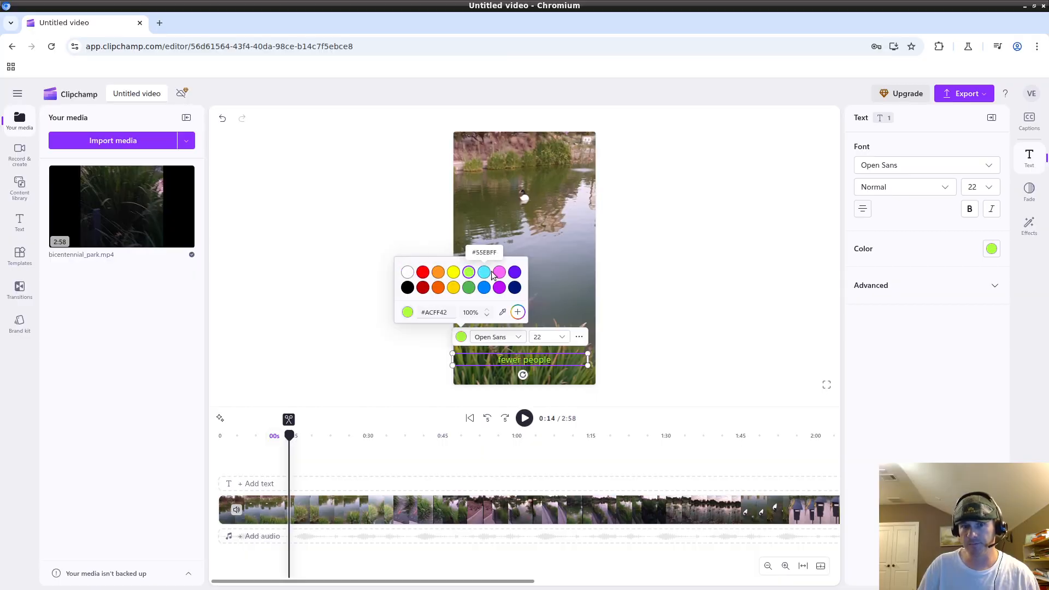
pyautogui.click(484, 272)
pyautogui.click(499, 272)
pyautogui.click(515, 272)
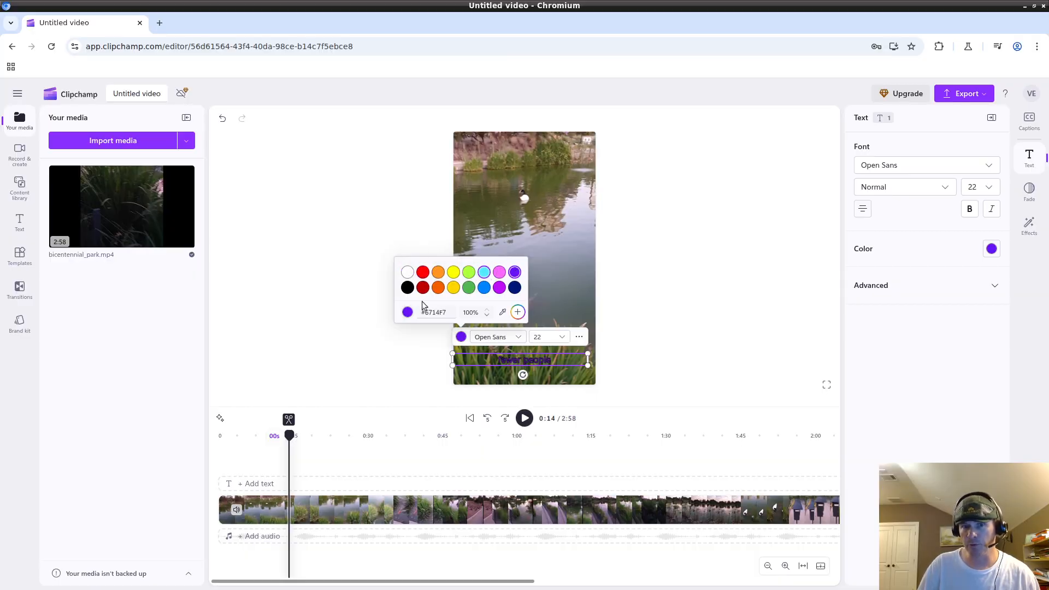
pyautogui.click(423, 287)
pyautogui.click(438, 287)
pyautogui.click(453, 287)
pyautogui.click(469, 287)
pyautogui.click(484, 287)
pyautogui.click(499, 287)
pyautogui.click(514, 288)
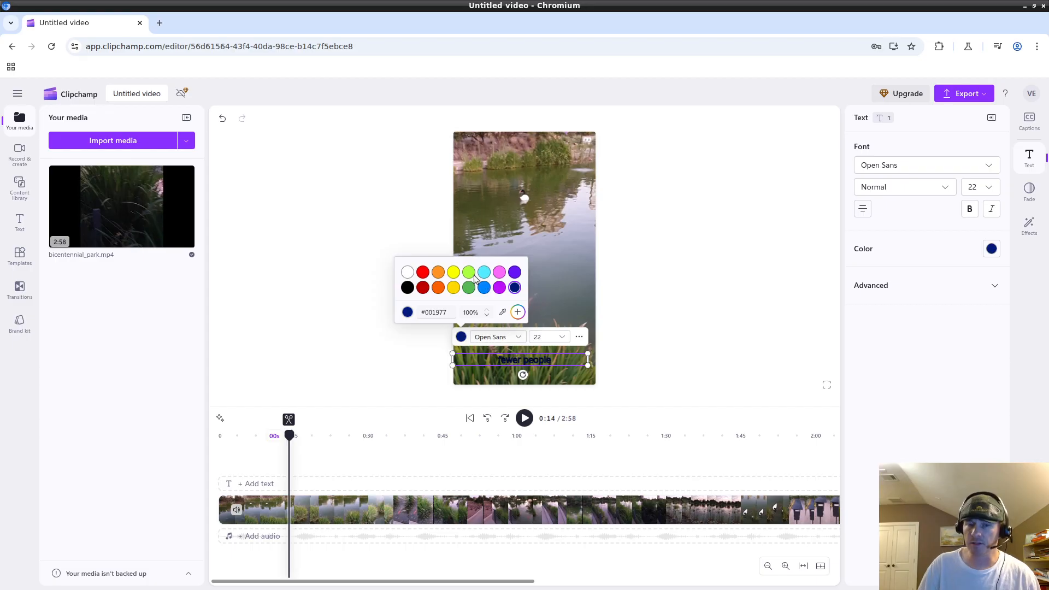
pyautogui.click(456, 272)
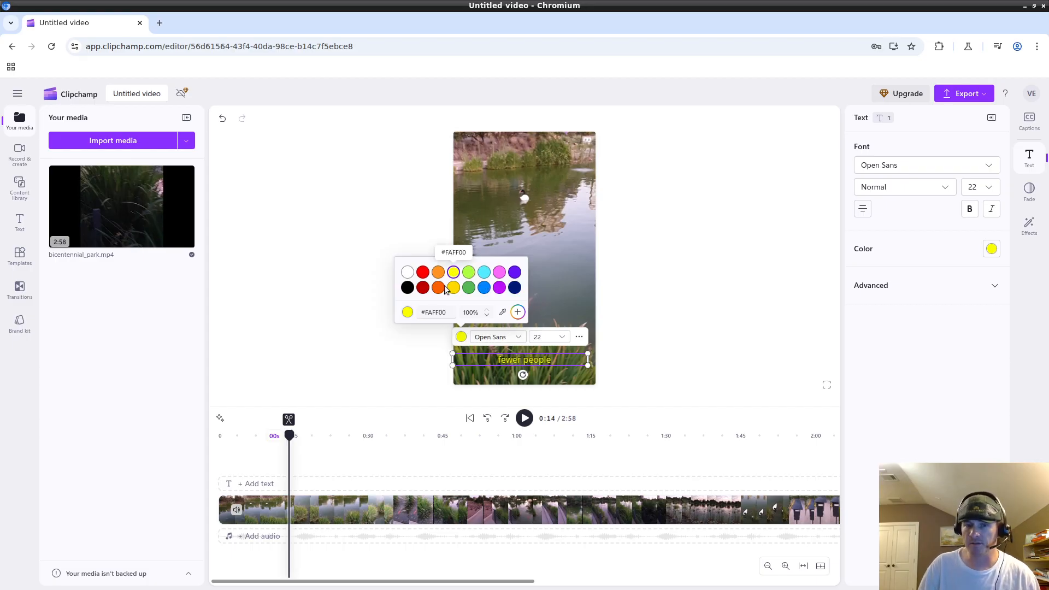
pyautogui.click(407, 287)
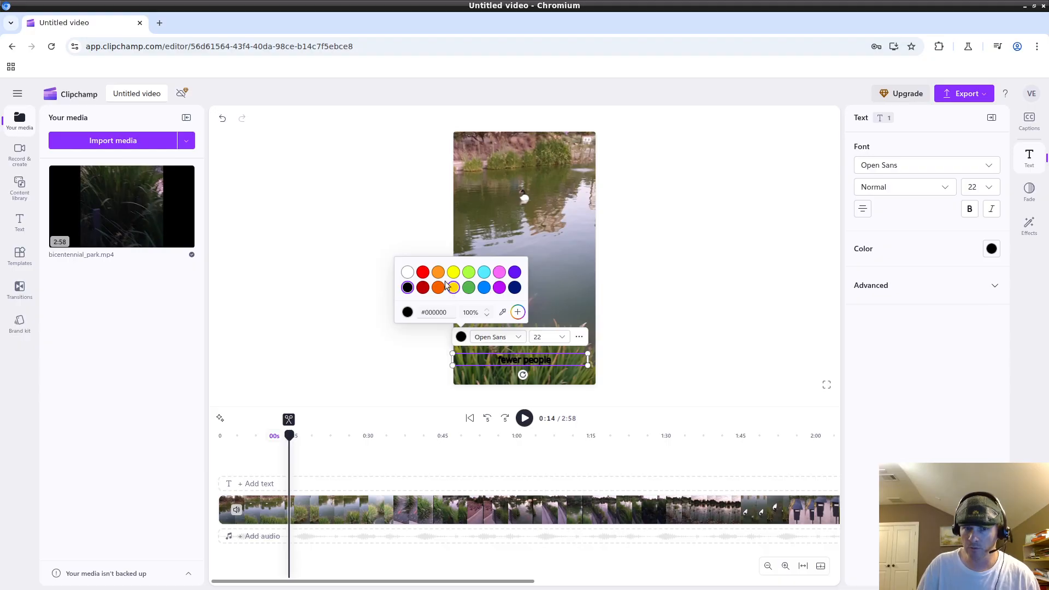
# Return the caption to white, compare orange, yellow, red and cyan, then settle on lime green (#ACFF42).
pyautogui.click(406, 272)
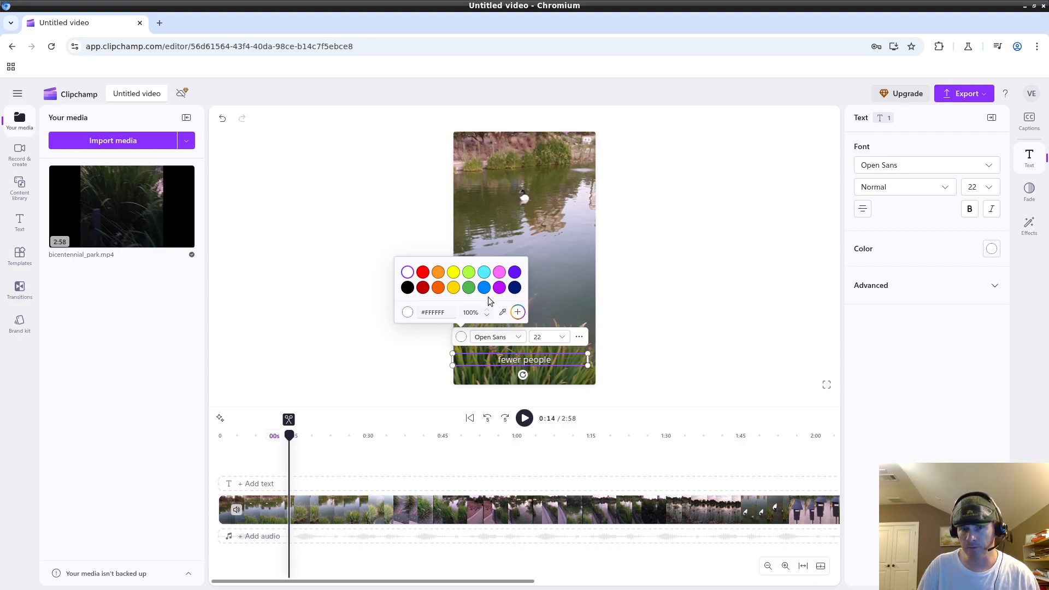
pyautogui.click(438, 272)
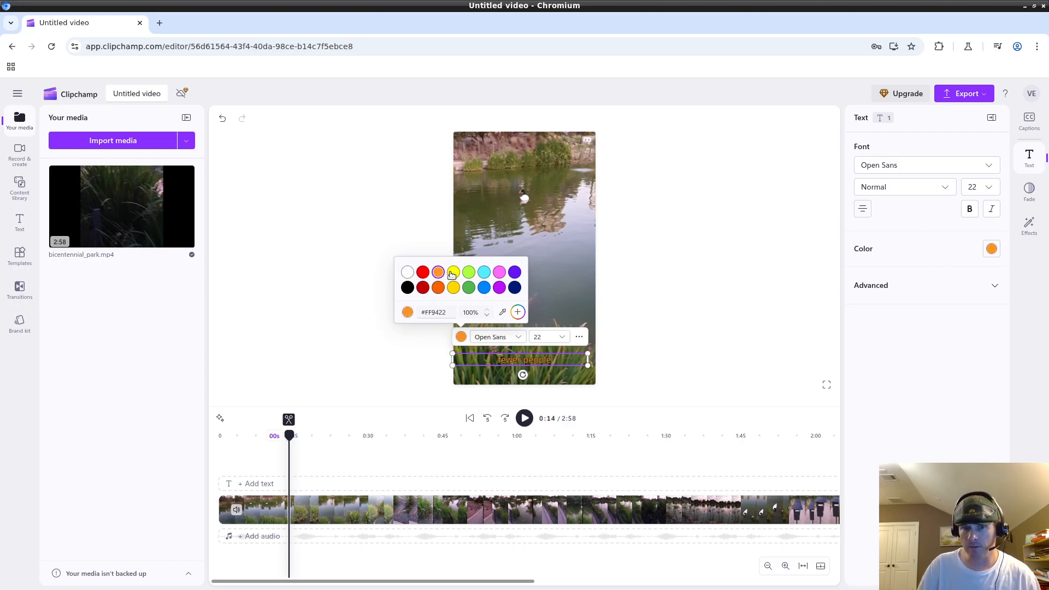
pyautogui.click(453, 273)
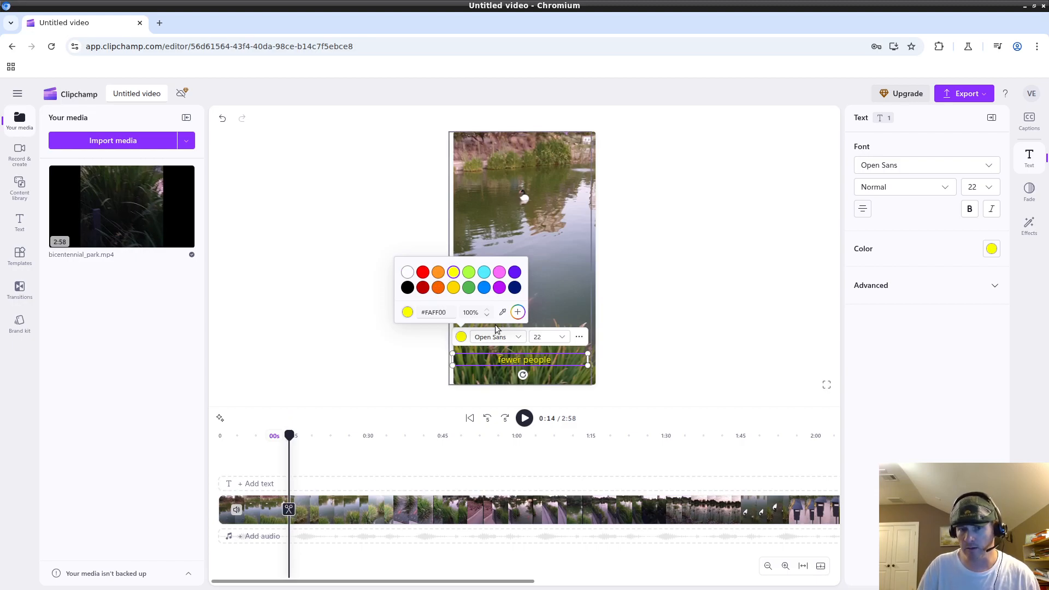
pyautogui.click(438, 272)
pyautogui.click(468, 273)
pyautogui.click(483, 273)
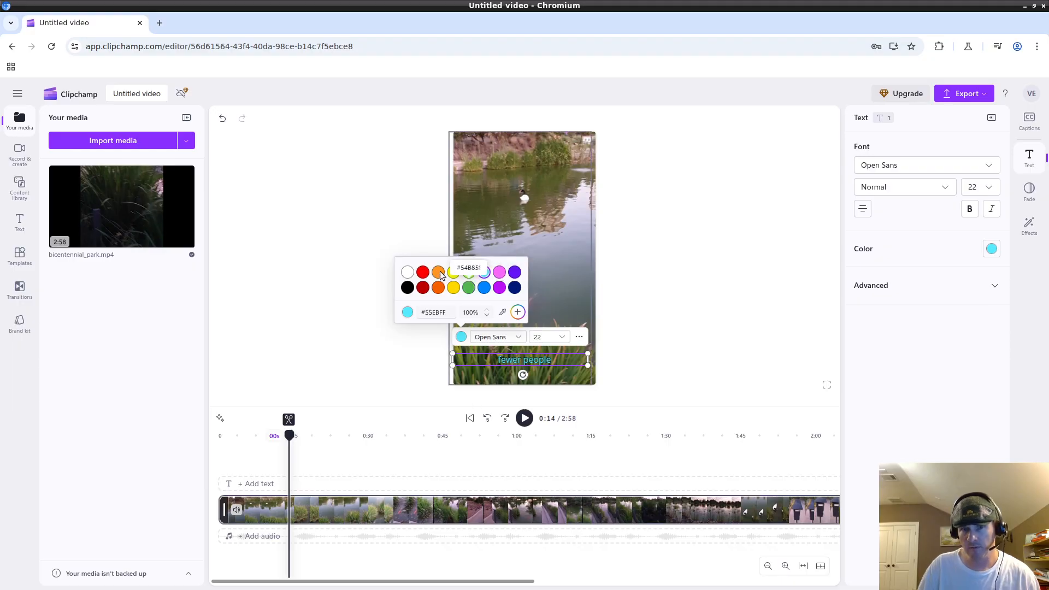
pyautogui.click(468, 272)
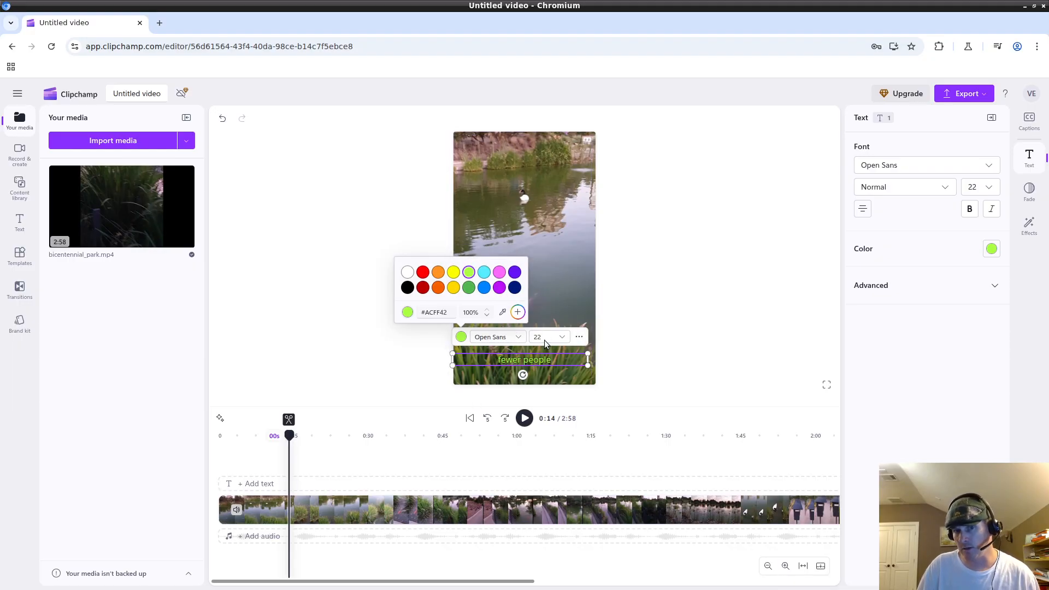
pyautogui.click(437, 273)
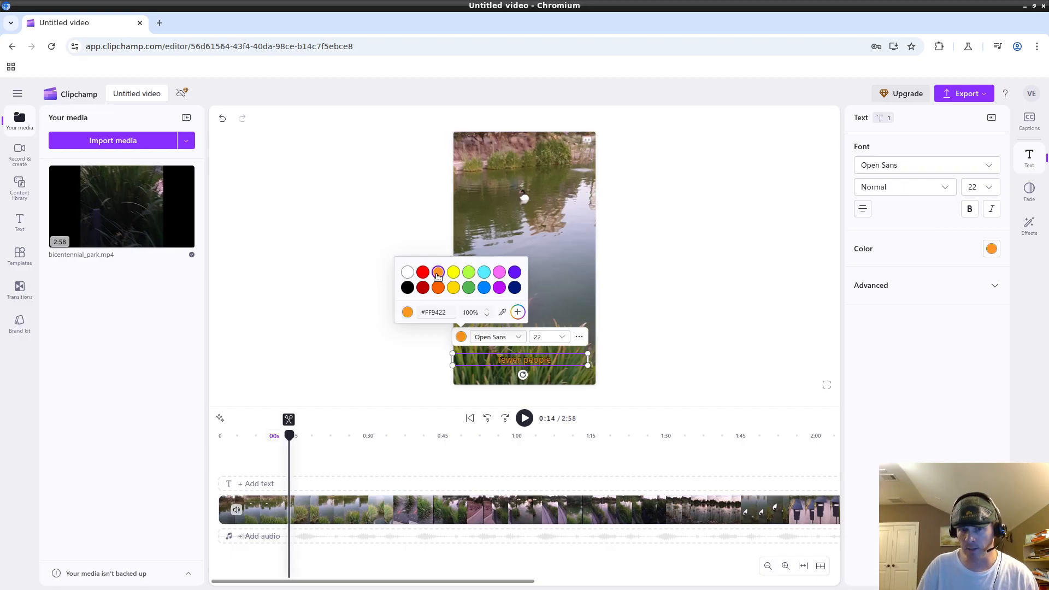
pyautogui.click(423, 273)
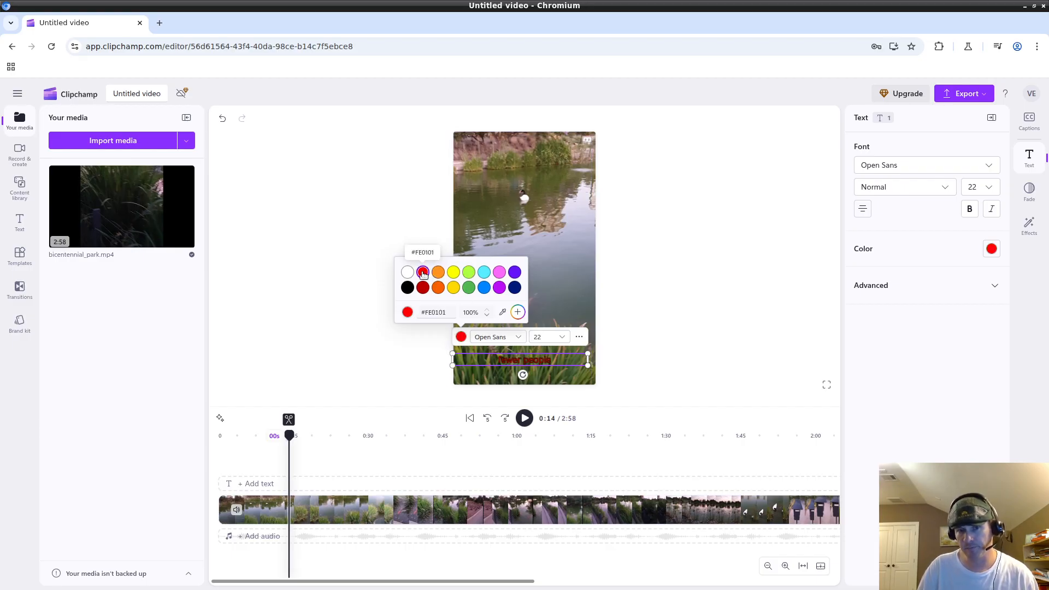
pyautogui.click(484, 272)
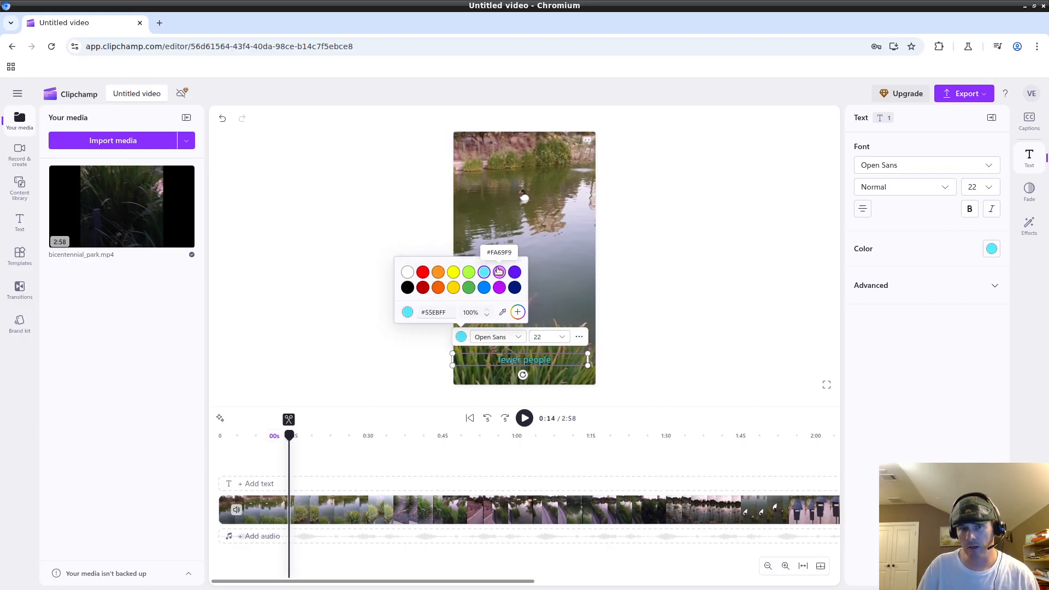
pyautogui.click(468, 273)
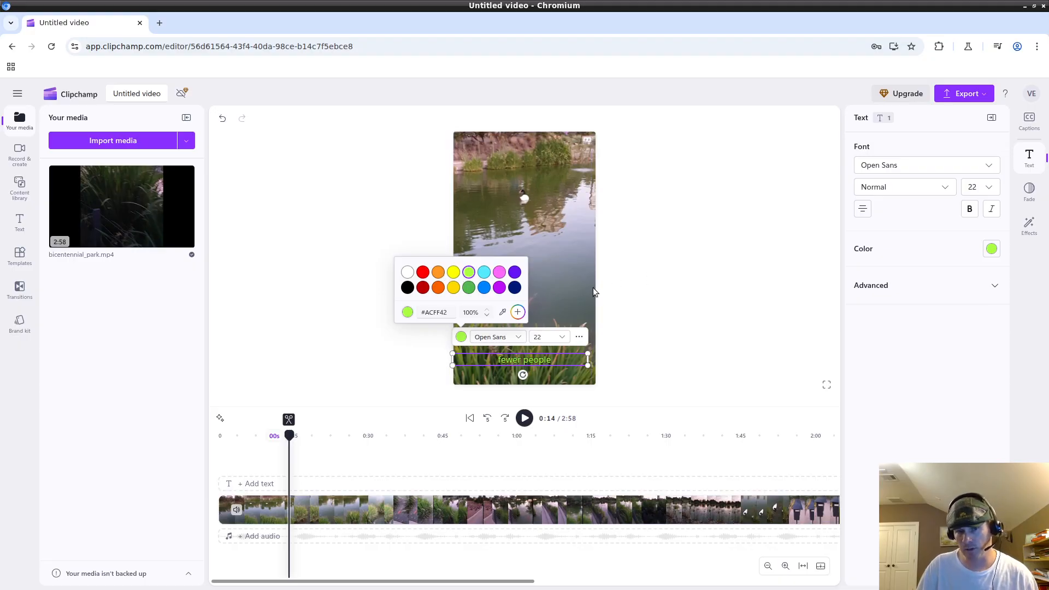
# Make the 'fewer people' caption text yellow after briefly trying orange.
pyautogui.click(554, 335)
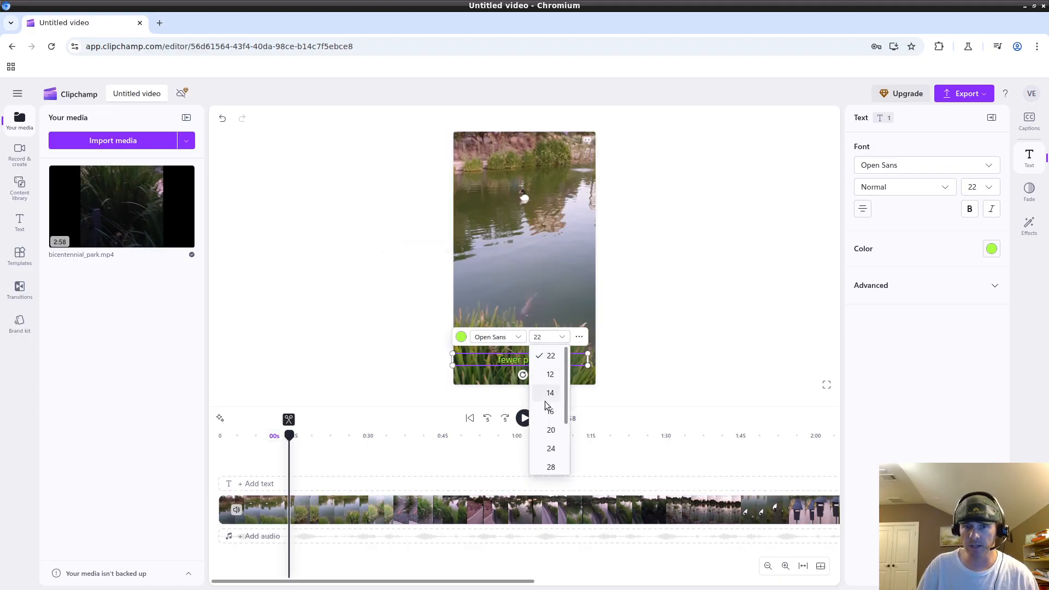
pyautogui.click(480, 337)
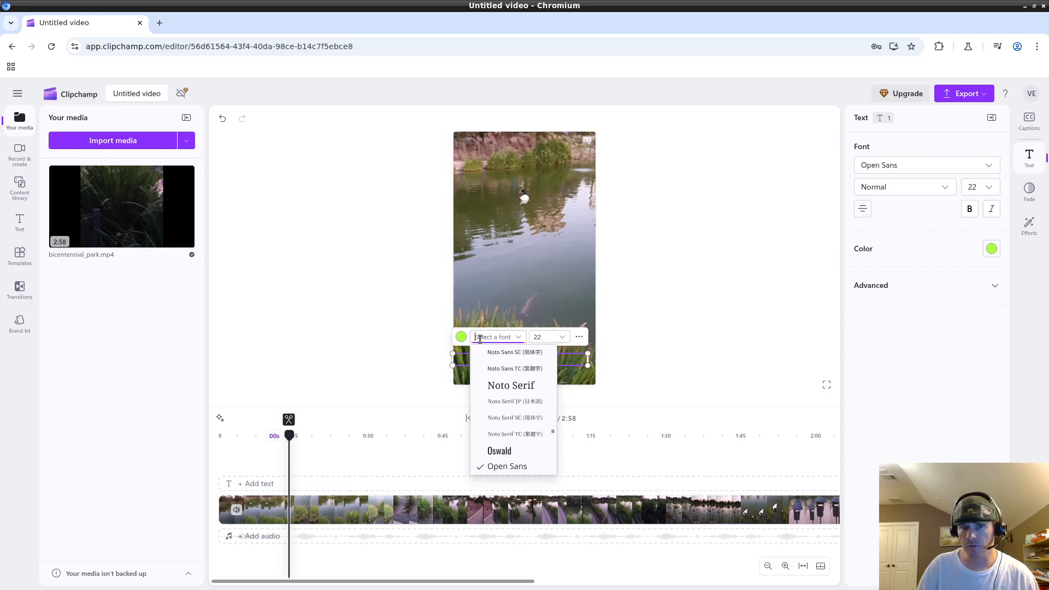
pyautogui.click(463, 338)
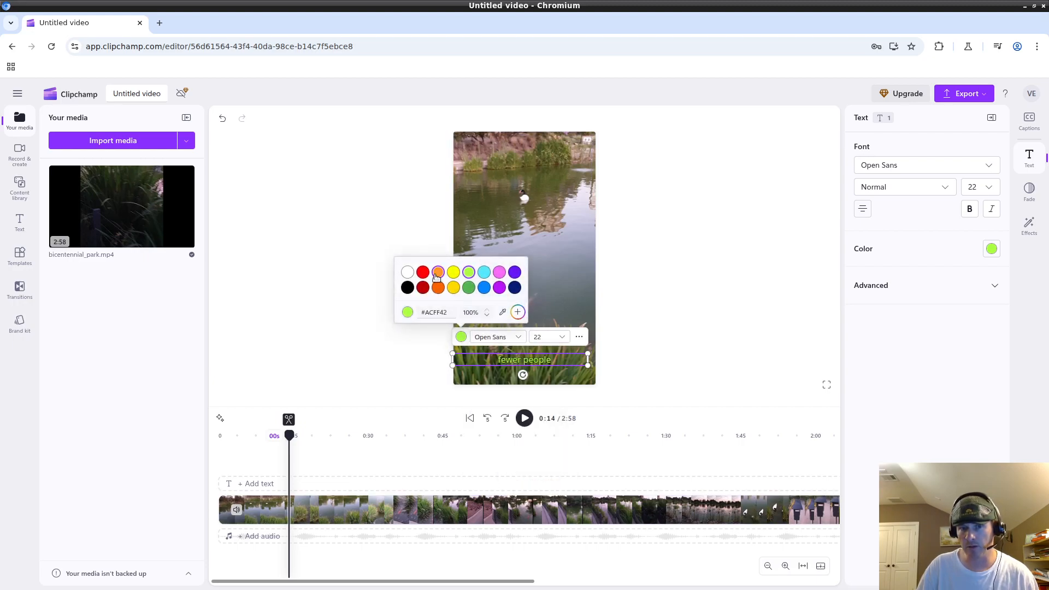
pyautogui.click(437, 273)
pyautogui.click(455, 273)
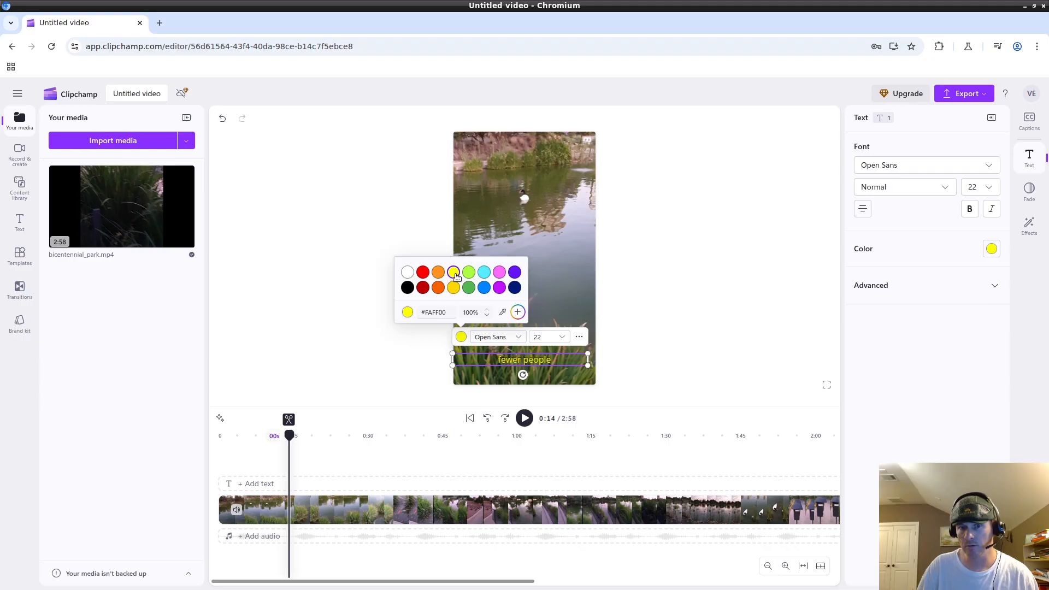
# Browse the caption font list, then deselect and reselect the caption without changing its size.
pyautogui.click(498, 336)
pyautogui.scroll(-3, 519, 393)
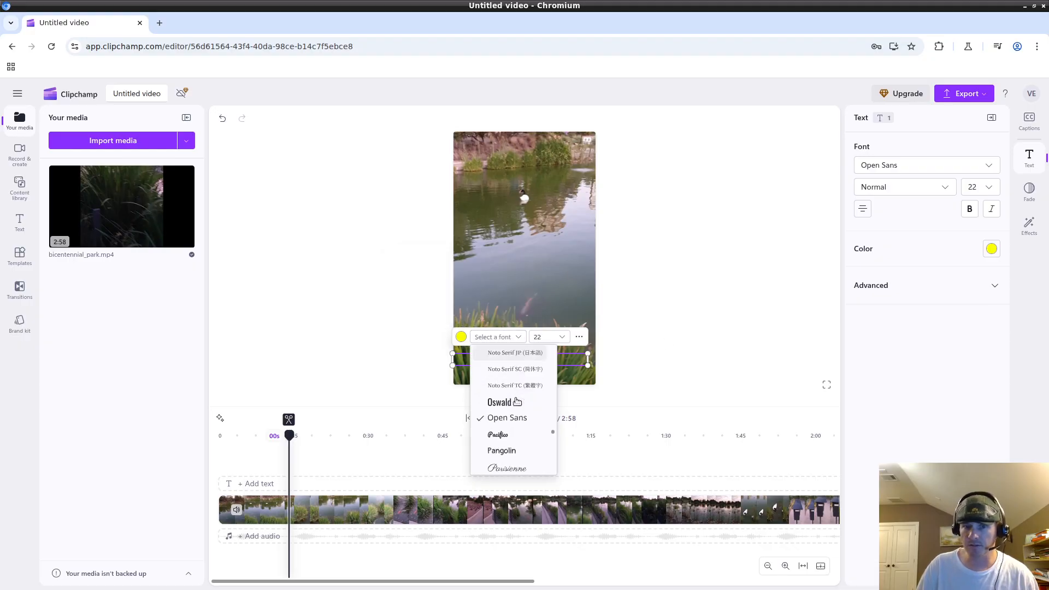
pyautogui.scroll(4, 519, 394)
pyautogui.scroll(-2, 521, 404)
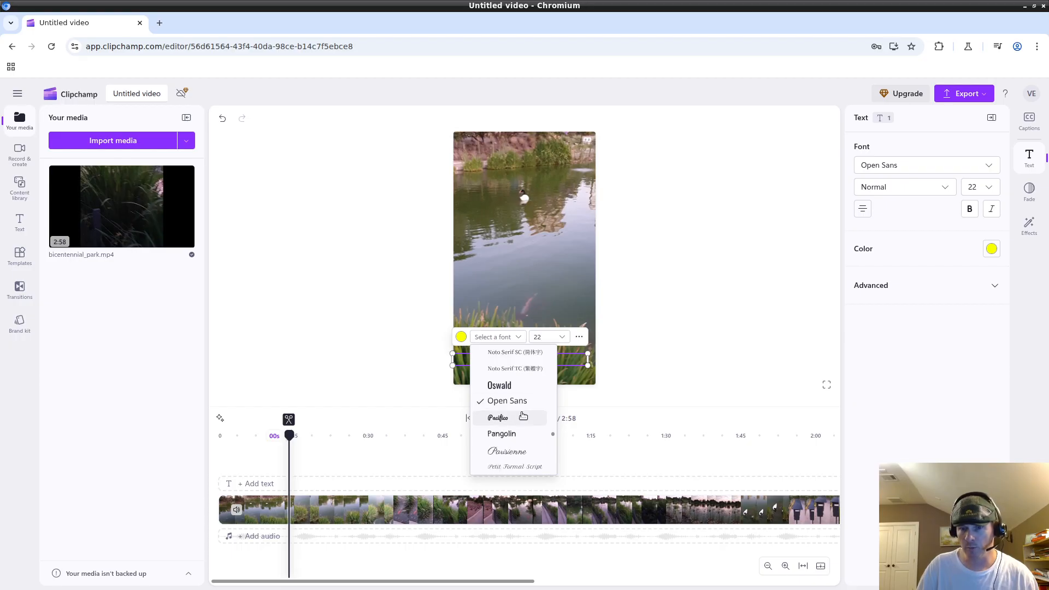
pyautogui.click(666, 352)
pyautogui.click(522, 355)
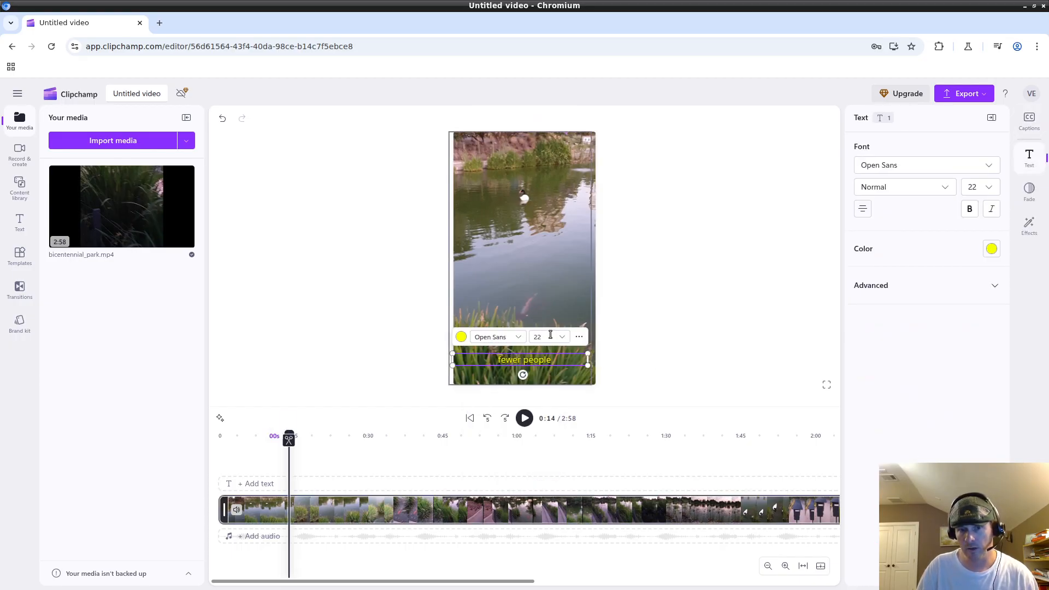
pyautogui.click(548, 337)
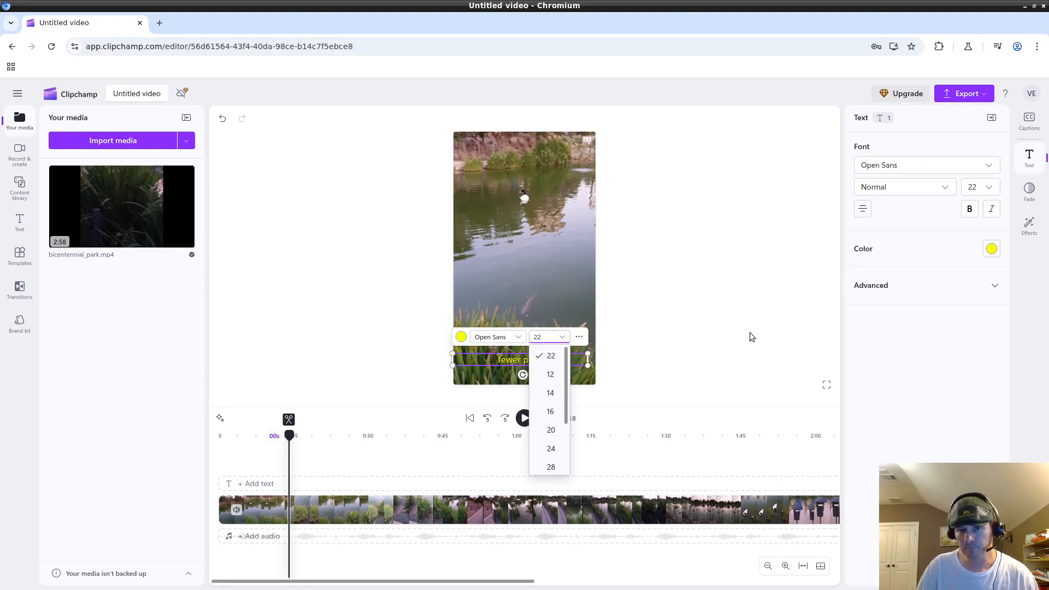
pyautogui.click(703, 335)
pyautogui.click(541, 359)
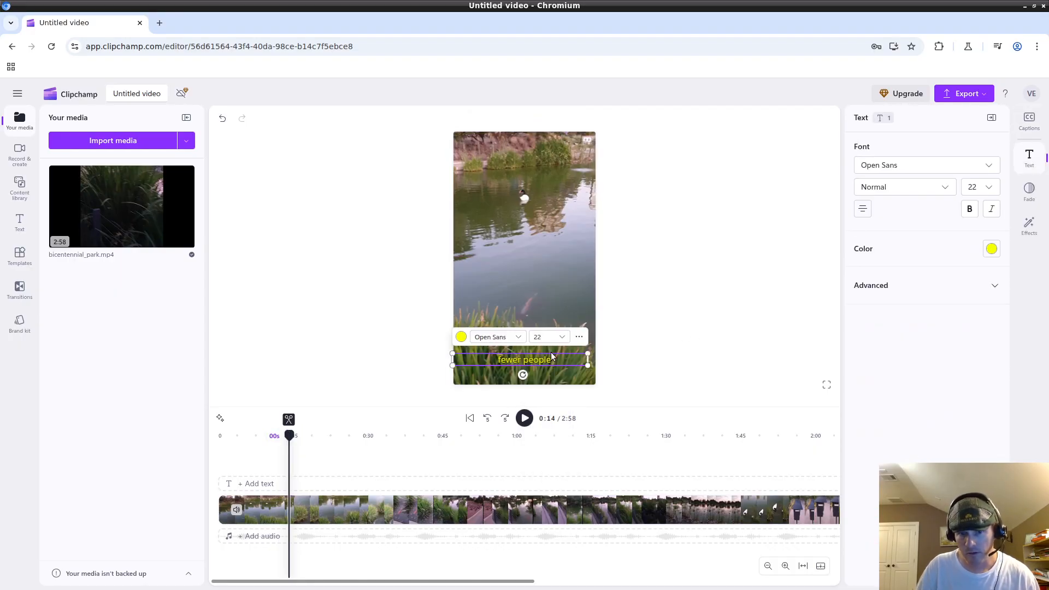
# Try caption sizes 32, 40, 28, 32 and 24, settling on size 28.
pyautogui.click(564, 337)
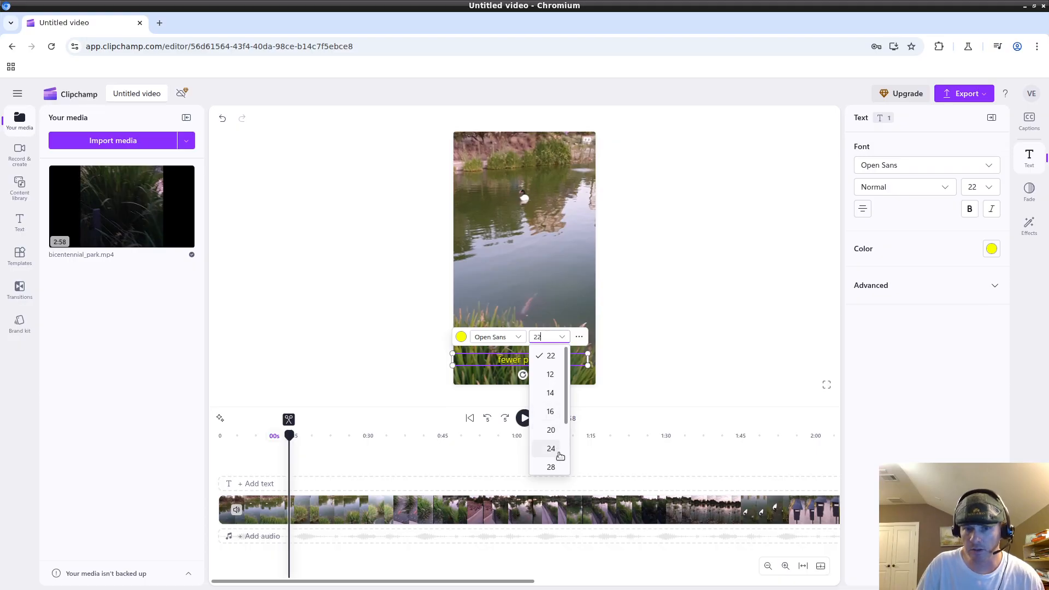
pyautogui.scroll(-2, 564, 437)
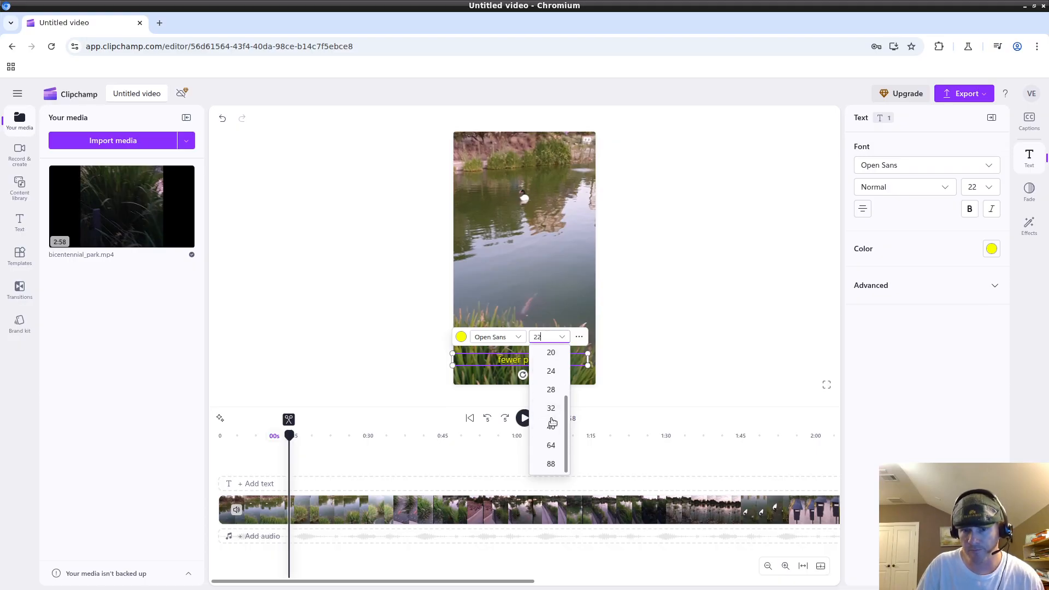
pyautogui.click(552, 411)
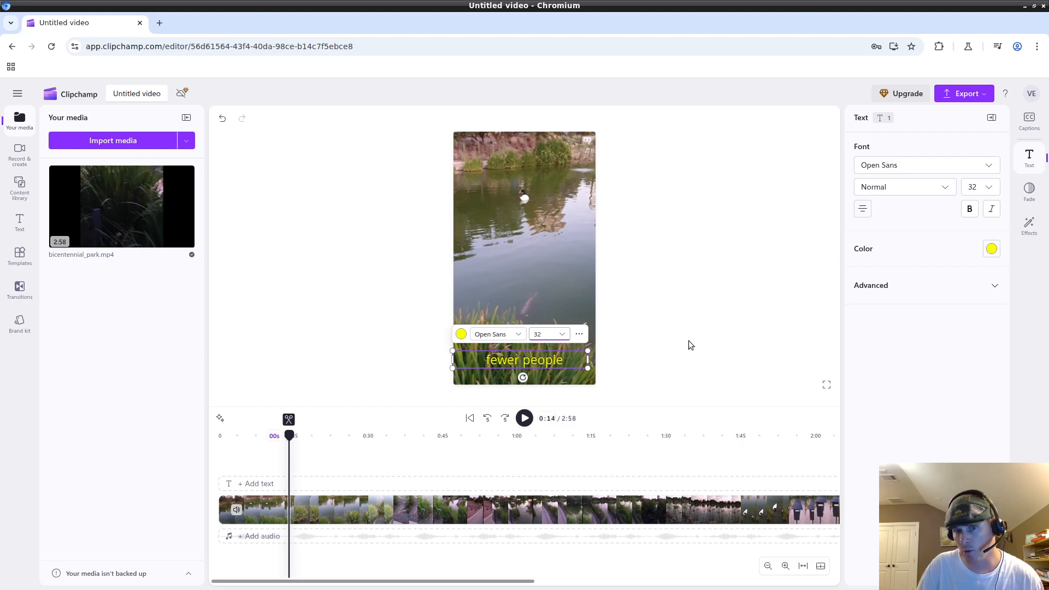
pyautogui.click(560, 334)
pyautogui.scroll(-3, 561, 431)
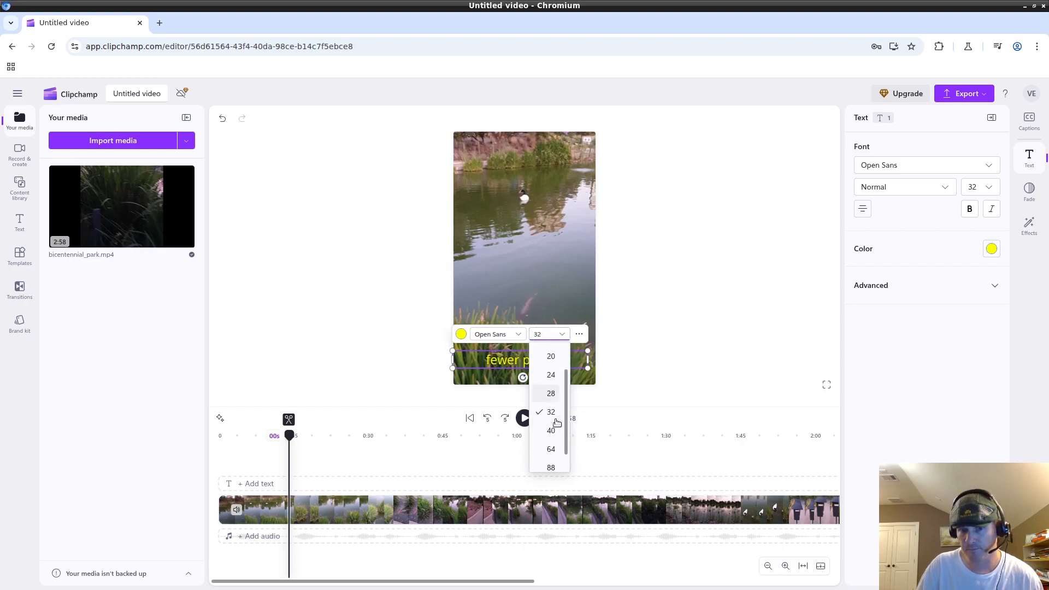
pyautogui.click(551, 424)
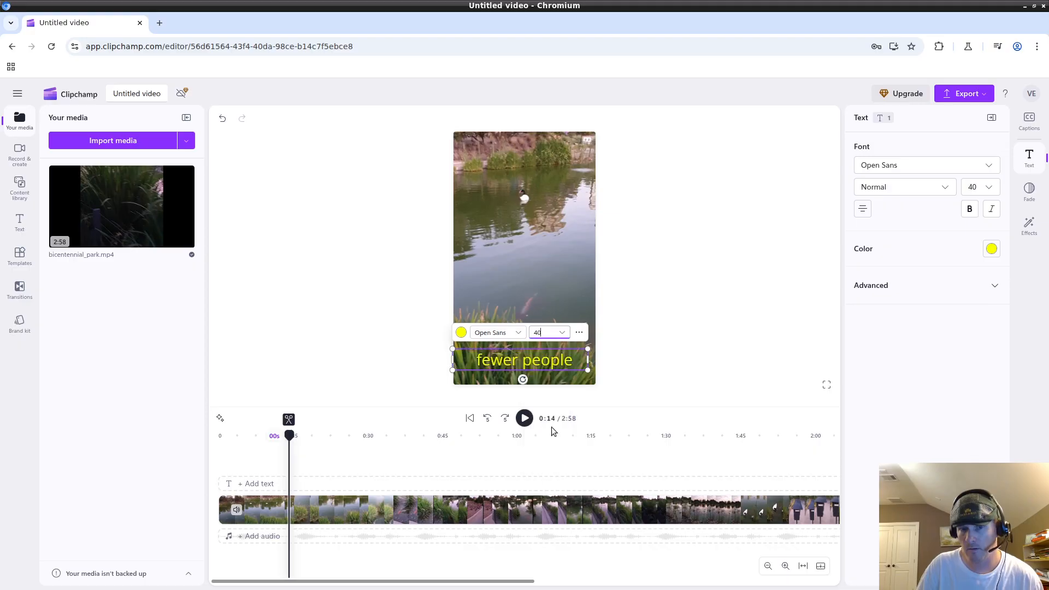
pyautogui.click(553, 334)
pyautogui.click(550, 385)
pyautogui.click(553, 334)
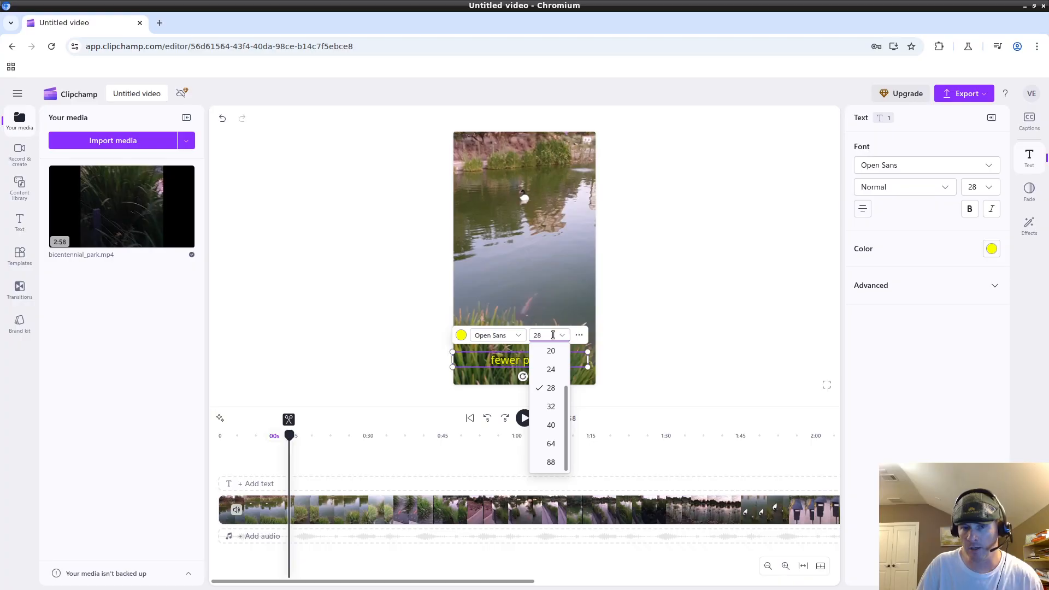
pyautogui.click(550, 407)
pyautogui.click(550, 333)
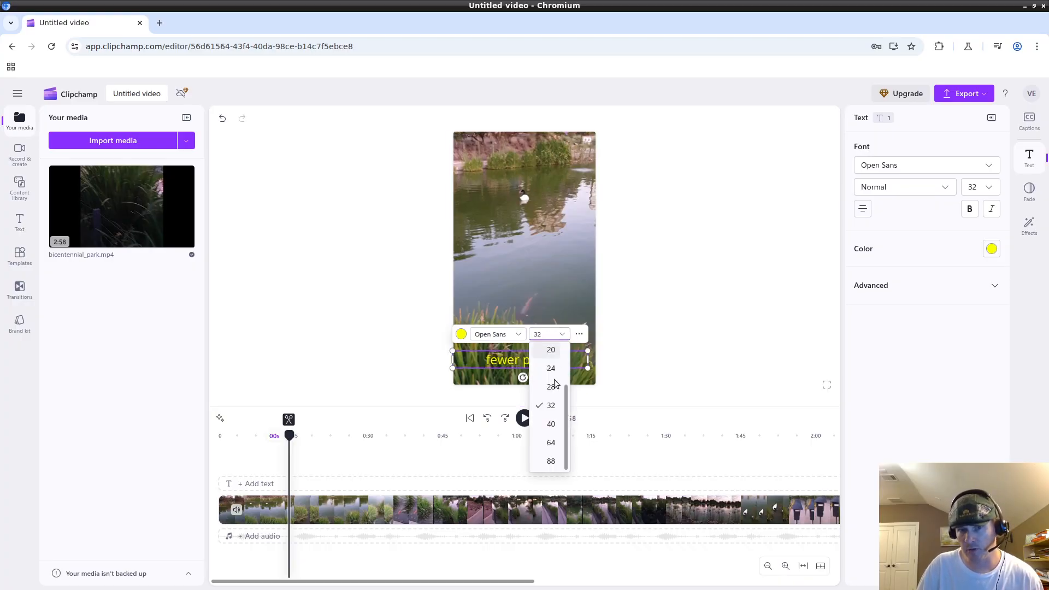
pyautogui.click(551, 367)
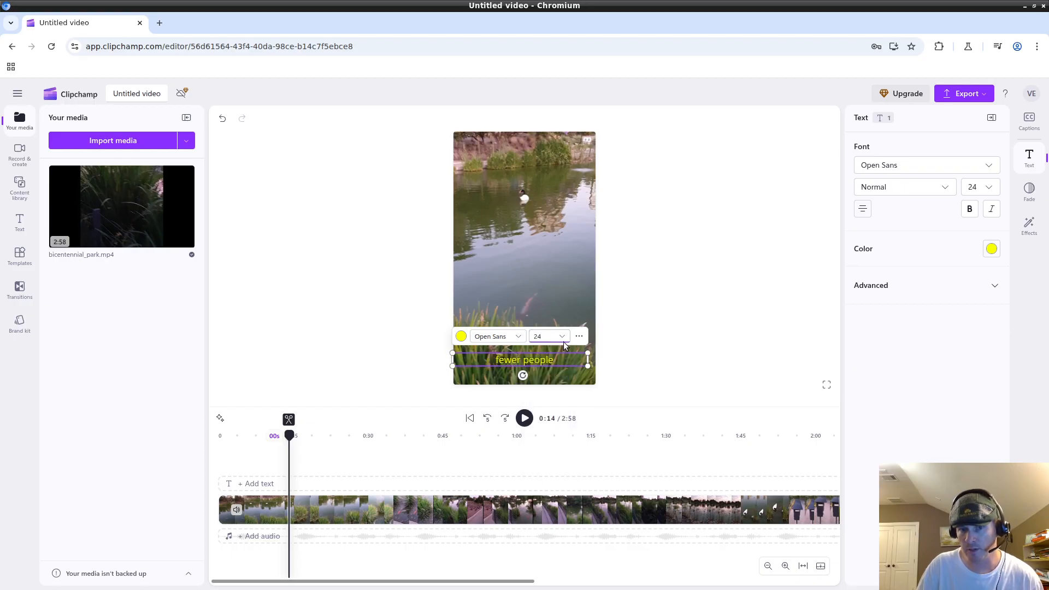
pyautogui.click(559, 336)
pyautogui.click(551, 386)
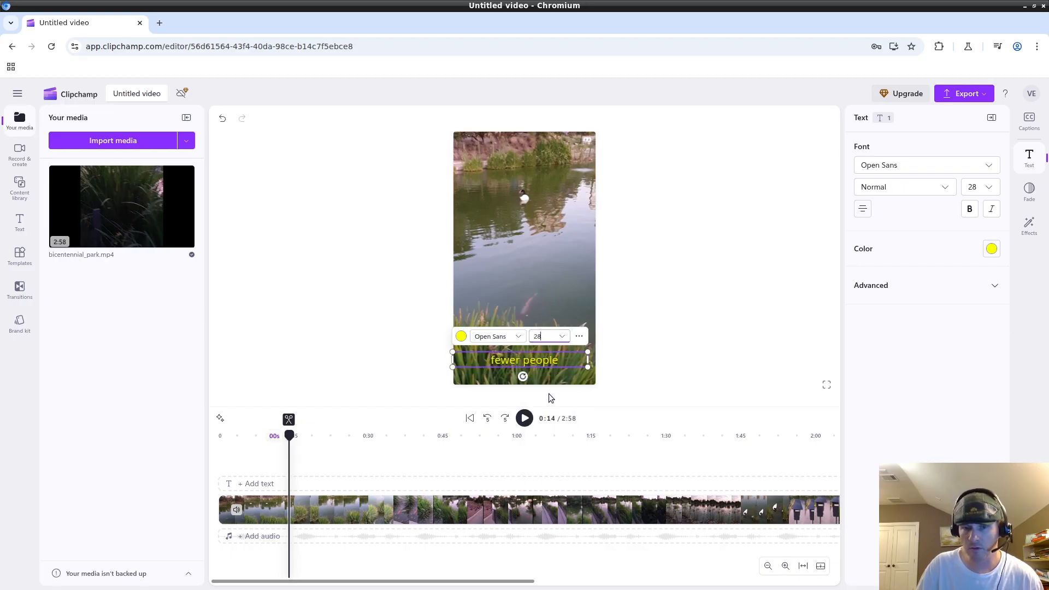
pyautogui.click(559, 334)
# Set the caption weight to Semi bold after briefly trying Bold.
pyautogui.click(777, 259)
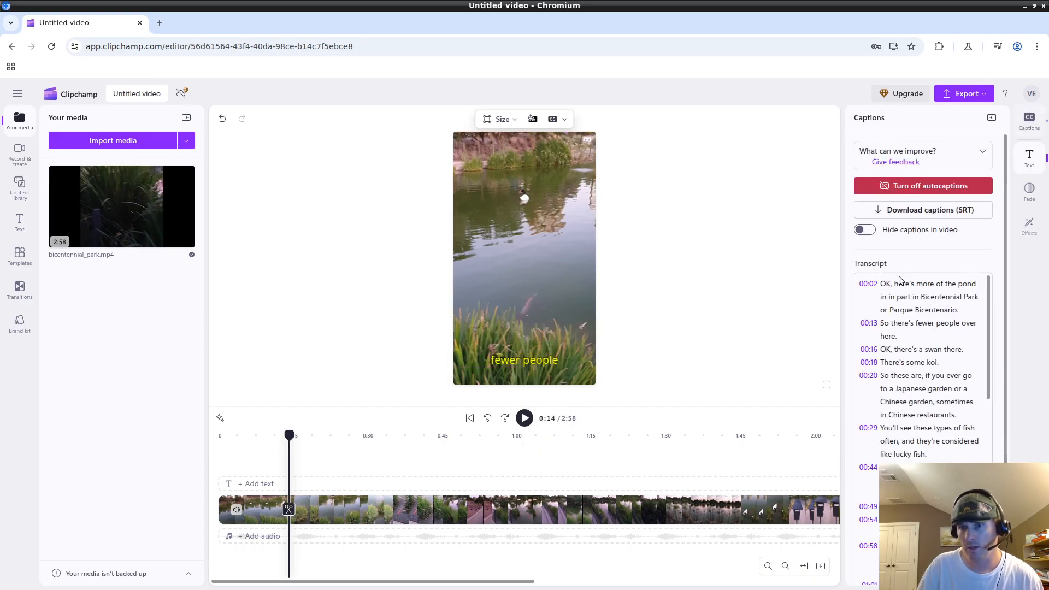
pyautogui.click(1030, 121)
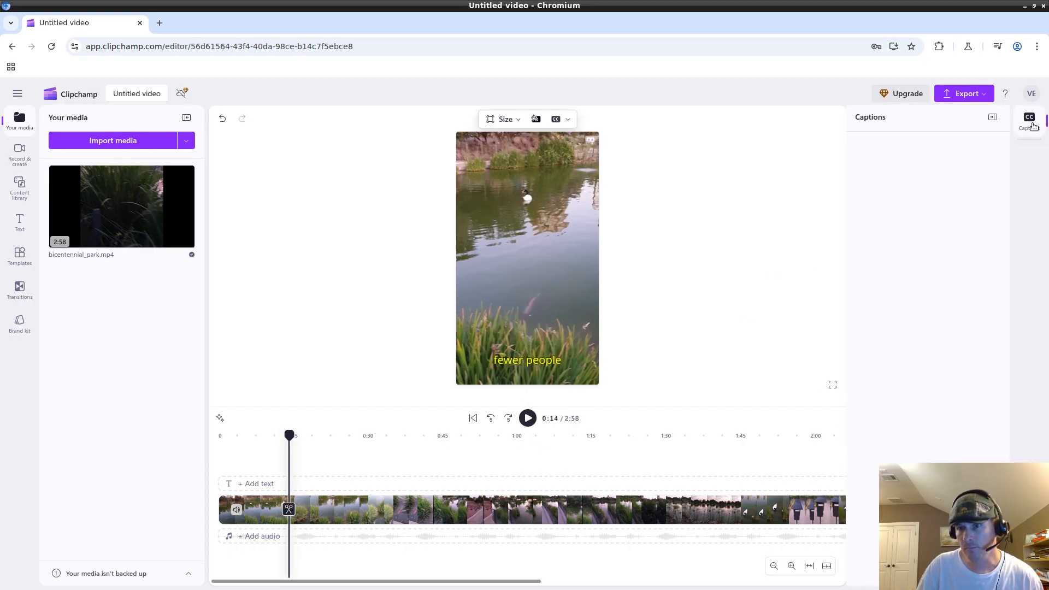
pyautogui.click(613, 369)
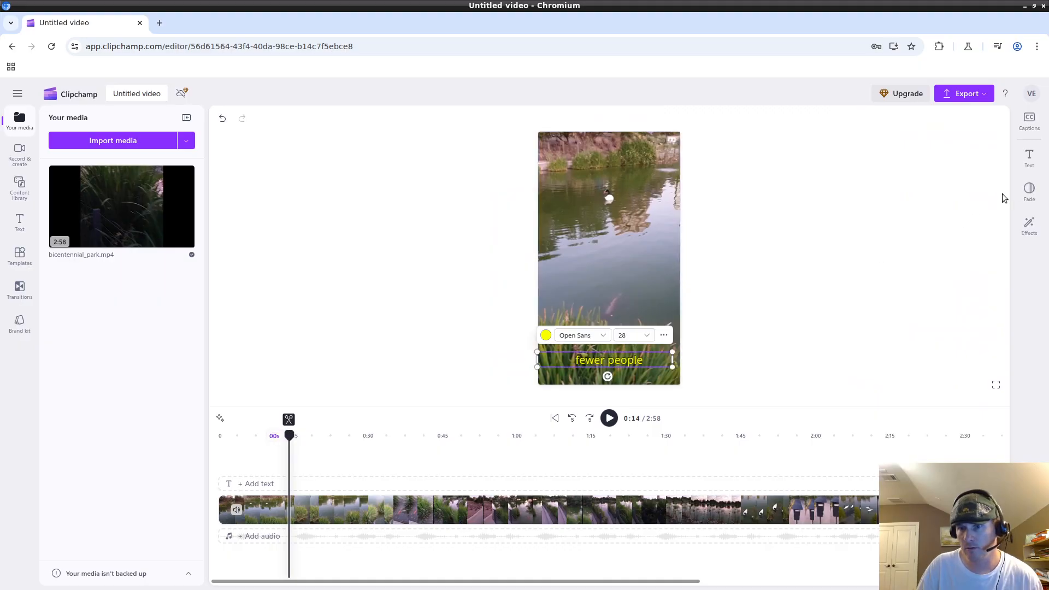
pyautogui.click(1028, 163)
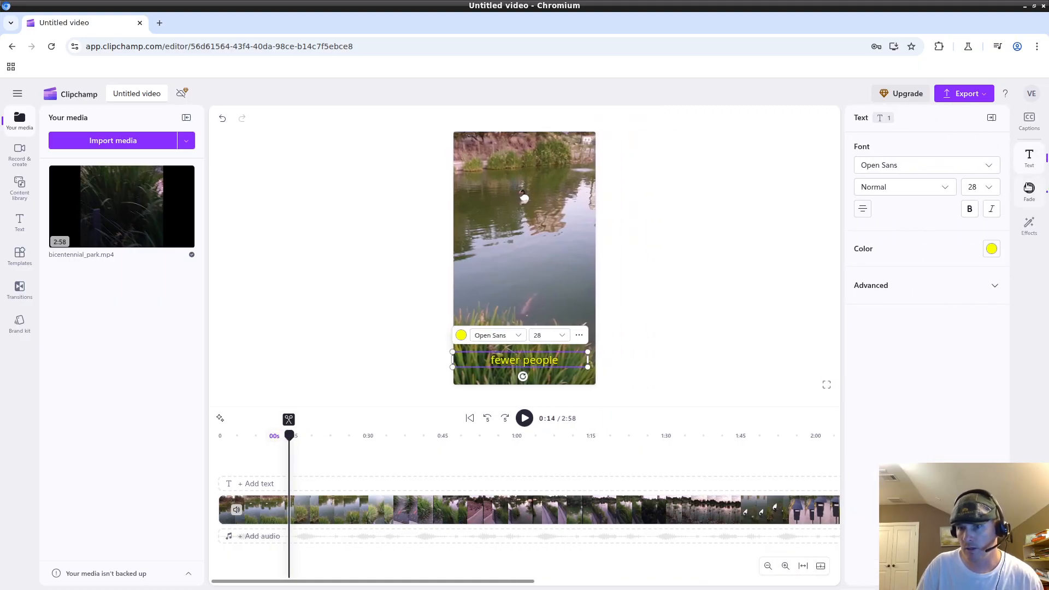
pyautogui.click(969, 208)
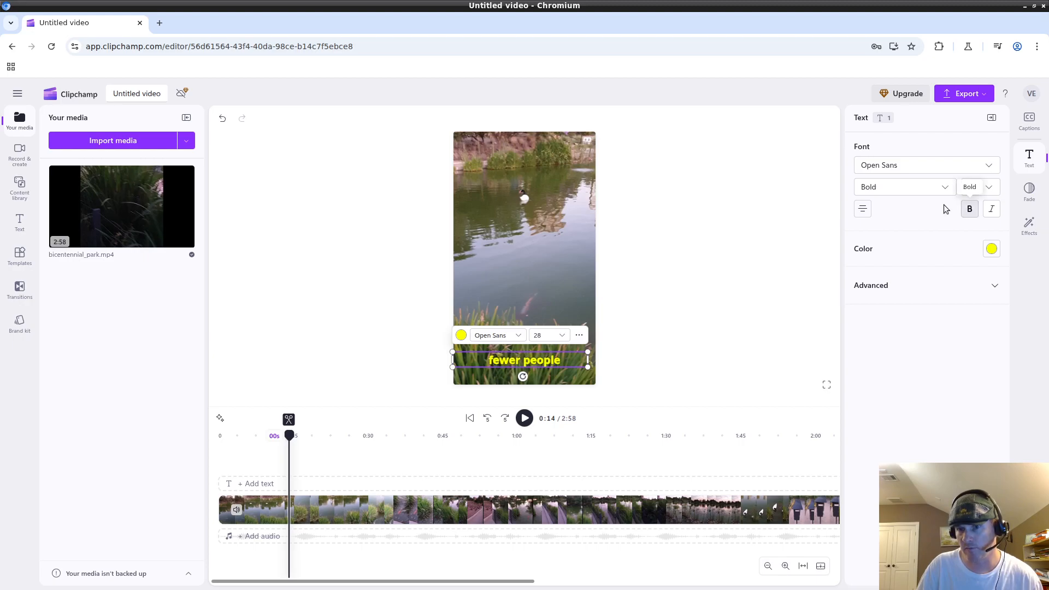
pyautogui.click(889, 187)
pyautogui.click(885, 264)
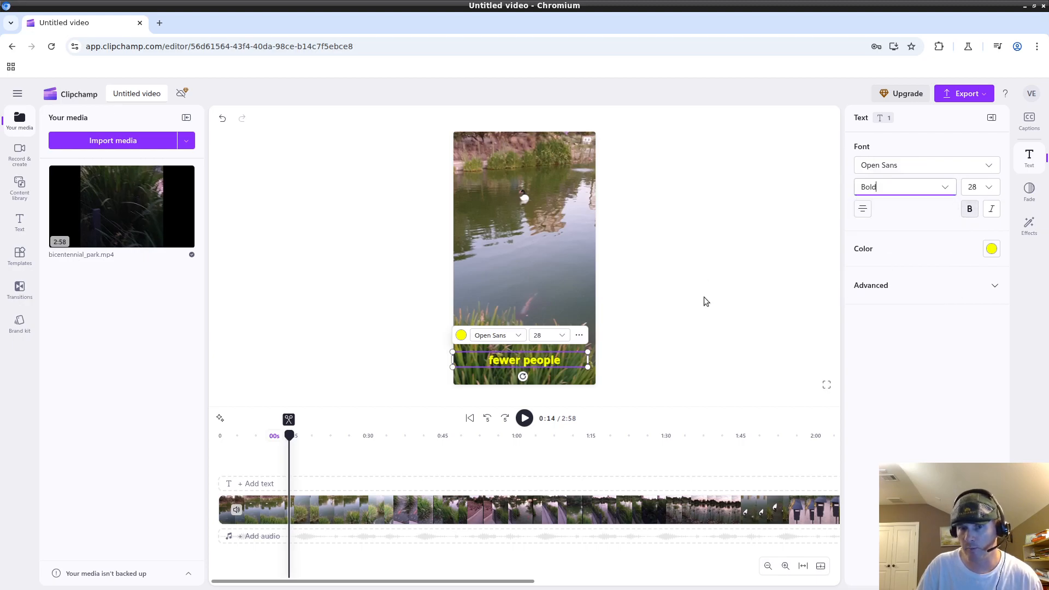
pyautogui.click(906, 187)
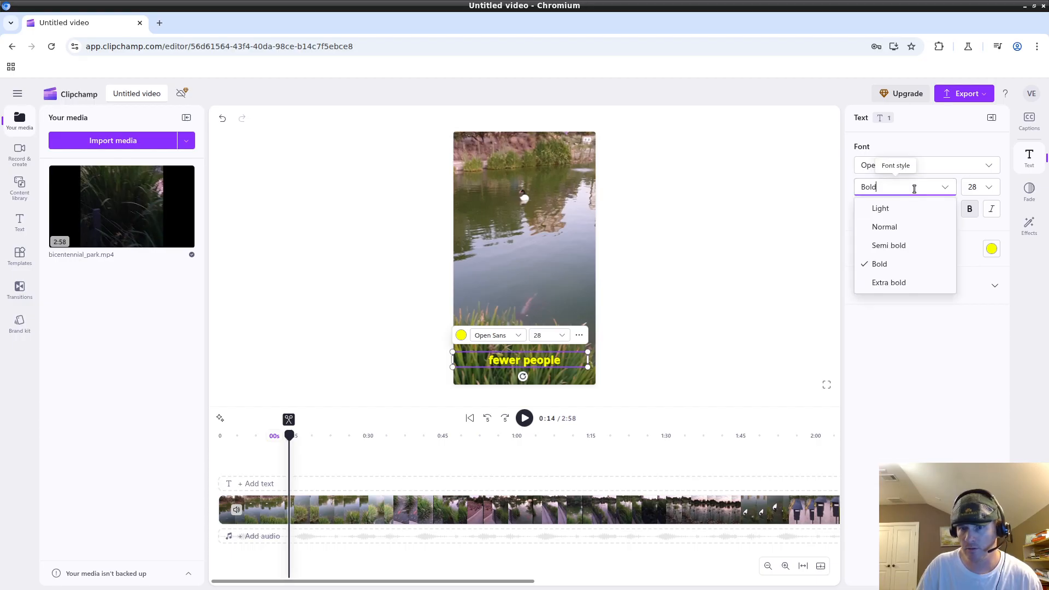
pyautogui.click(892, 244)
# Drag the 'fewer people' caption up to mid-video, then undo the move with Ctrl+Z.
pyautogui.click(738, 290)
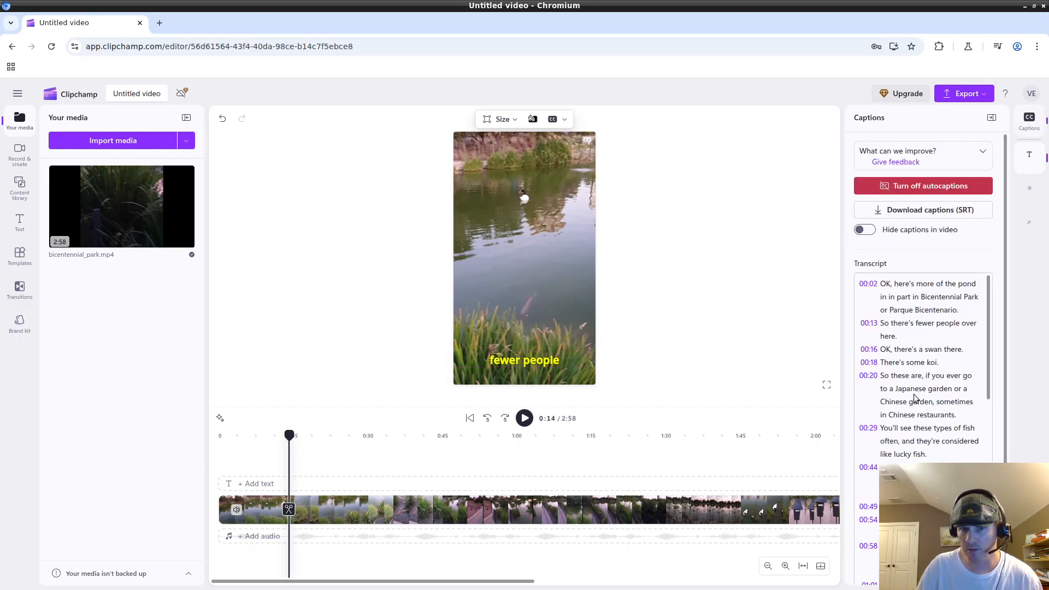
pyautogui.click(517, 362)
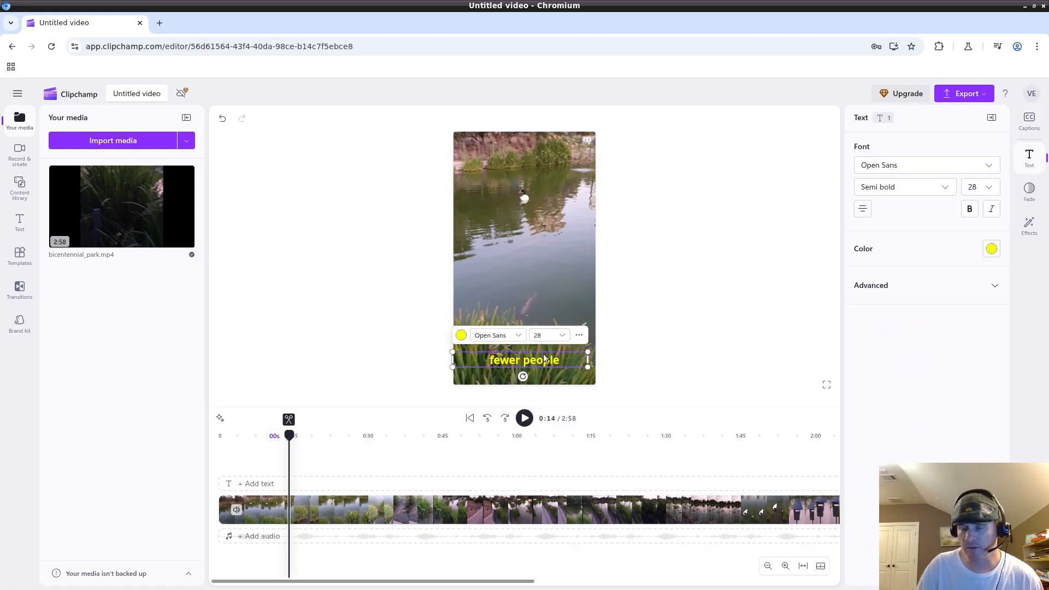
pyautogui.moveTo(537, 360); pyautogui.dragTo(539, 280)
pyautogui.hotkey('ctrl', 'z')
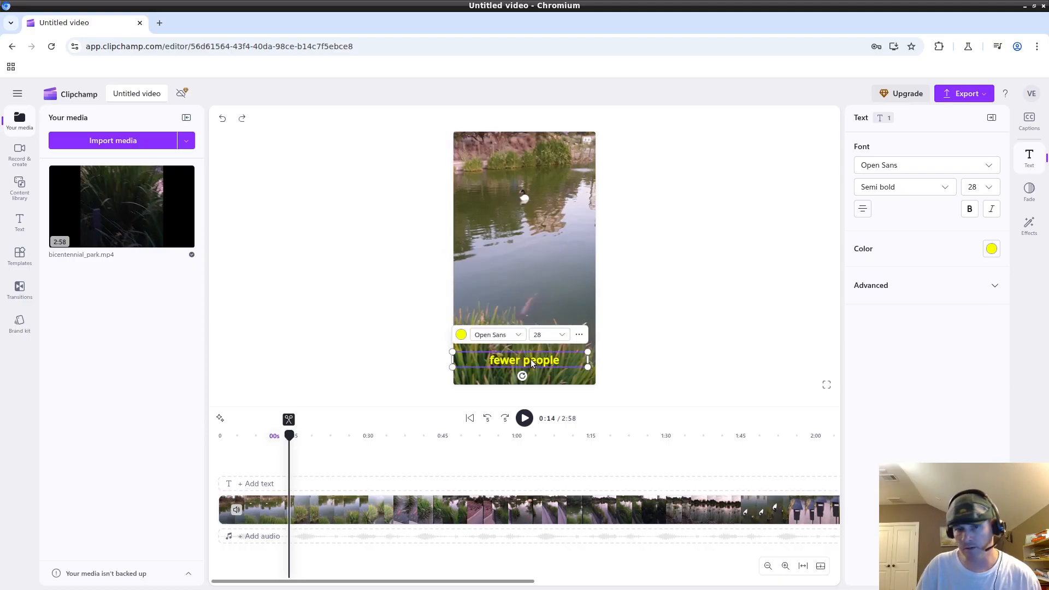
# Move the caption to the middle of the video and keep size 28 after trying 32.
pyautogui.moveTo(531, 360); pyautogui.dragTo(531, 244)
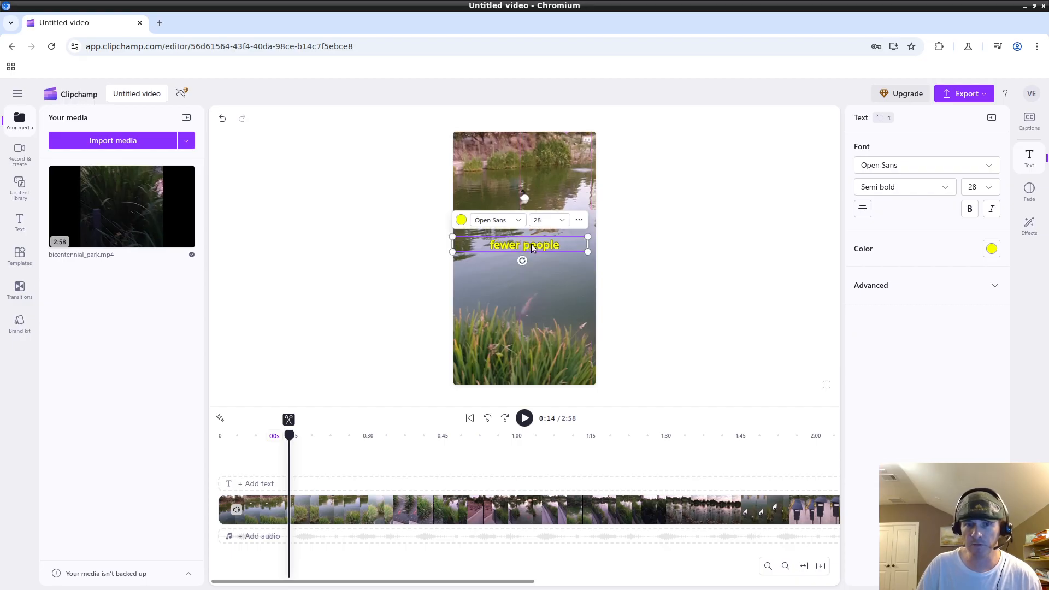
pyautogui.click(553, 217)
pyautogui.click(547, 304)
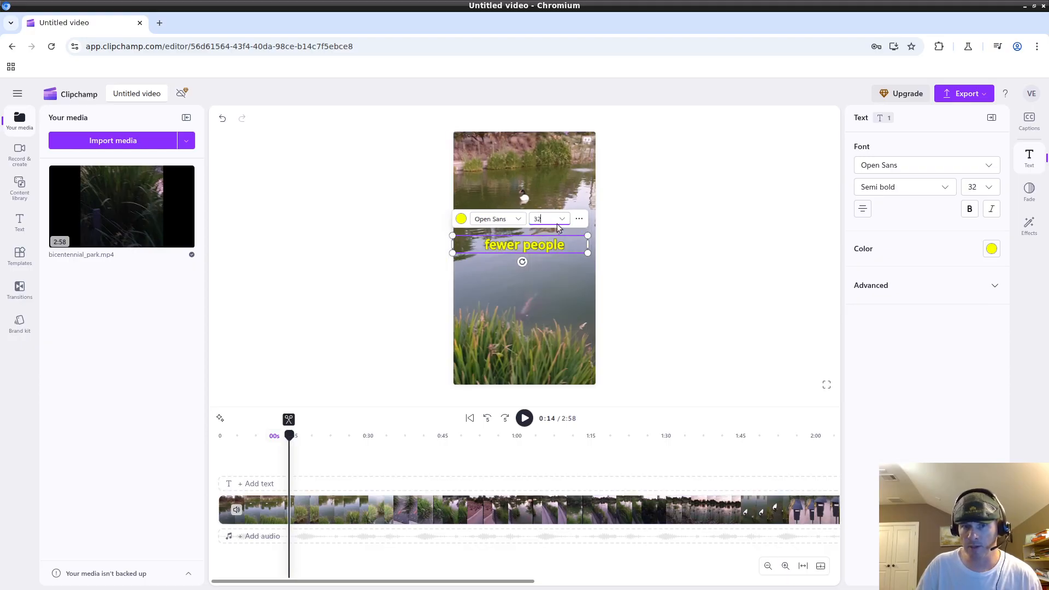
pyautogui.click(550, 219)
pyautogui.click(546, 330)
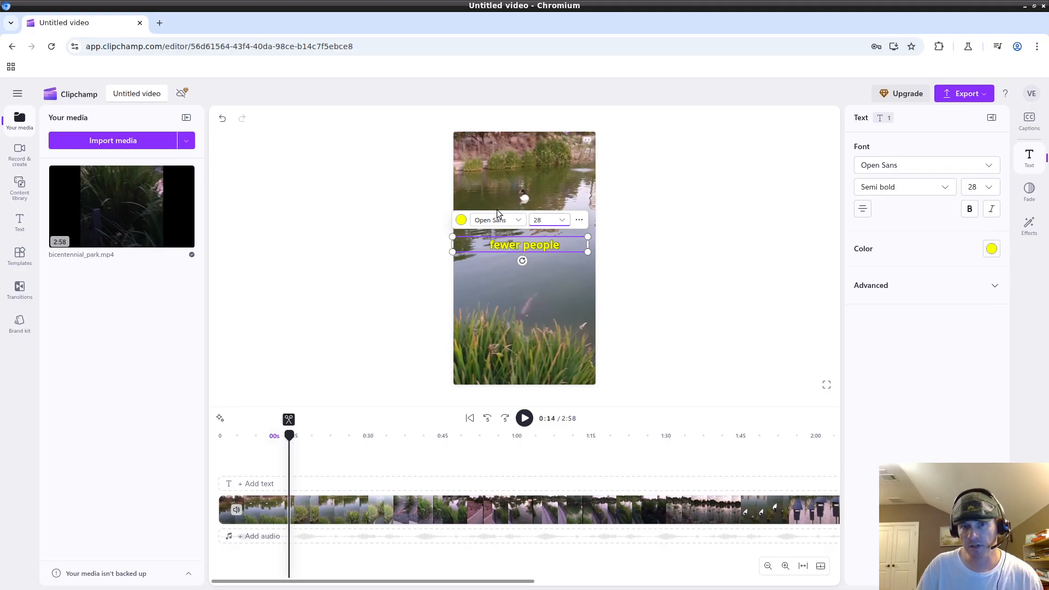
pyautogui.click(704, 254)
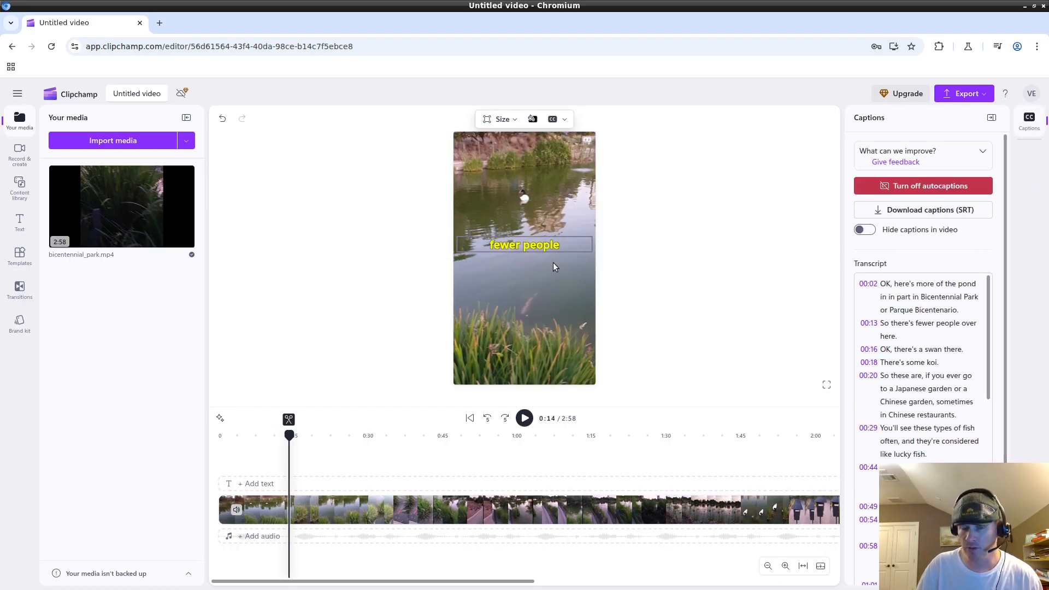
# Play and scrub between 0:15 and 0:35 to review the centred captions and their text settings.
pyautogui.click(522, 421)
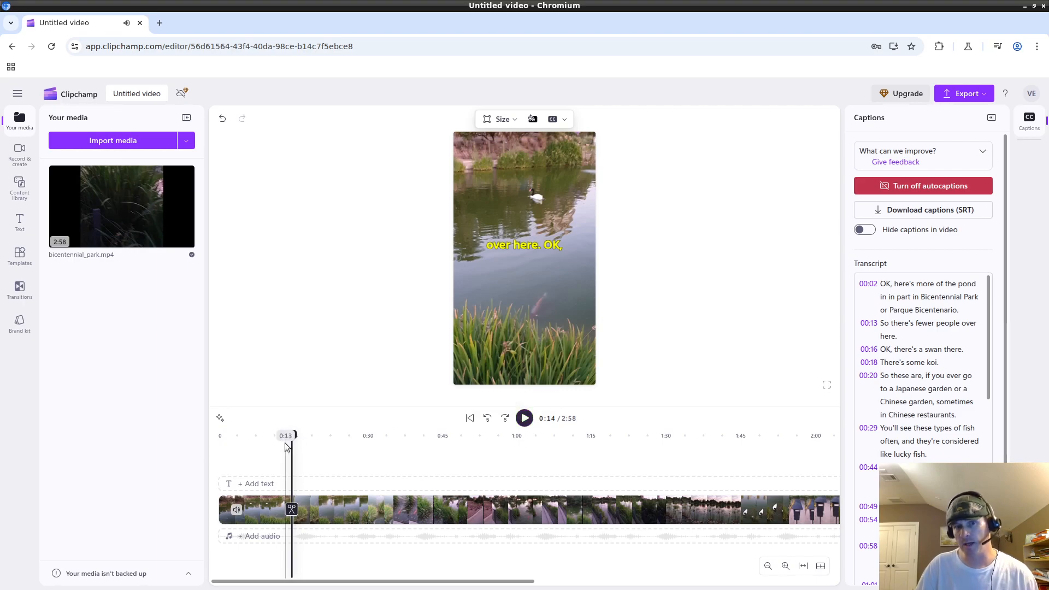
pyautogui.click(350, 436)
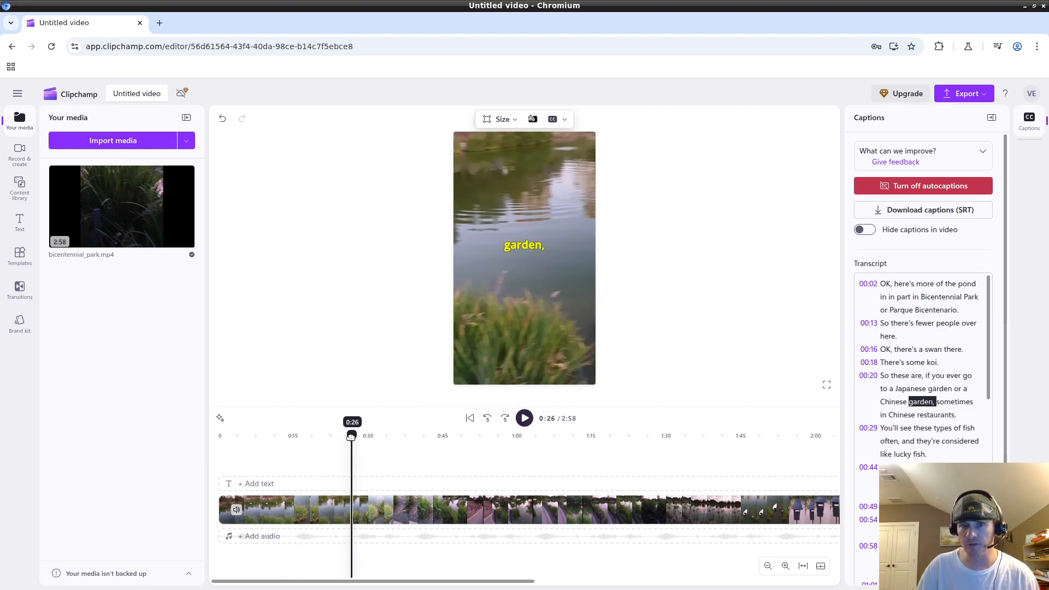
pyautogui.click(367, 437)
pyautogui.moveTo(366, 437)
pyautogui.mouseDown()
pyautogui.moveTo(430, 438)
pyautogui.moveTo(367, 436)
pyautogui.moveTo(415, 434)
pyautogui.moveTo(382, 437)
pyautogui.mouseUp()
pyautogui.click(517, 248)
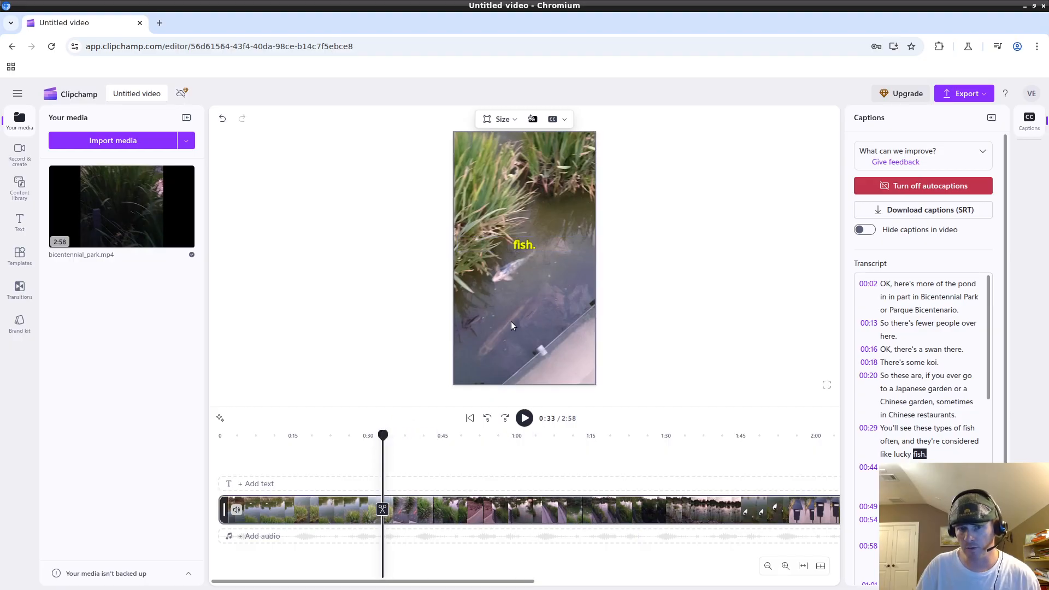
pyautogui.moveTo(382, 434); pyautogui.dragTo(358, 432)
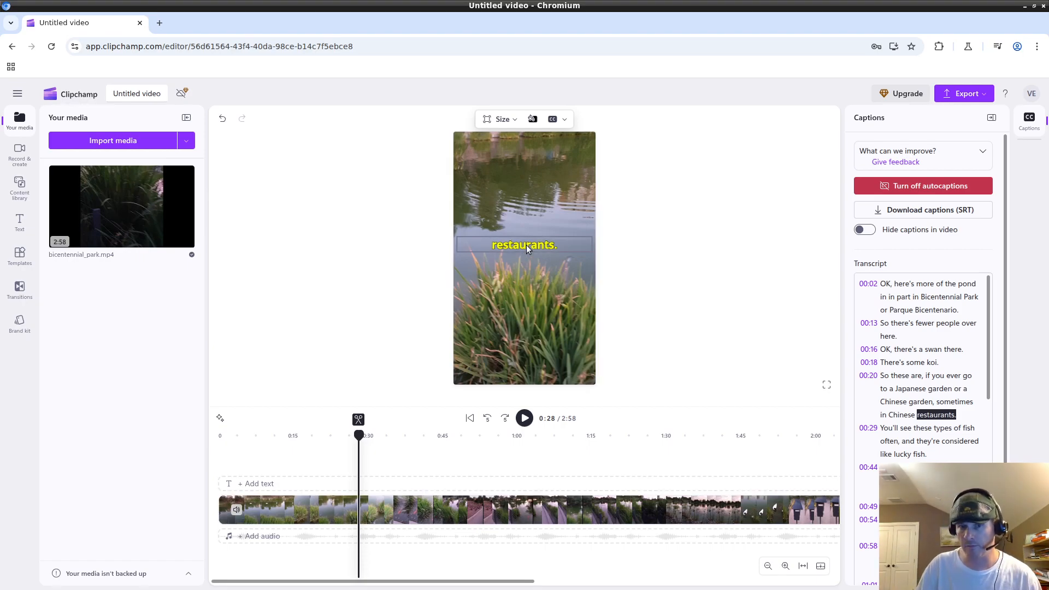
pyautogui.click(547, 247)
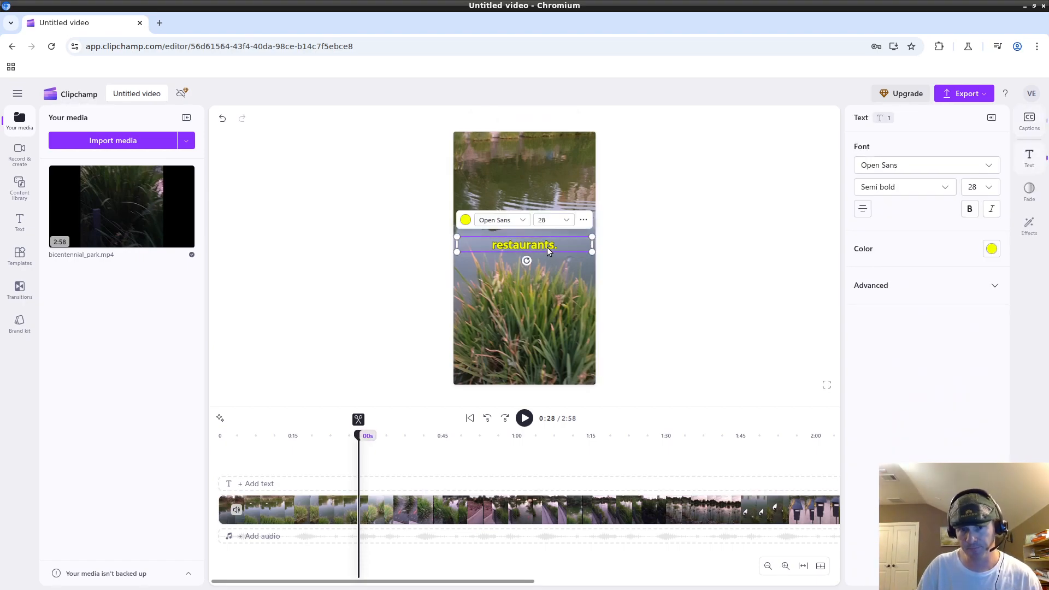
pyautogui.moveTo(359, 437); pyautogui.dragTo(307, 426)
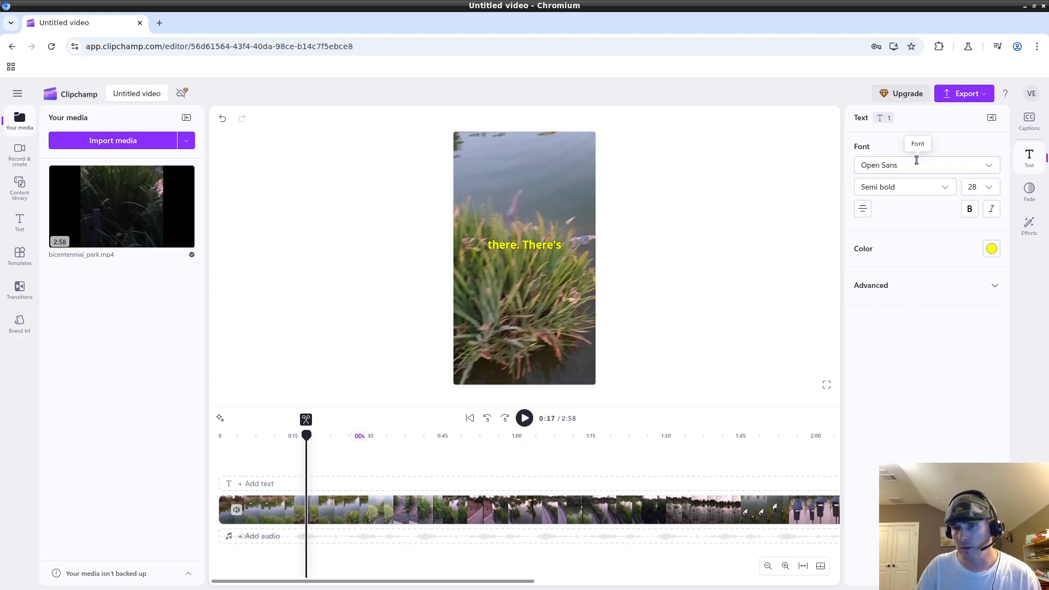
# Return to the captions transcript, scroll through it, and cue the video to 'OK' at 00:02.
pyautogui.click(513, 247)
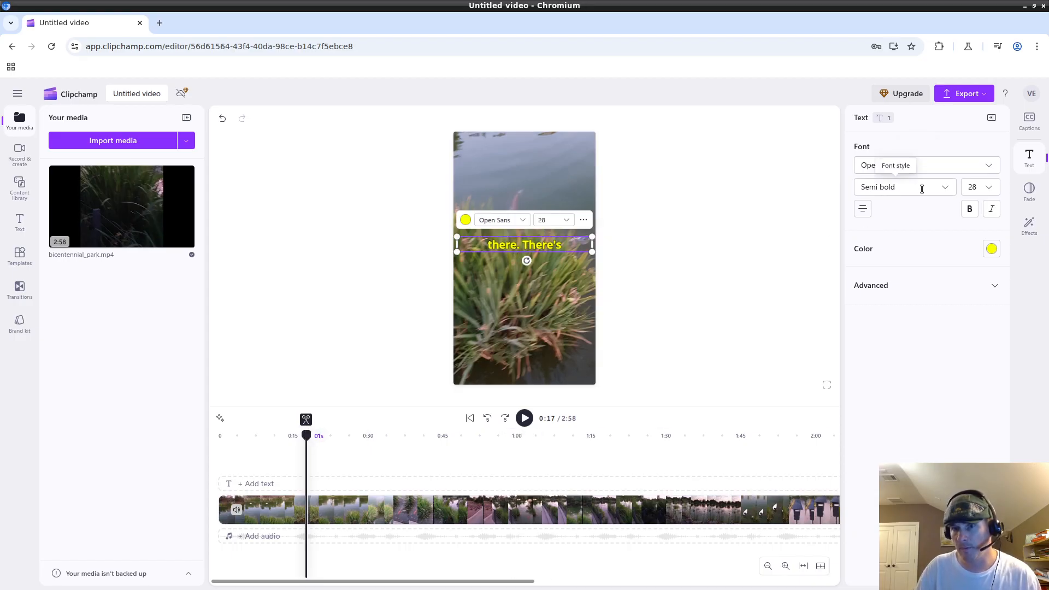
pyautogui.click(1028, 134)
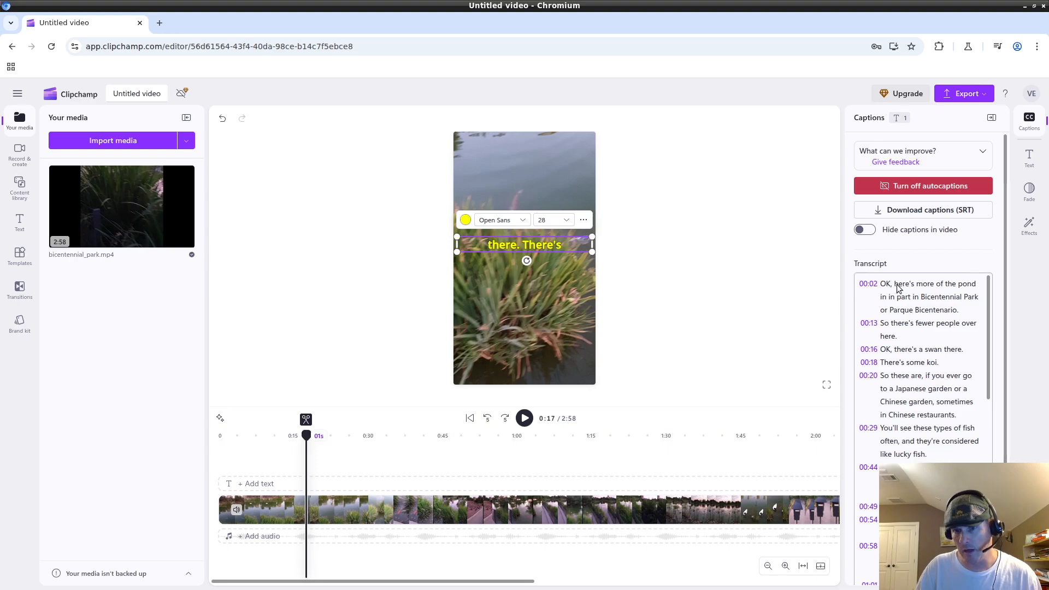
pyautogui.scroll(-15, 925, 387)
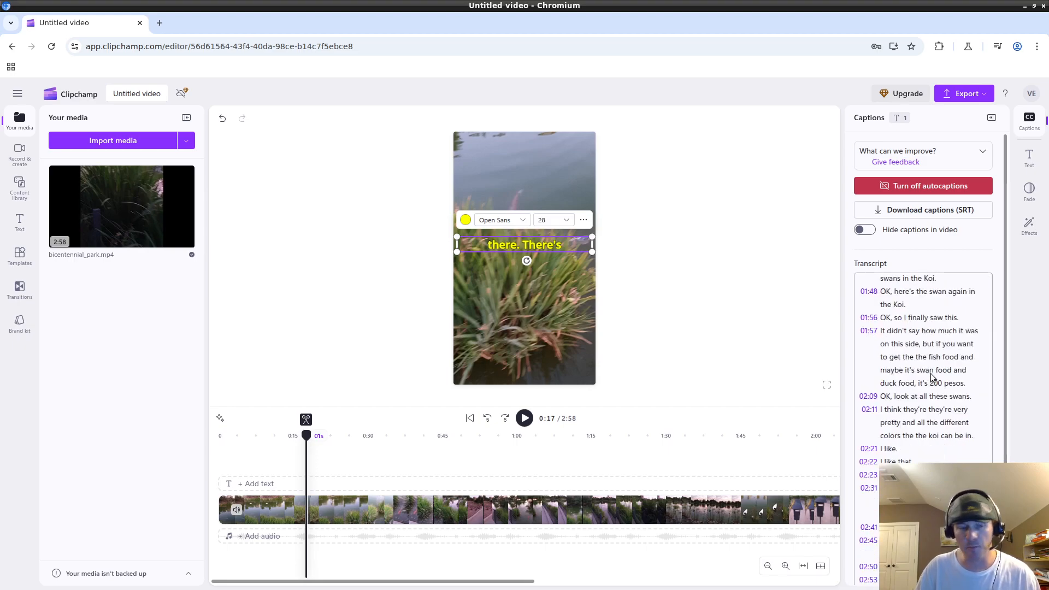
pyautogui.scroll(15, 932, 377)
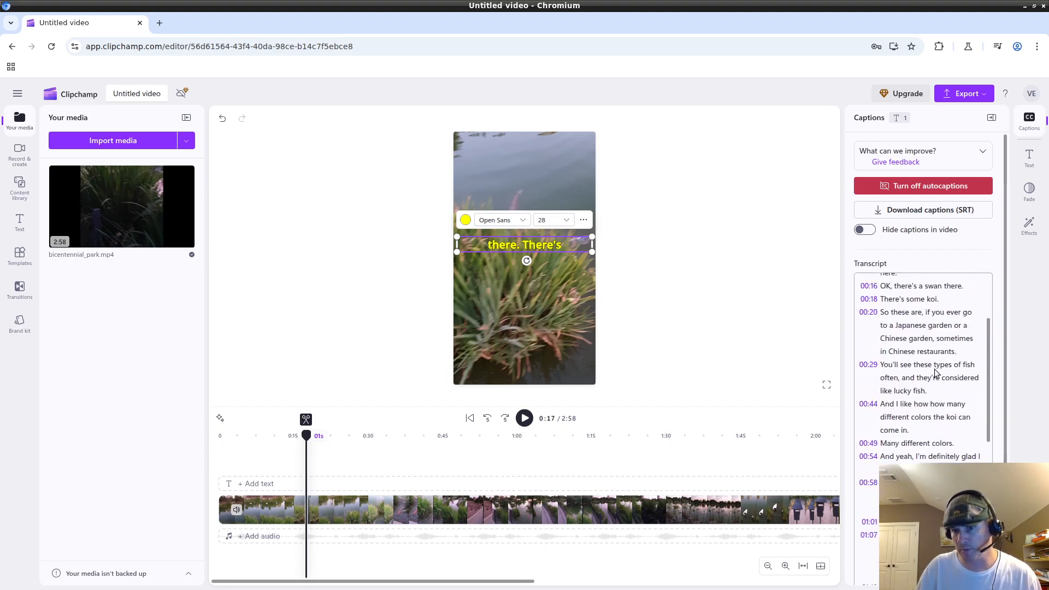
pyautogui.scroll(-8, 935, 317)
pyautogui.scroll(-5, 933, 317)
pyautogui.scroll(6, 975, 371)
pyautogui.scroll(3, 975, 368)
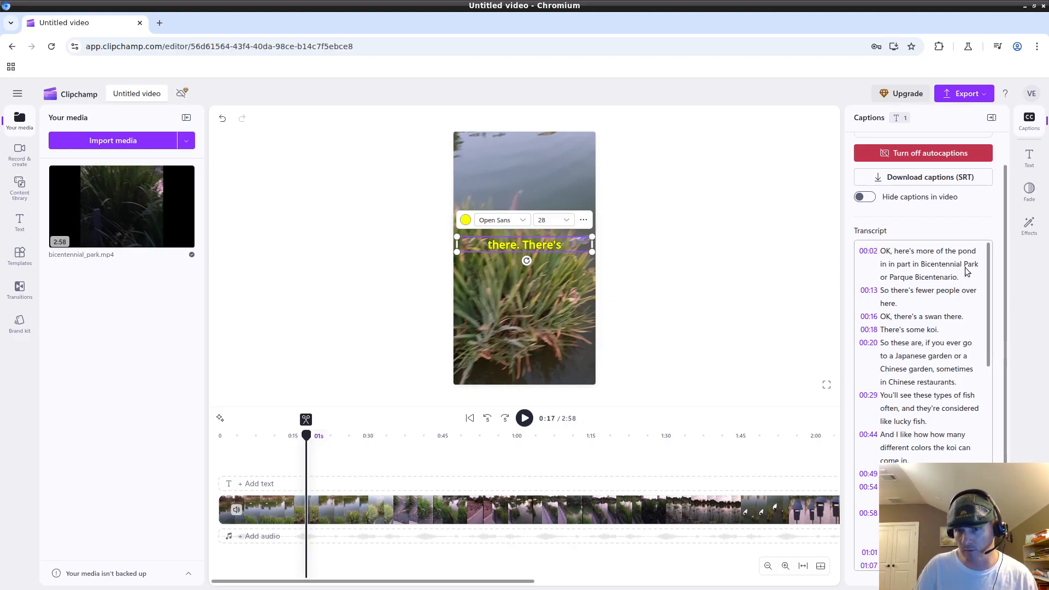
pyautogui.click(884, 252)
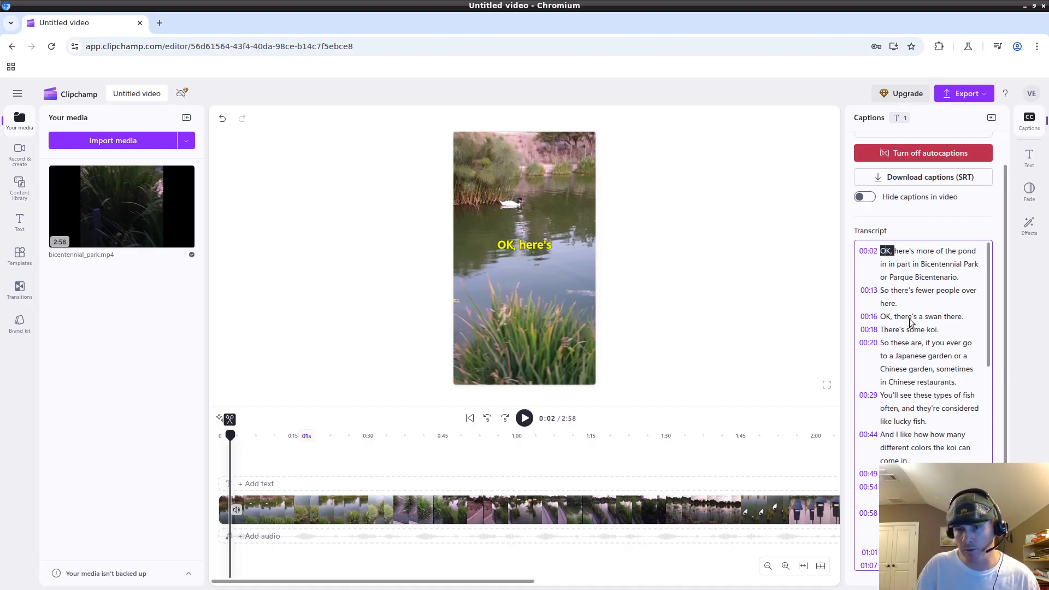
# Play the opening and pick the word 'OK' at 00:02 in the transcript.
pyautogui.scroll(-10, 909, 266)
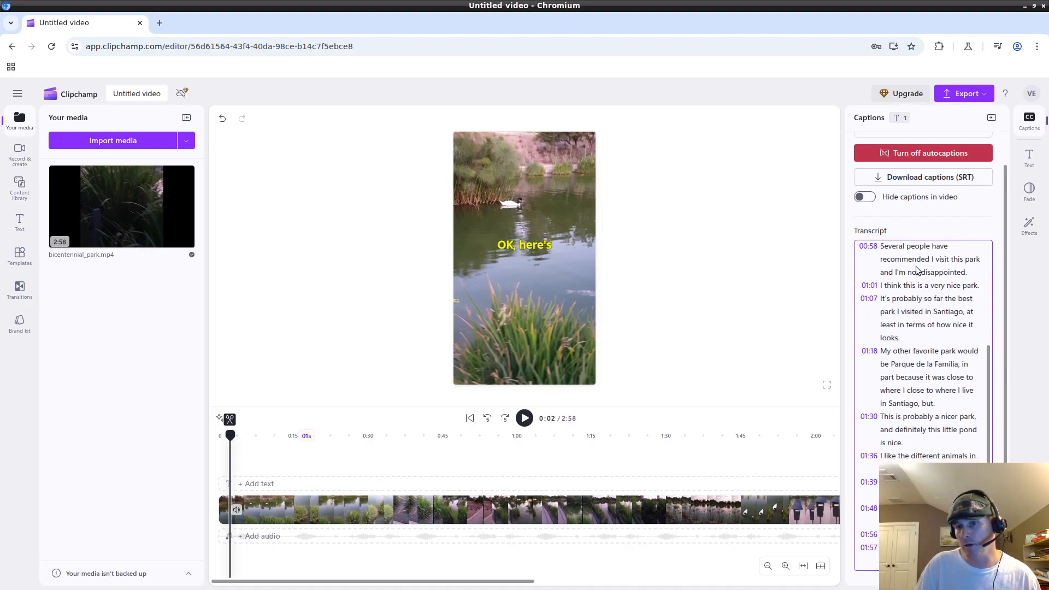
pyautogui.scroll(10, 922, 344)
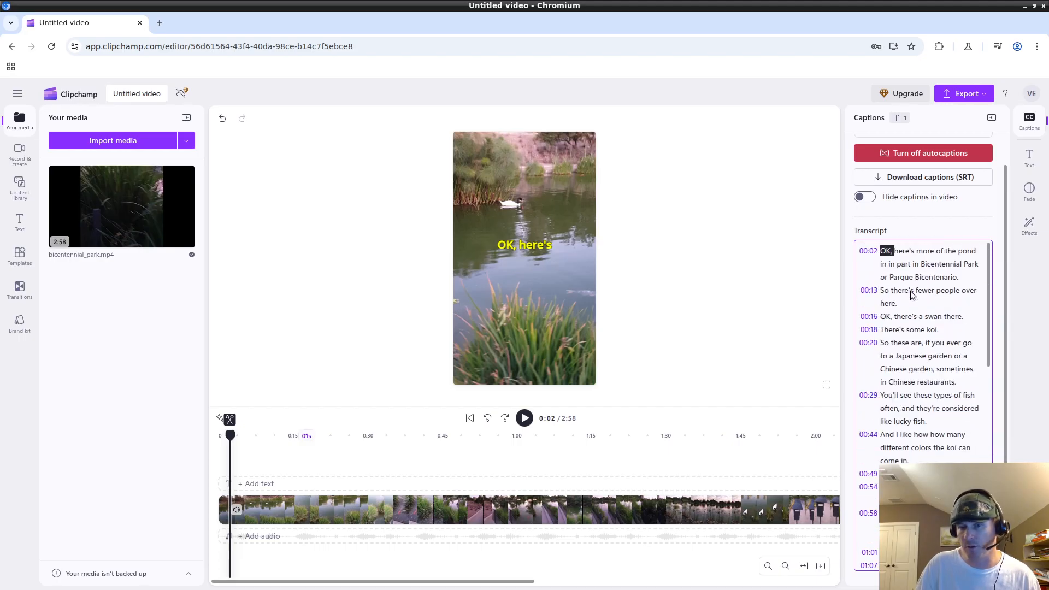
pyautogui.click(524, 418)
pyautogui.click(525, 419)
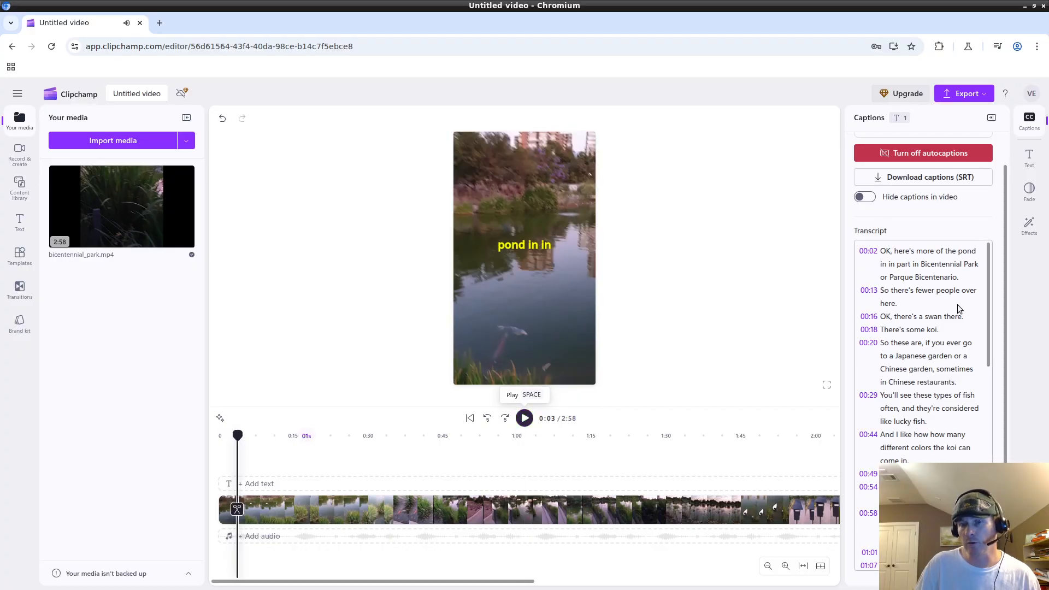
pyautogui.scroll(1, 950, 306)
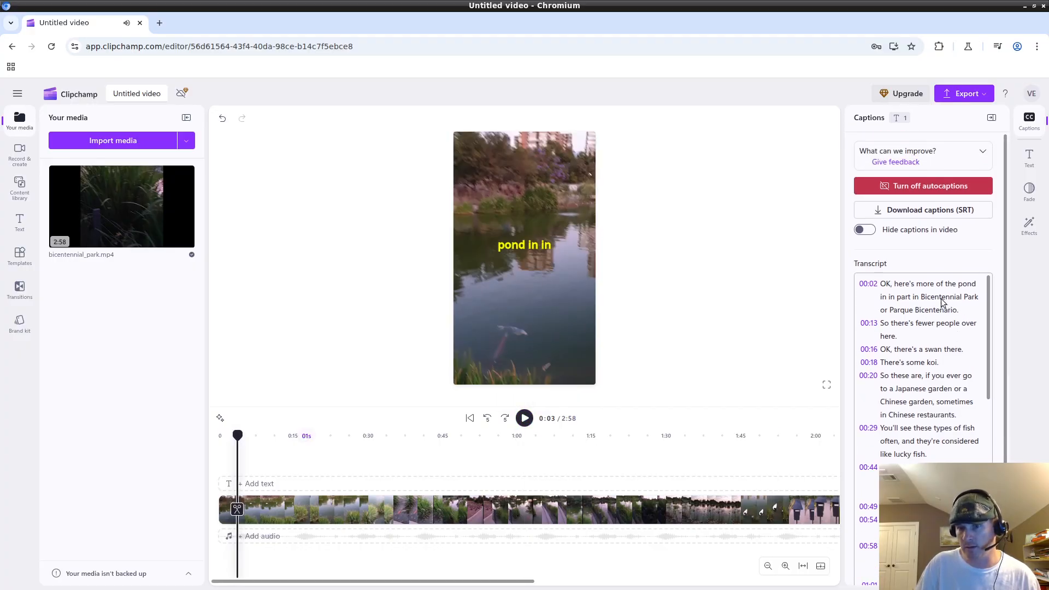
pyautogui.click(891, 285)
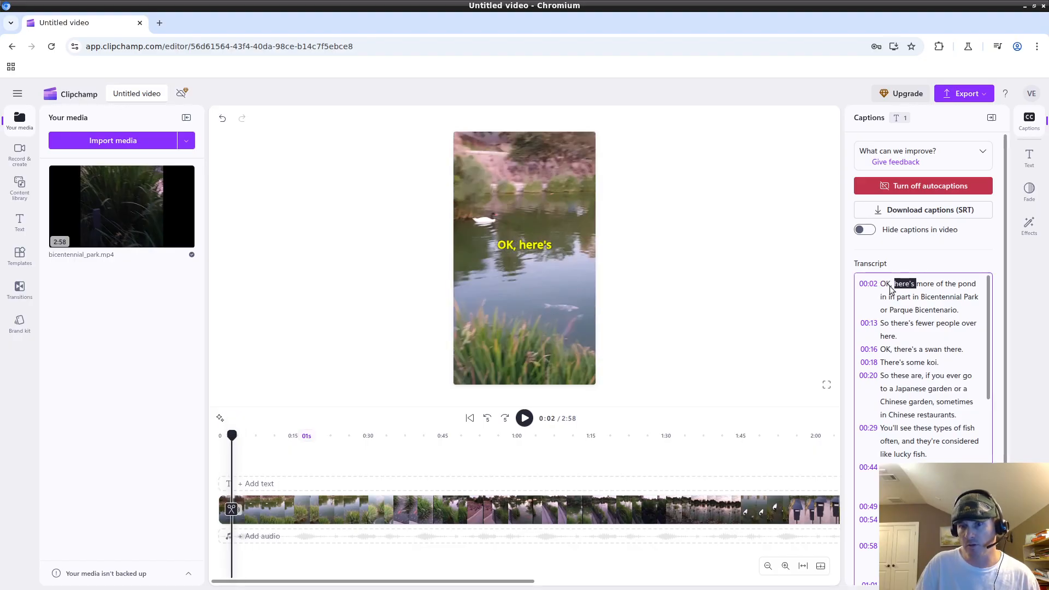
pyautogui.click(885, 285)
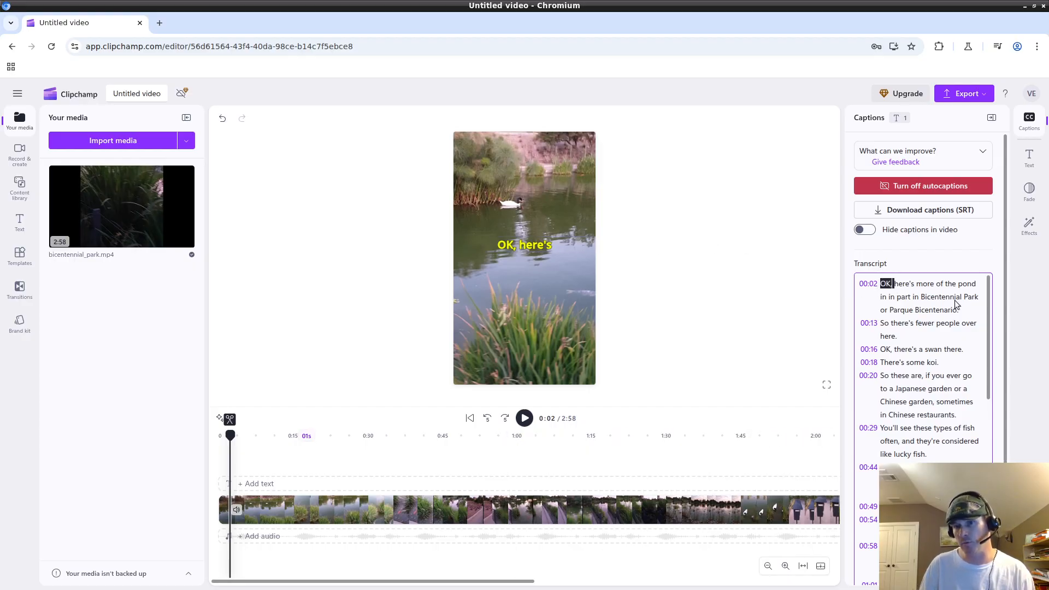
pyautogui.click(907, 323)
pyautogui.click(892, 284)
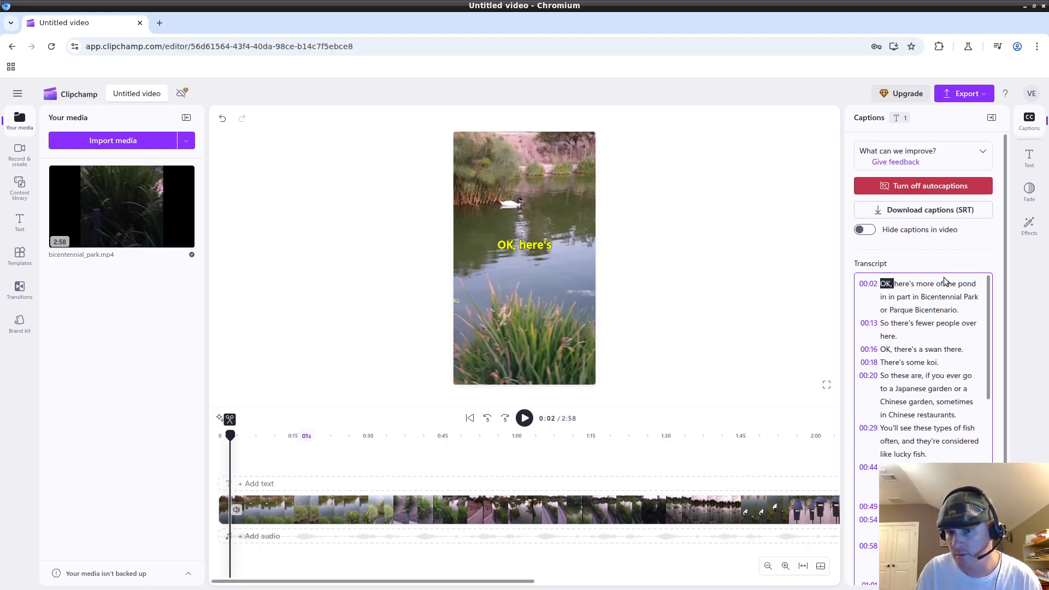
# Delete the stray 'OK' and capitalise 'Here's', then replay to check the caption.
pyautogui.press('BackSpace')
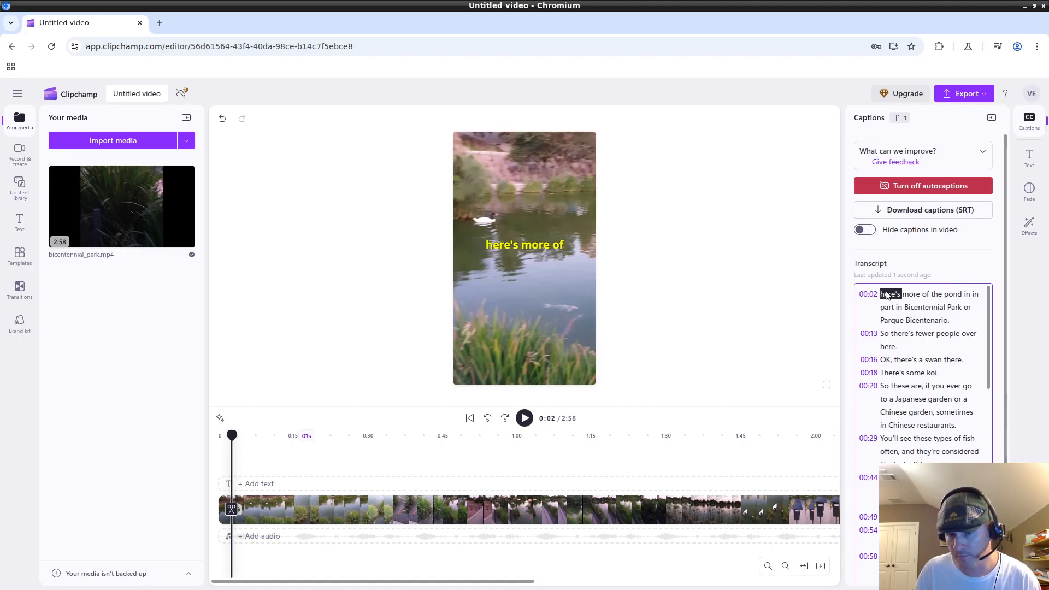
pyautogui.press('Delete')
pyautogui.write('H')
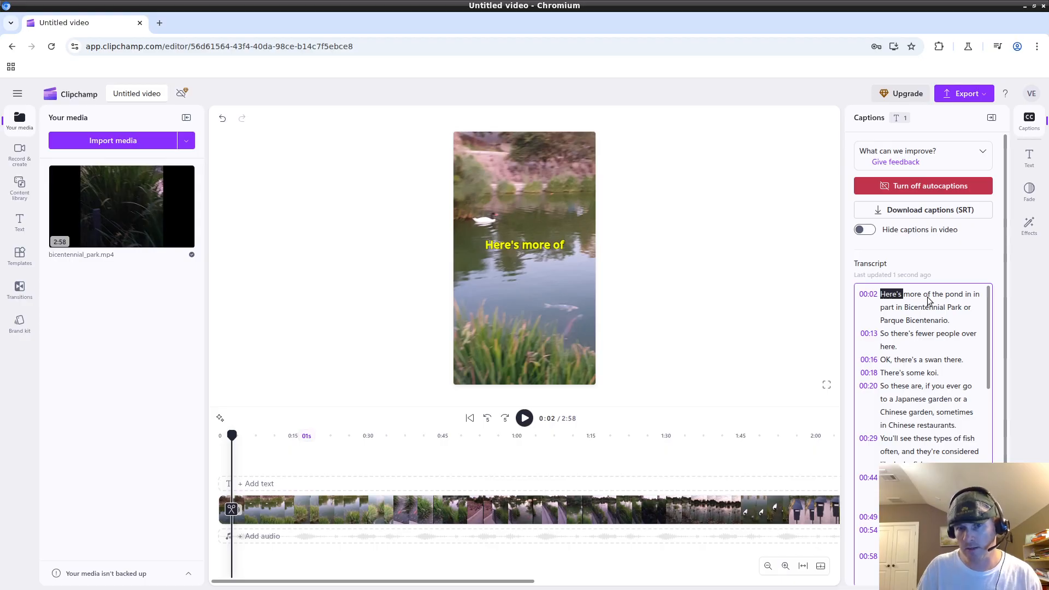
pyautogui.click(794, 304)
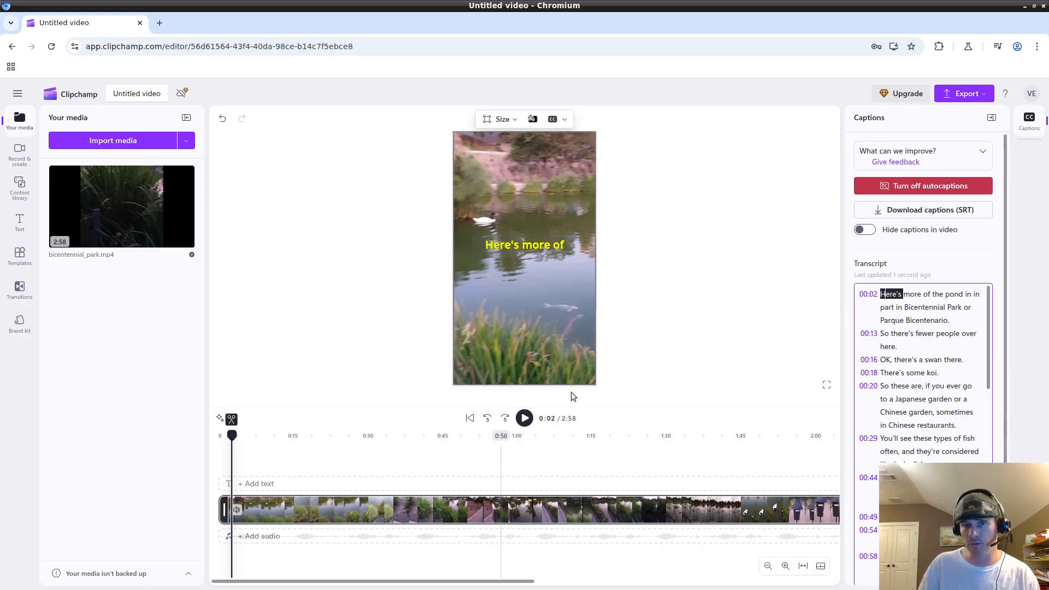
pyautogui.click(525, 417)
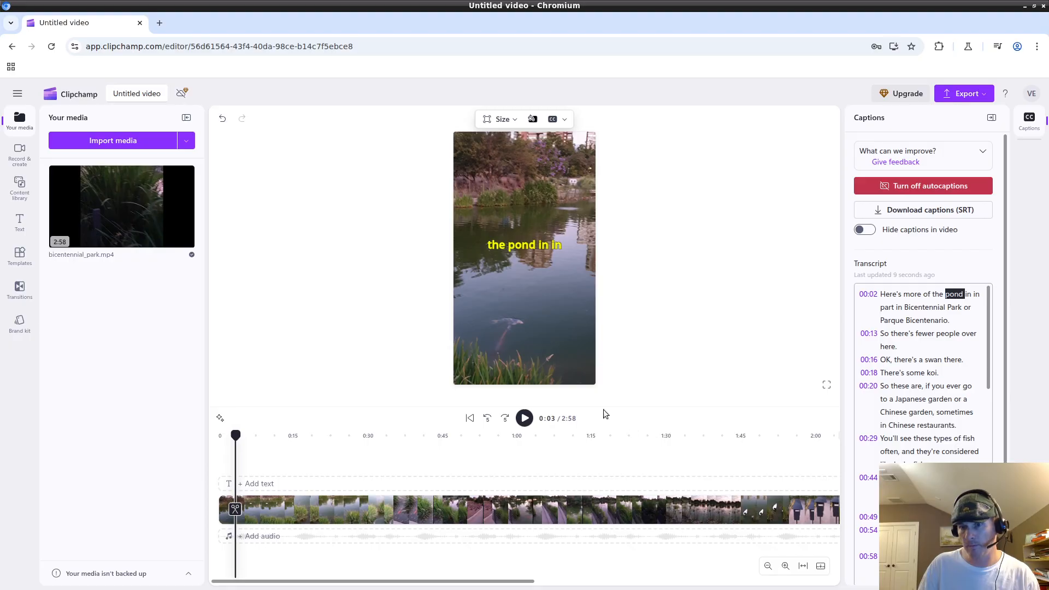
pyautogui.click(523, 419)
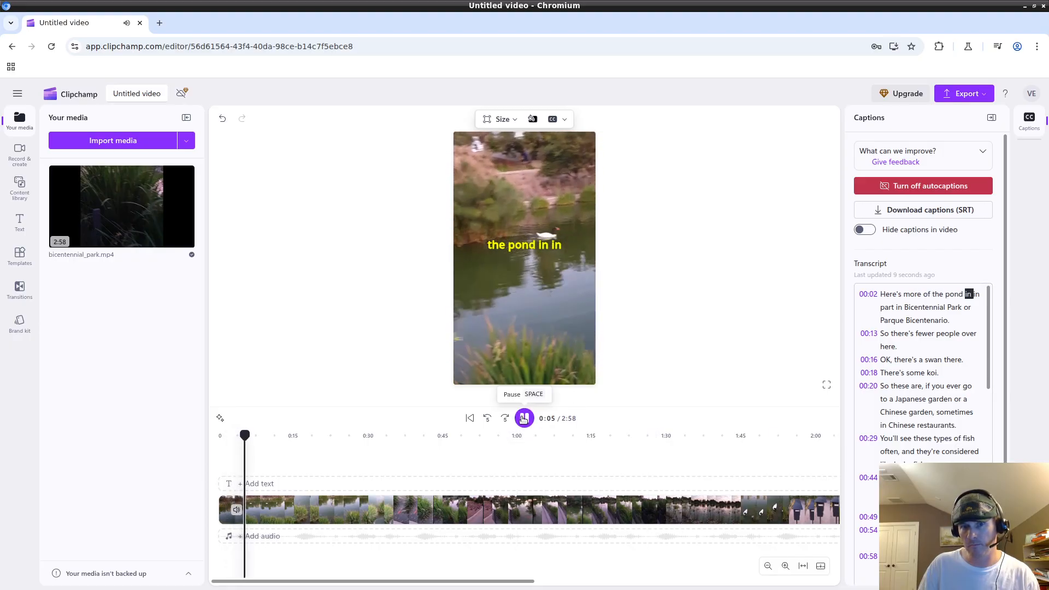
pyautogui.click(524, 419)
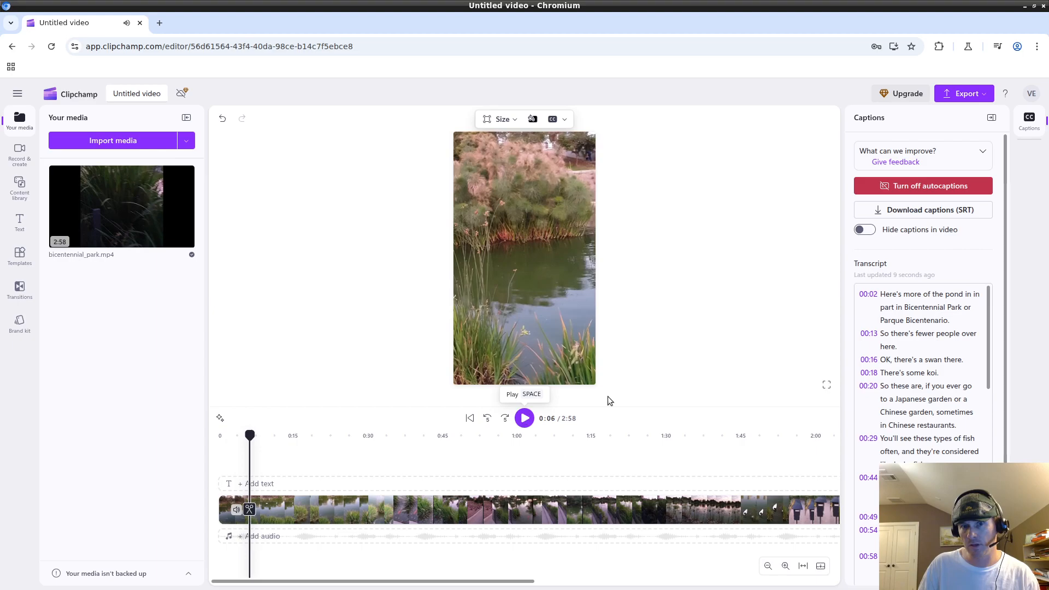
# Delete the duplicate 'in' after 'pond' and remove the extra space before it.
pyautogui.click(968, 296)
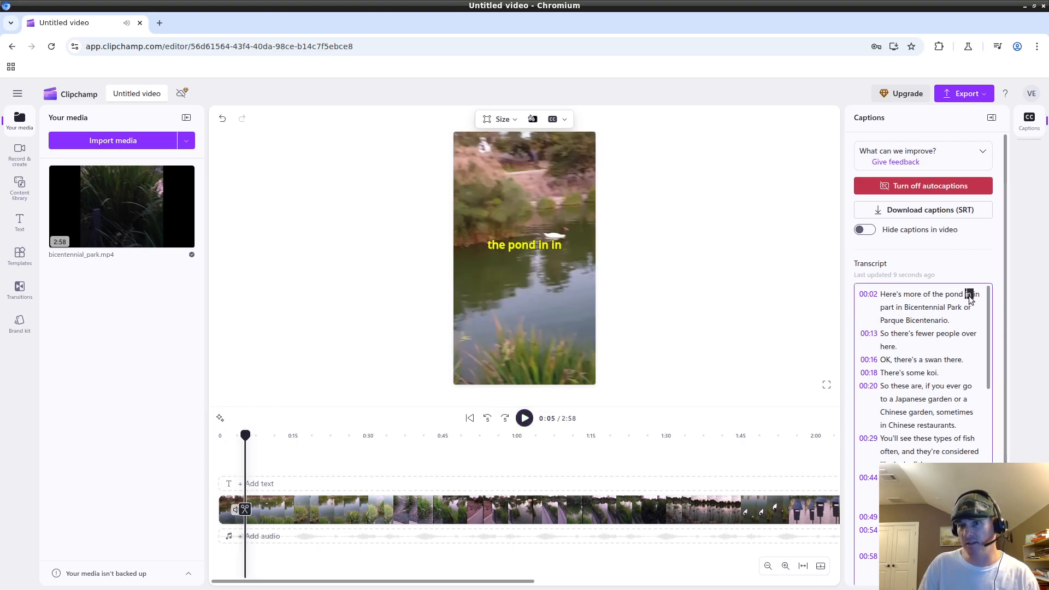
pyautogui.press('BackSpace')
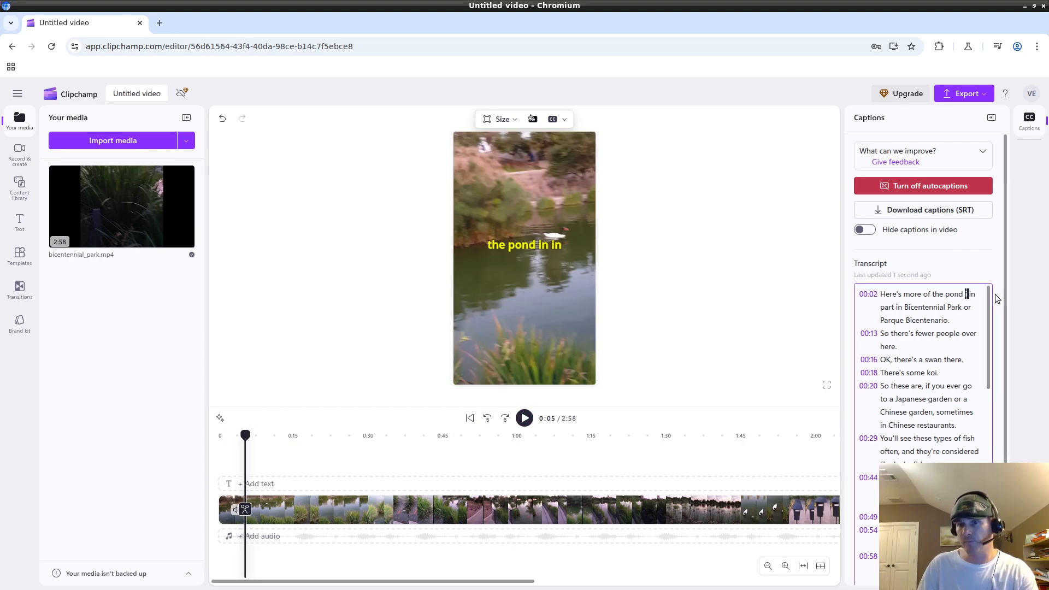
pyautogui.click(968, 295)
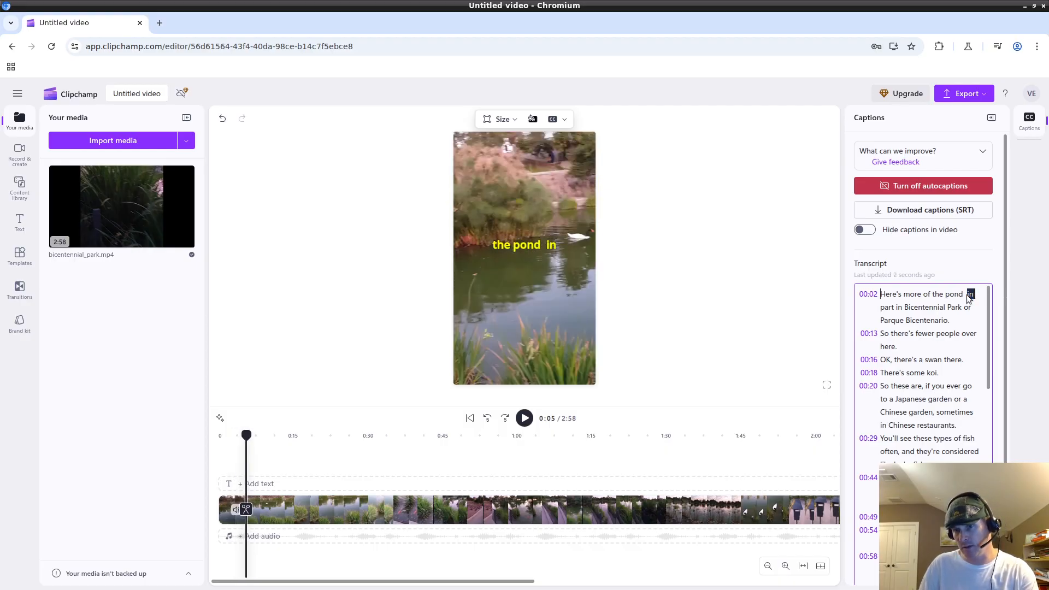
pyautogui.click(965, 297)
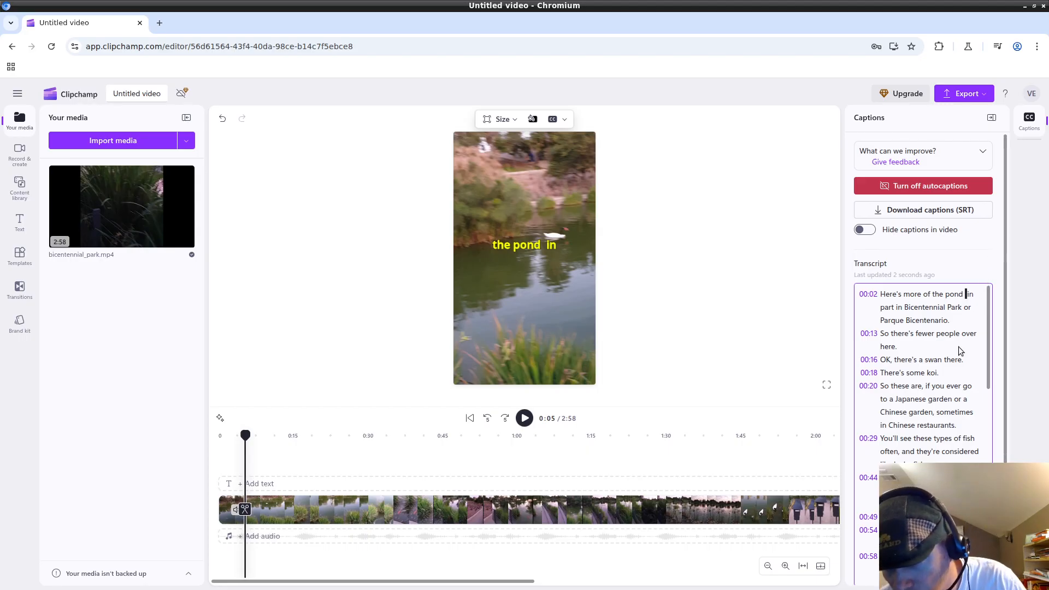
pyautogui.press('BackSpace')
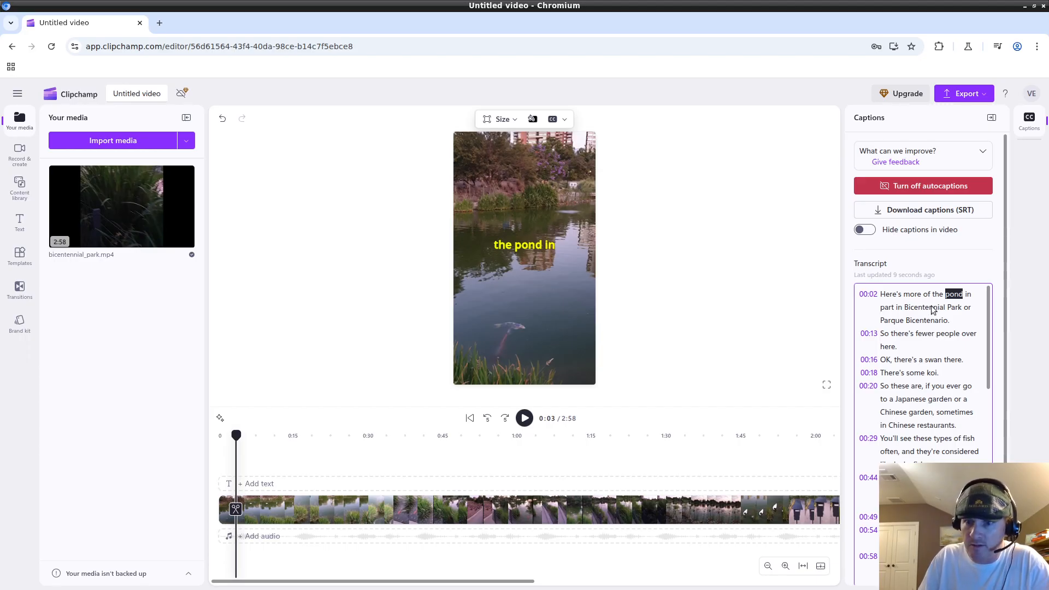
# Review captions at 'Here's', 'look' (2:10), 'pretty' (2:16) and 'catfish' (2:40) from the transcript.
pyautogui.click(892, 296)
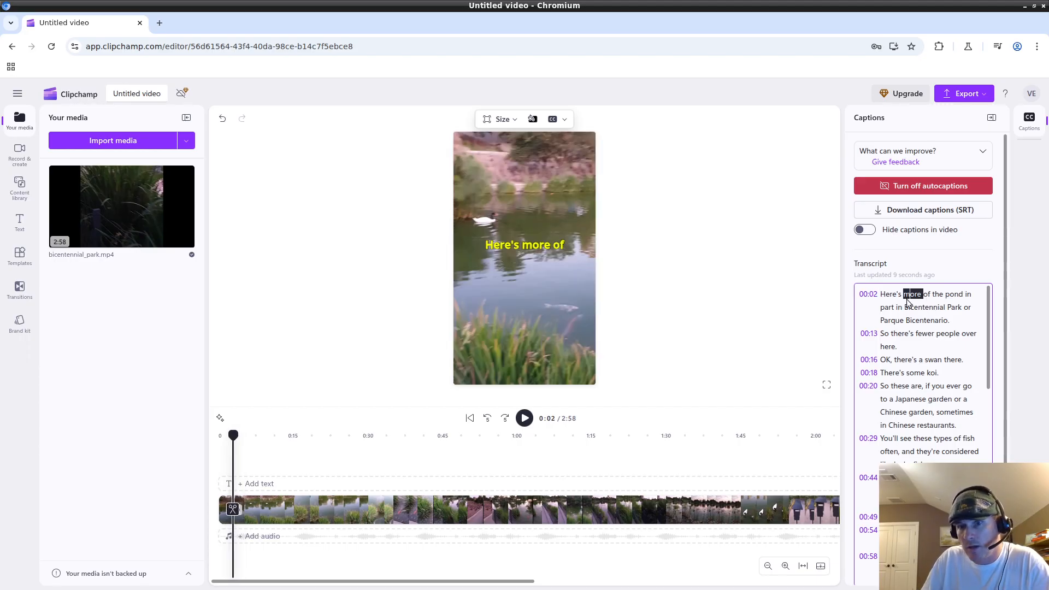
pyautogui.scroll(-3, 917, 377)
pyautogui.scroll(-10, 917, 375)
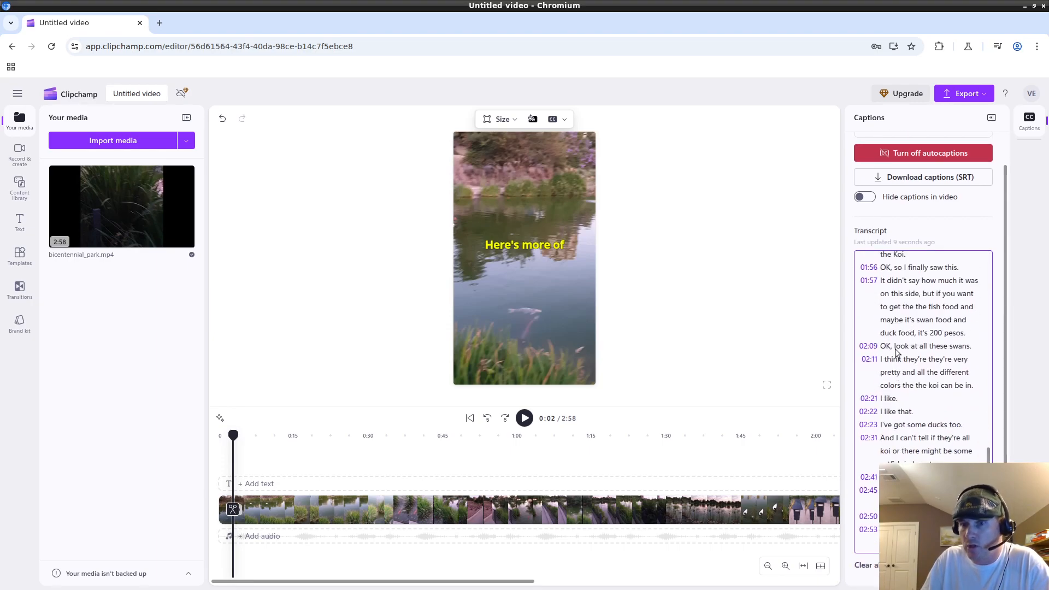
pyautogui.click(896, 347)
pyautogui.click(893, 374)
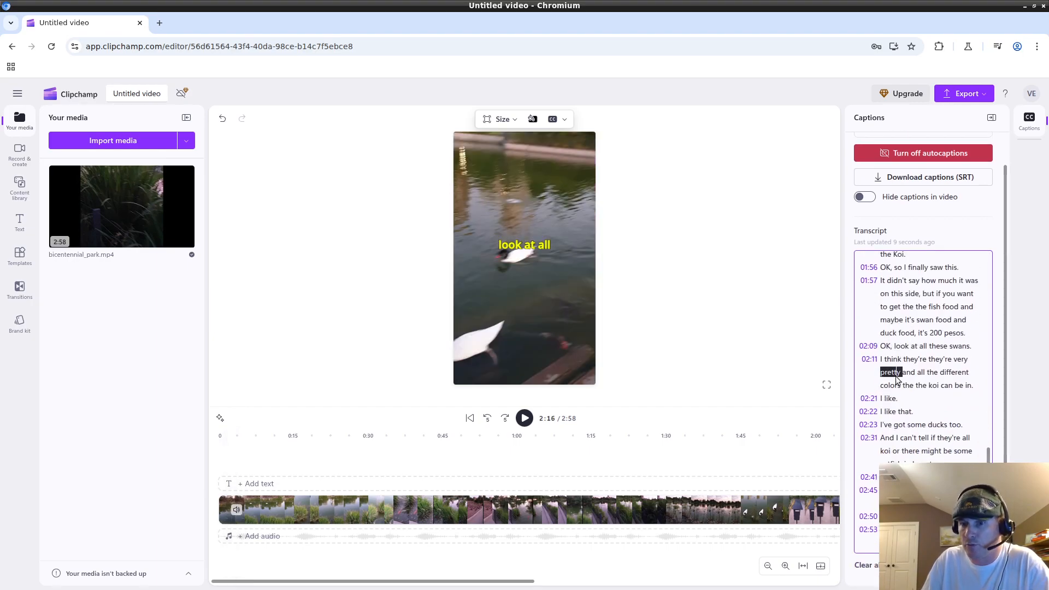
pyautogui.click(896, 463)
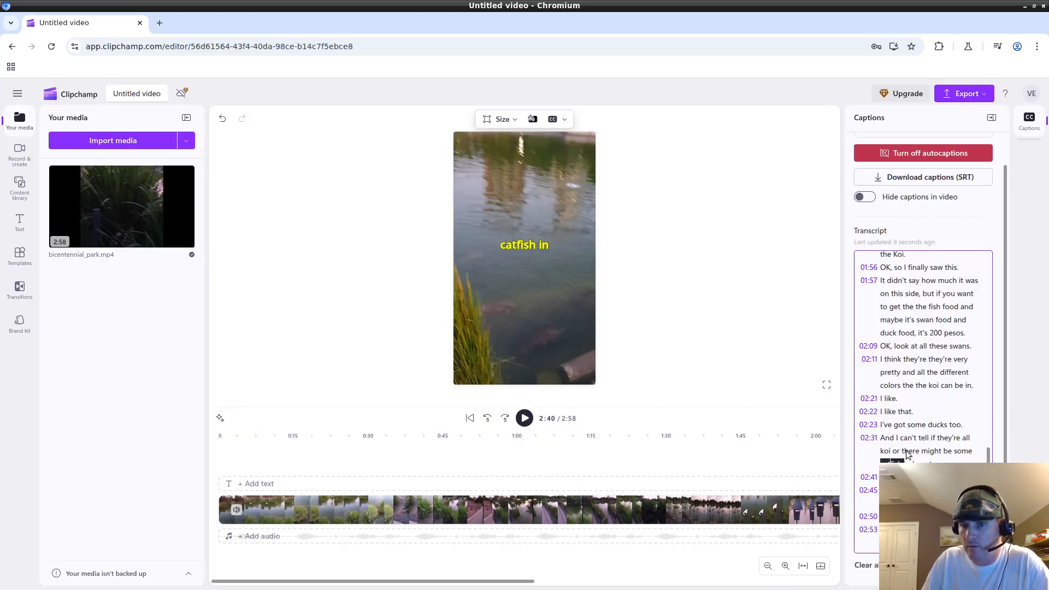
# Check the closing captions around 2:54 and stop at 2:57 on 'Centenario in'.
pyautogui.click(899, 503)
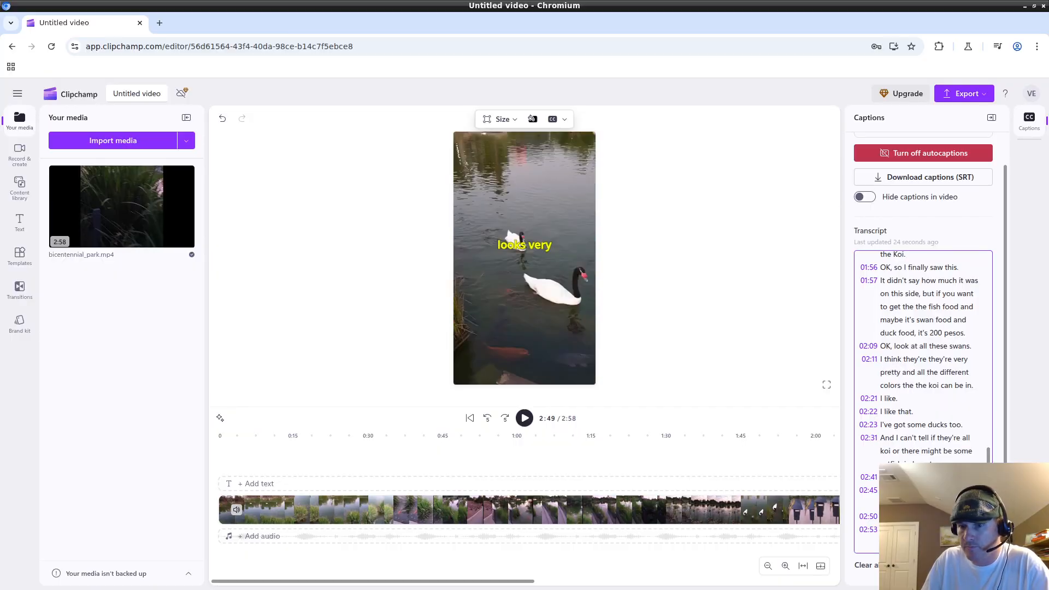
pyautogui.click(898, 529)
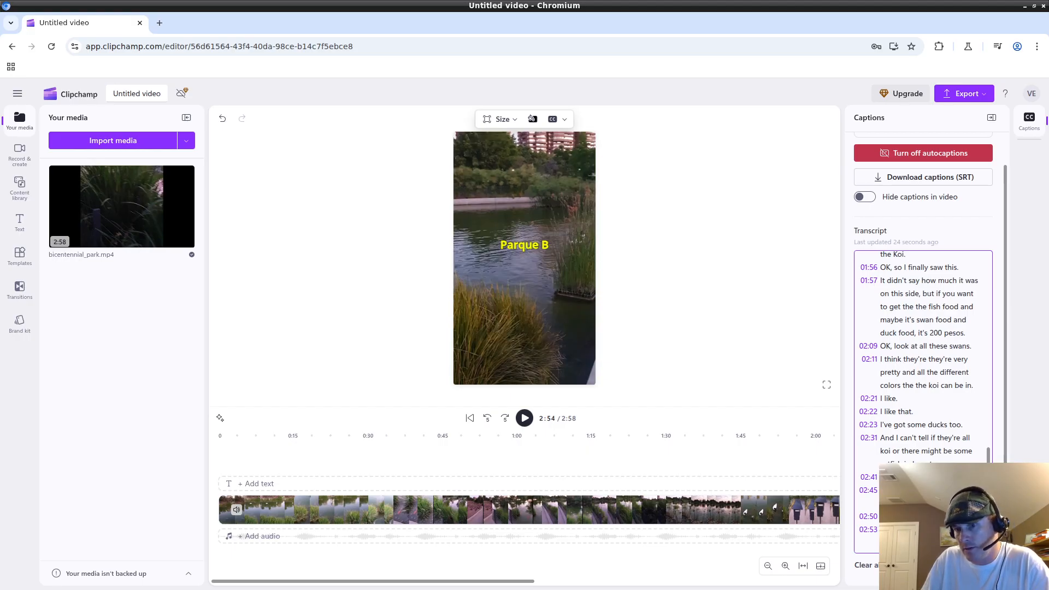
pyautogui.click(906, 542)
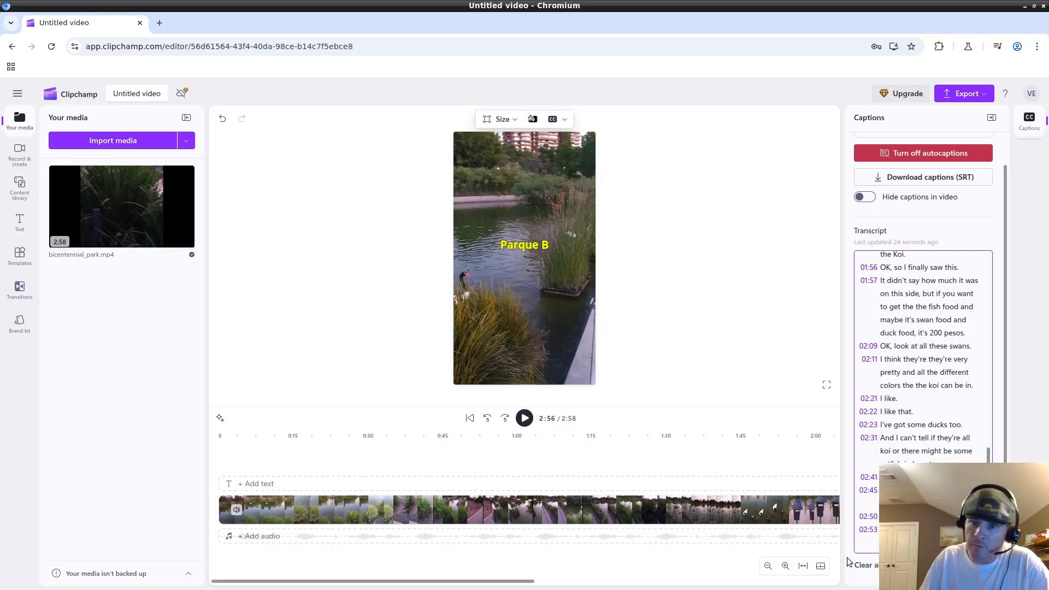
pyautogui.click(917, 530)
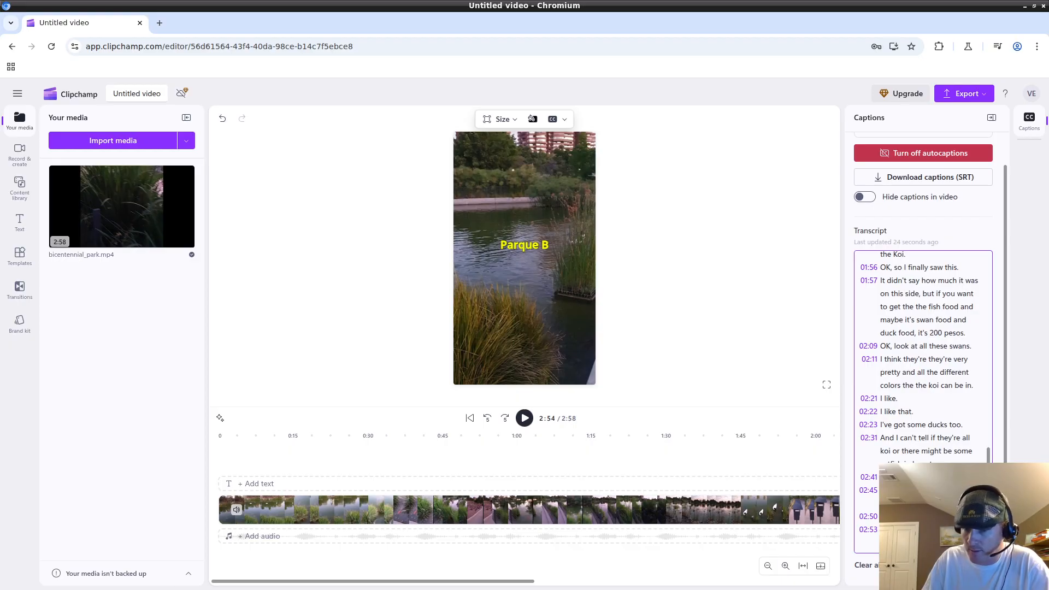
pyautogui.click(907, 542)
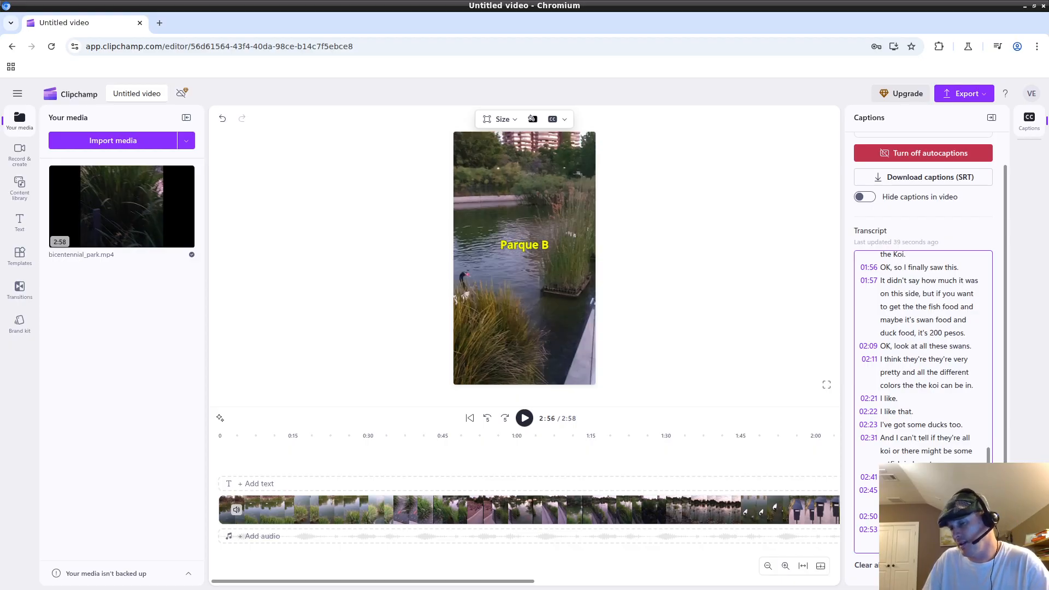
pyautogui.click(923, 542)
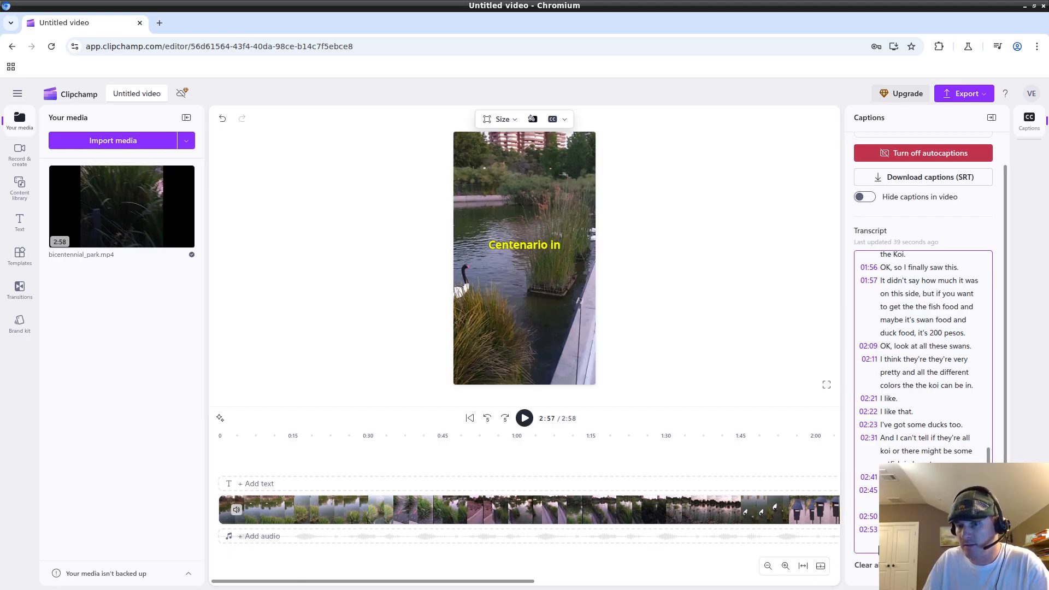
pyautogui.scroll(15, 900, 370)
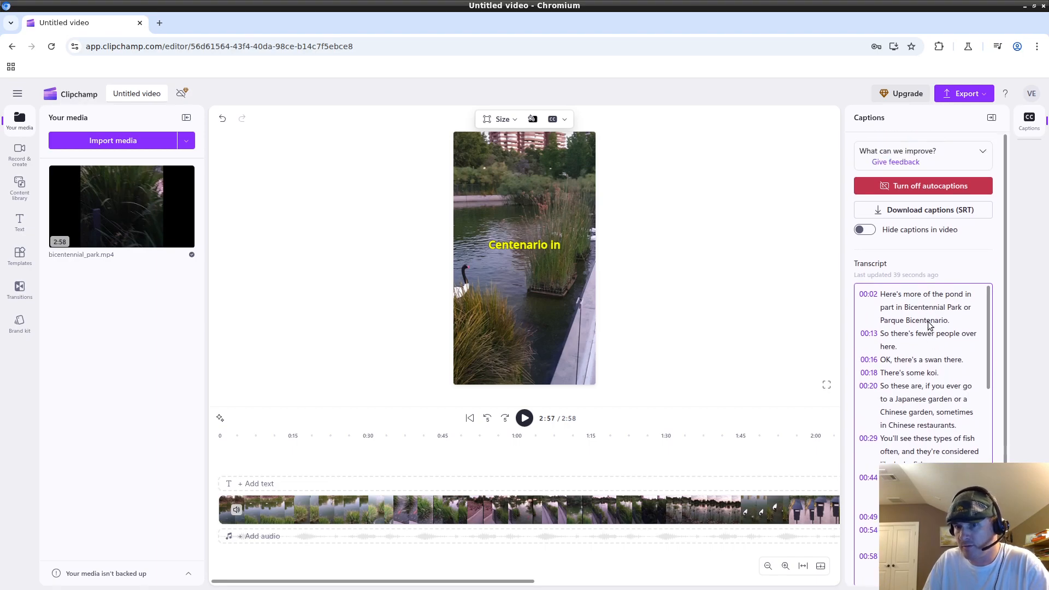
# Verify the 'Japanese' (0:23), 'garden' and 'Chinese' (0:28) captions in the garden line.
pyautogui.scroll(-12, 929, 324)
pyautogui.scroll(12, 940, 404)
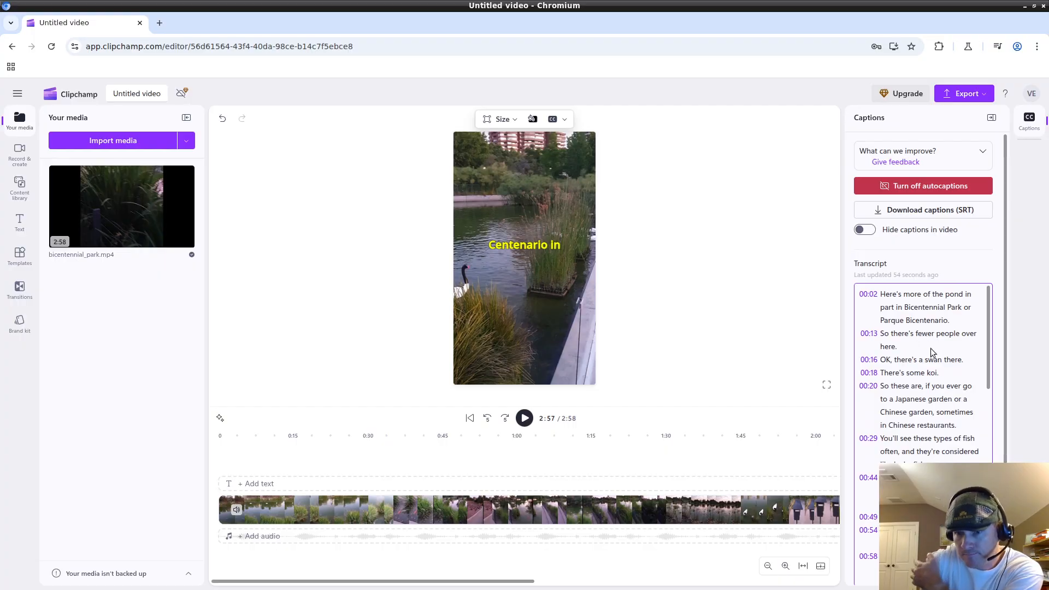
pyautogui.moveTo(861, 588)
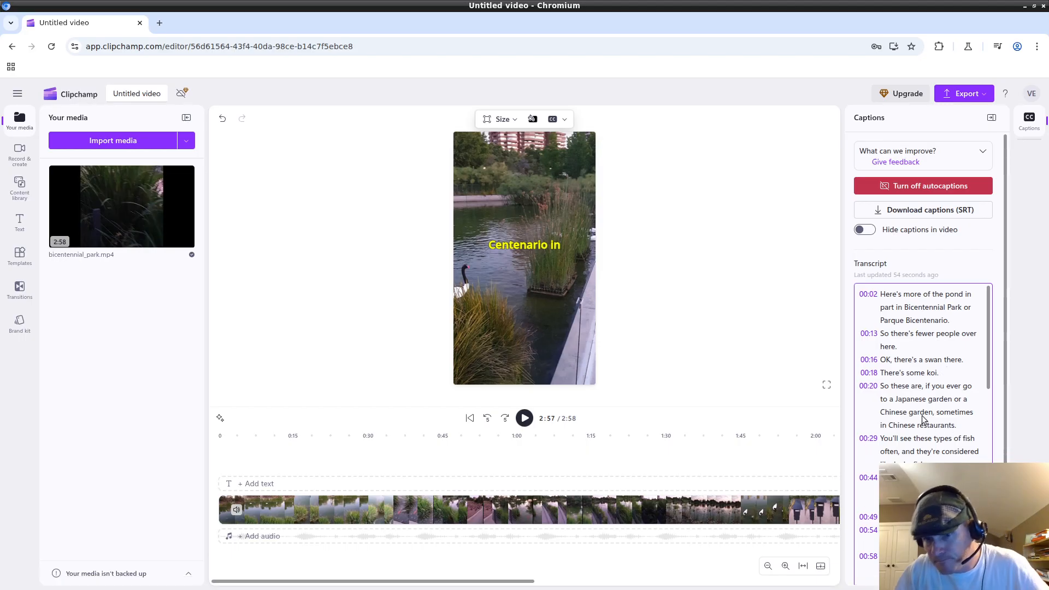
pyautogui.click(911, 392)
pyautogui.click(911, 399)
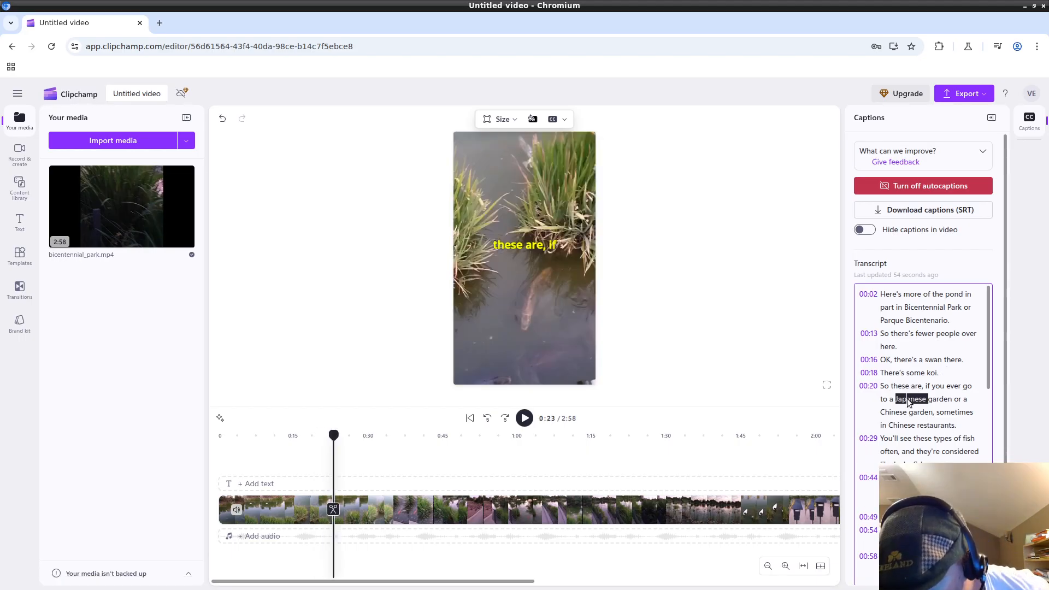
pyautogui.click(942, 400)
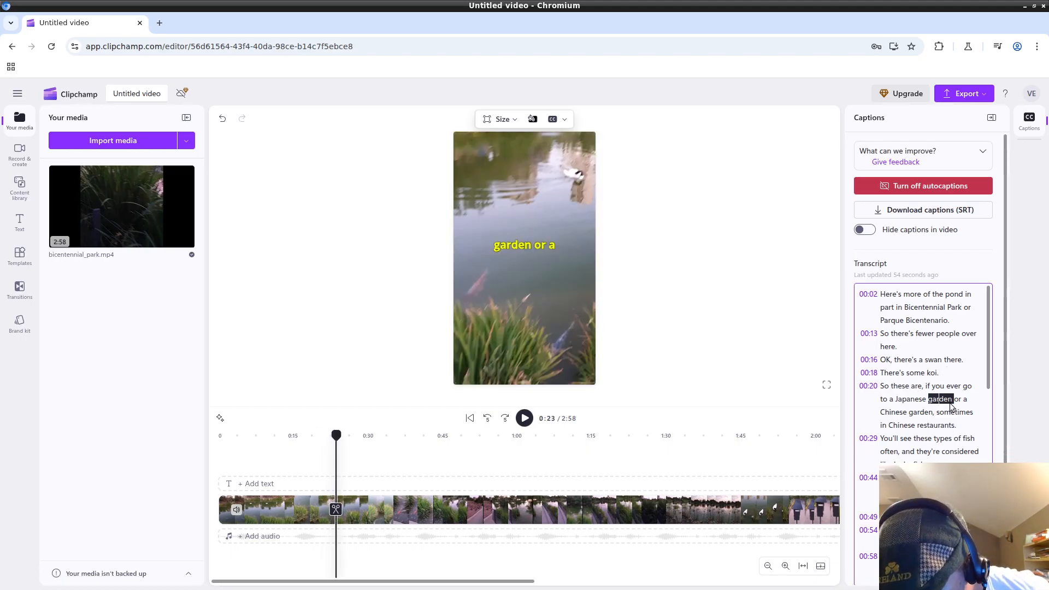
pyautogui.click(911, 426)
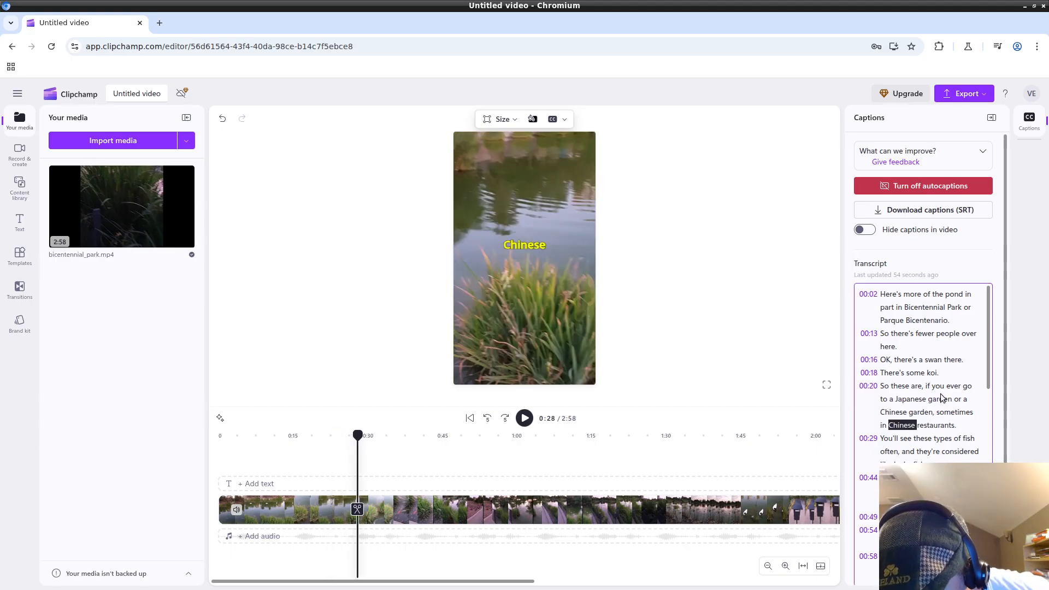
pyautogui.scroll(-2, 941, 397)
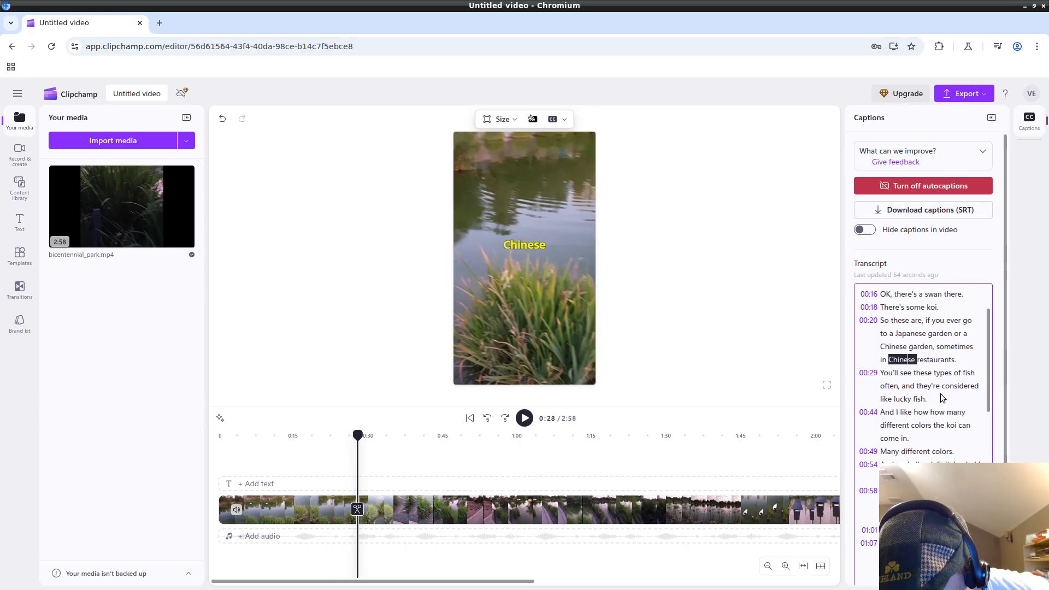
pyautogui.scroll(-2, 941, 397)
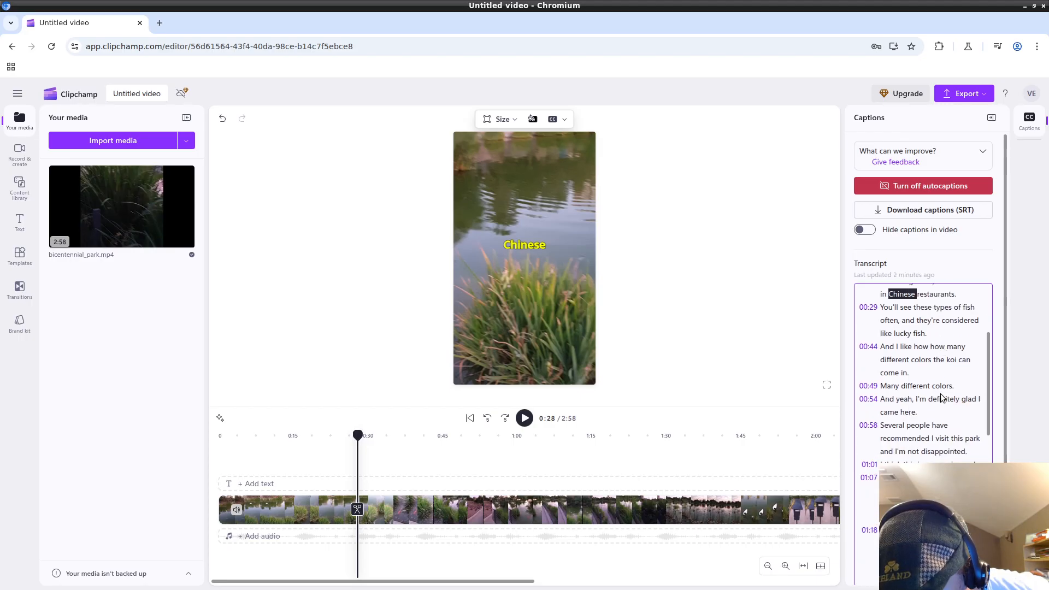
pyautogui.scroll(-8, 941, 397)
pyautogui.scroll(-3, 941, 398)
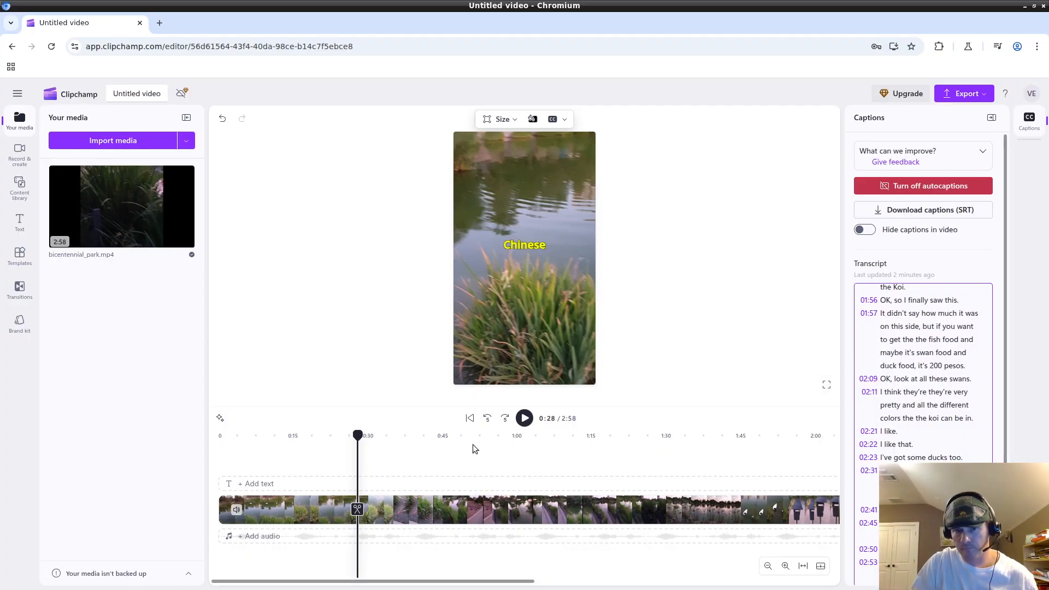
# Scrub the footage from 0:40 onward and jump to the word '200' at 2:07.
pyautogui.click(420, 467)
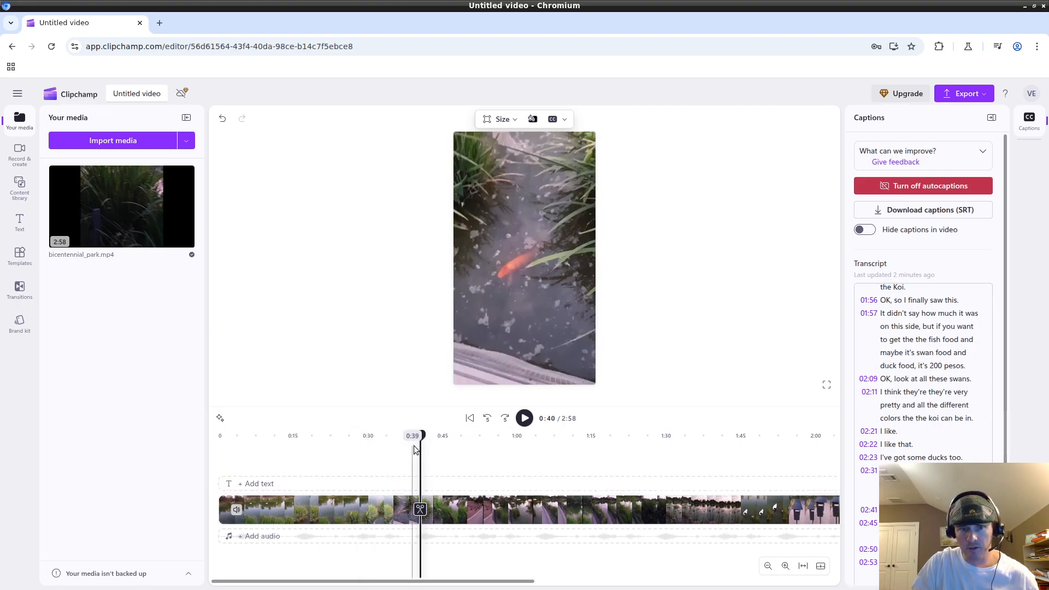
pyautogui.moveTo(421, 436); pyautogui.dragTo(630, 436)
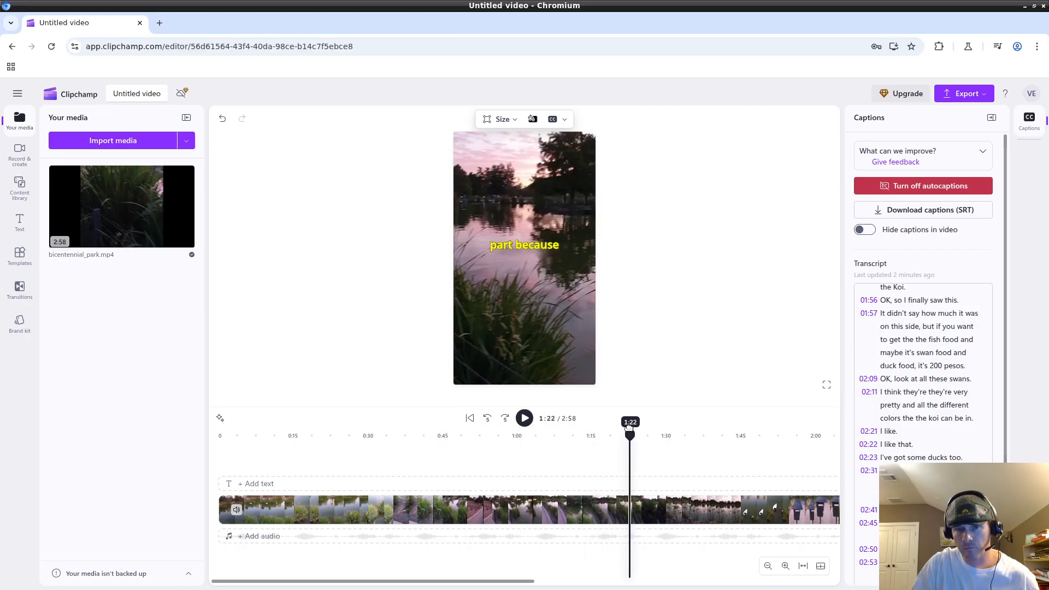
pyautogui.scroll(15, 946, 389)
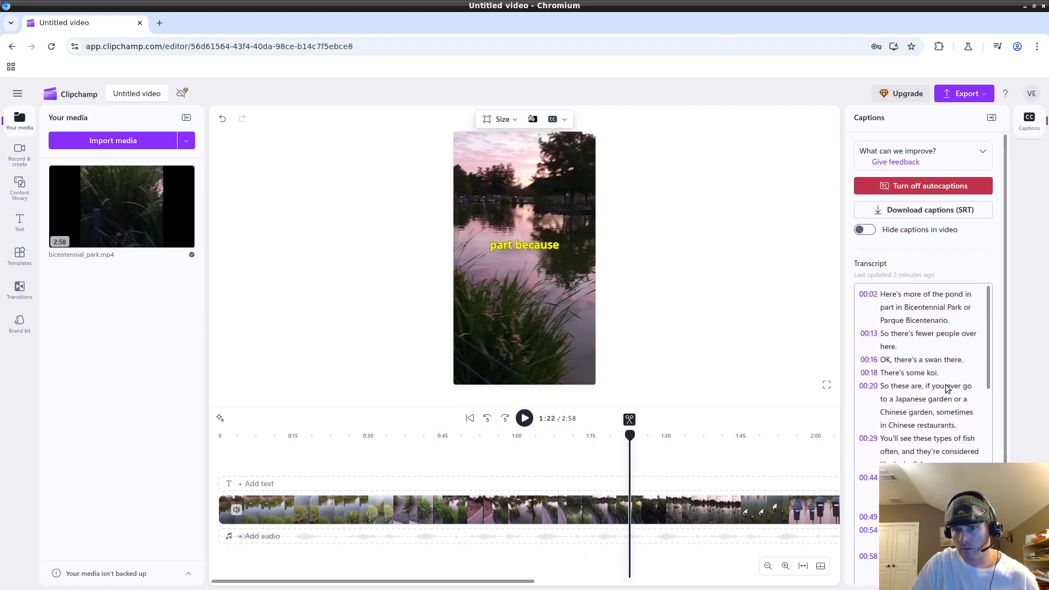
pyautogui.scroll(-3, 943, 371)
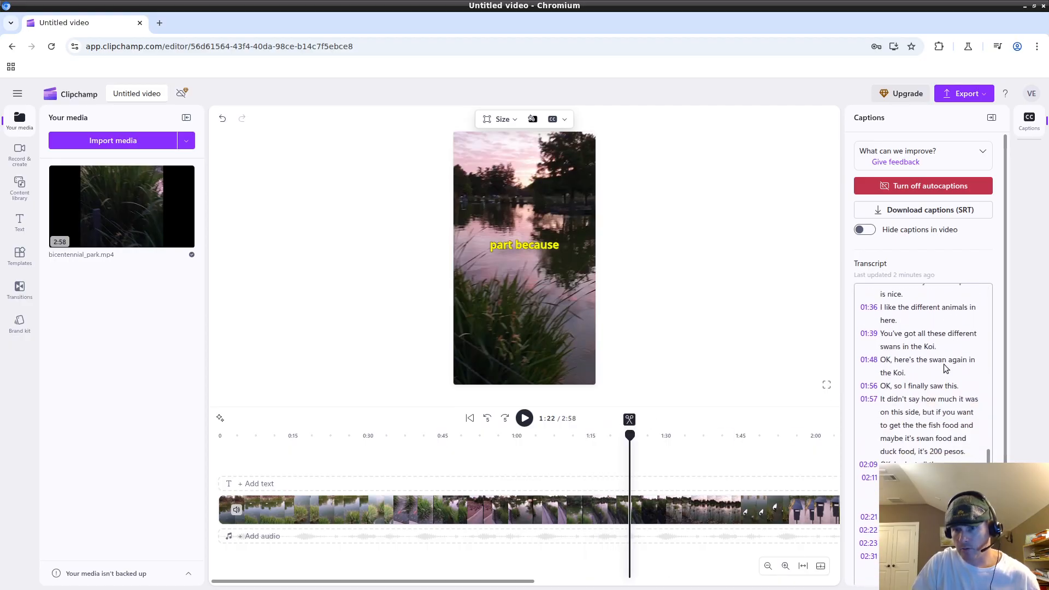
pyautogui.click(935, 386)
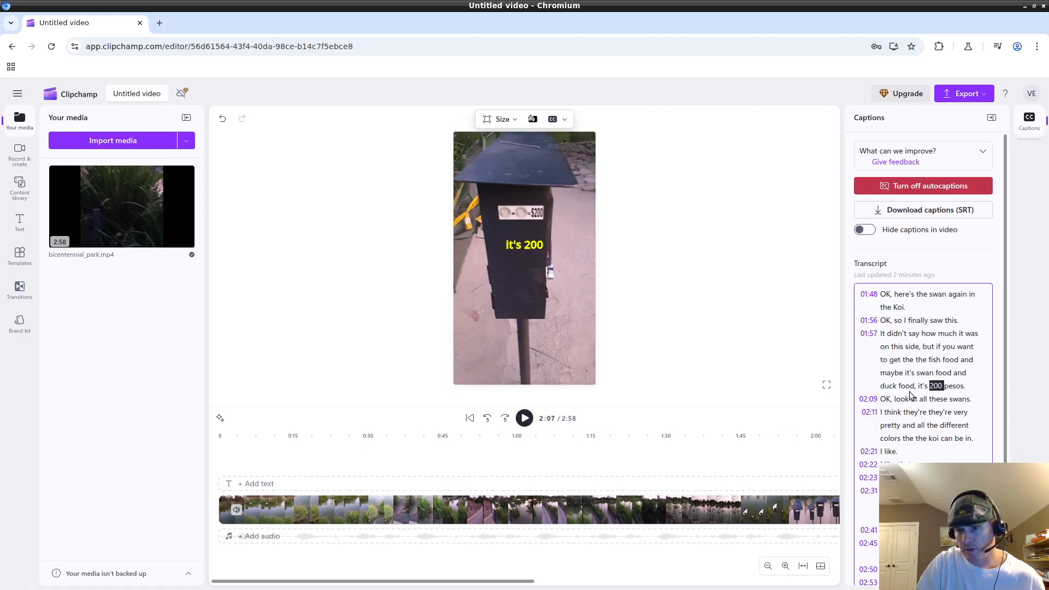
pyautogui.scroll(-1, 933, 385)
pyautogui.moveTo(988, 511); pyautogui.dragTo(987, 298)
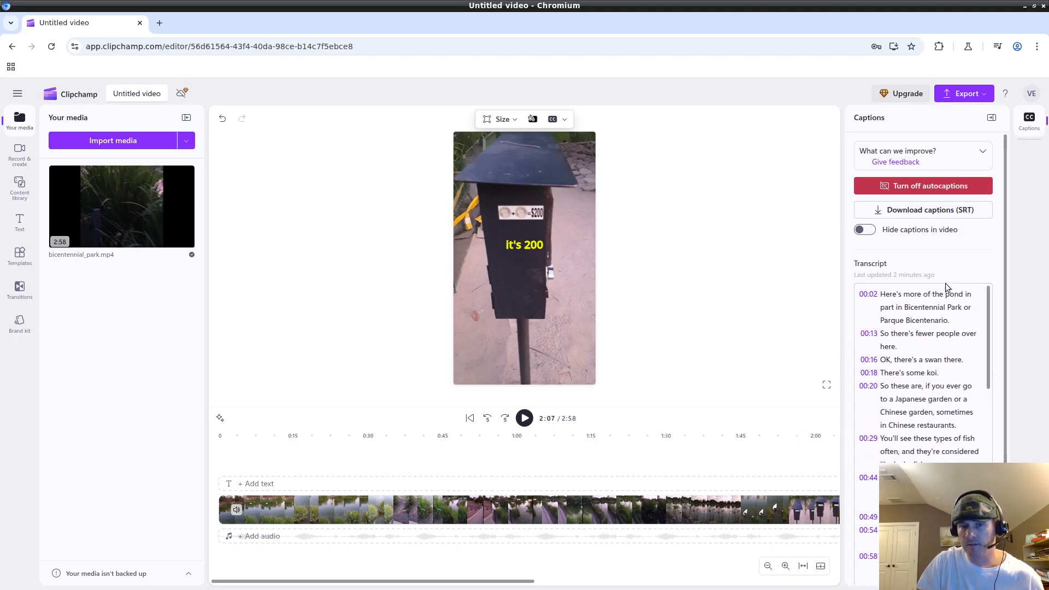
# Revisit the koi line and the Bicentenario line at 0:10 in the transcript.
pyautogui.click(928, 372)
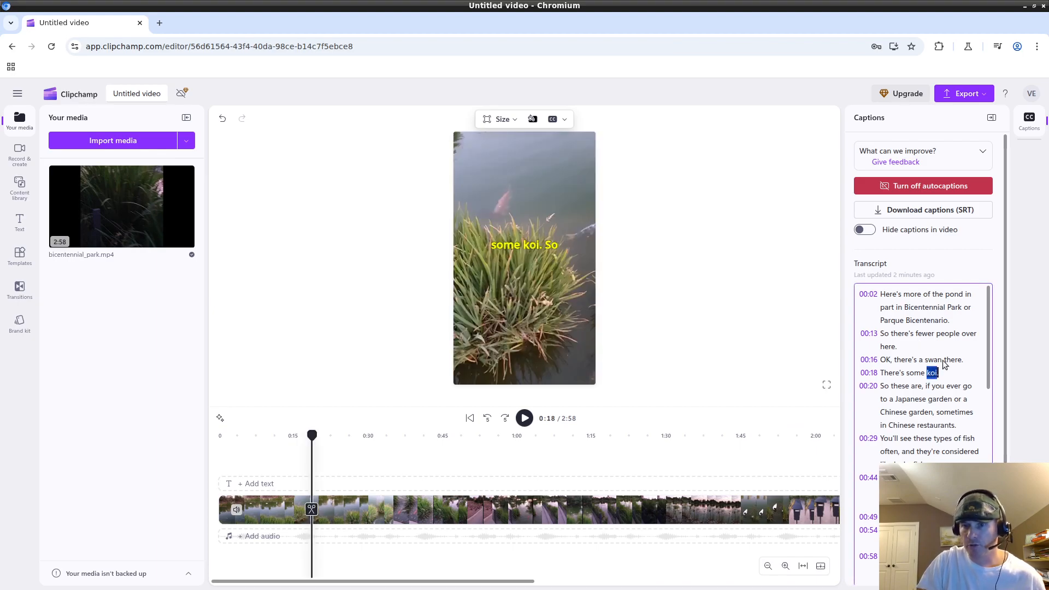
pyautogui.click(918, 323)
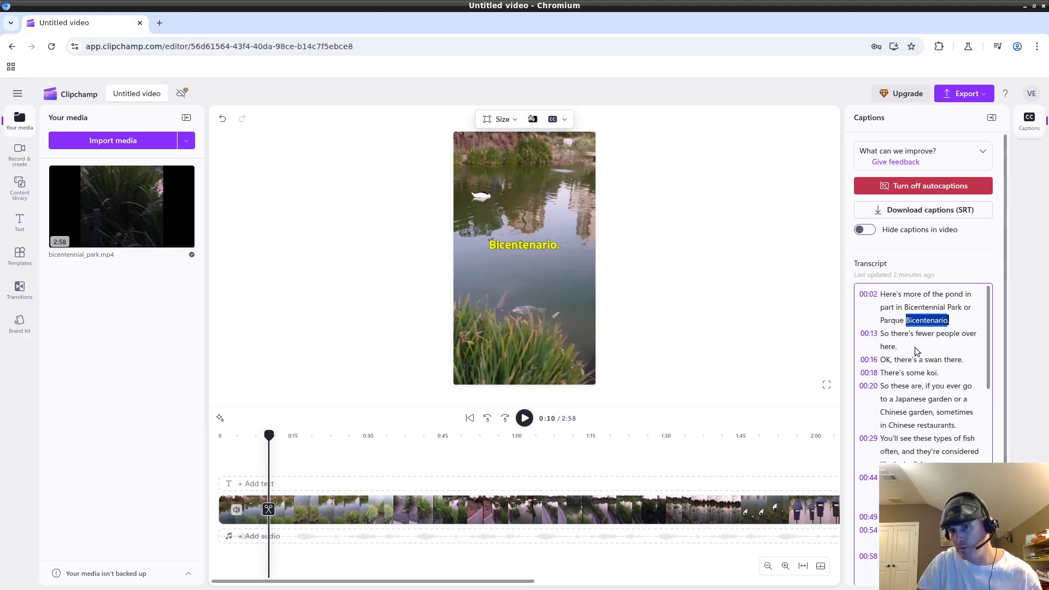
pyautogui.scroll(-10, 915, 381)
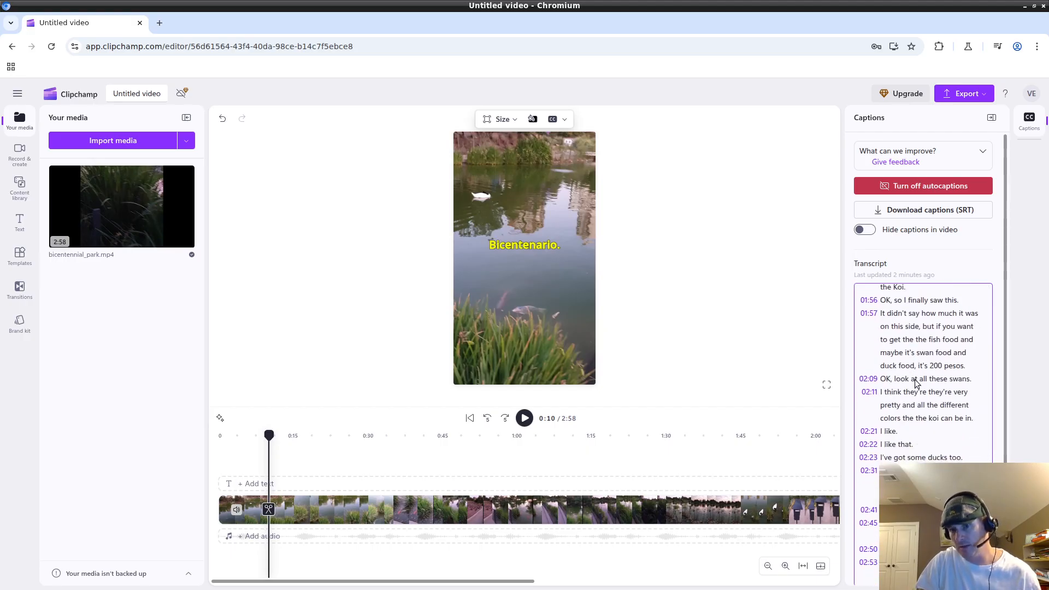
# At the video's end, step frame by frame to compare the 'Parque B' and 'Centenario in' captions.
pyautogui.press('End')
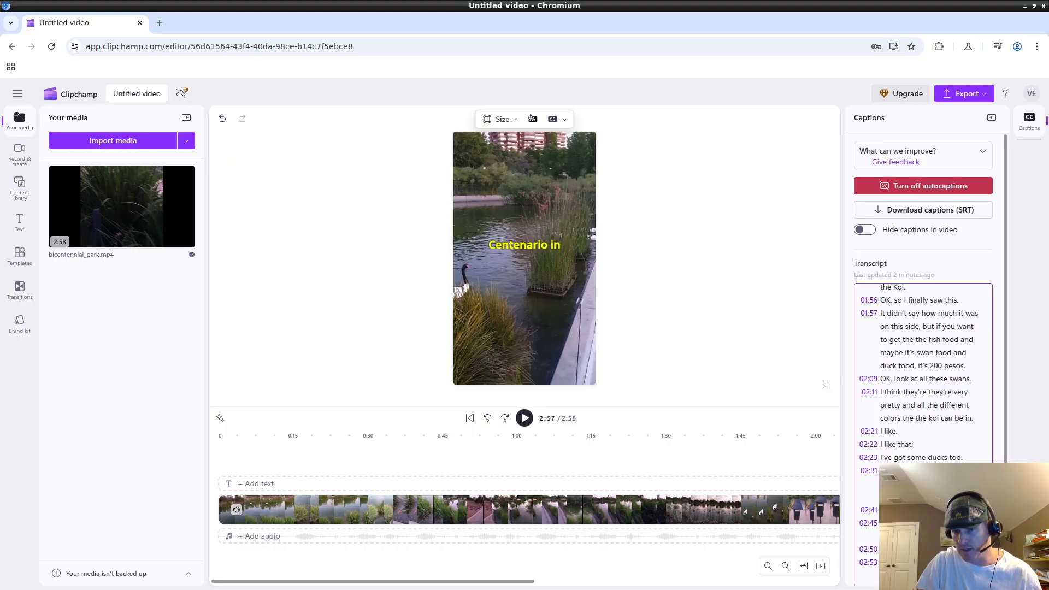
pyautogui.press('Left')
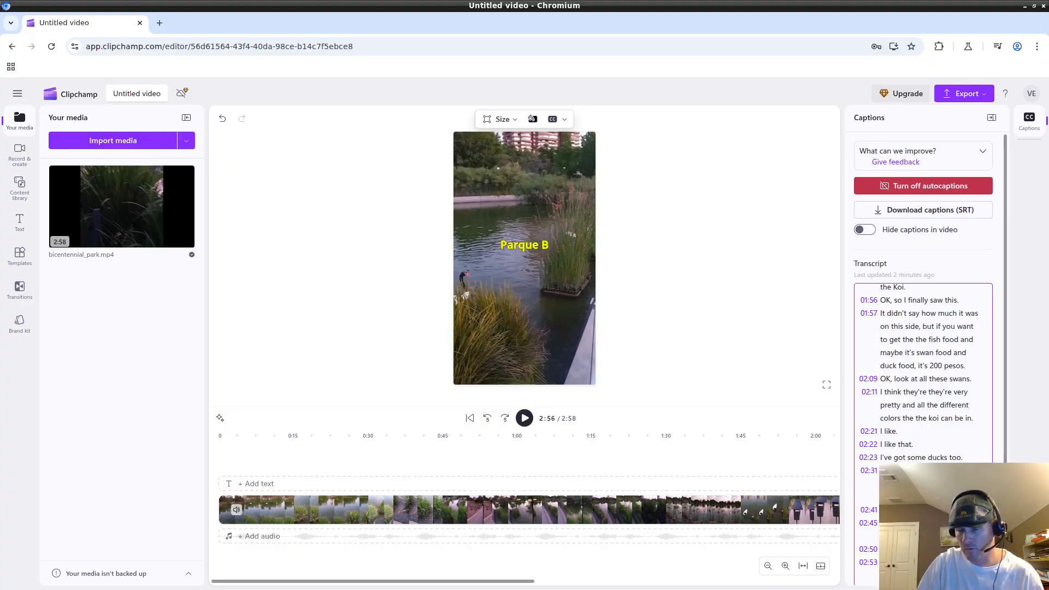
pyautogui.press('Right')
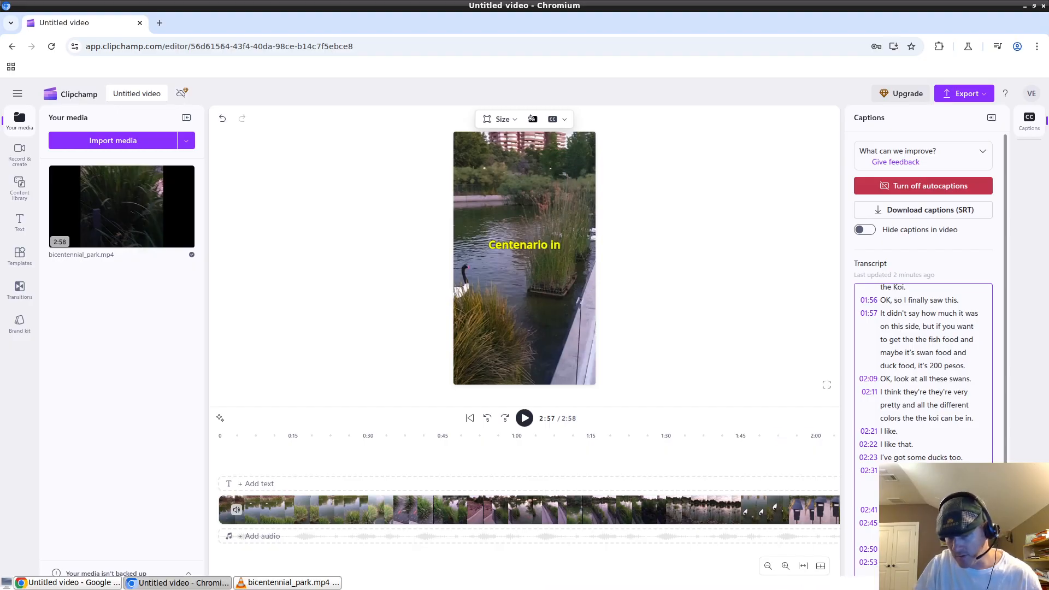
pyautogui.press('Left')
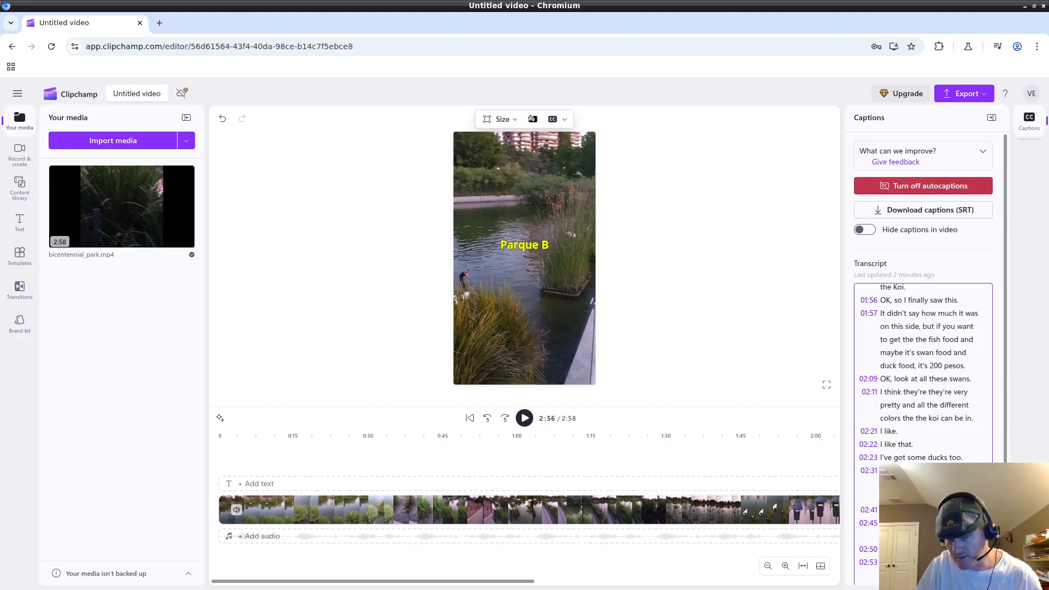
pyautogui.press('Right')
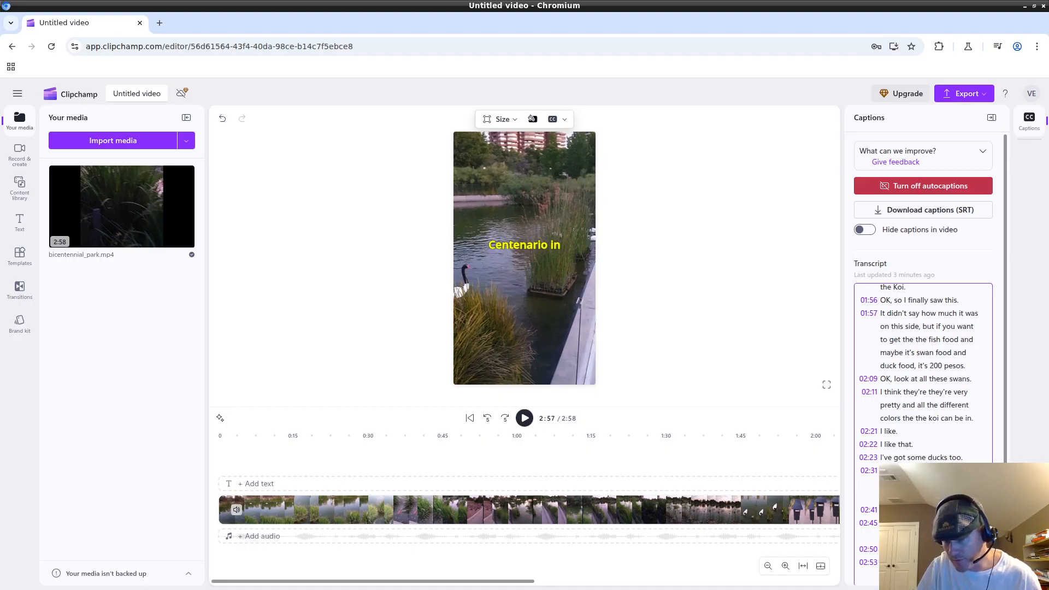
pyautogui.press('Left')
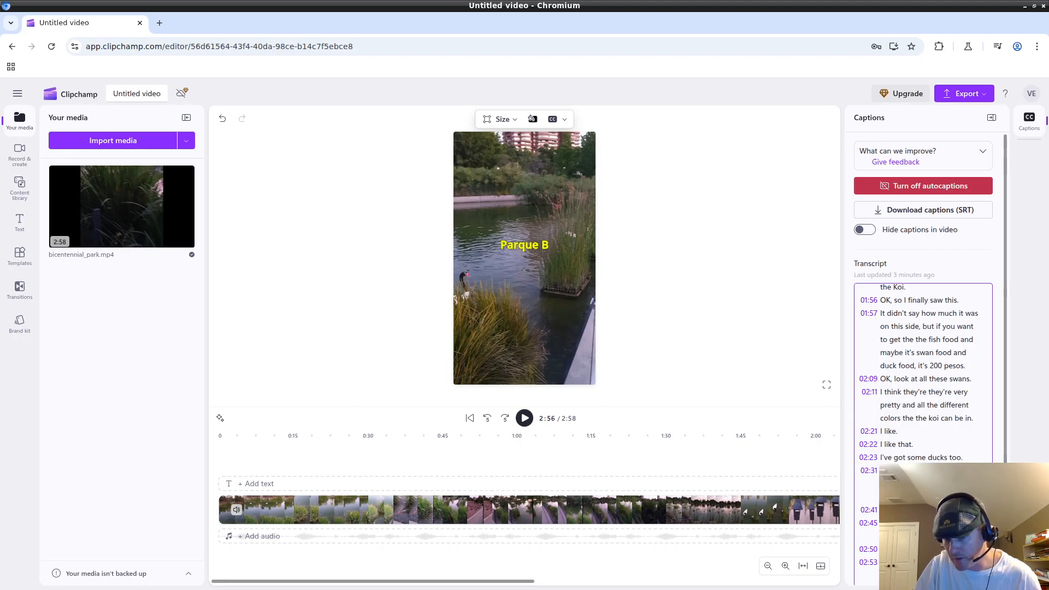
pyautogui.press('Right')
pyautogui.press('Left')
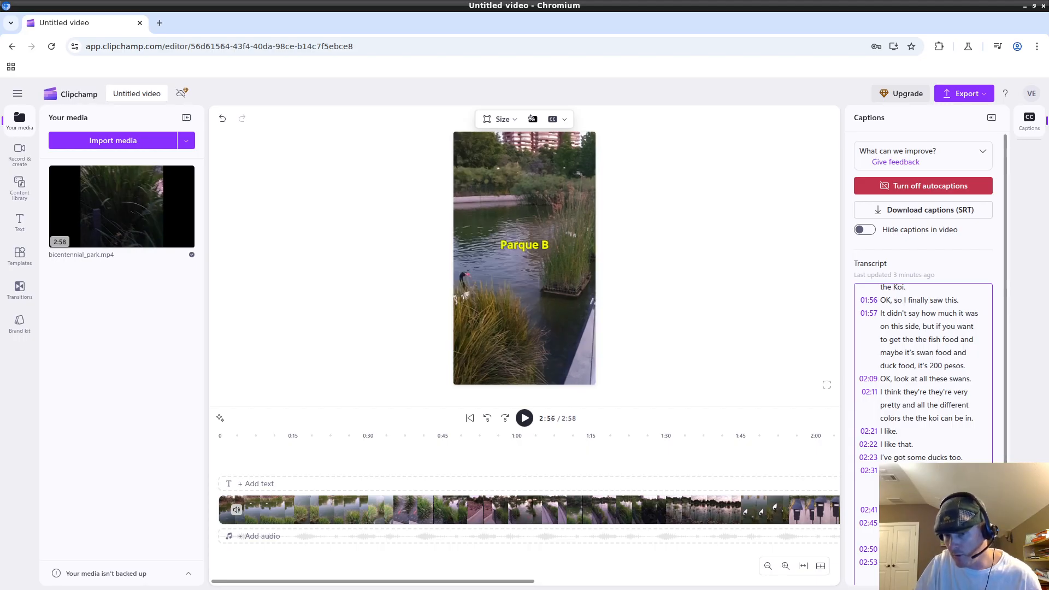
pyautogui.press('Right')
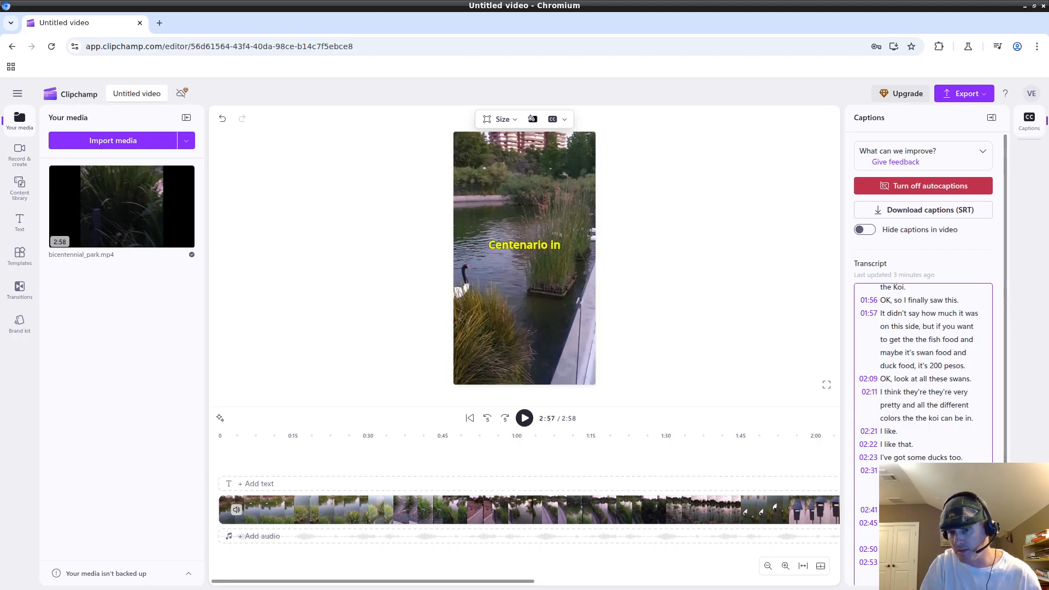
# Correct the end caption to 'Bicentenario' and play the final seconds to verify it.
pyautogui.write('Bi')
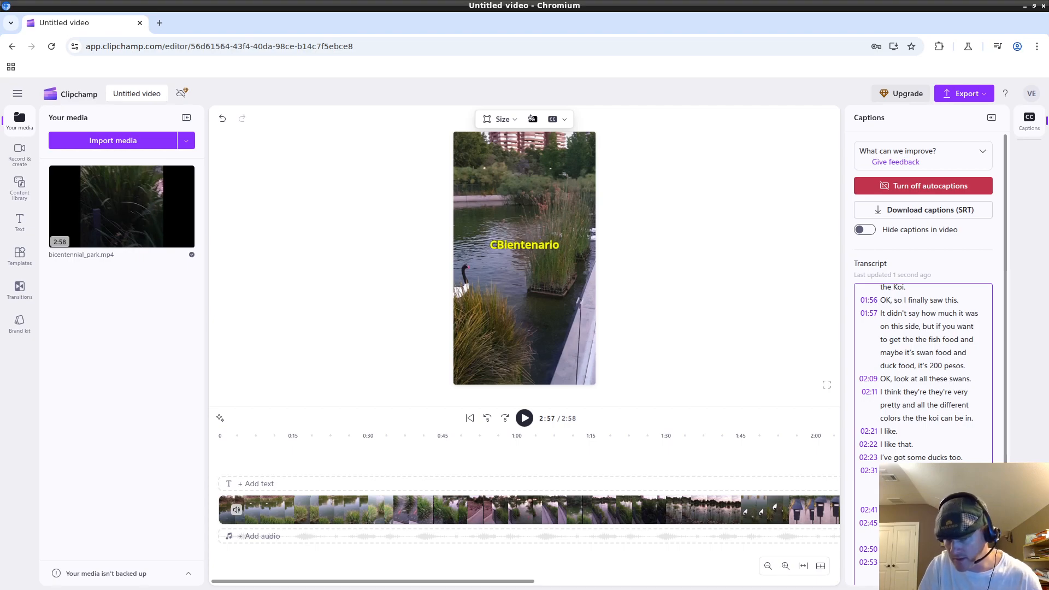
pyautogui.write('c')
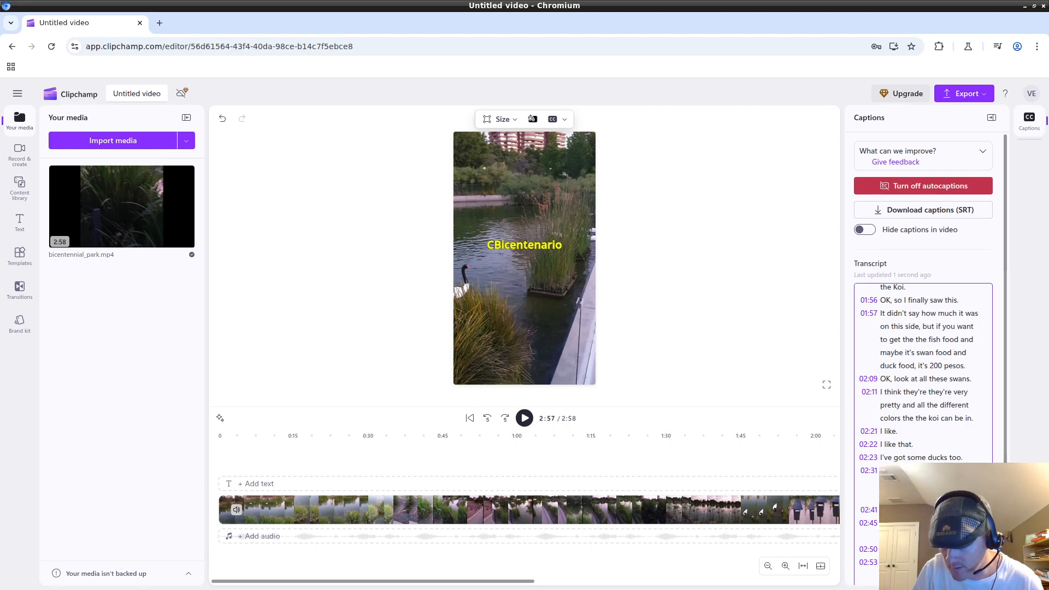
pyautogui.press('Left')
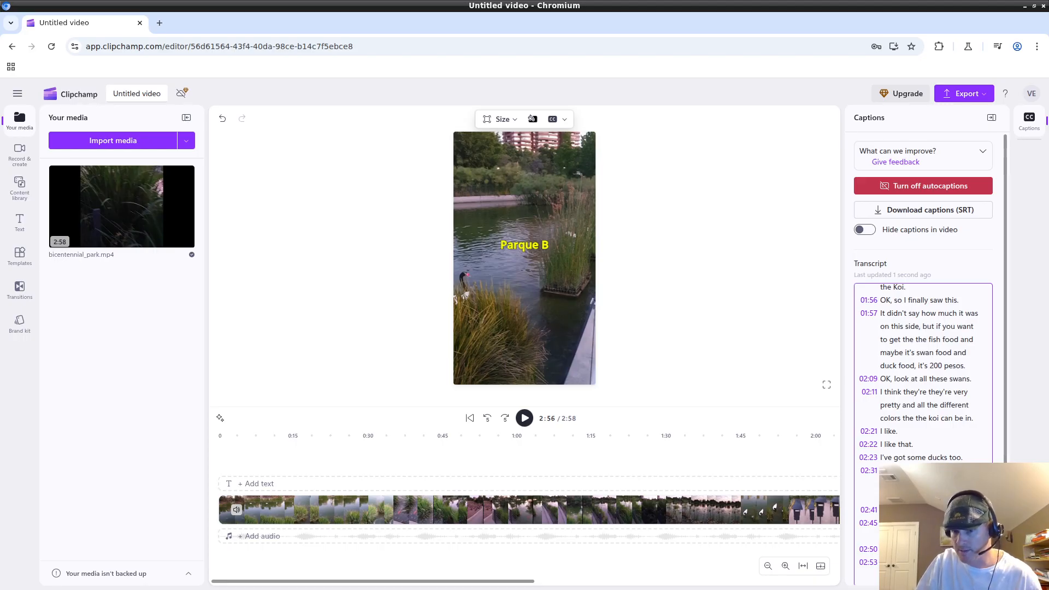
pyautogui.press('Left')
pyautogui.press('Left')
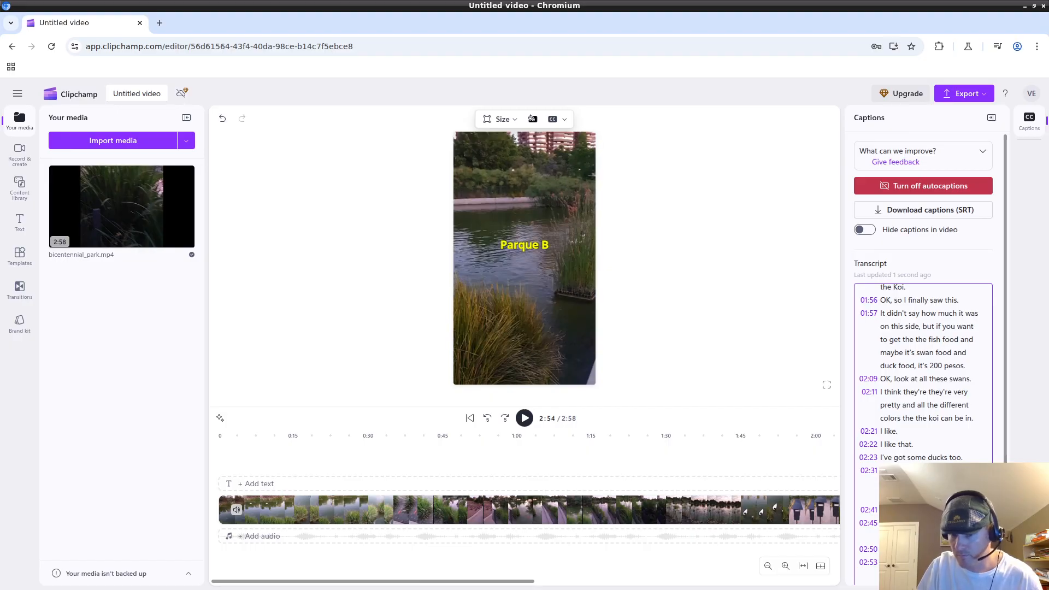
pyautogui.click(524, 418)
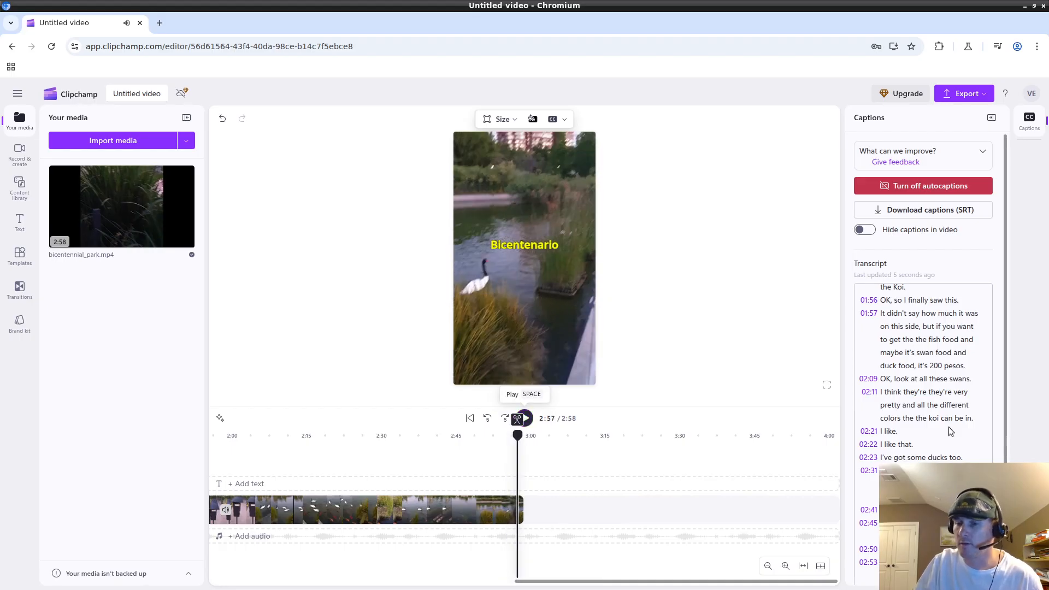
pyautogui.scroll(-1, 929, 492)
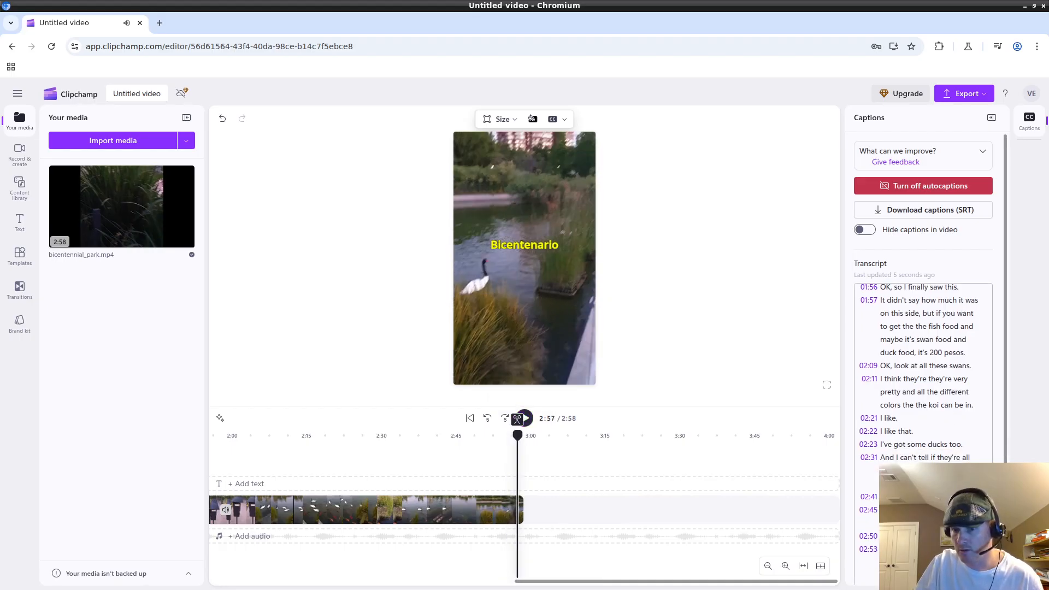
pyautogui.click(928, 562)
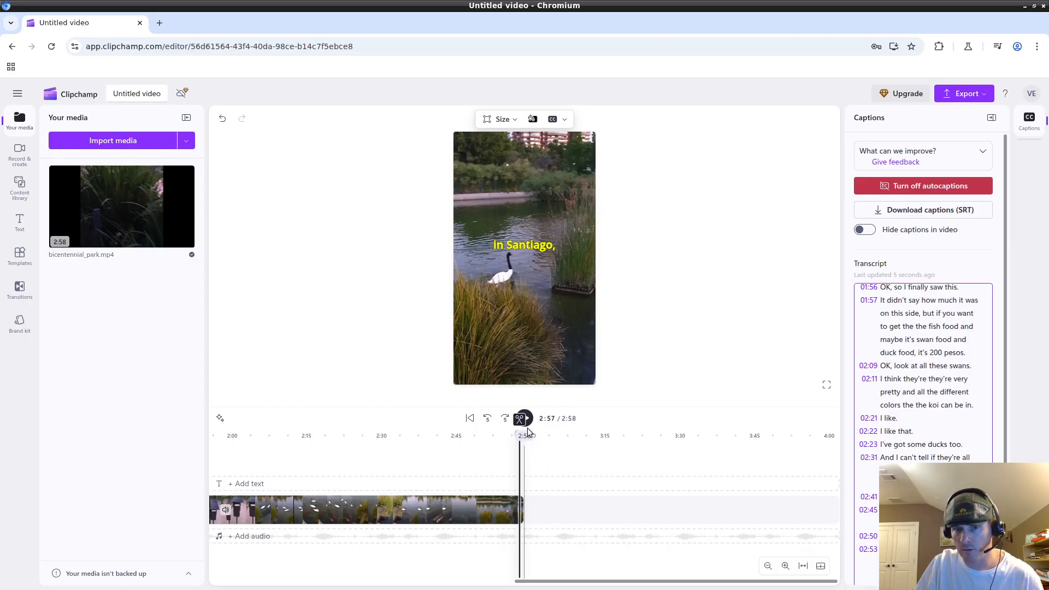
pyautogui.click(525, 418)
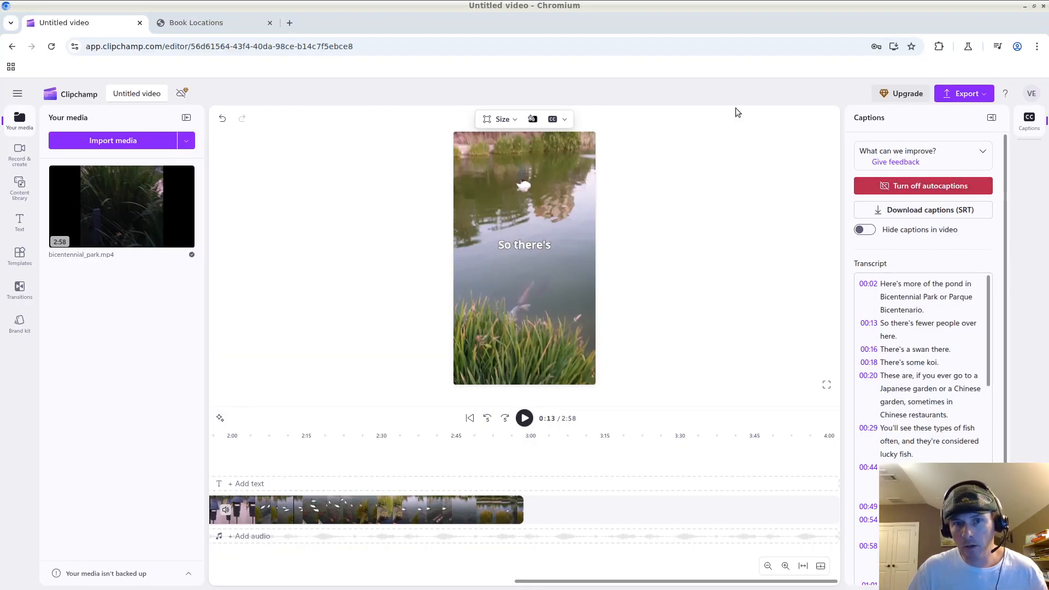
pyautogui.click(530, 244)
pyautogui.click(465, 220)
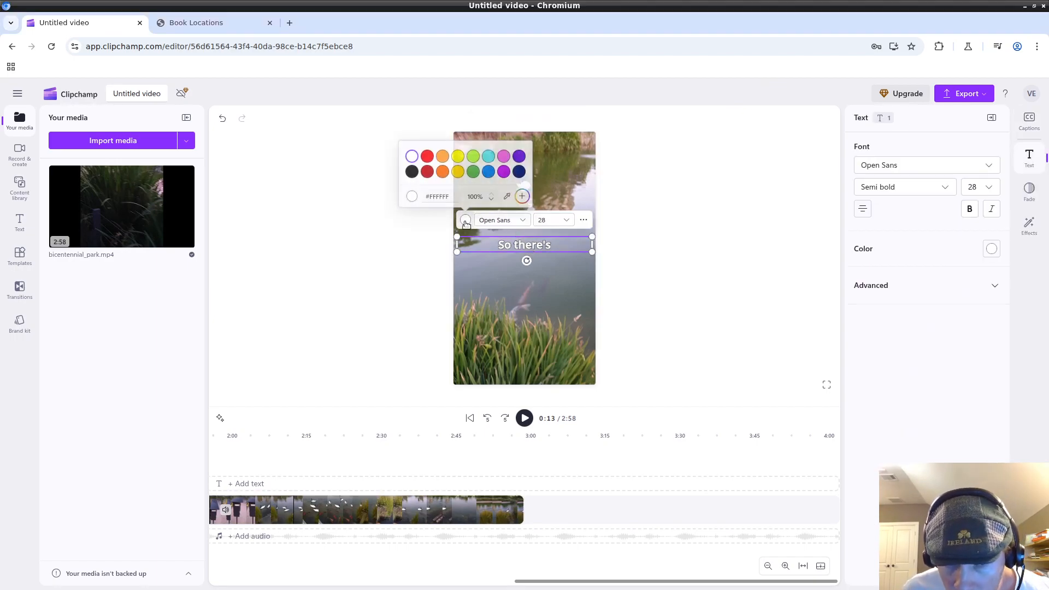
pyautogui.click(457, 155)
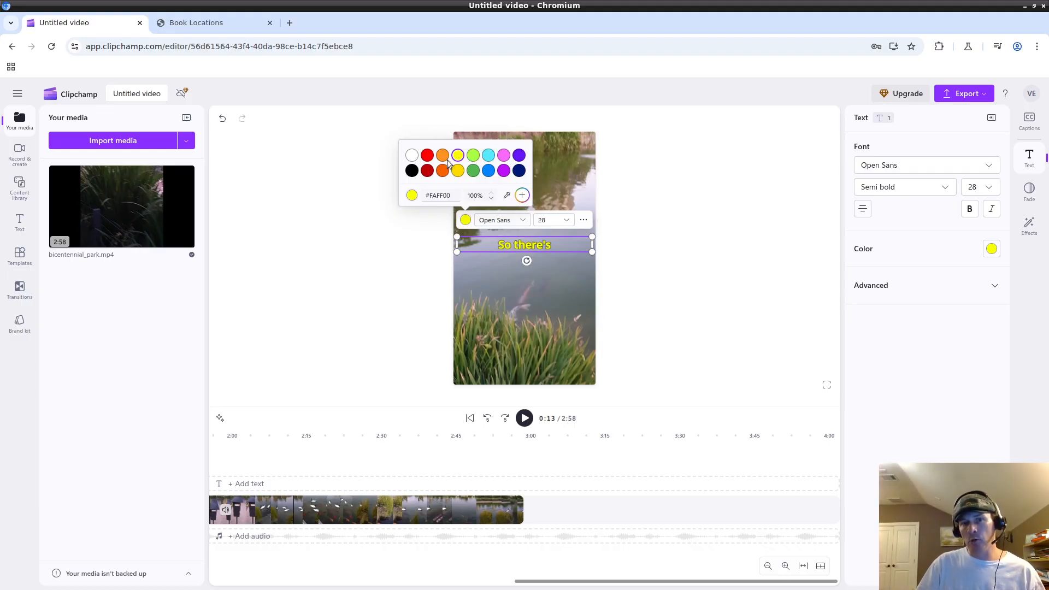
pyautogui.click(443, 157)
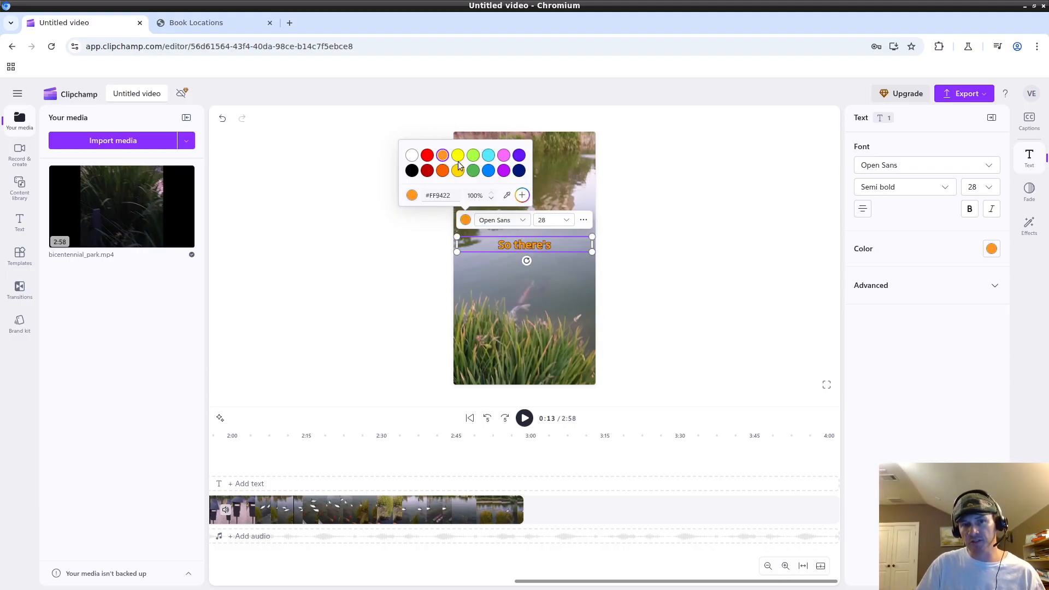
pyautogui.click(458, 157)
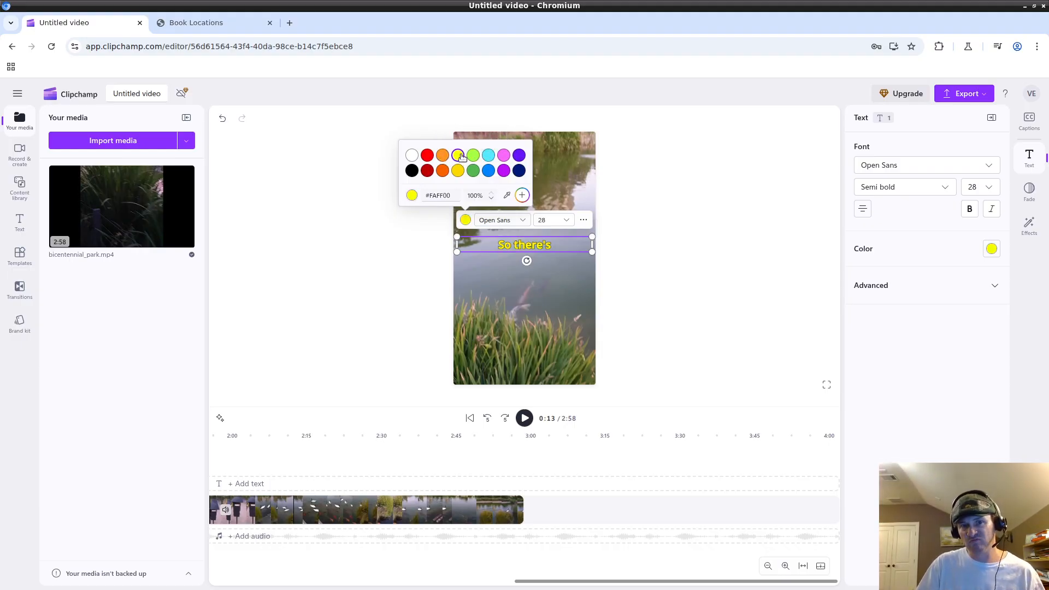
pyautogui.click(413, 157)
pyautogui.click(702, 296)
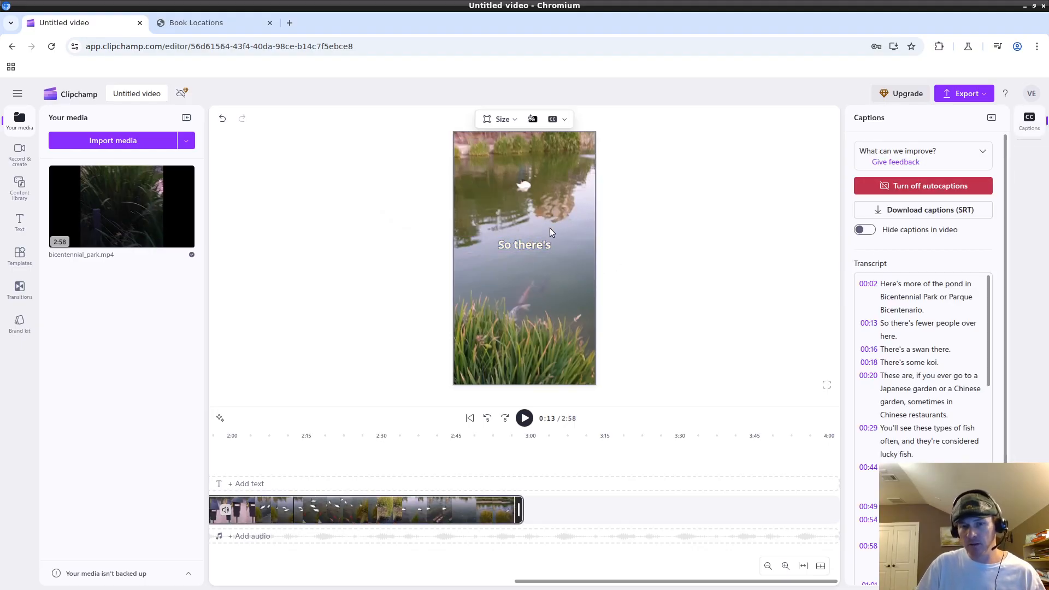
# Show the text style presets and move the playhead to about 2:21.
pyautogui.click(374, 485)
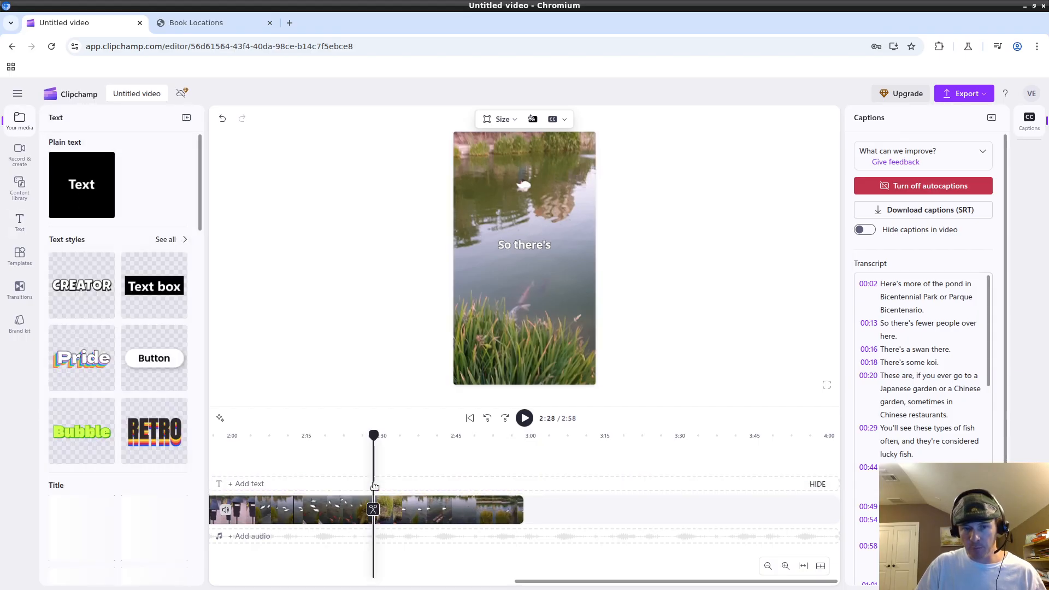
pyautogui.moveTo(371, 475); pyautogui.dragTo(364, 474)
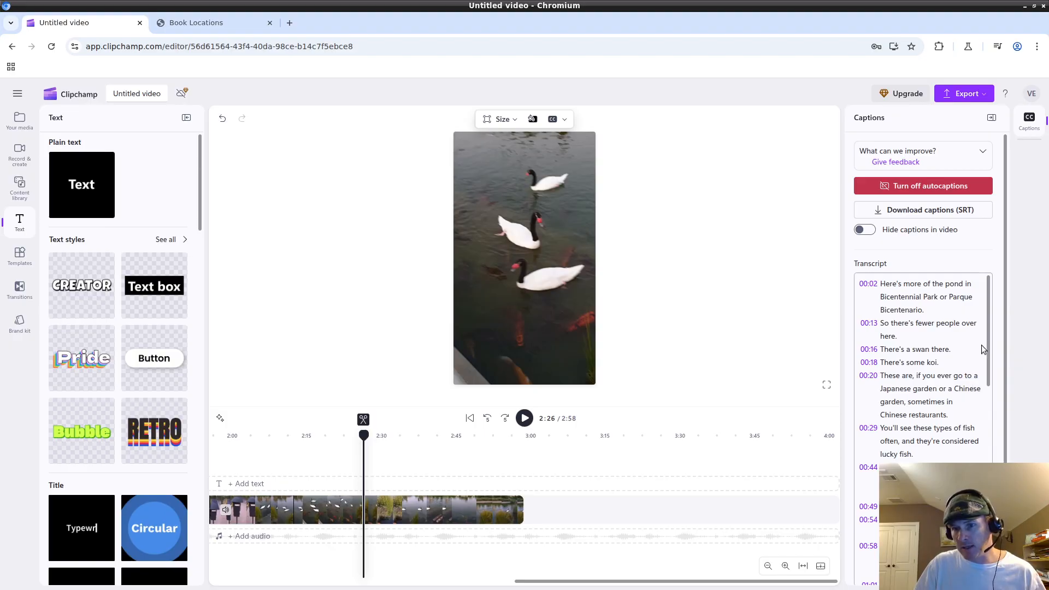
pyautogui.moveTo(988, 326); pyautogui.dragTo(997, 492)
pyautogui.moveTo(364, 435); pyautogui.dragTo(336, 425)
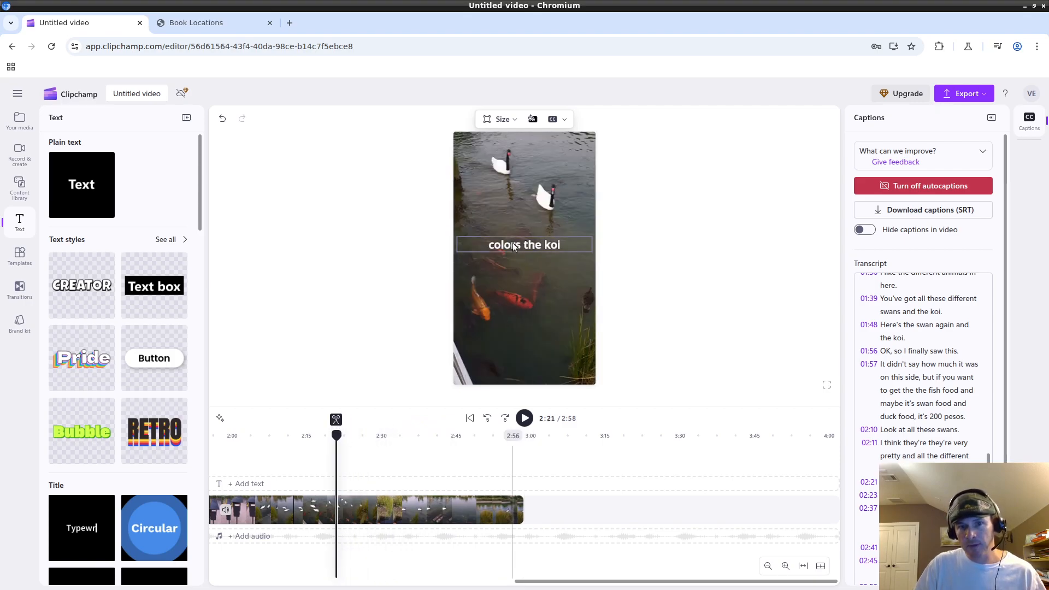
# Set the caption text size to 28 after trying 32.
pyautogui.click(513, 247)
pyautogui.click(551, 219)
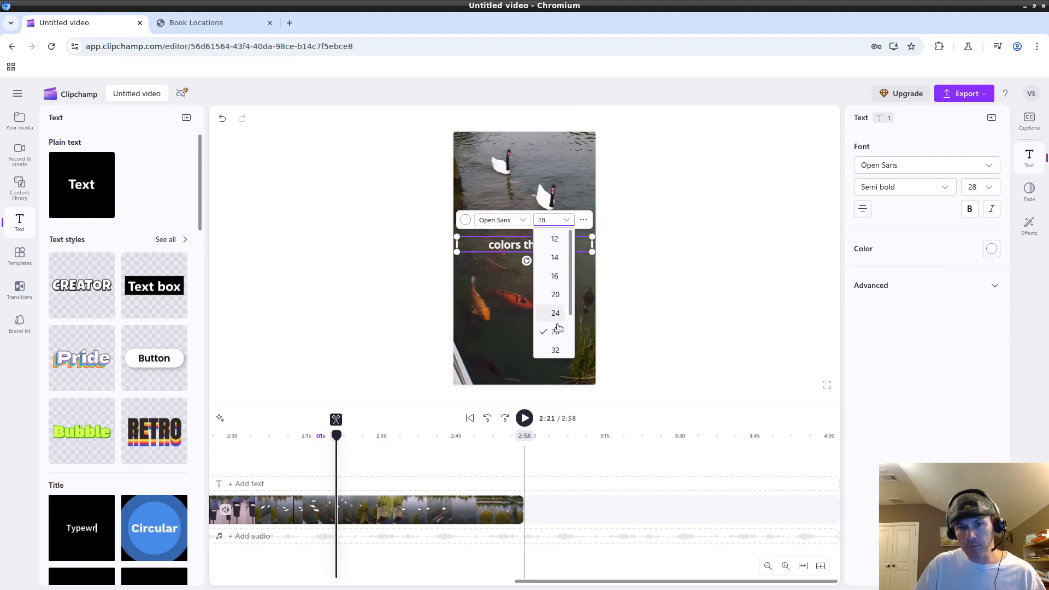
pyautogui.click(556, 350)
pyautogui.click(648, 280)
pyautogui.click(559, 247)
pyautogui.click(551, 219)
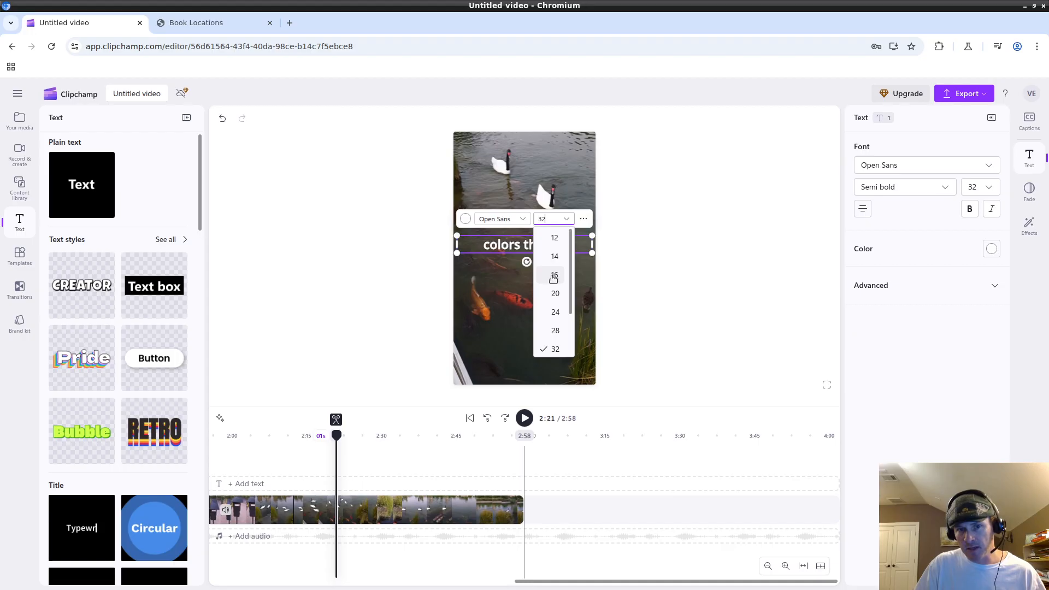
pyautogui.click(555, 330)
pyautogui.click(680, 251)
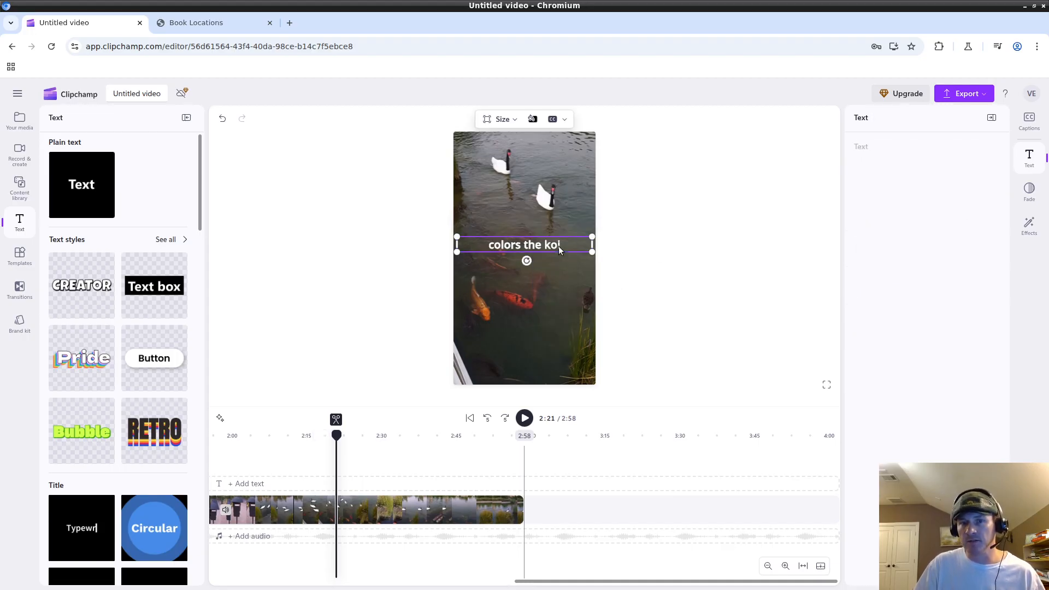
pyautogui.click(519, 283)
# Play from 2:21 and scrub the playhead between 2:24 and 2:51, ending near 2:44.
pyautogui.click(524, 418)
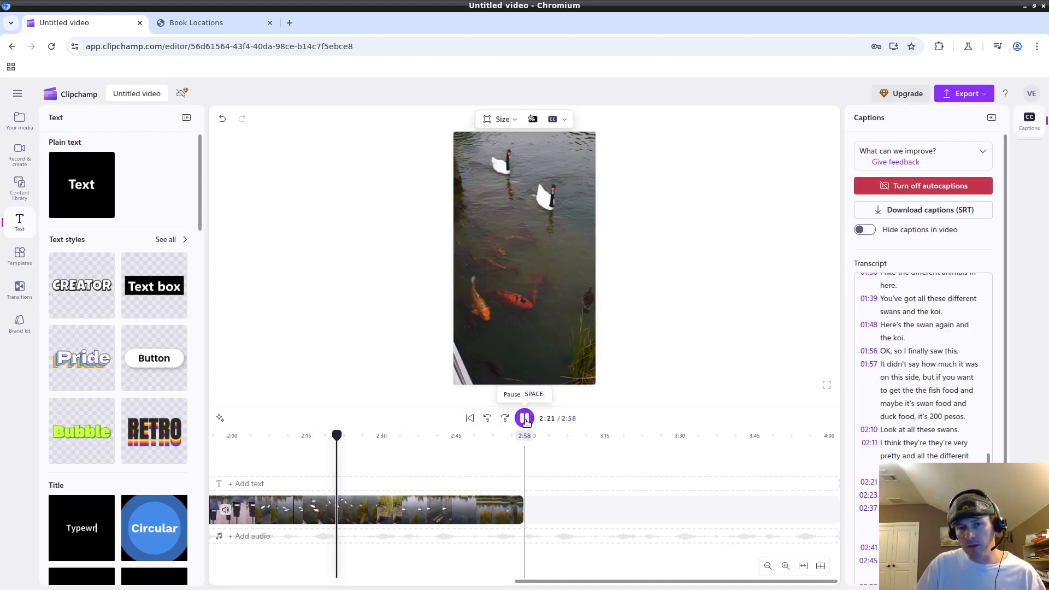
pyautogui.click(525, 418)
pyautogui.moveTo(339, 436)
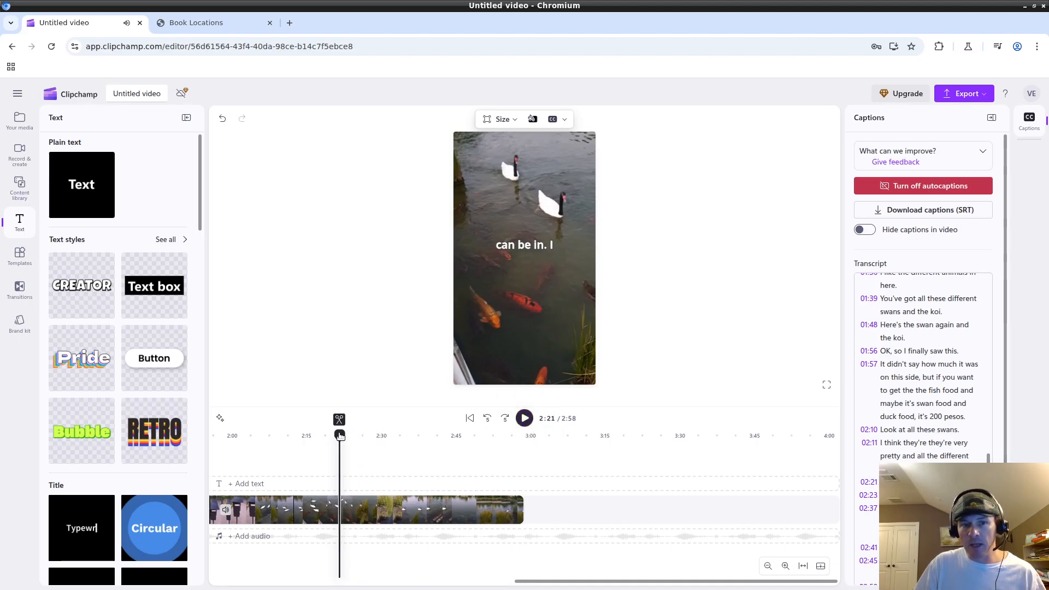
pyautogui.moveTo(339, 436); pyautogui.dragTo(447, 437)
pyautogui.click(568, 221)
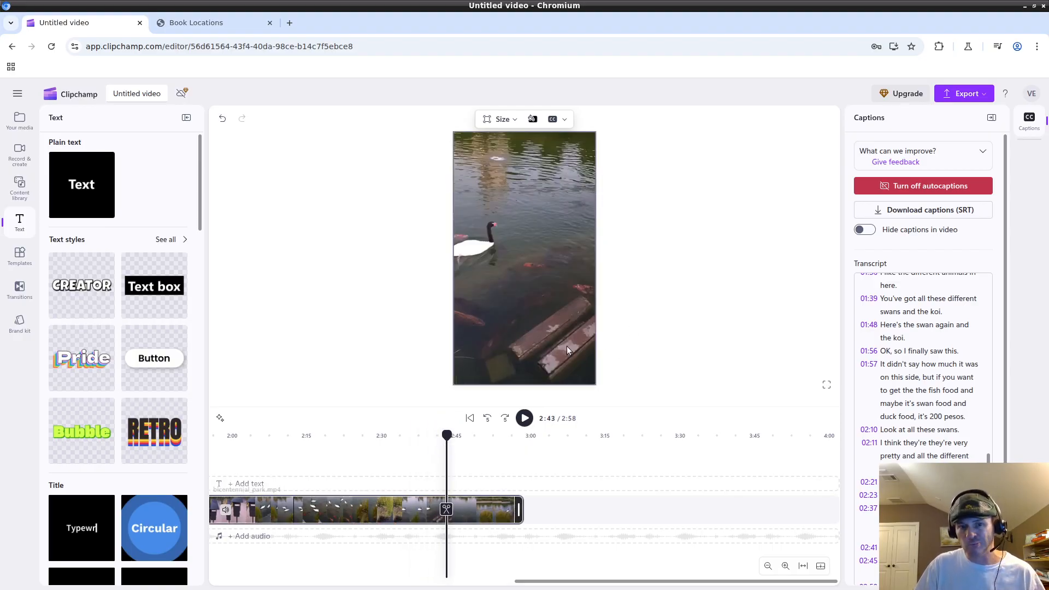
pyautogui.moveTo(446, 436)
pyautogui.mouseDown()
pyautogui.moveTo(486, 435)
pyautogui.moveTo(379, 435)
pyautogui.moveTo(359, 412)
pyautogui.moveTo(456, 419)
pyautogui.mouseUp()
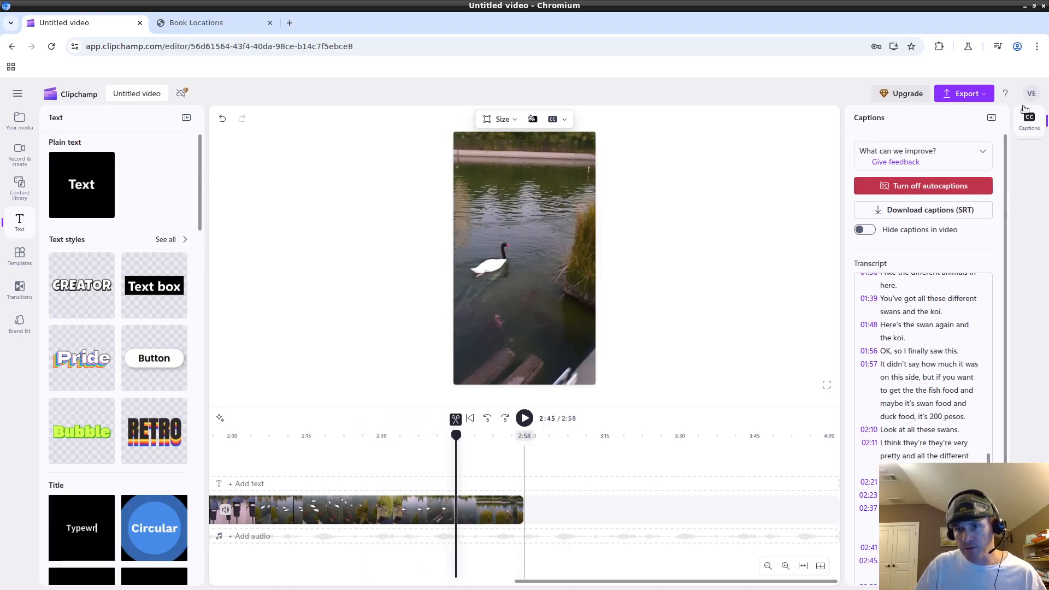
pyautogui.moveTo(456, 436); pyautogui.dragTo(423, 437)
# Try shadow and outline on the 'koi or there' caption, leaving the outline on and no shadow.
pyautogui.click(529, 243)
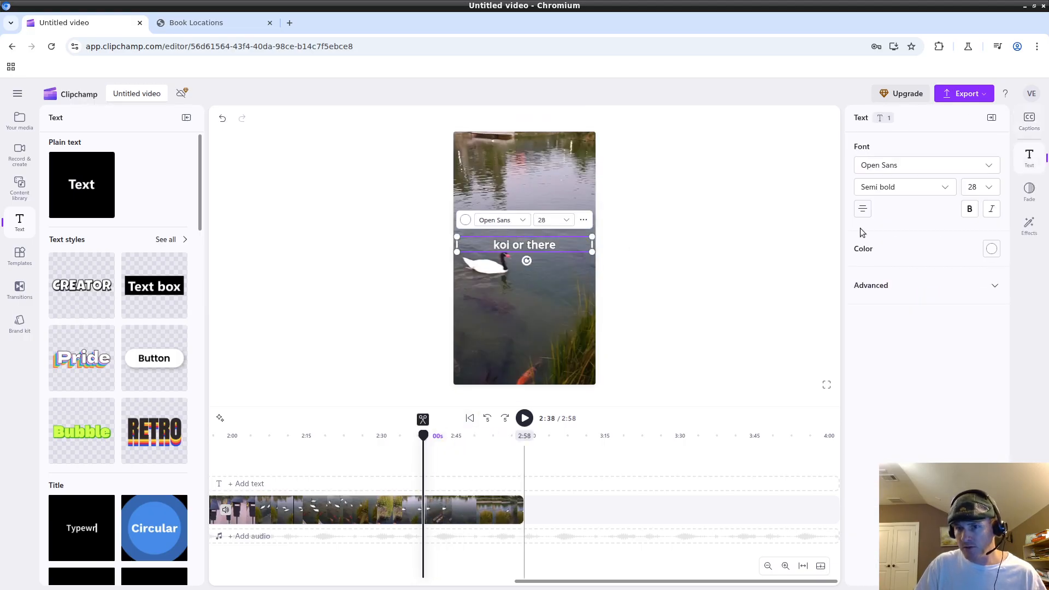
pyautogui.click(994, 285)
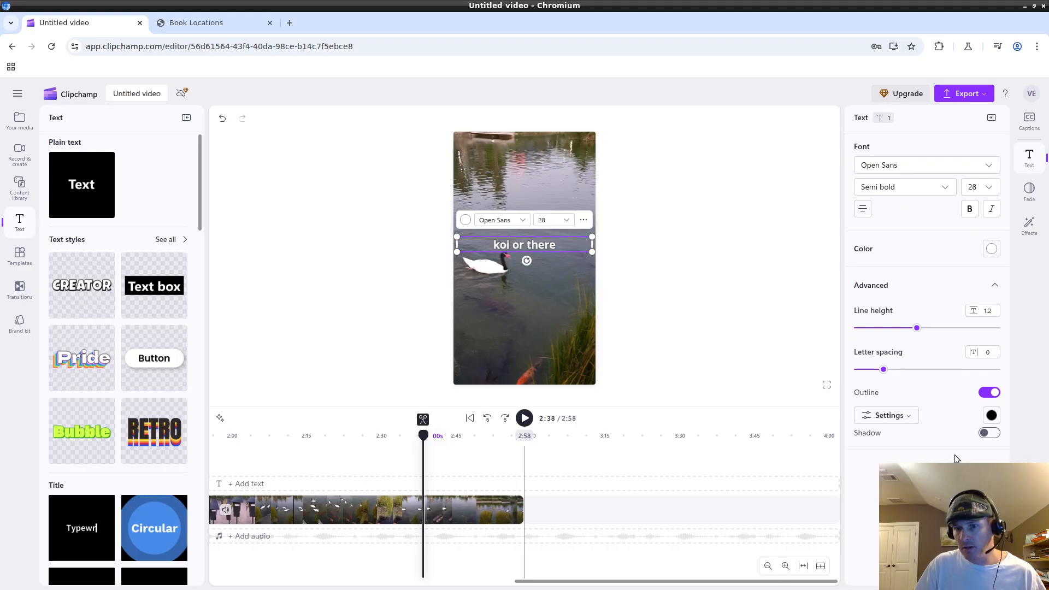
pyautogui.click(988, 434)
pyautogui.click(988, 434)
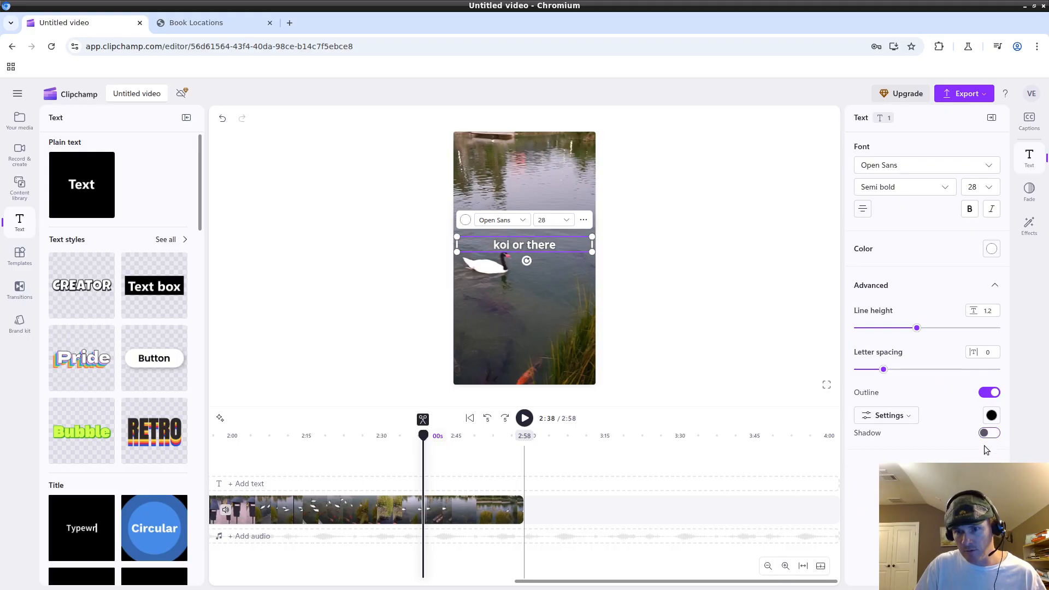
pyautogui.click(986, 397)
pyautogui.click(985, 397)
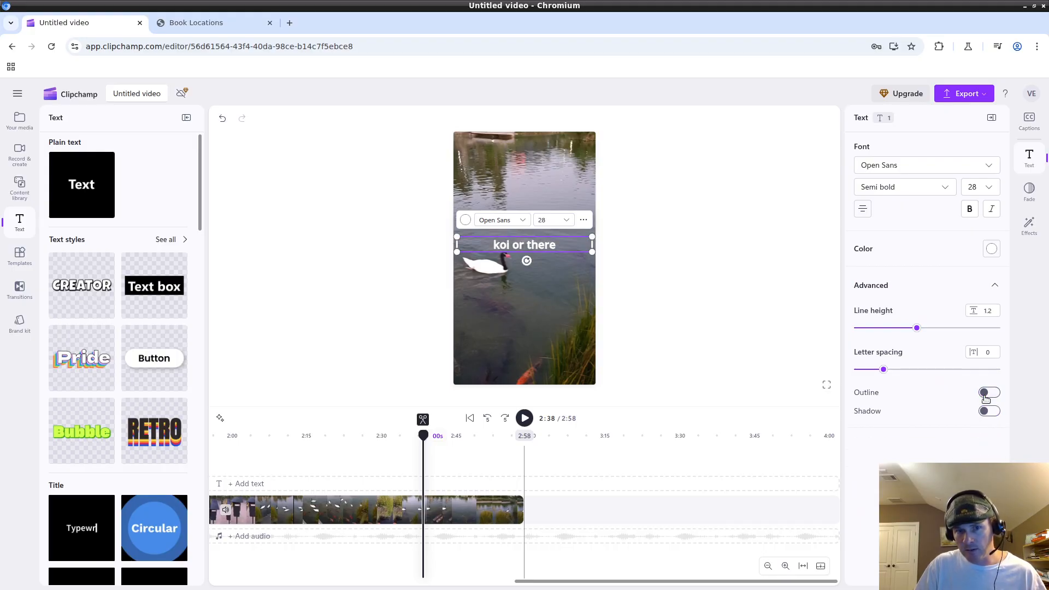
pyautogui.click(986, 397)
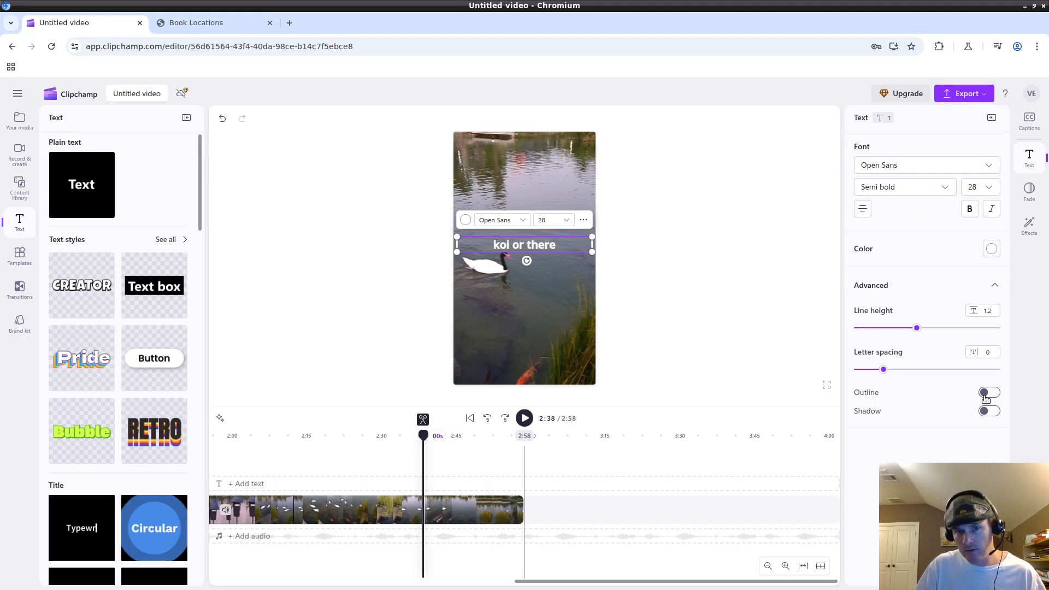
pyautogui.click(986, 397)
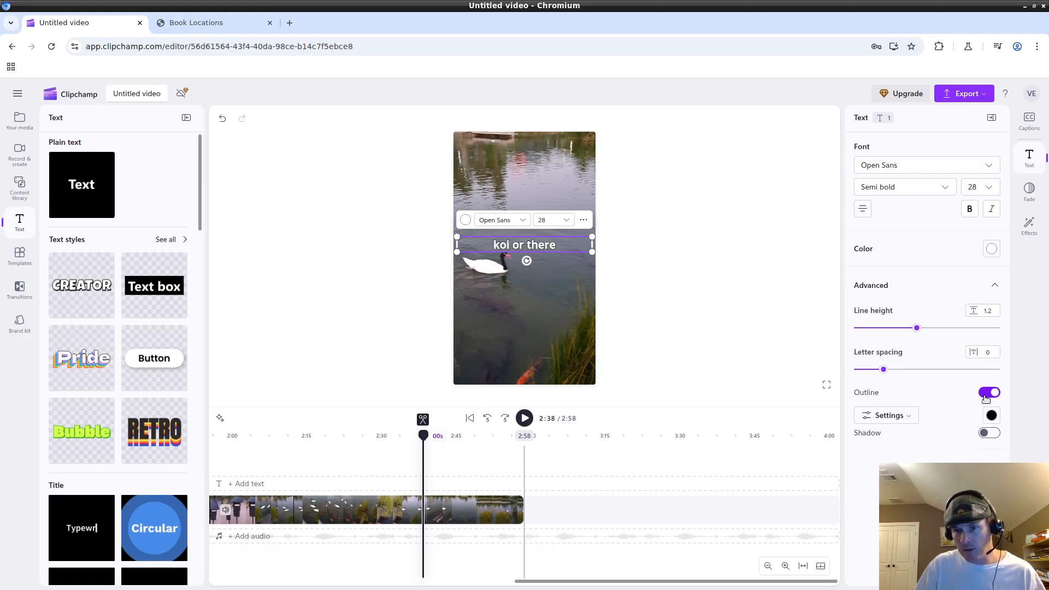
pyautogui.click(985, 397)
pyautogui.click(986, 397)
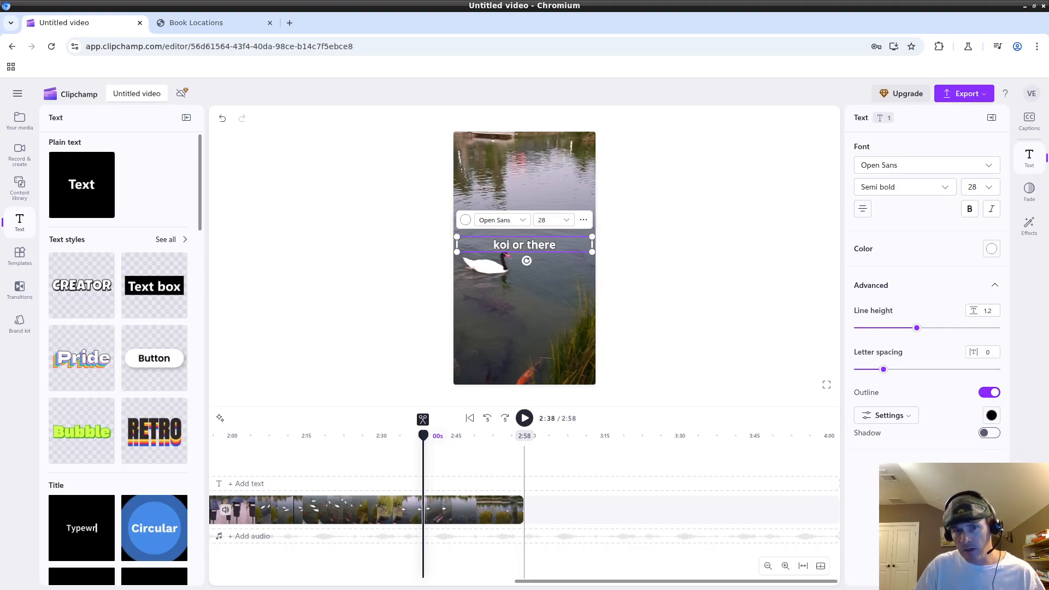
pyautogui.click(984, 434)
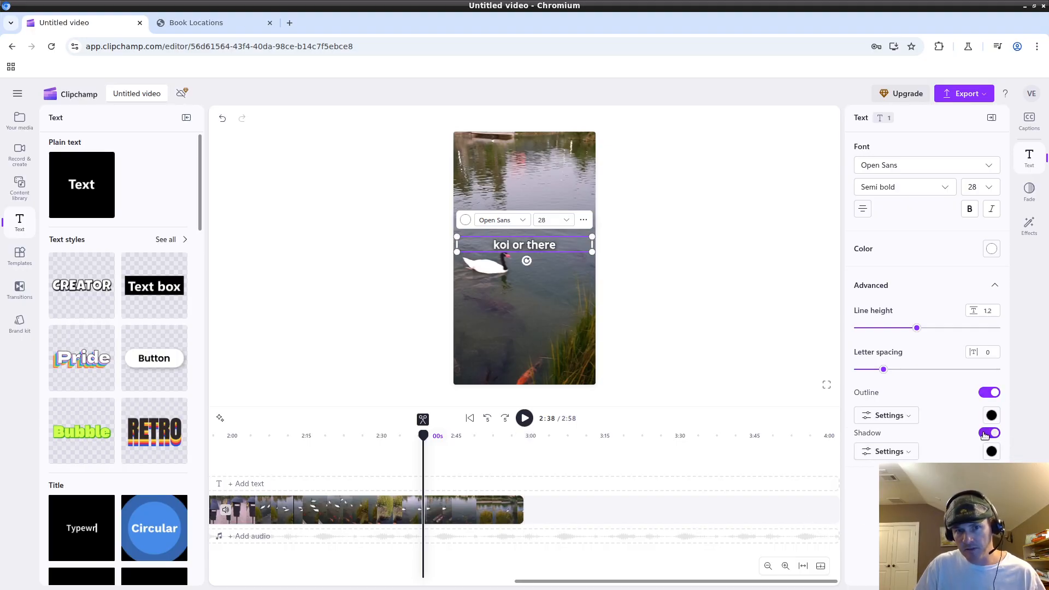
pyautogui.click(984, 434)
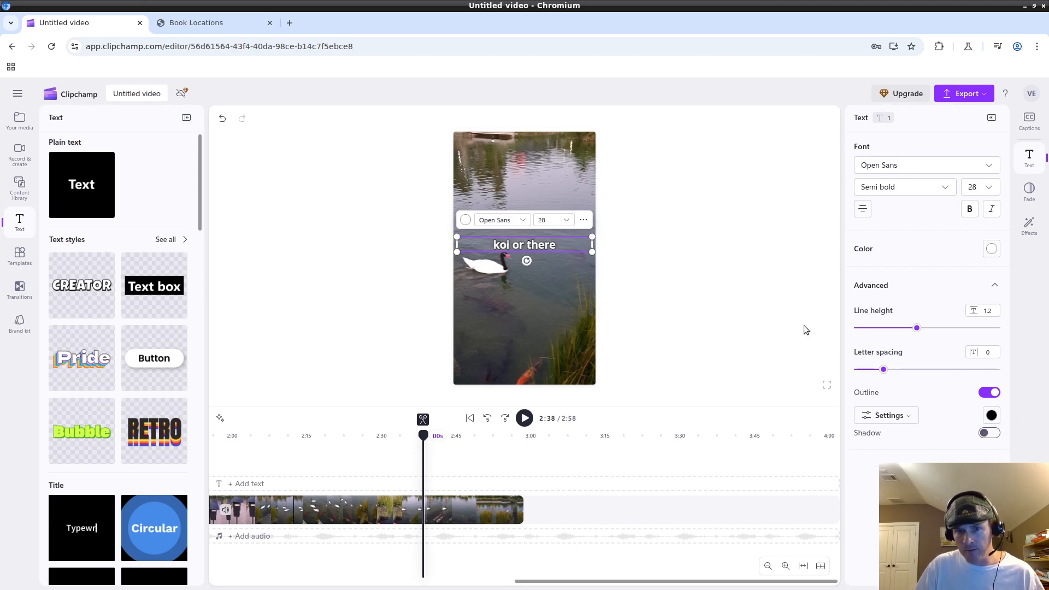
pyautogui.click(679, 210)
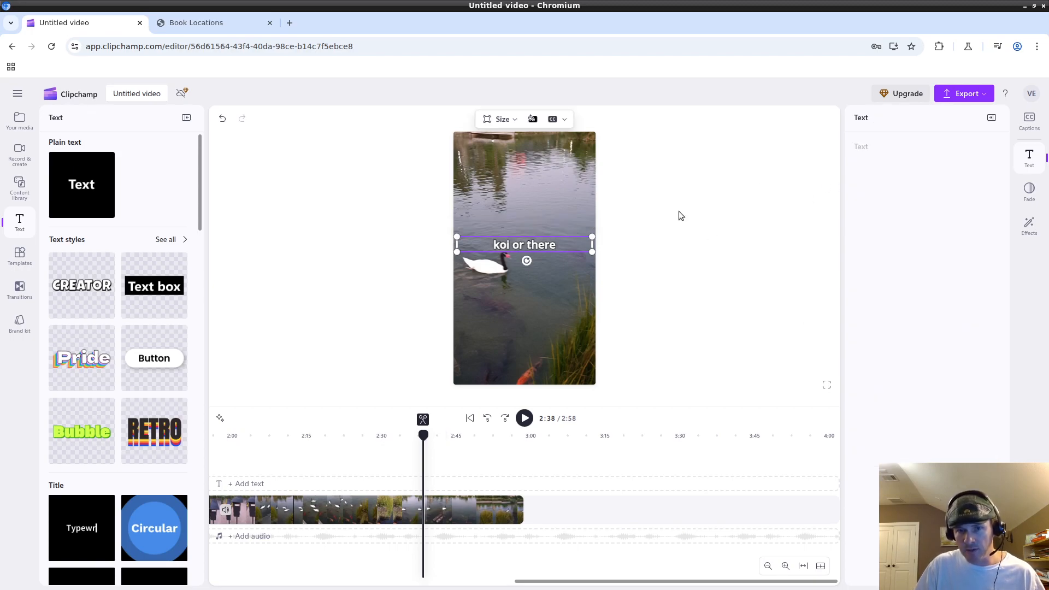
pyautogui.click(555, 244)
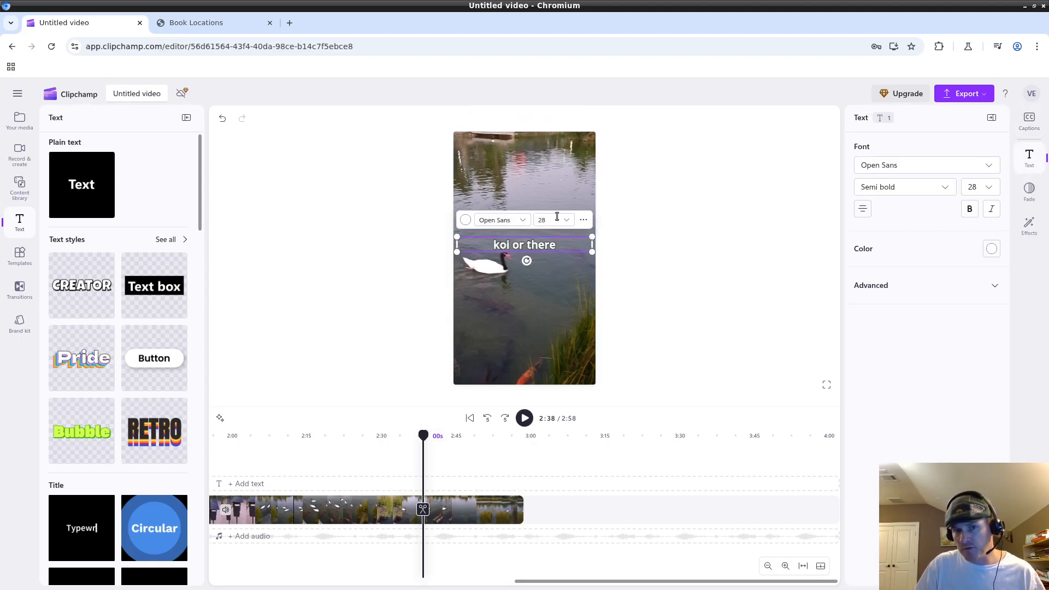
pyautogui.click(704, 275)
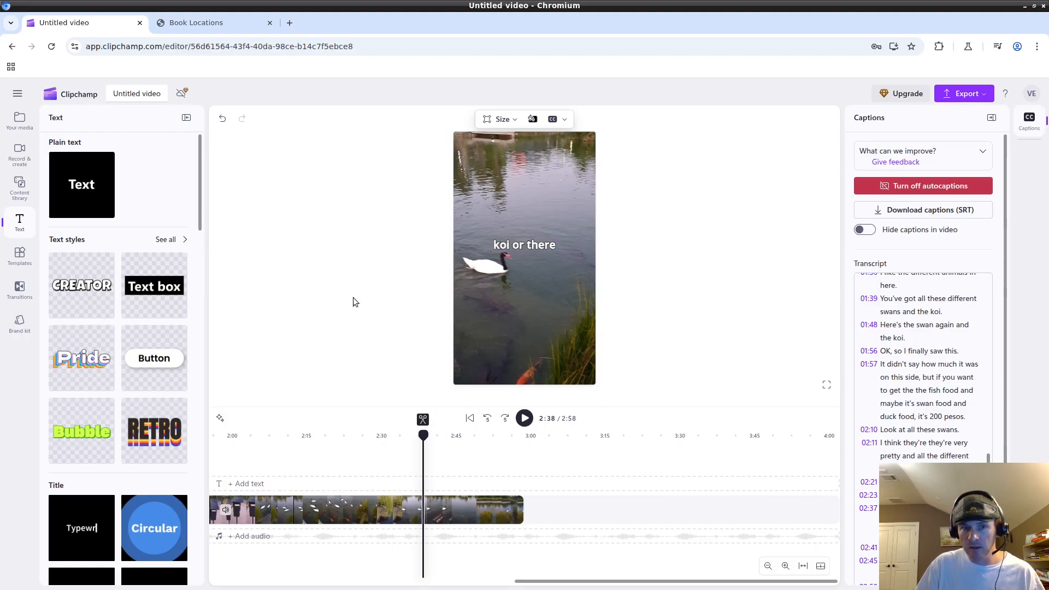
pyautogui.click(534, 246)
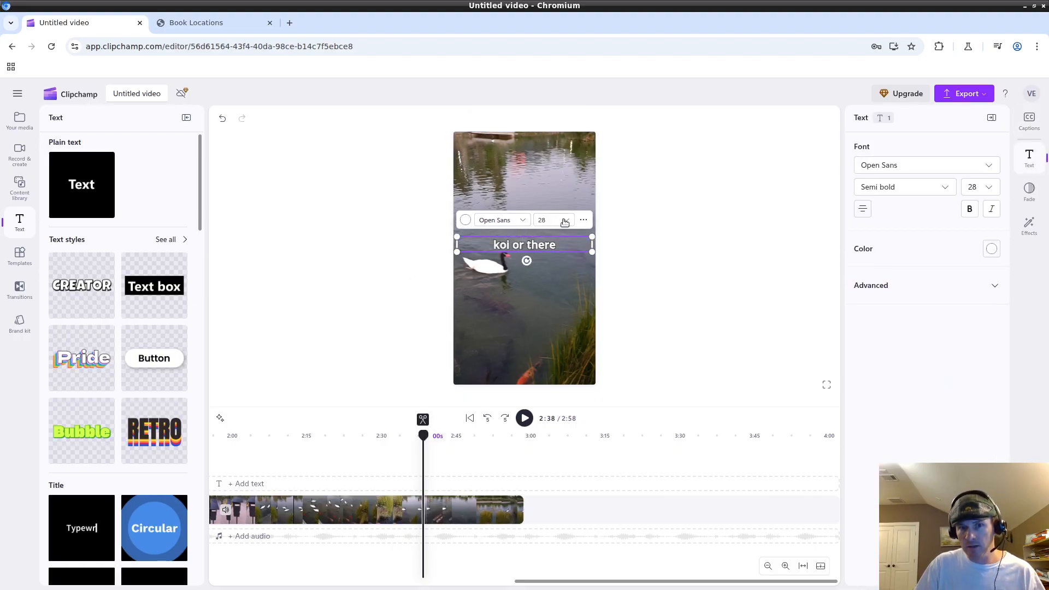
pyautogui.click(508, 220)
pyautogui.click(553, 220)
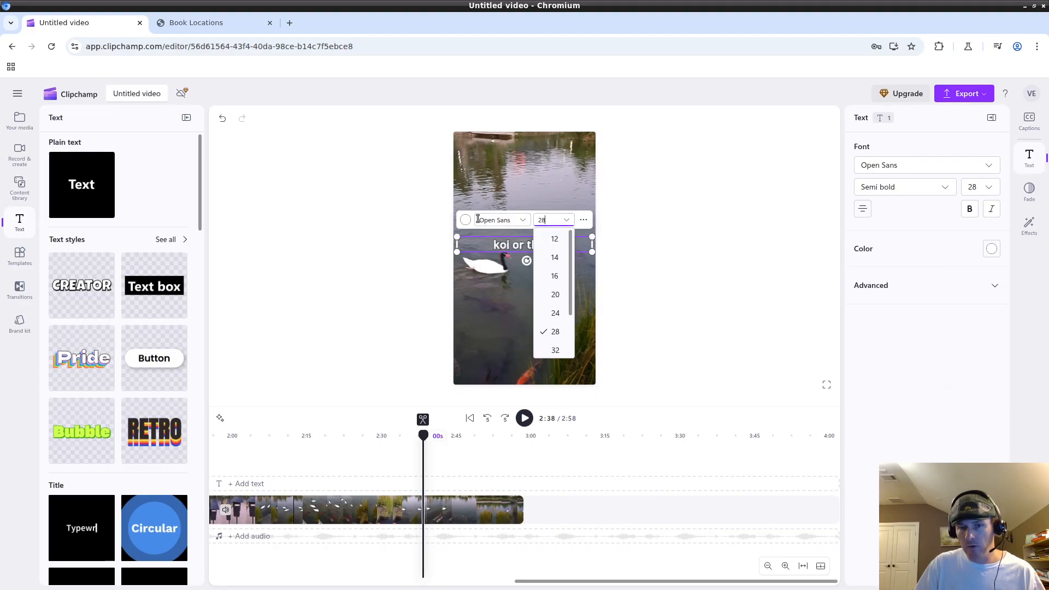
pyautogui.click(464, 221)
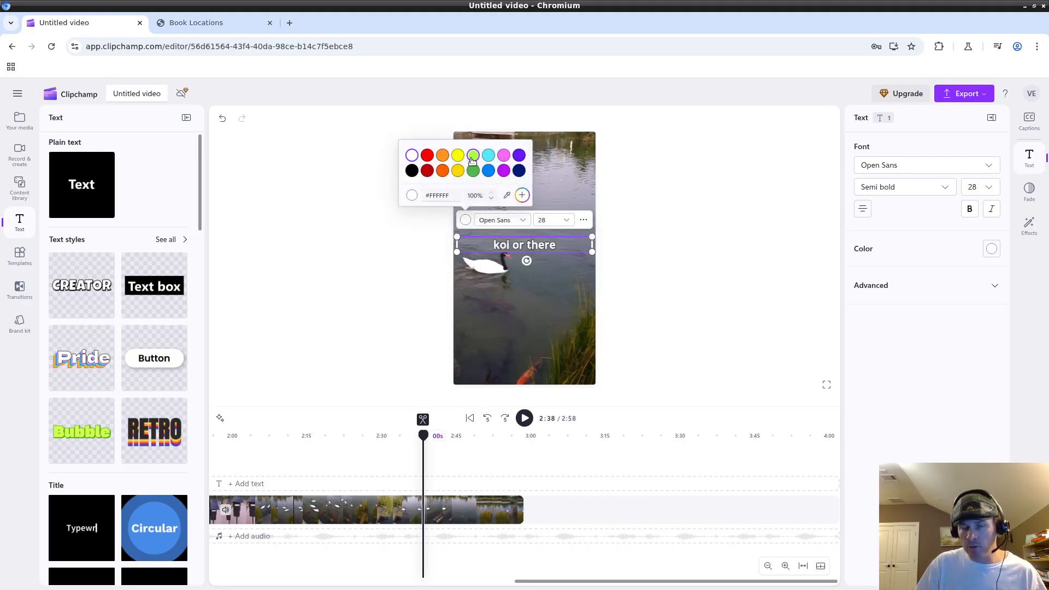
pyautogui.click(755, 344)
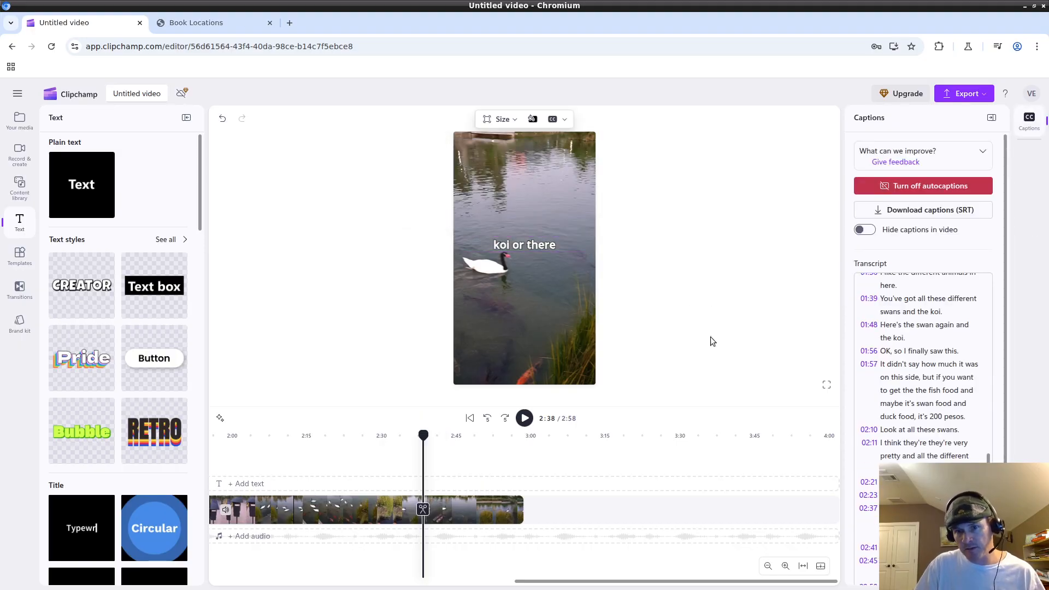
pyautogui.scroll(10, 951, 381)
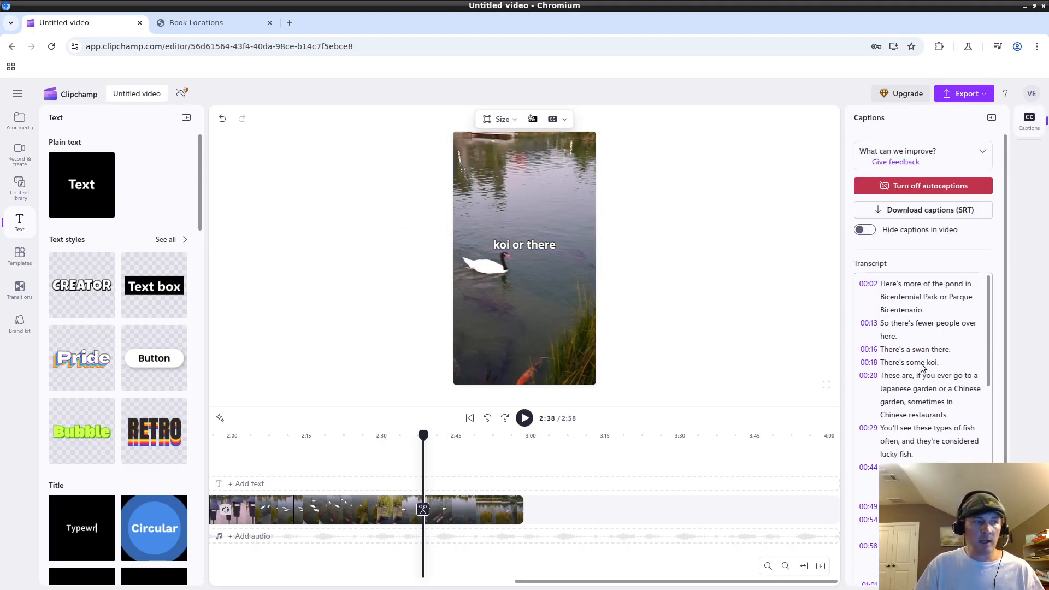
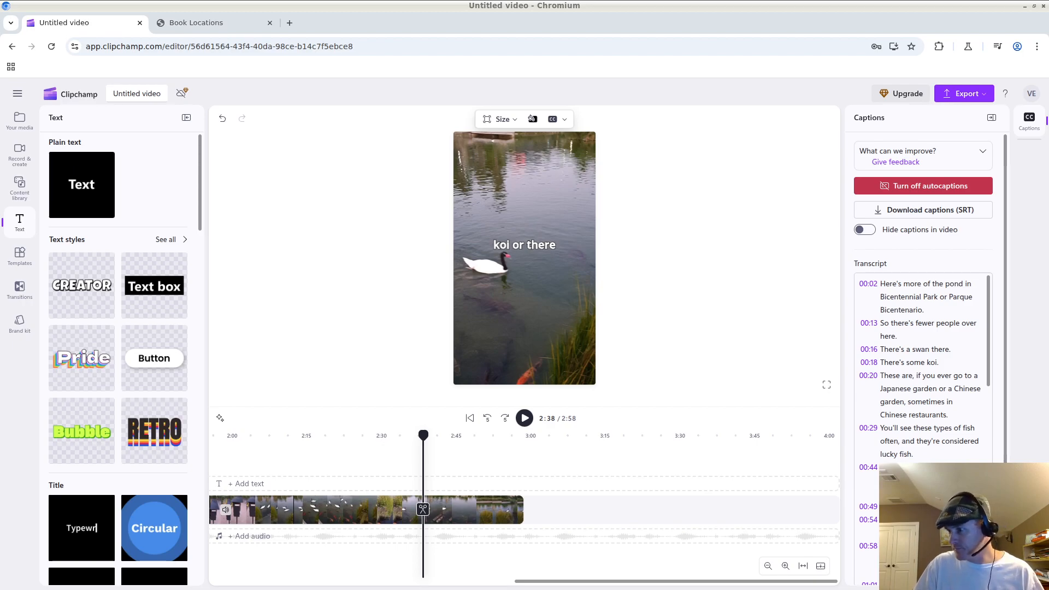
# Select the coloring-book promo line in Pluma, then view the Book Locations page in the browser.
pyautogui.hotkey('alt', 'Tab')
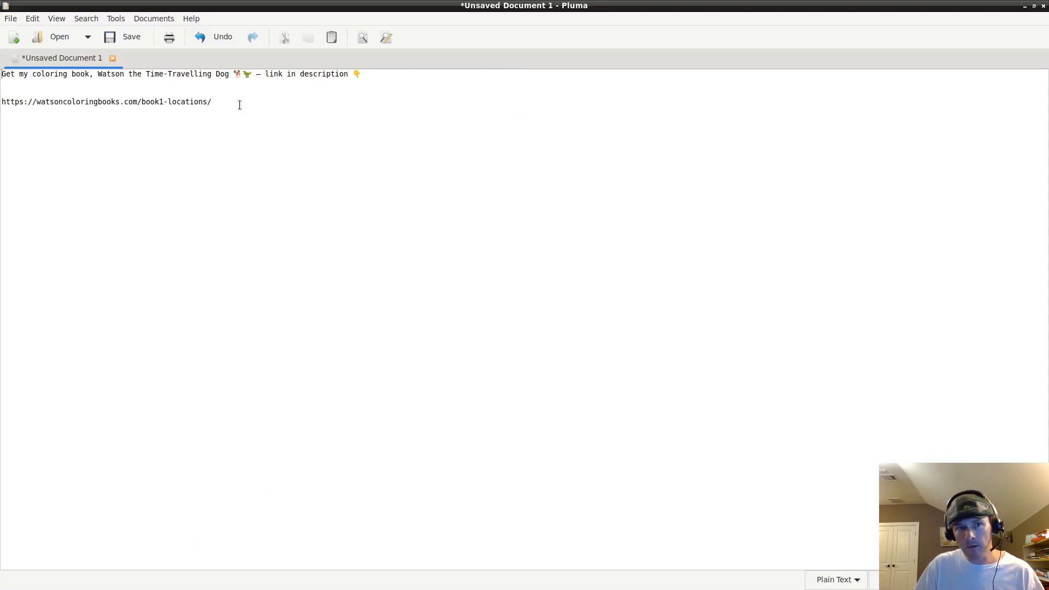
pyautogui.tripleClick(270, 76)
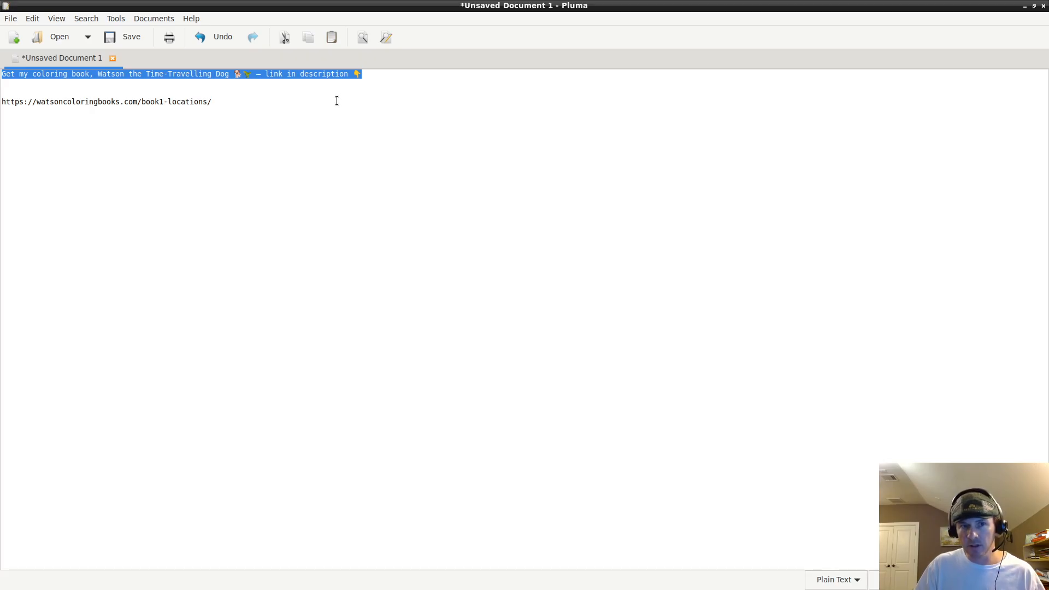
pyautogui.press('Right')
pyautogui.tripleClick(341, 77)
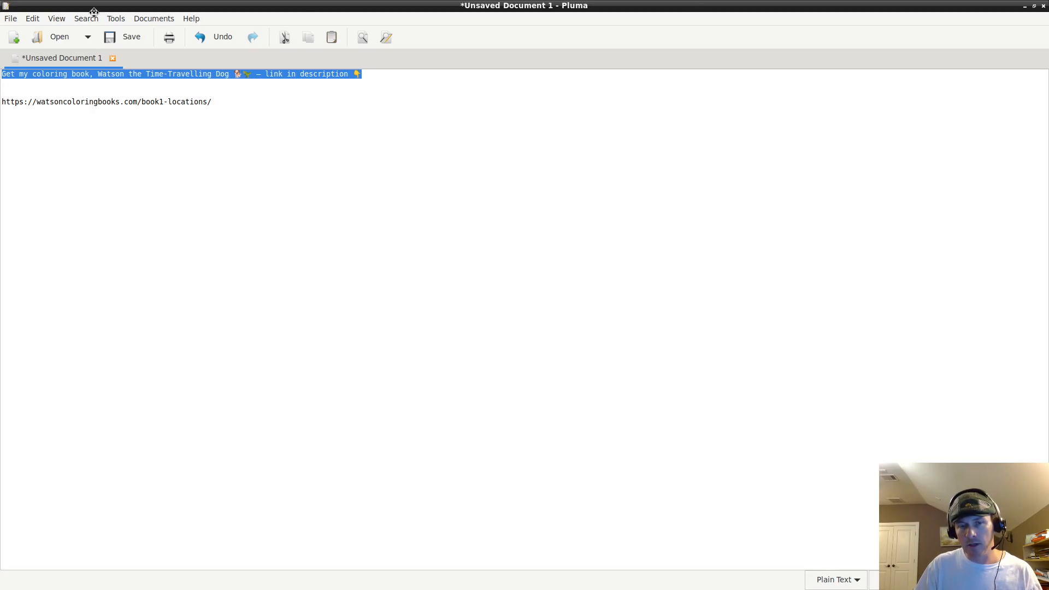
pyautogui.hotkey('alt', 'Tab')
pyautogui.click(206, 23)
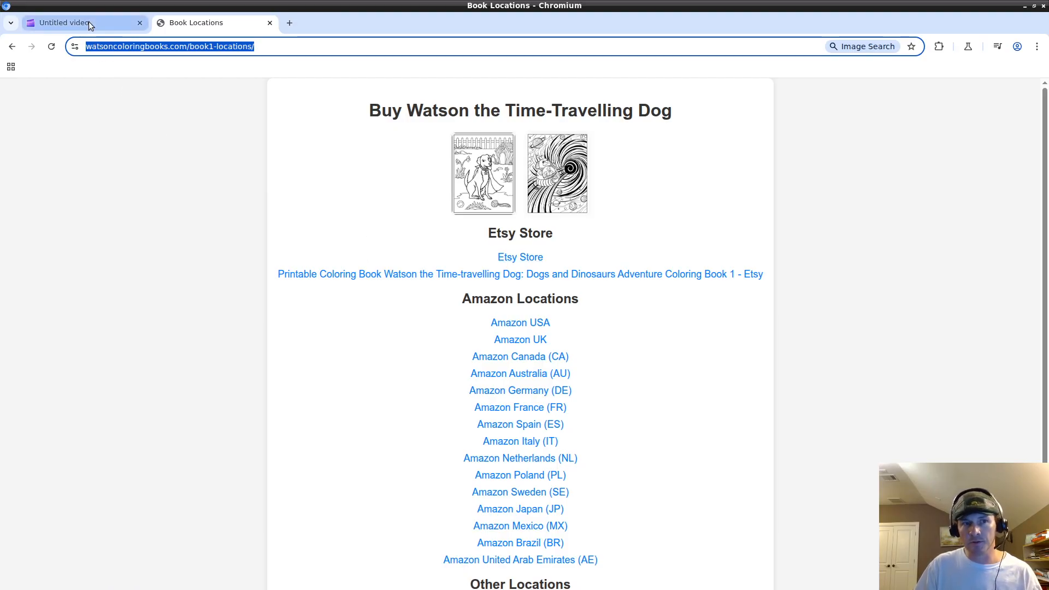
# Check the Book Locations page, return to the Clipchamp editor, and reselect the promo line in Pluma.
pyautogui.moveTo(88, 22)
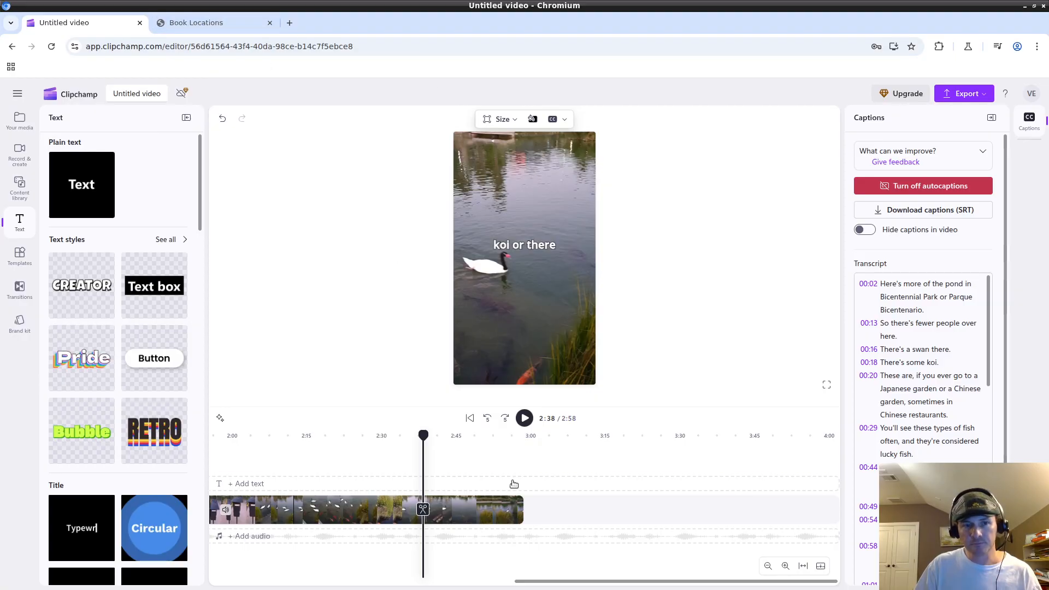
pyautogui.click(248, 18)
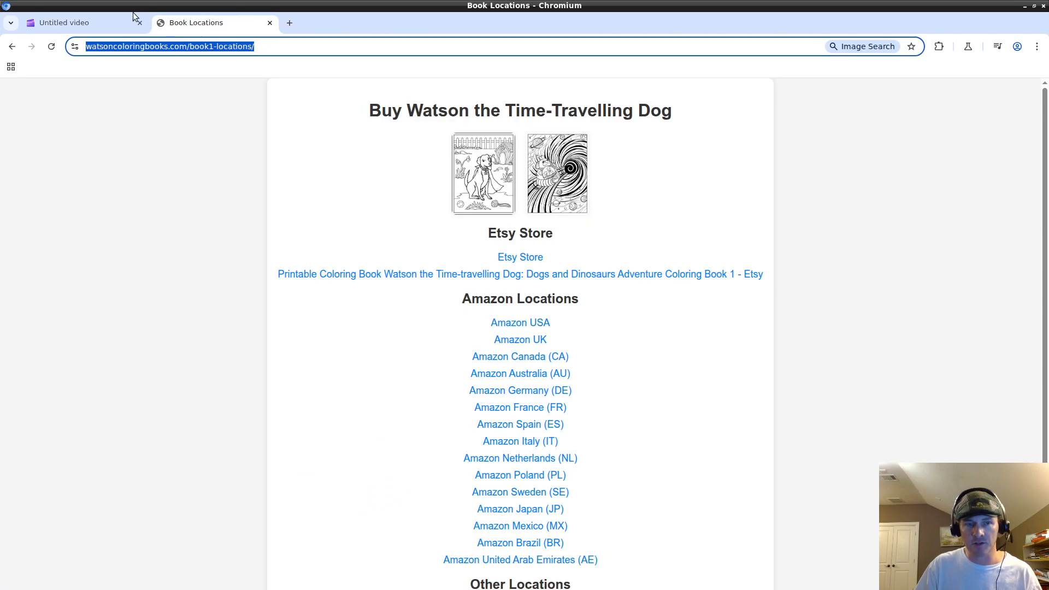
pyautogui.click(107, 16)
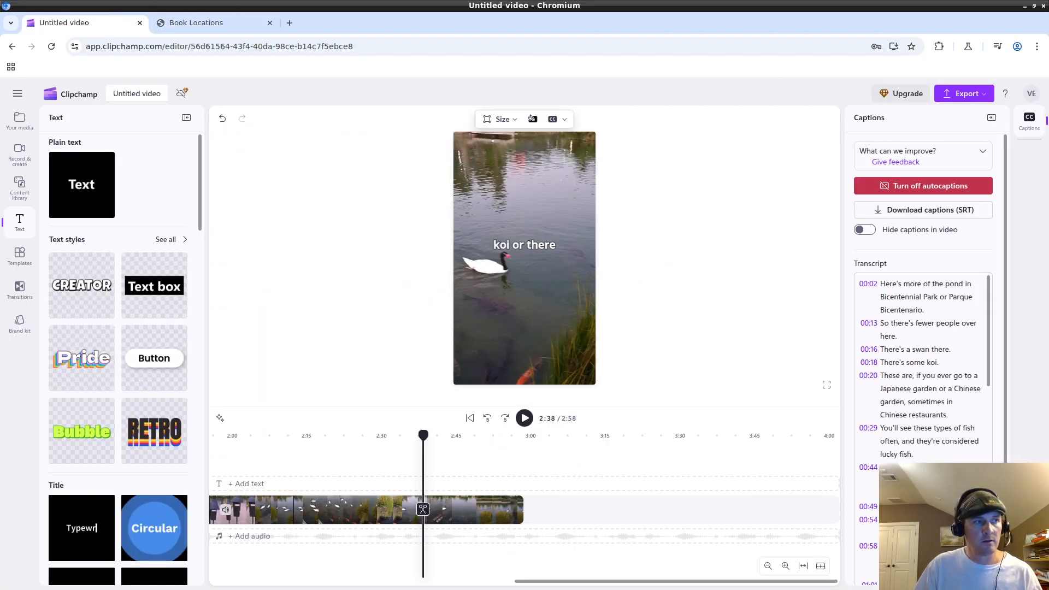
pyautogui.hotkey('alt', 'Tab')
pyautogui.tripleClick(294, 76)
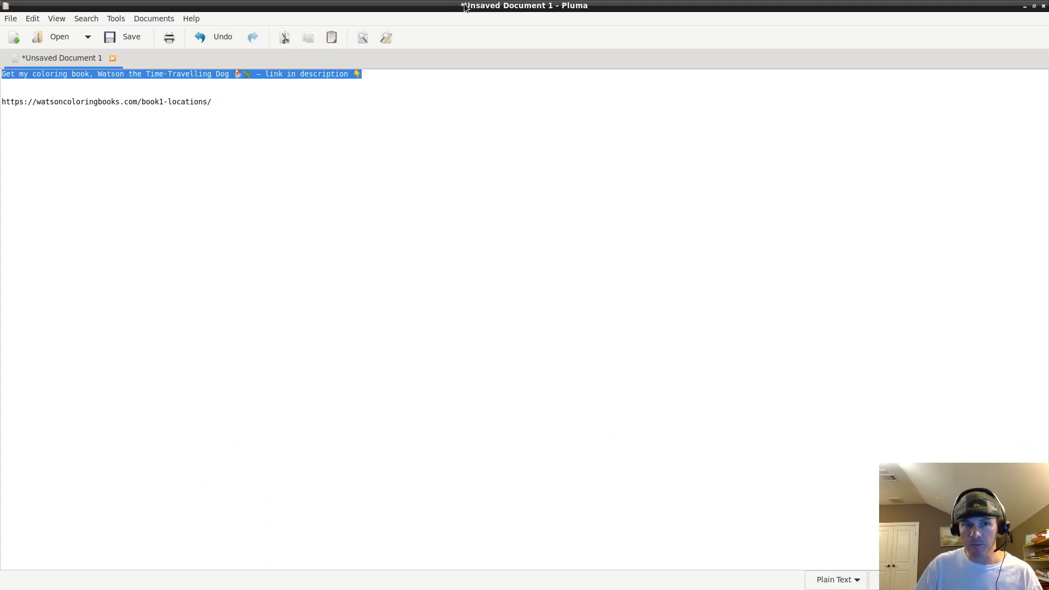
pyautogui.hotkey('alt', 'Tab')
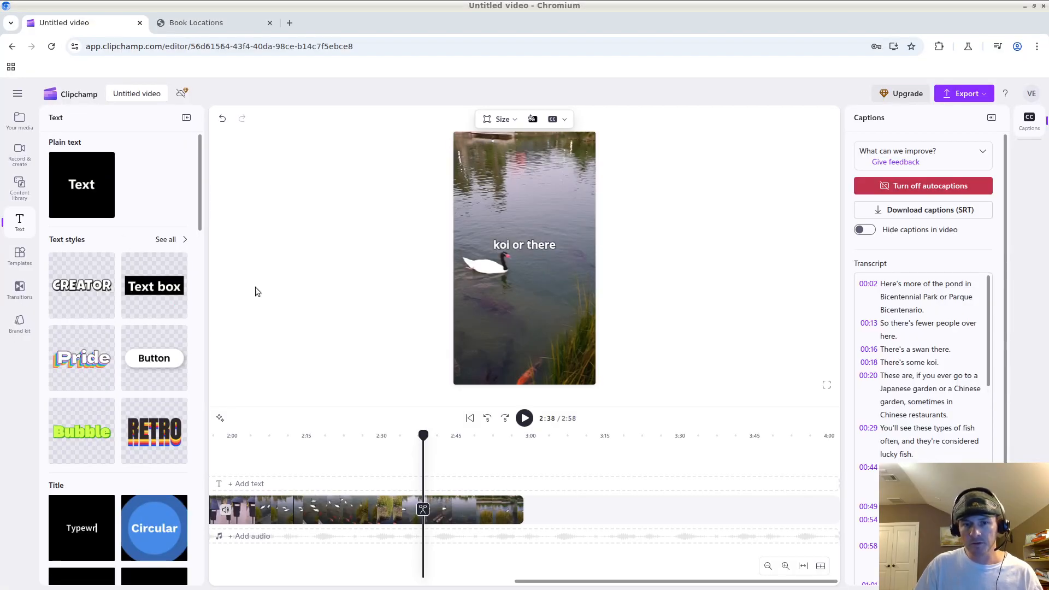
# Move the playhead to 2:53 and scroll the Text panel to the title templates.
pyautogui.moveTo(424, 435); pyautogui.dragTo(498, 436)
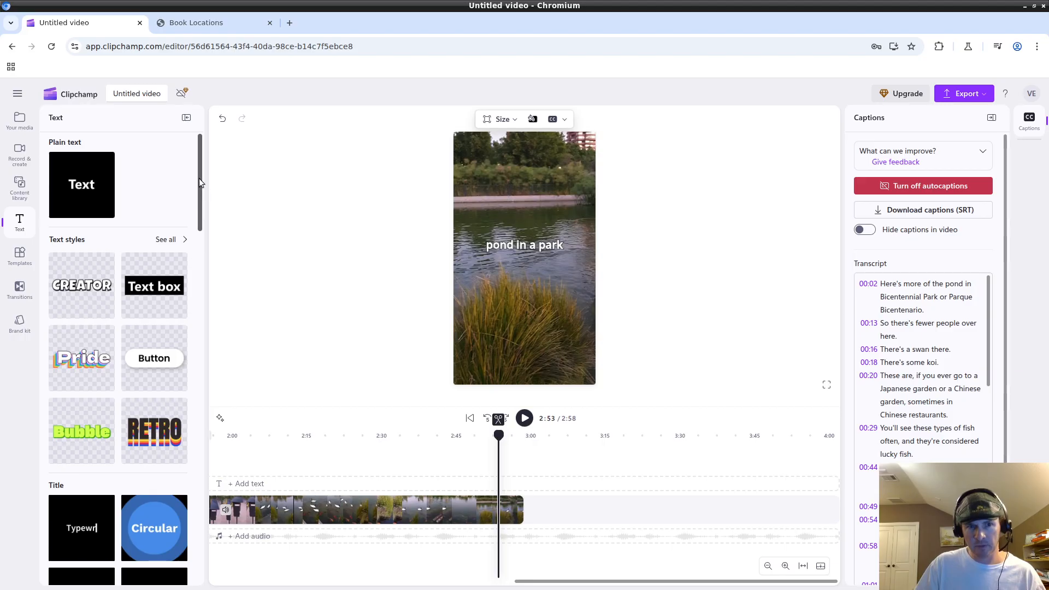
pyautogui.scroll(-3, 202, 196)
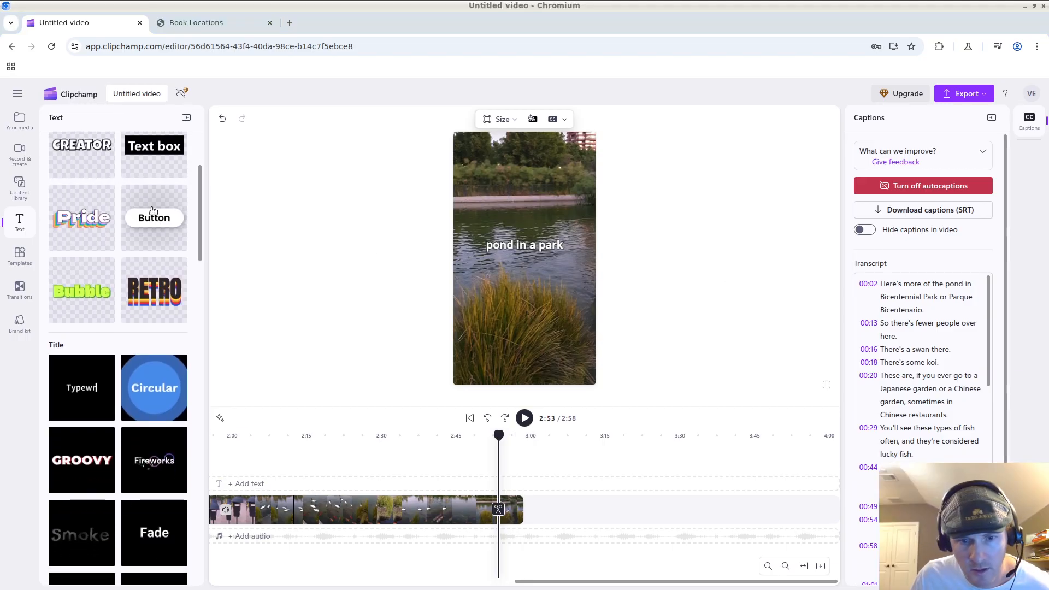
pyautogui.moveTo(199, 192); pyautogui.dragTo(175, 184)
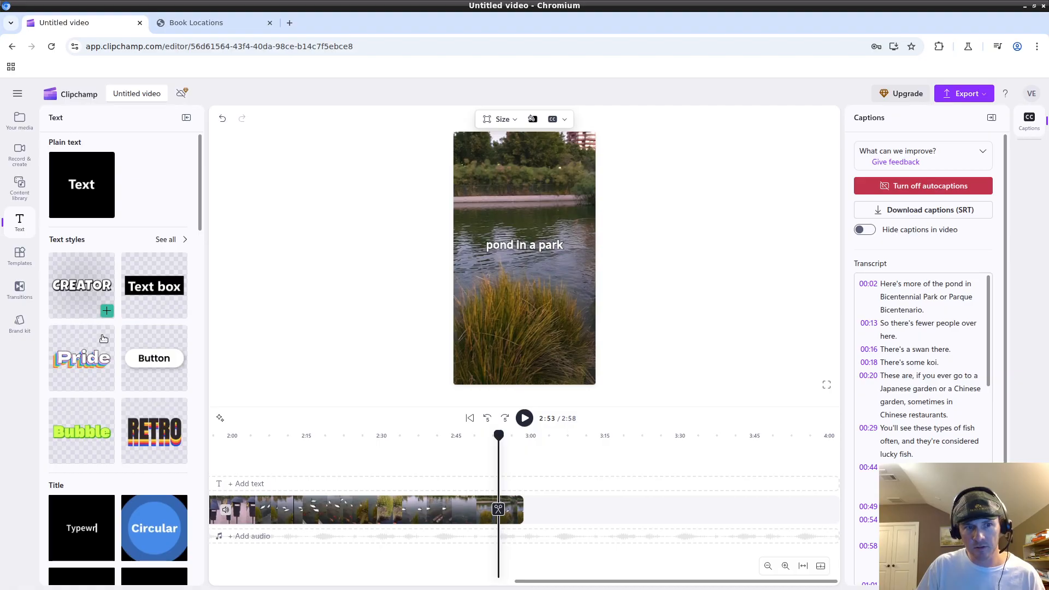
pyautogui.scroll(-1, 84, 426)
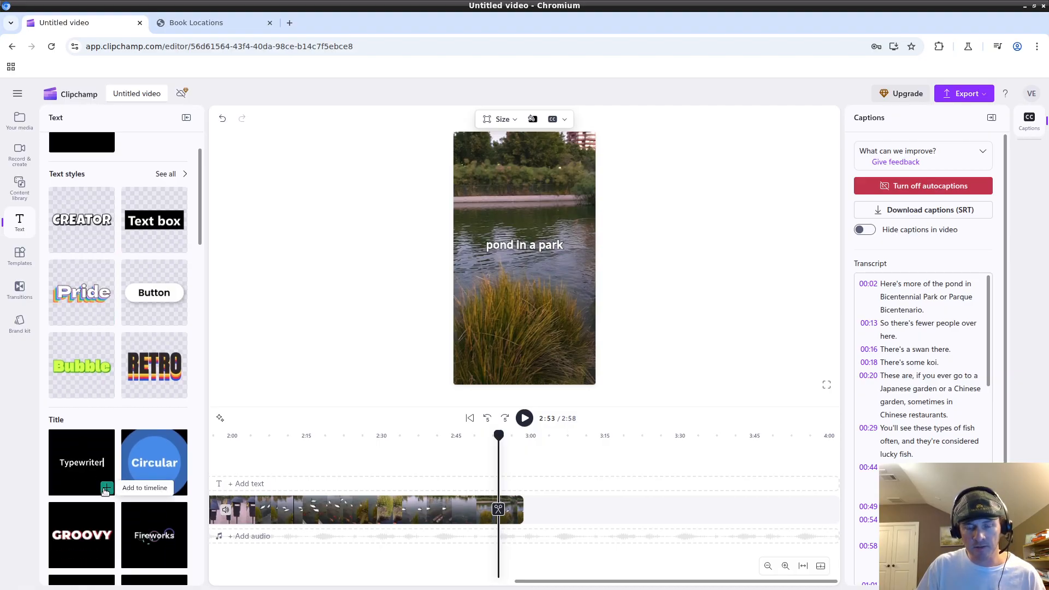
# Add a Typewriter title and move its clip earlier on the timeline.
pyautogui.click(105, 490)
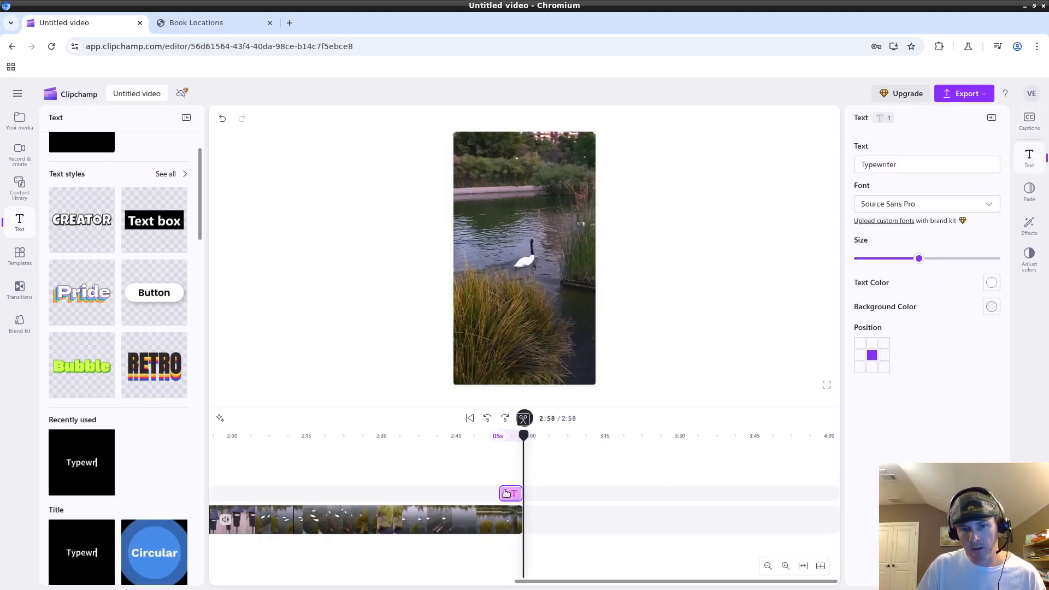
pyautogui.moveTo(523, 435); pyautogui.dragTo(508, 436)
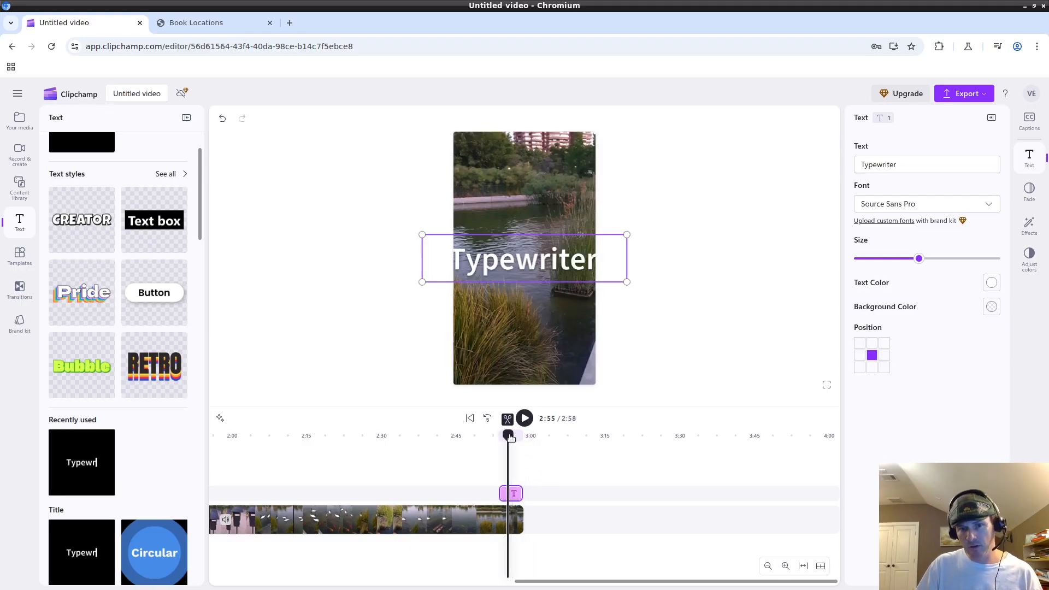
pyautogui.moveTo(508, 494); pyautogui.dragTo(474, 496)
pyautogui.moveTo(504, 436); pyautogui.dragTo(431, 437)
pyautogui.moveTo(473, 490); pyautogui.dragTo(430, 487)
# Shift the title clip to about 2:45 and lower its text below the caption.
pyautogui.click(513, 261)
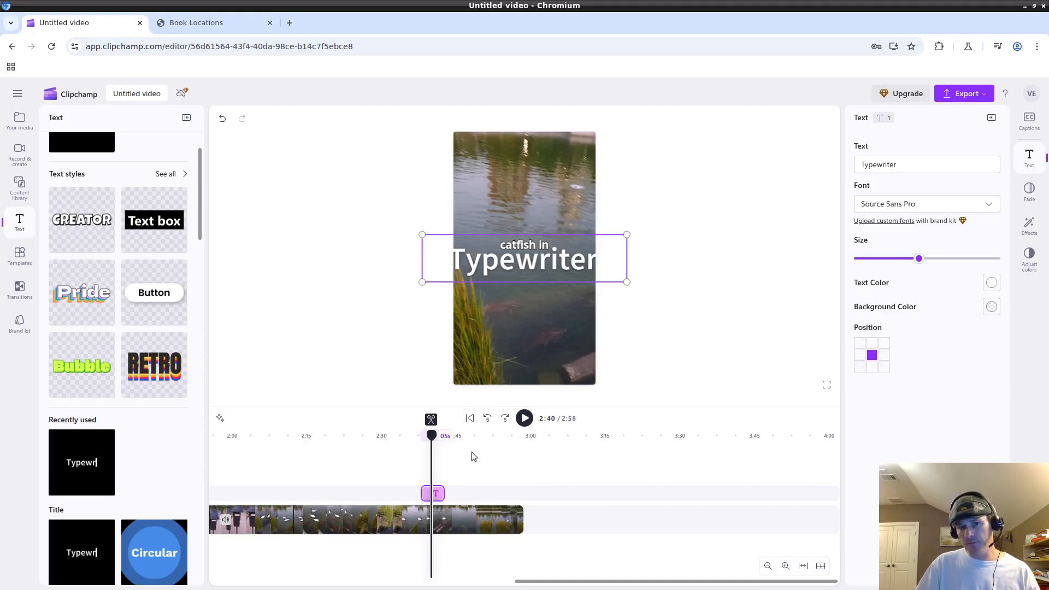
pyautogui.moveTo(425, 496); pyautogui.dragTo(498, 493)
pyautogui.moveTo(432, 455); pyautogui.dragTo(497, 451)
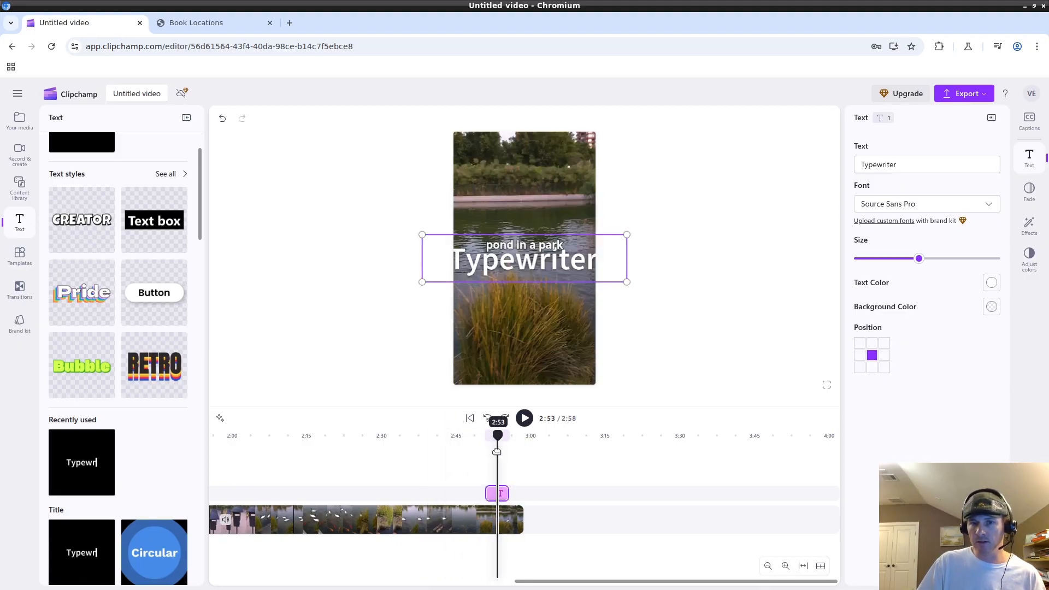
pyautogui.moveTo(535, 263); pyautogui.dragTo(531, 301)
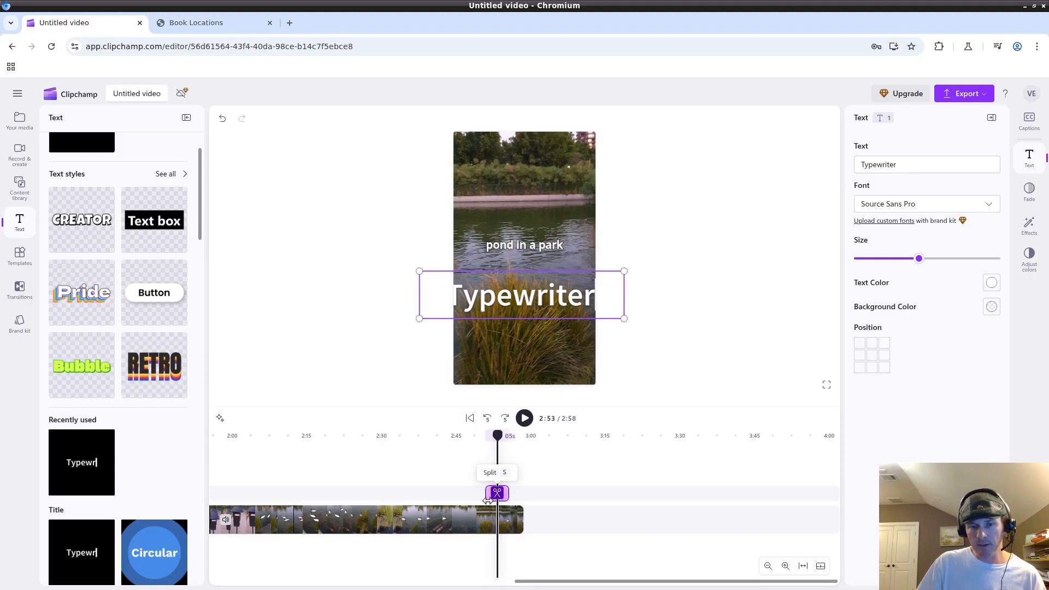
pyautogui.moveTo(492, 499); pyautogui.dragTo(463, 500)
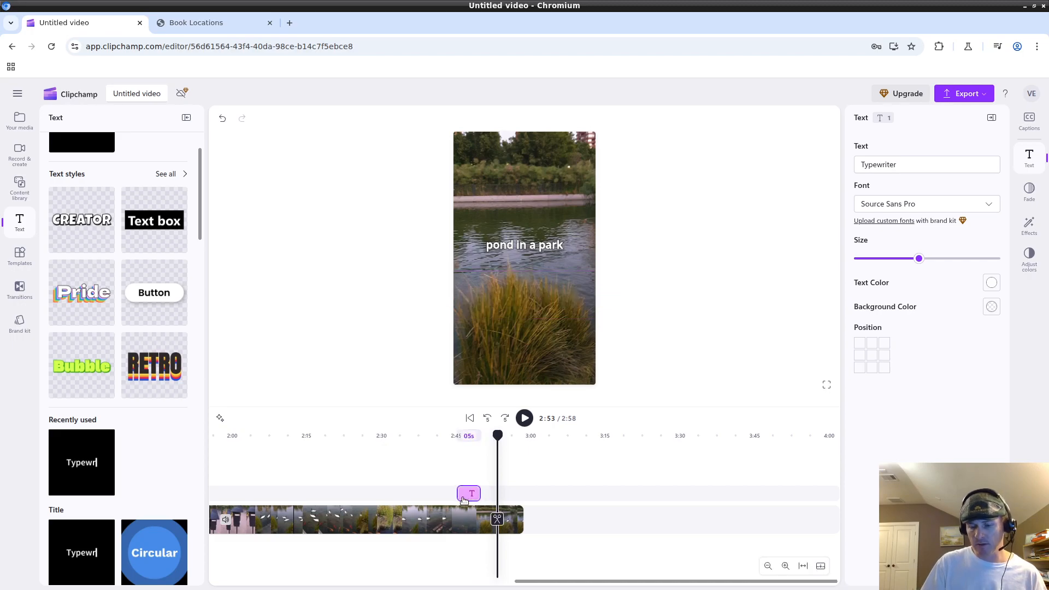
# Delete the Typewriter title clip and scroll down to the caption styles.
pyautogui.press('Delete')
pyautogui.scroll(-3, 175, 341)
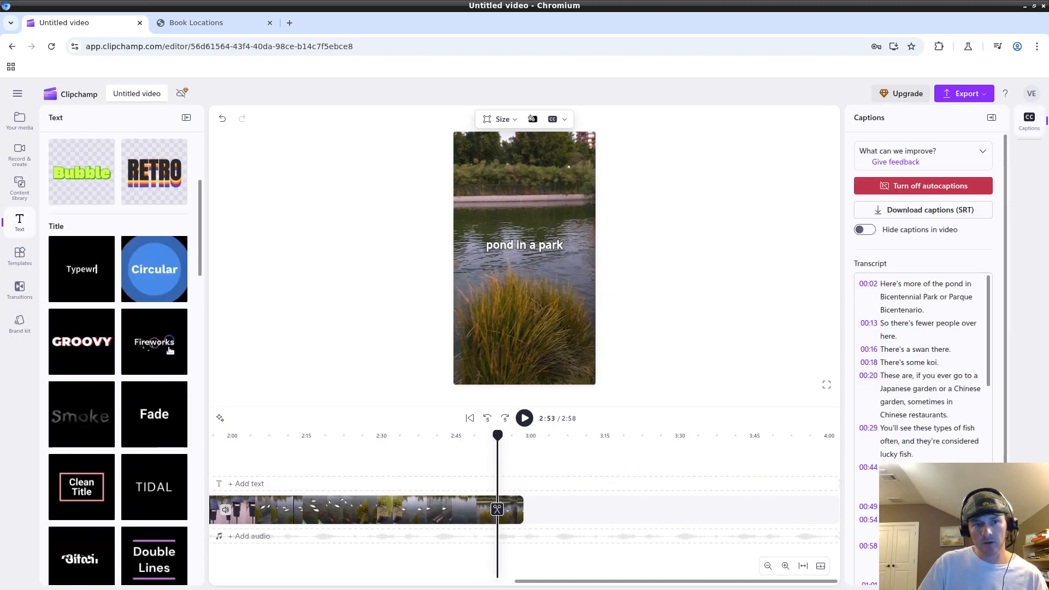
pyautogui.scroll(-8, 170, 350)
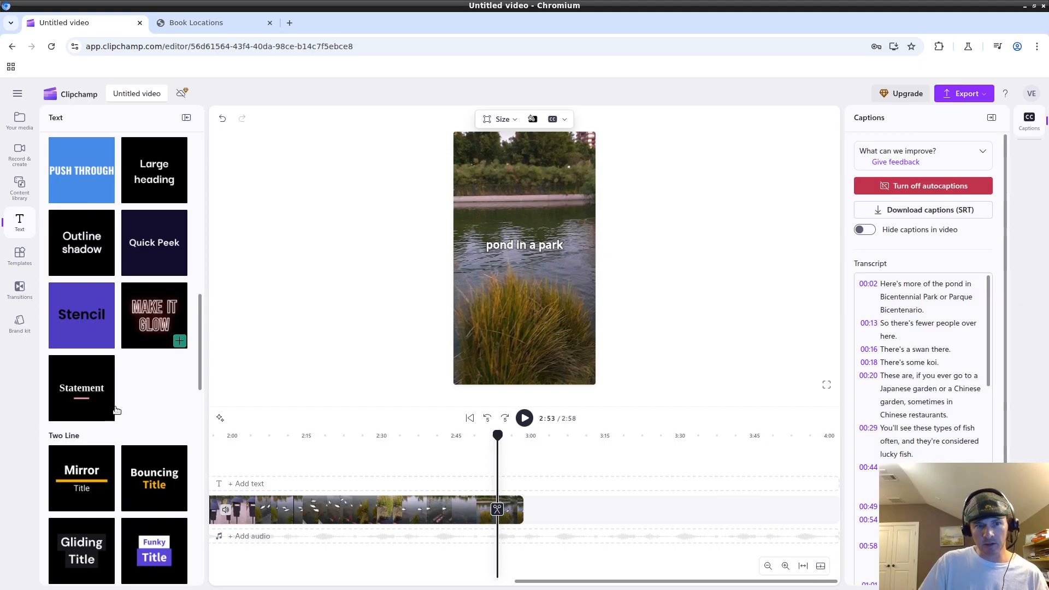
pyautogui.scroll(-3, 153, 415)
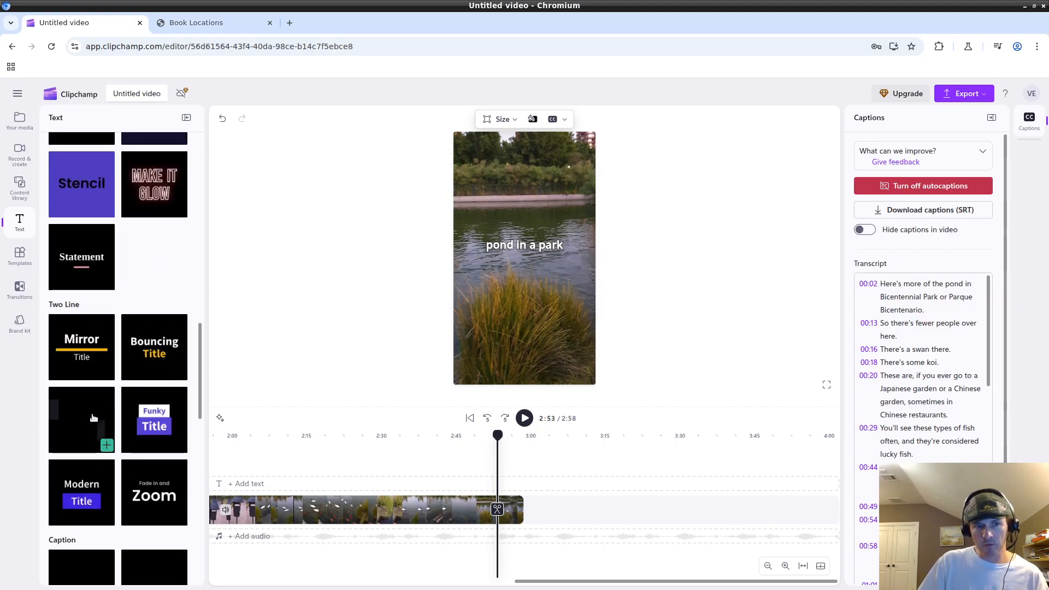
pyautogui.scroll(-6, 104, 382)
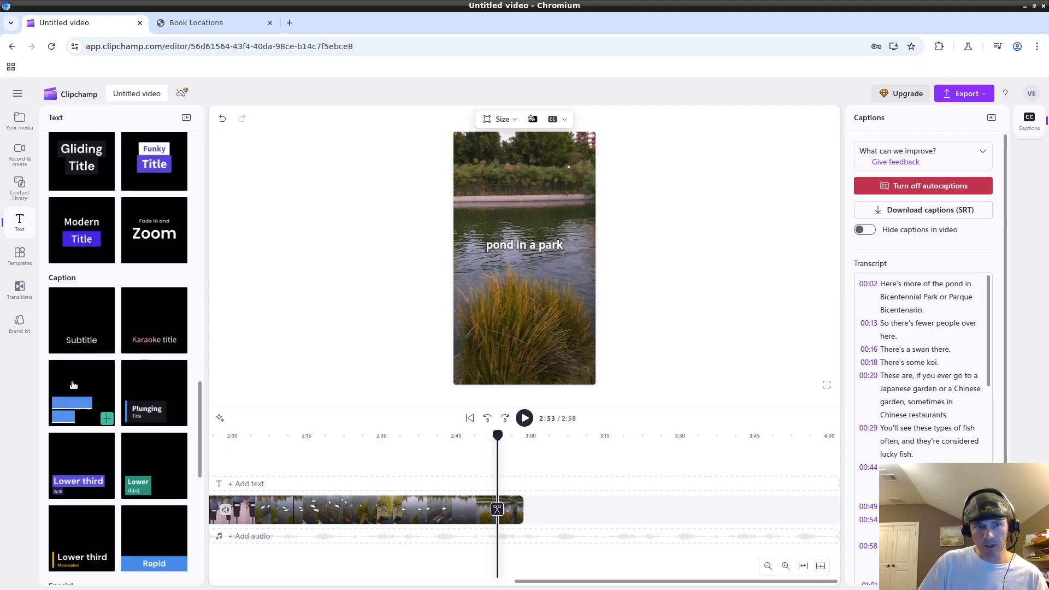
# Add a Multiline Title clip and preview its overlay at 2:54.
pyautogui.click(106, 418)
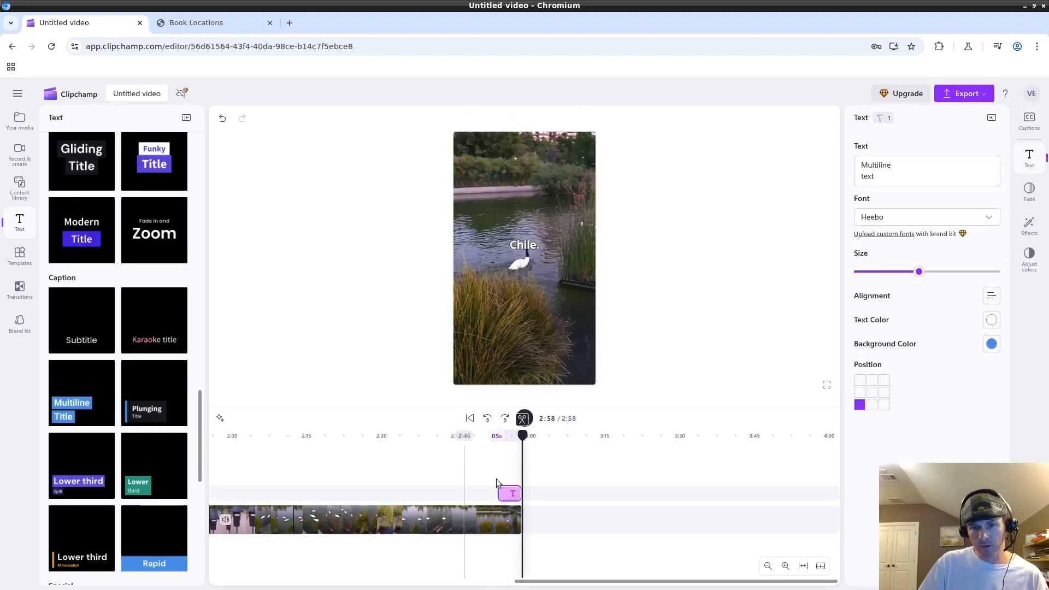
pyautogui.moveTo(522, 435); pyautogui.dragTo(500, 441)
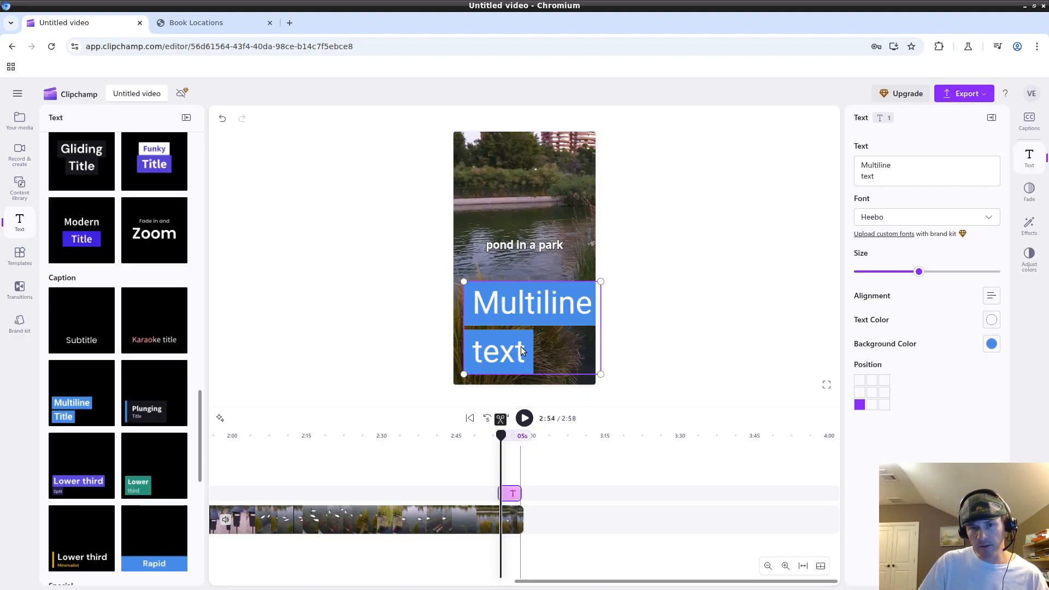
pyautogui.click(677, 286)
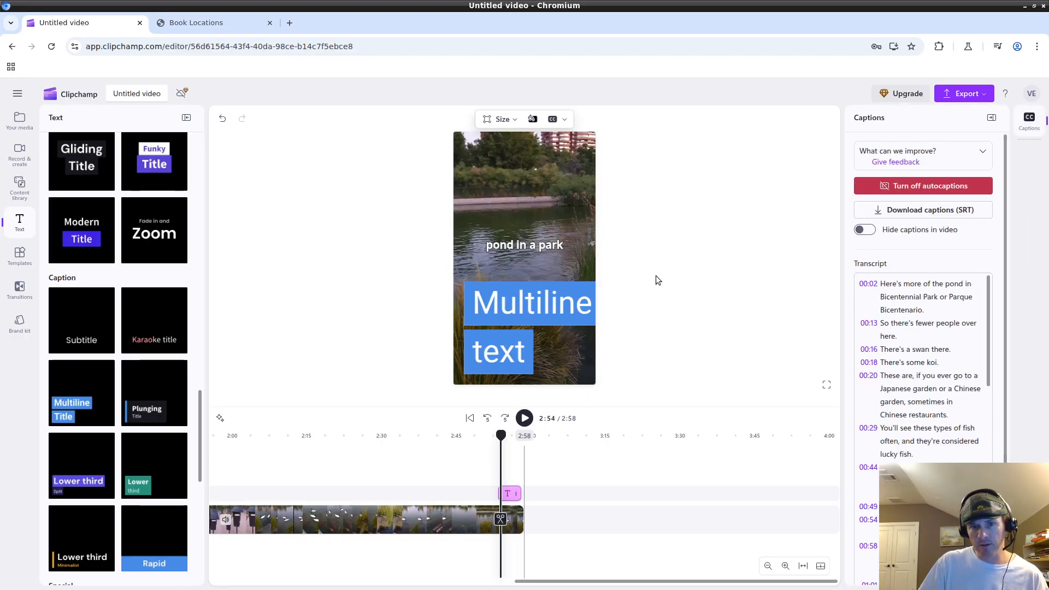
pyautogui.click(507, 310)
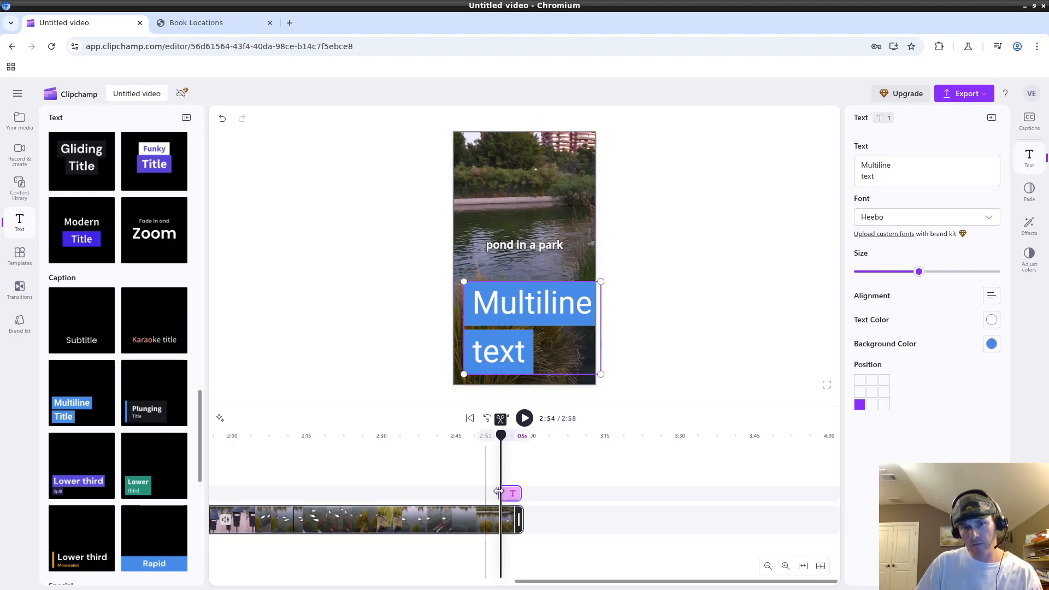
# Change the overlay wording to 'Multiline ddd'.
pyautogui.click(890, 177)
pyautogui.doubleClick(890, 178)
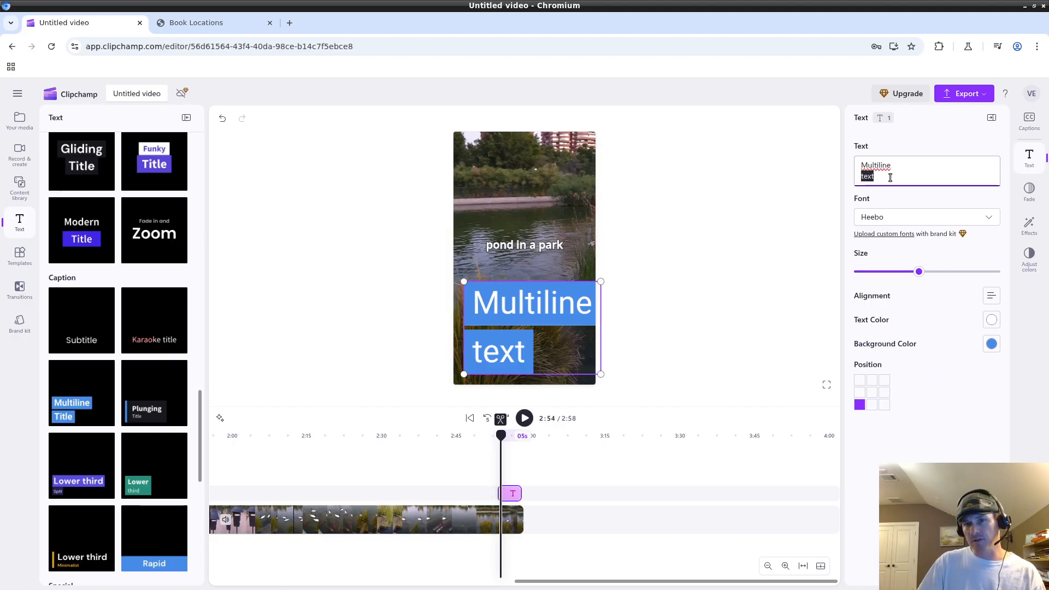
pyautogui.write('dd')
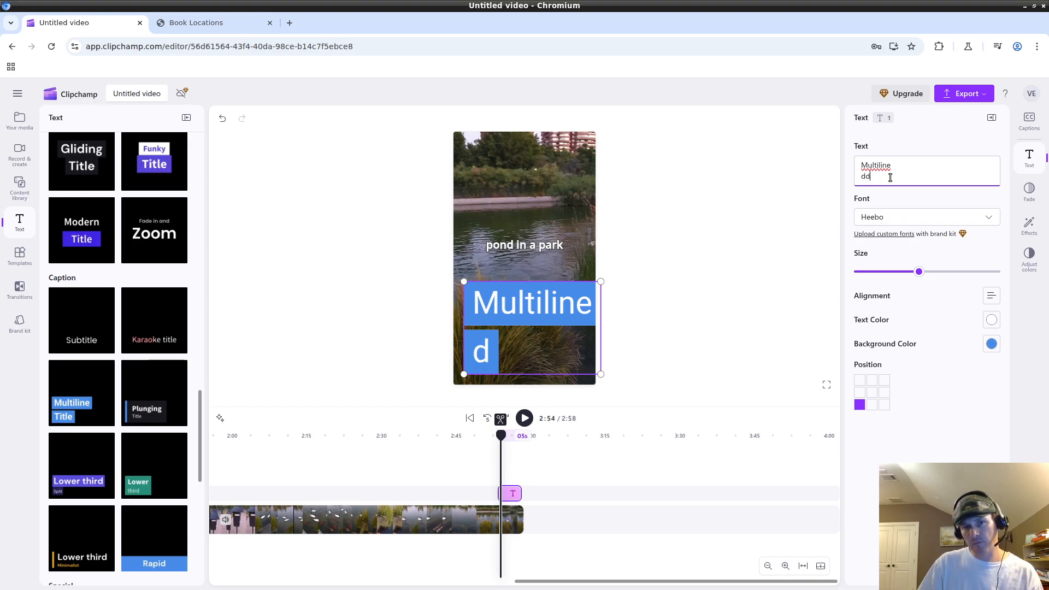
pyautogui.write('ddd')
pyautogui.press('BackSpace')
pyautogui.press('BackSpace')
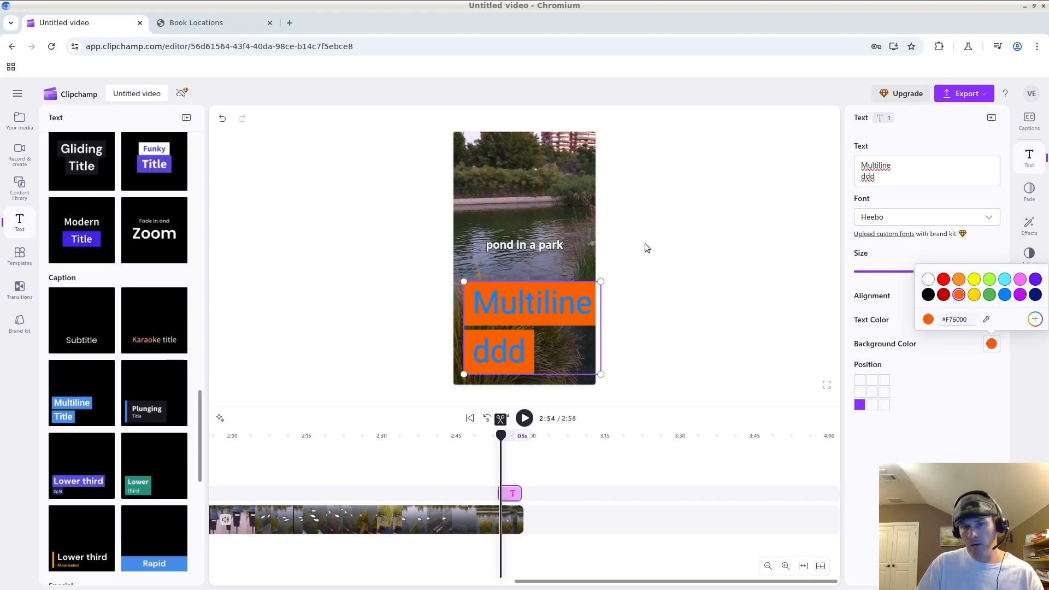
pyautogui.click(970, 315)
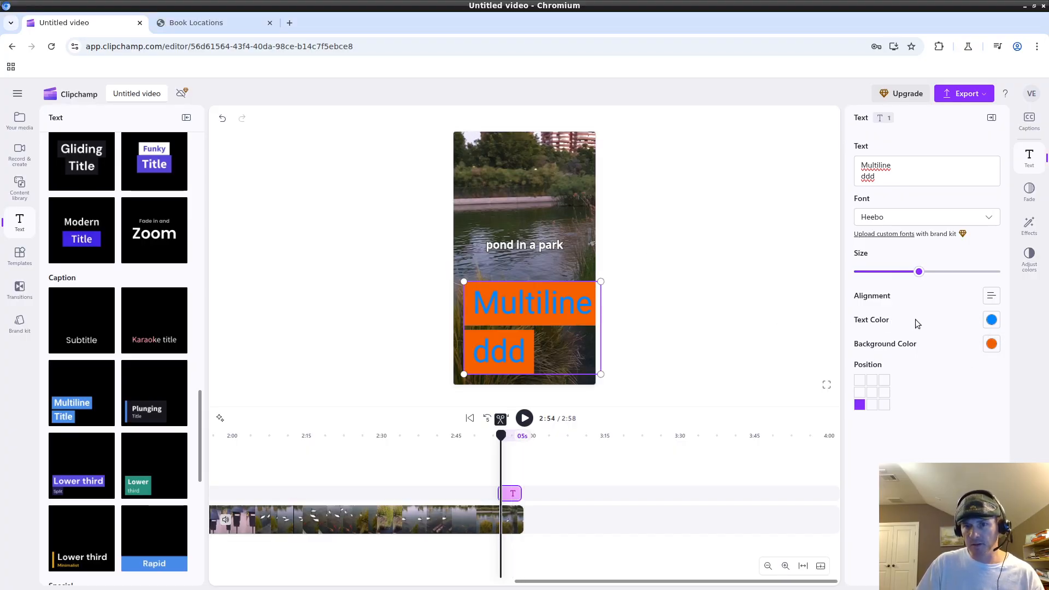
# Make the title text black and its background green (#54B851).
pyautogui.click(991, 320)
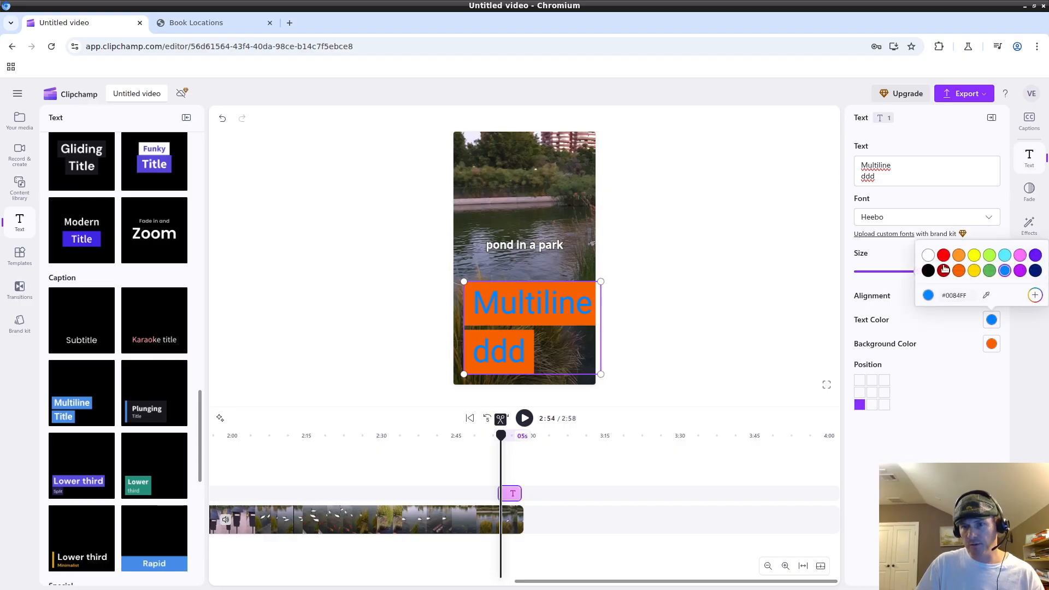
pyautogui.click(927, 271)
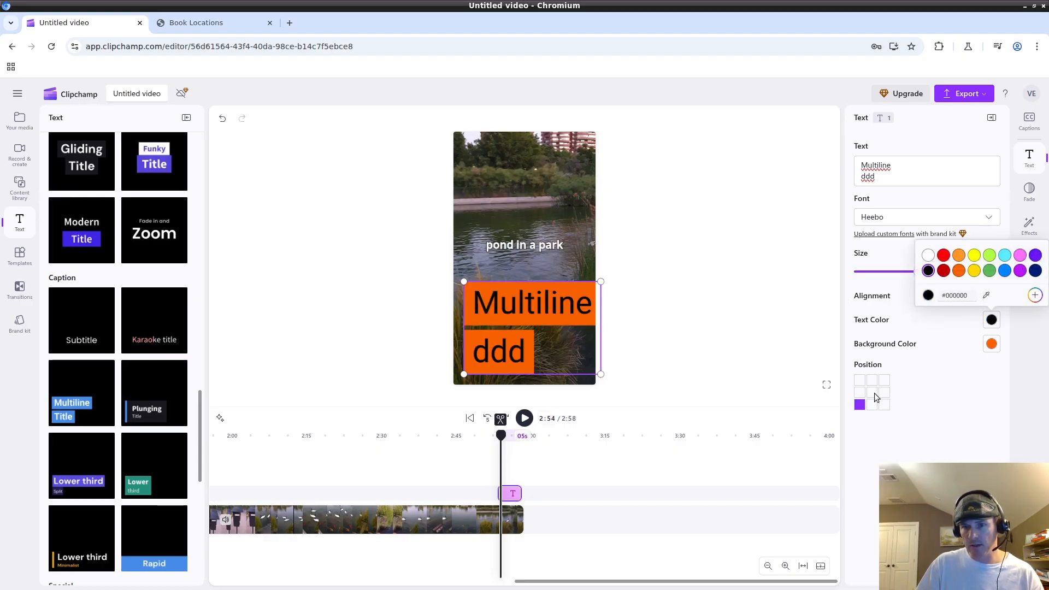
pyautogui.click(992, 344)
pyautogui.click(992, 345)
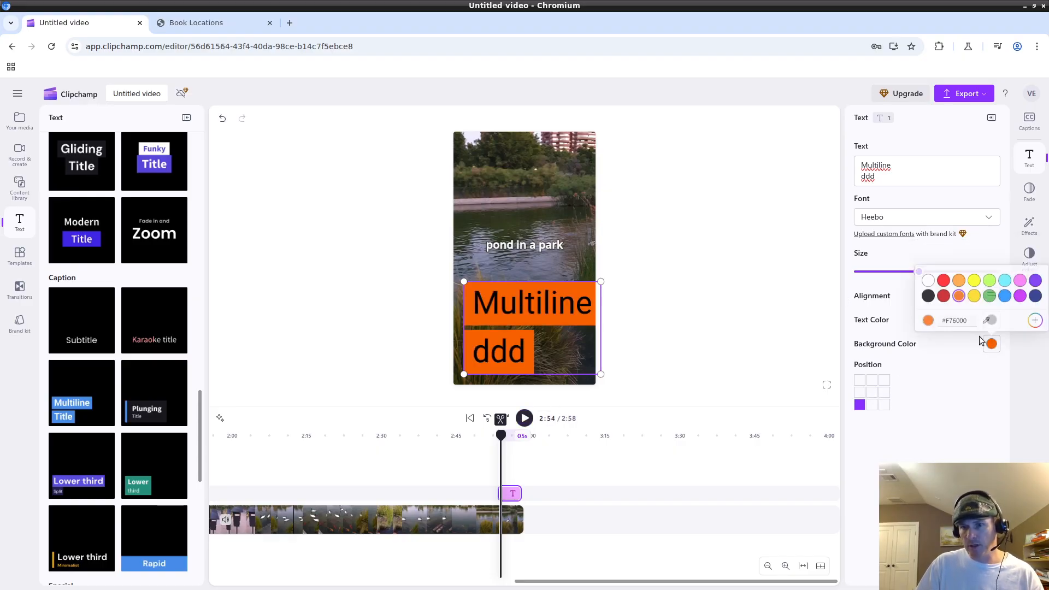
pyautogui.click(943, 279)
pyautogui.click(974, 295)
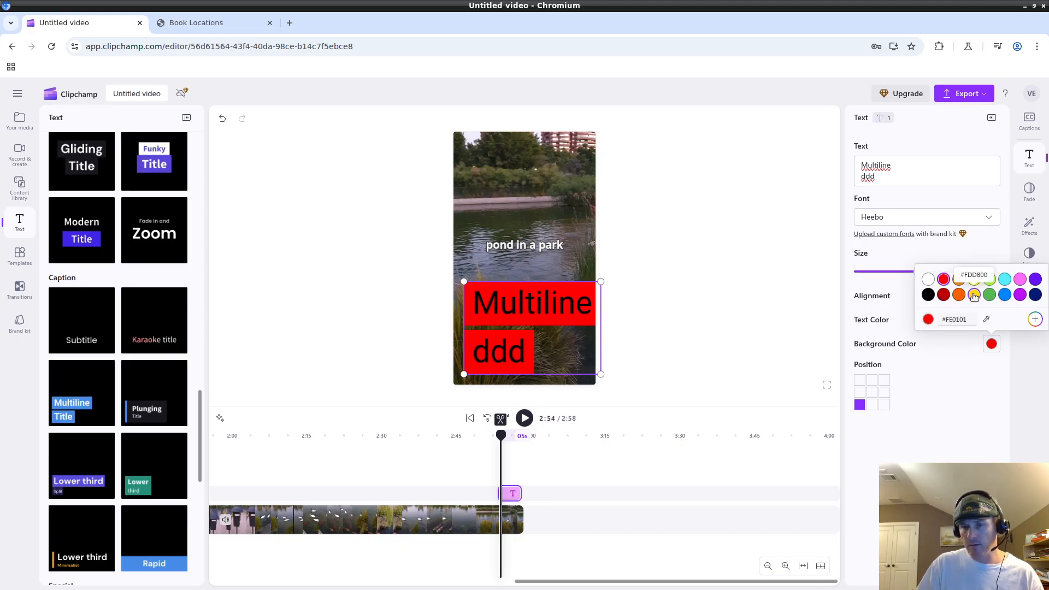
pyautogui.click(991, 294)
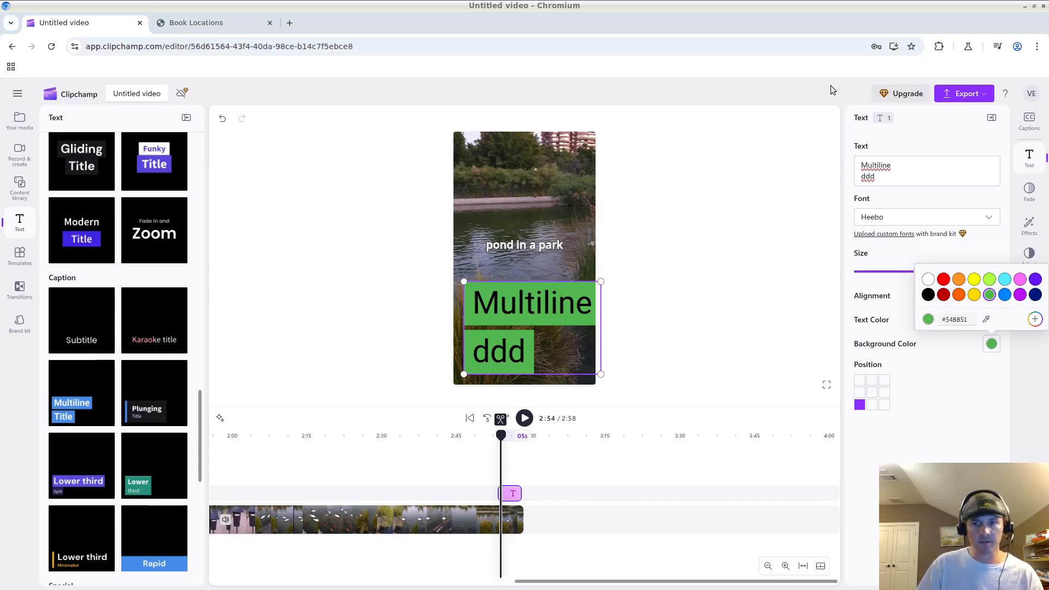
pyautogui.click(871, 175)
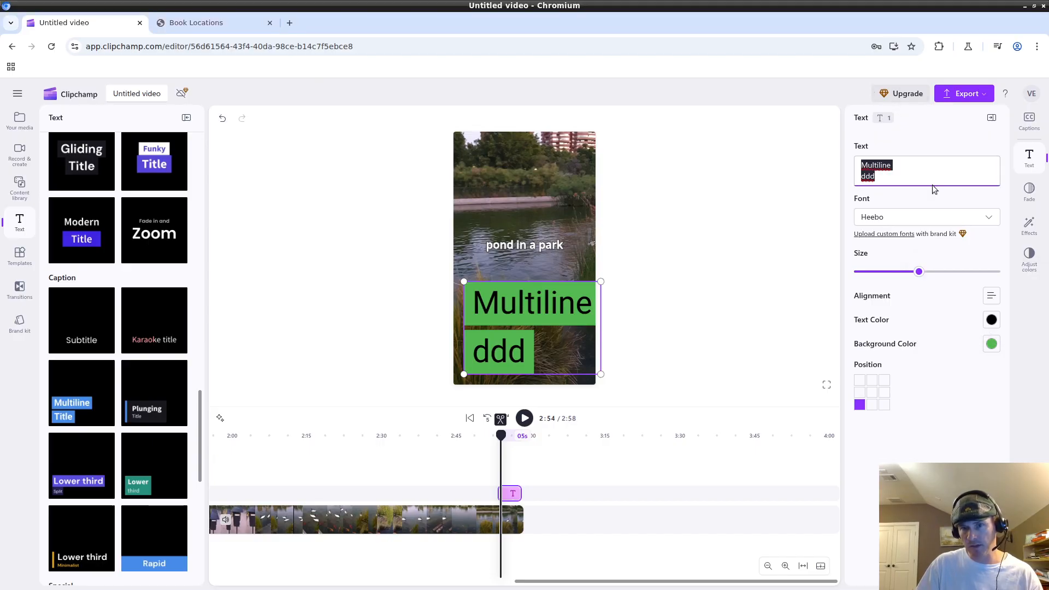
# Paste the coloring book message into the title, then resize and reposition it around 2:55.
pyautogui.write('Get my coloring book, Watson the Time-Travelling Dog 🐕🦖 — link in description 👇')
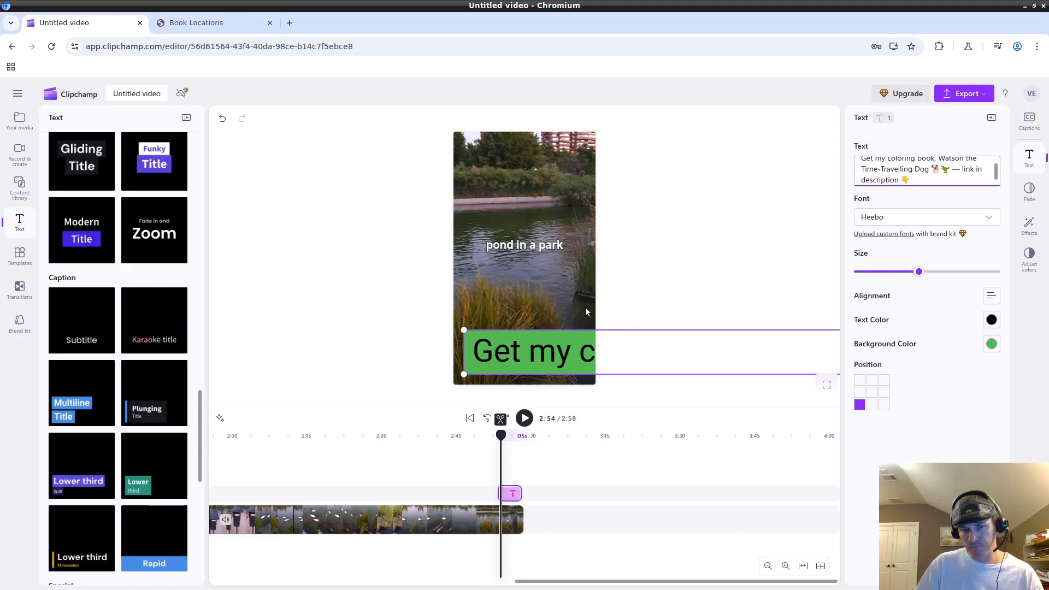
pyautogui.click(493, 355)
pyautogui.moveTo(464, 330); pyautogui.dragTo(424, 282)
pyautogui.scroll(2, 947, 176)
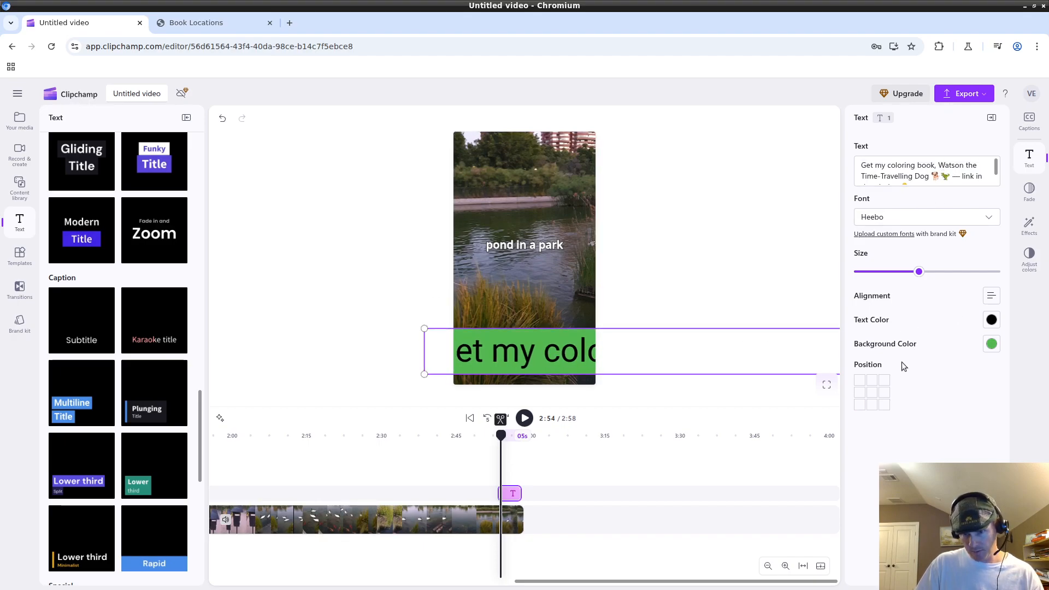
pyautogui.moveTo(922, 278); pyautogui.dragTo(872, 274)
pyautogui.moveTo(501, 436); pyautogui.dragTo(509, 436)
pyautogui.moveTo(890, 276); pyautogui.dragTo(916, 273)
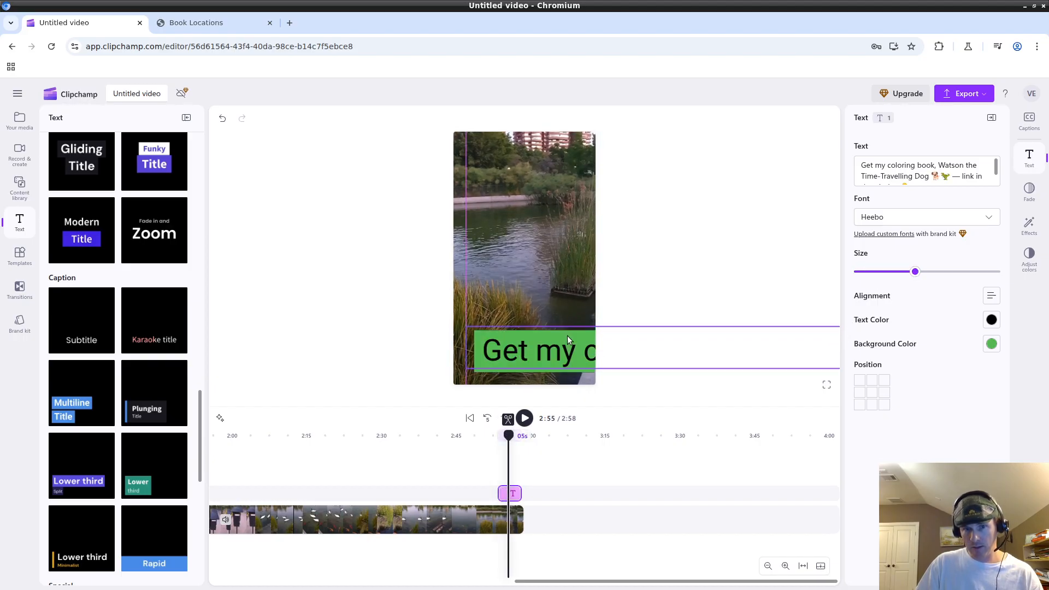
pyautogui.moveTo(565, 335); pyautogui.dragTo(510, 290)
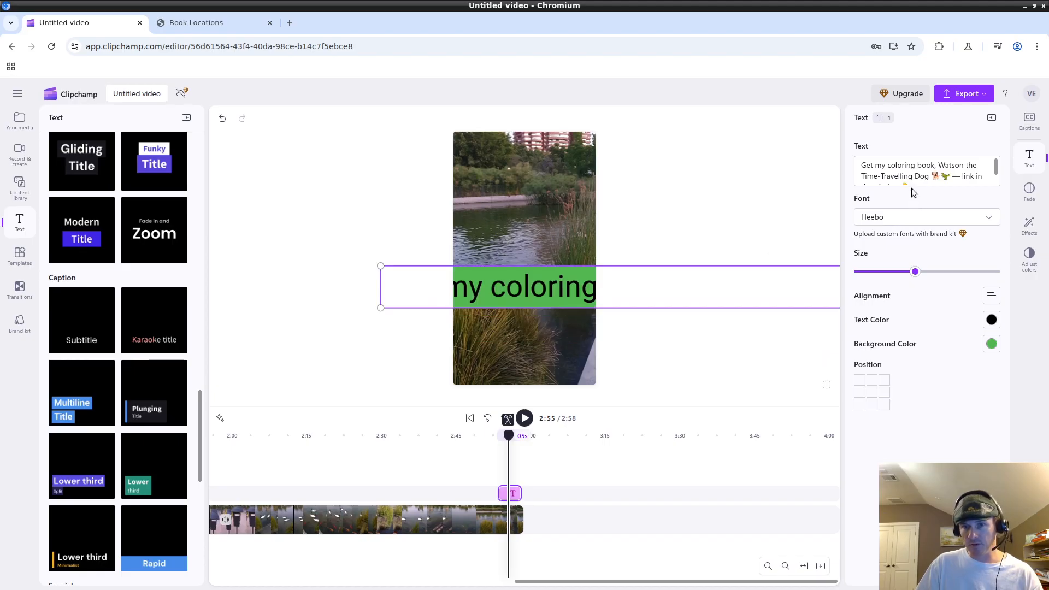
# Break the title onto a second line before 'Watson', move it up-left, then delete the clip.
pyautogui.click(938, 166)
pyautogui.press('Return')
pyautogui.moveTo(561, 279); pyautogui.dragTo(465, 258)
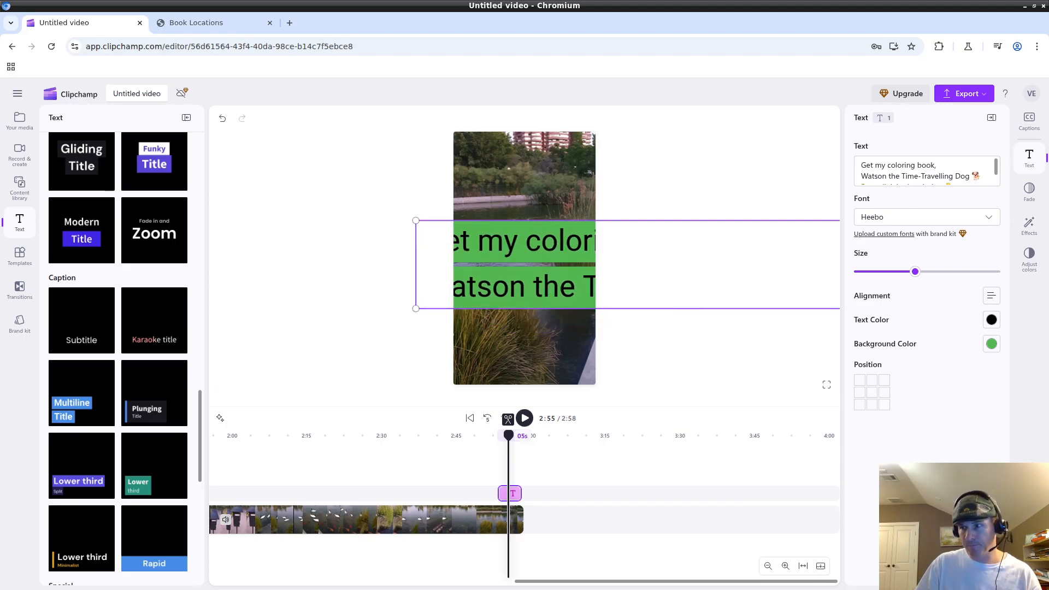
pyautogui.press('Delete')
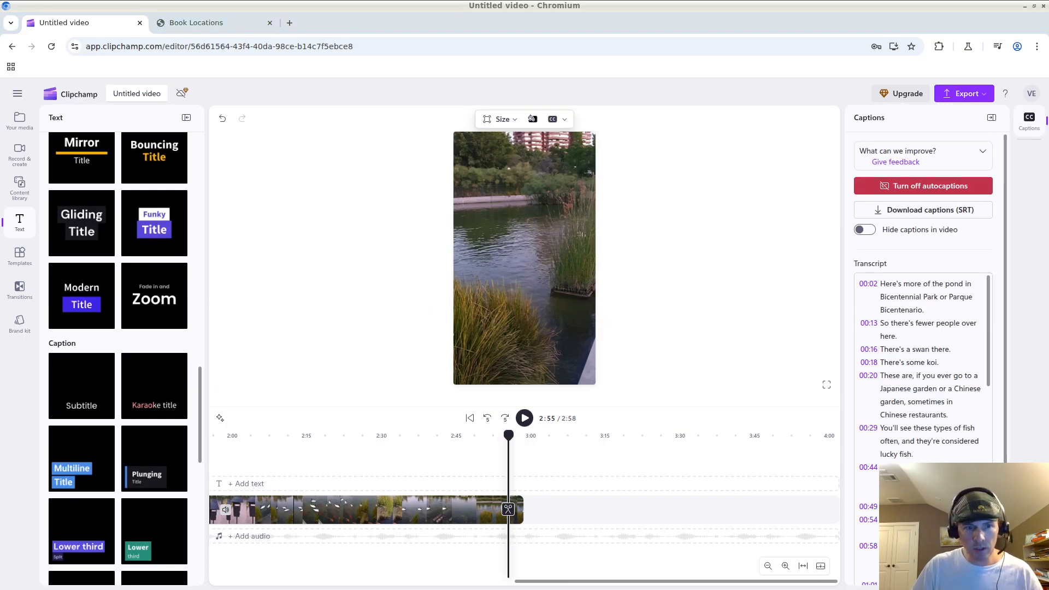
# Add a new Multiline Title and select its overlay at 2:57.
pyautogui.moveTo(66, 459)
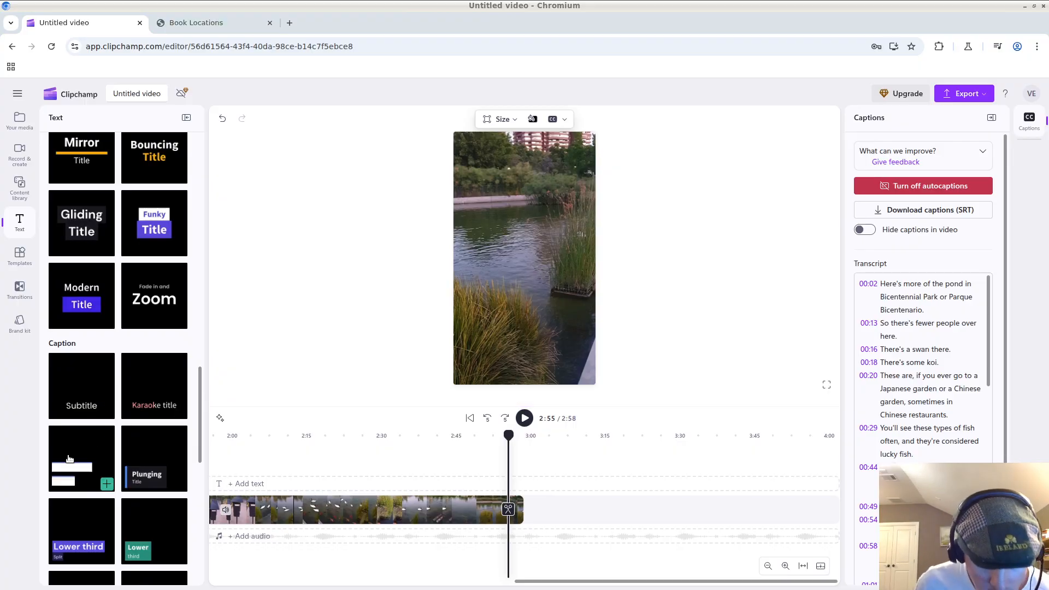
pyautogui.click(106, 484)
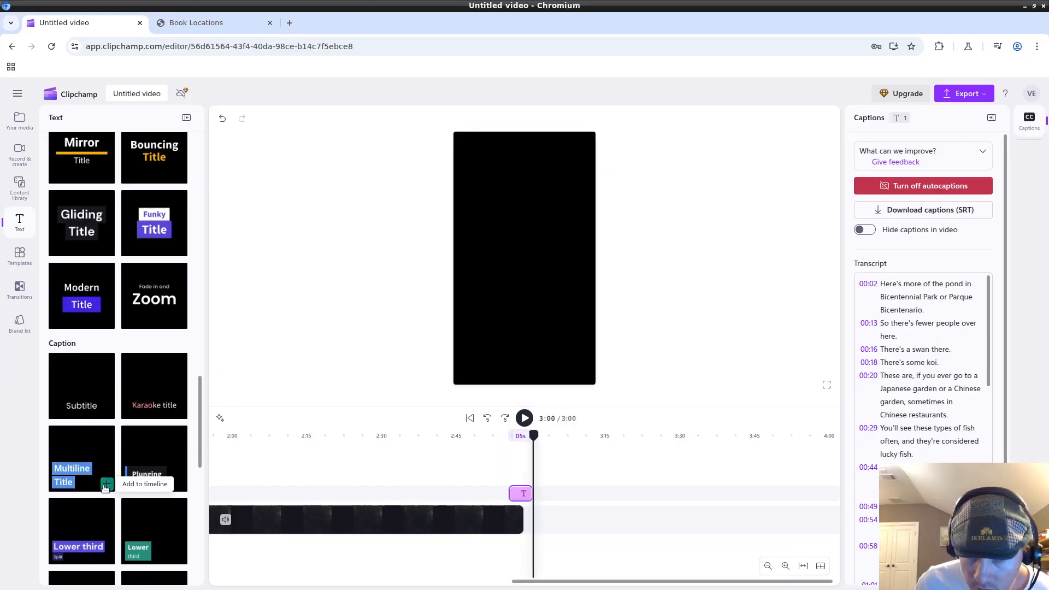
pyautogui.click(533, 337)
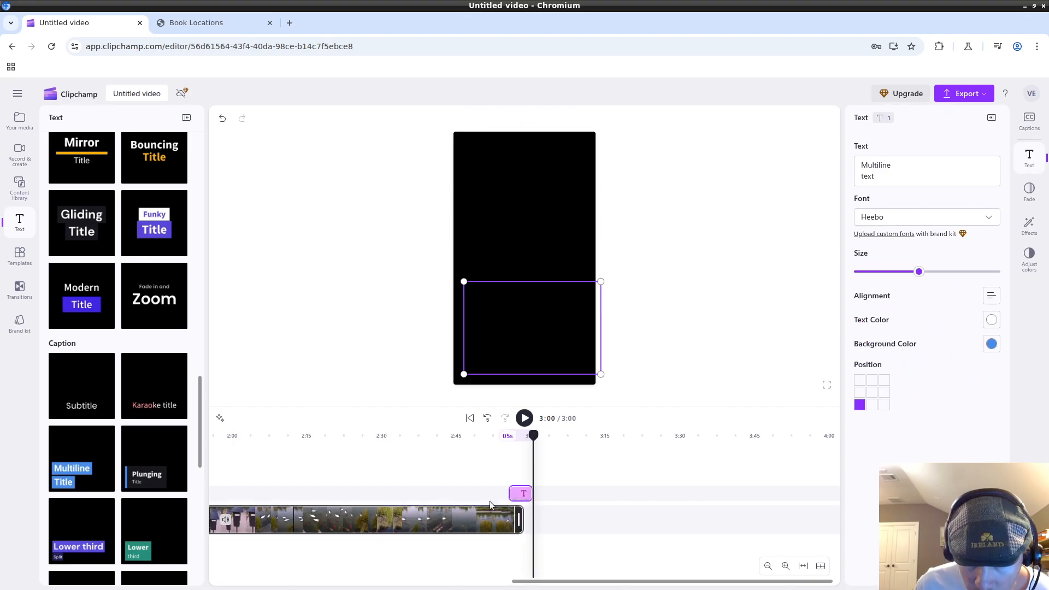
pyautogui.click(495, 474)
pyautogui.moveTo(498, 443); pyautogui.dragTo(467, 447)
pyautogui.scroll(-2, 117, 410)
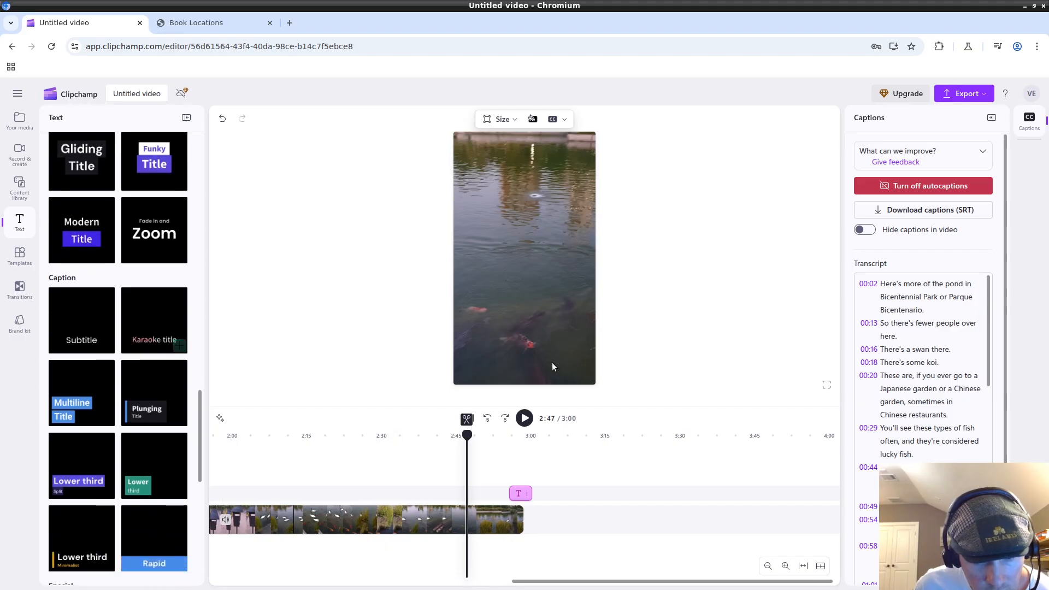
pyautogui.click(516, 469)
pyautogui.click(507, 308)
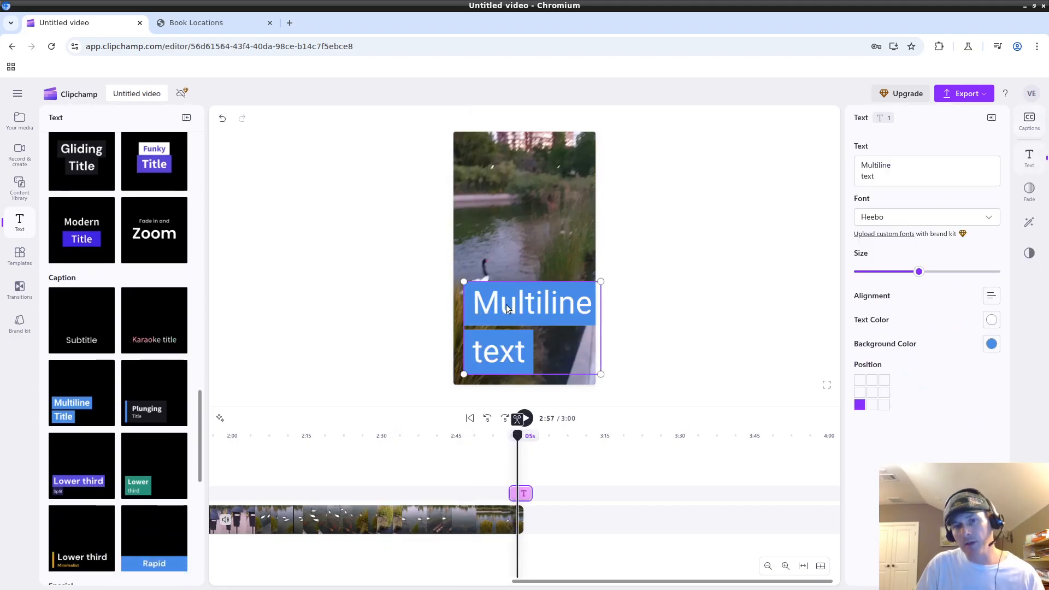
# Rewrite the overlay as 'asdf' / 'dddd', centre it on the frame, and shrink its size.
pyautogui.doubleClick(929, 175)
pyautogui.write('dd')
pyautogui.write('asdf')
pyautogui.hotkey('ctrl', 'a')
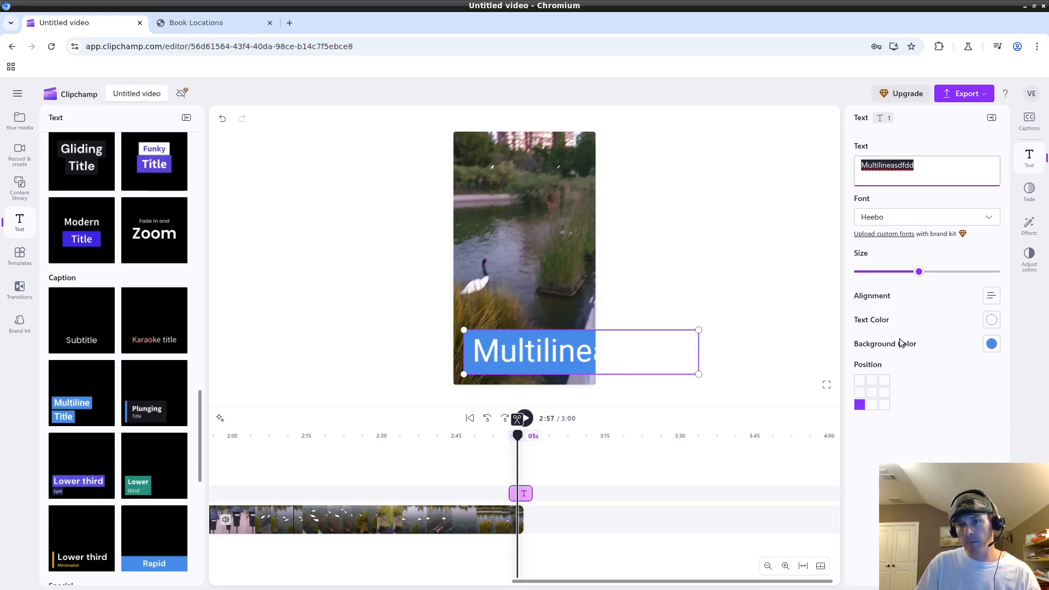
pyautogui.write('asdf')
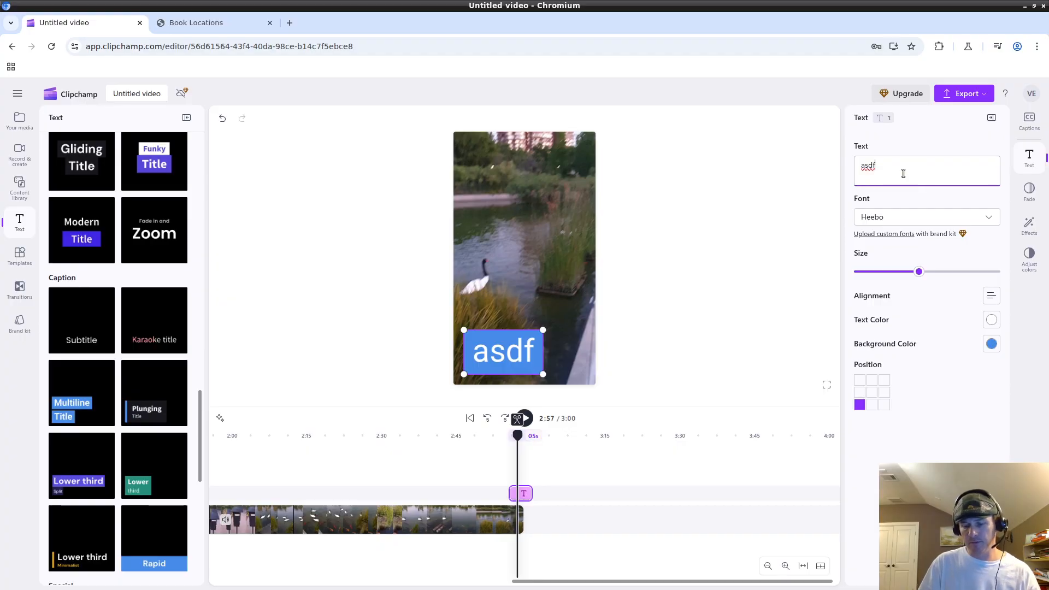
pyautogui.press('Return')
pyautogui.write('dddd')
pyautogui.click(743, 402)
pyautogui.moveTo(476, 300); pyautogui.dragTo(516, 295)
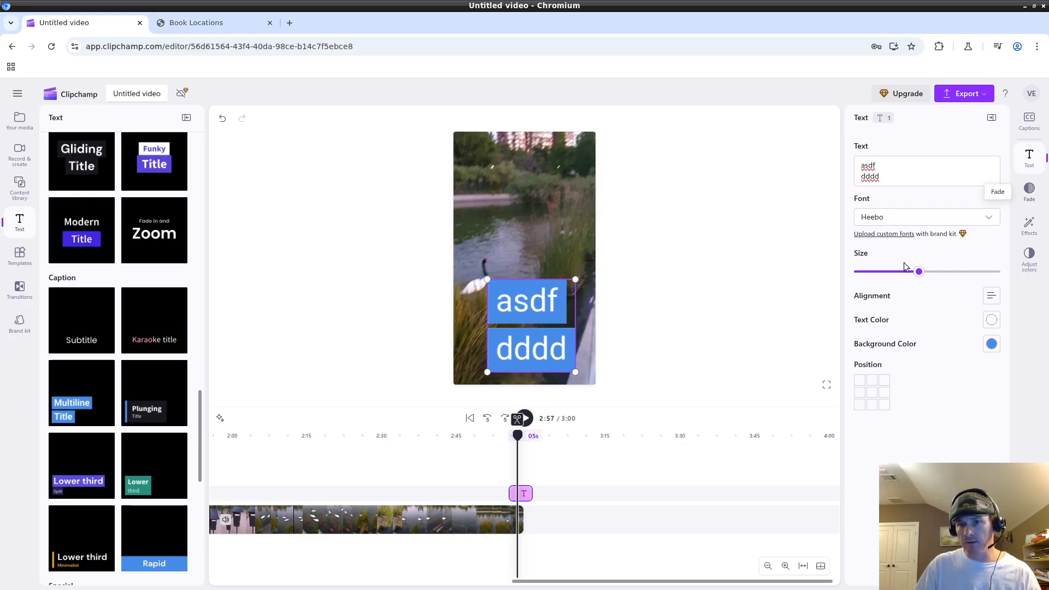
pyautogui.moveTo(919, 272); pyautogui.dragTo(881, 272)
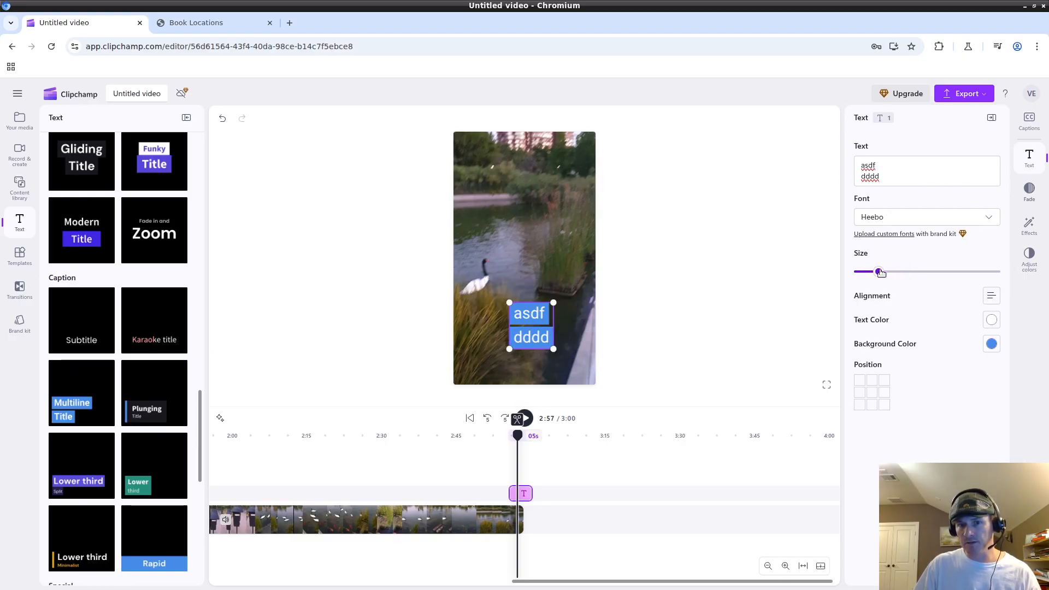
# Make the caption text blue (#0084FF) after trying black and purple.
pyautogui.click(991, 344)
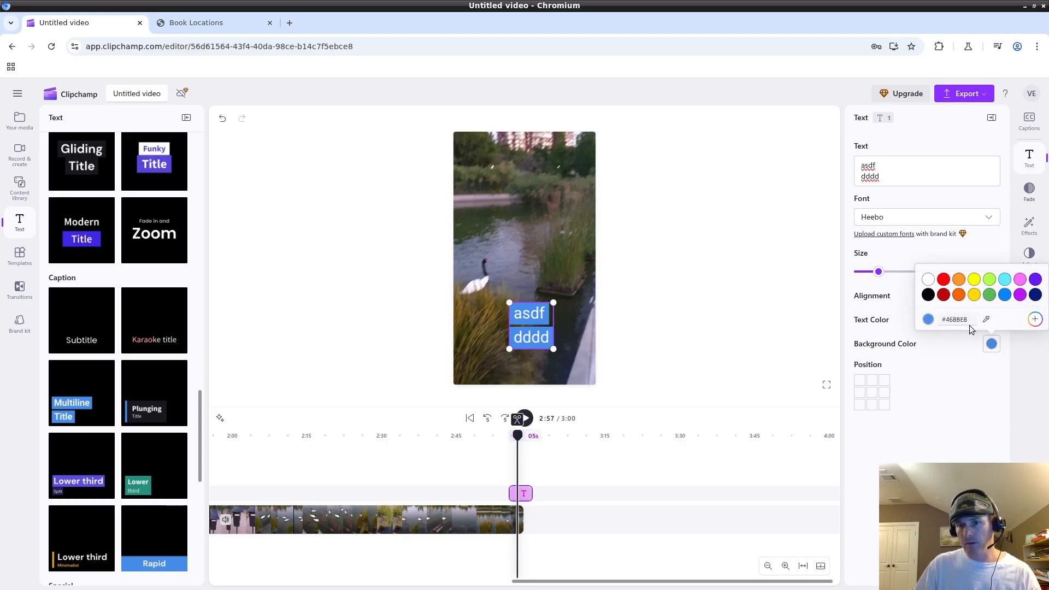
pyautogui.click(990, 347)
pyautogui.click(991, 323)
pyautogui.click(927, 270)
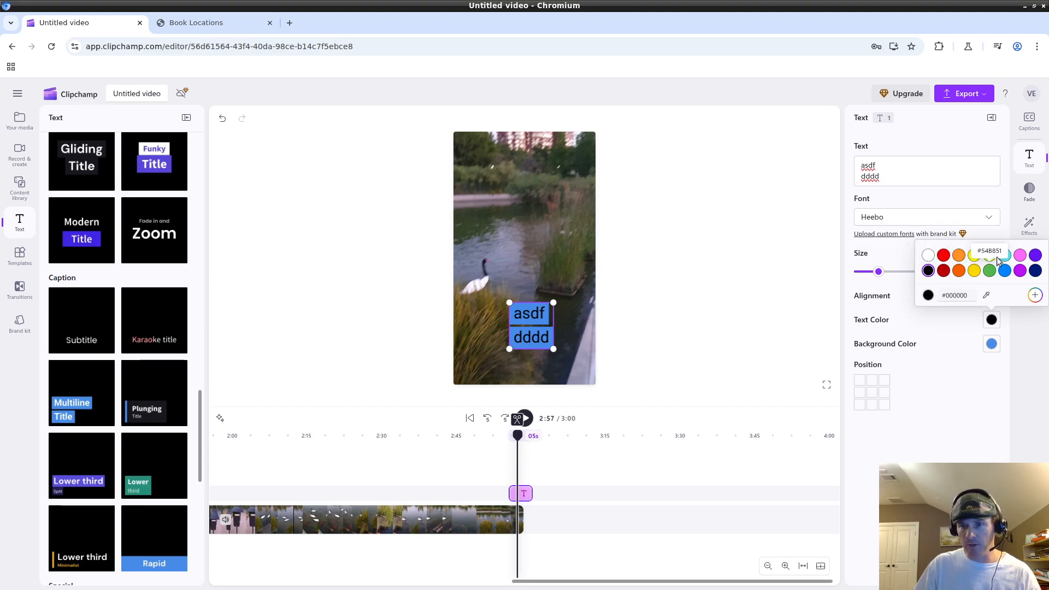
pyautogui.click(1035, 255)
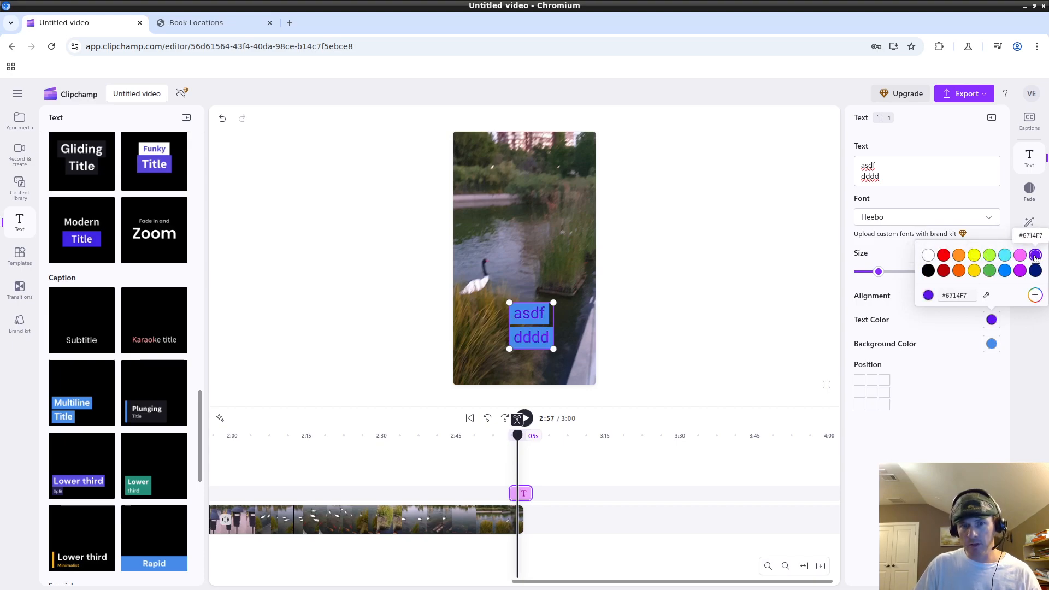
pyautogui.click(1005, 270)
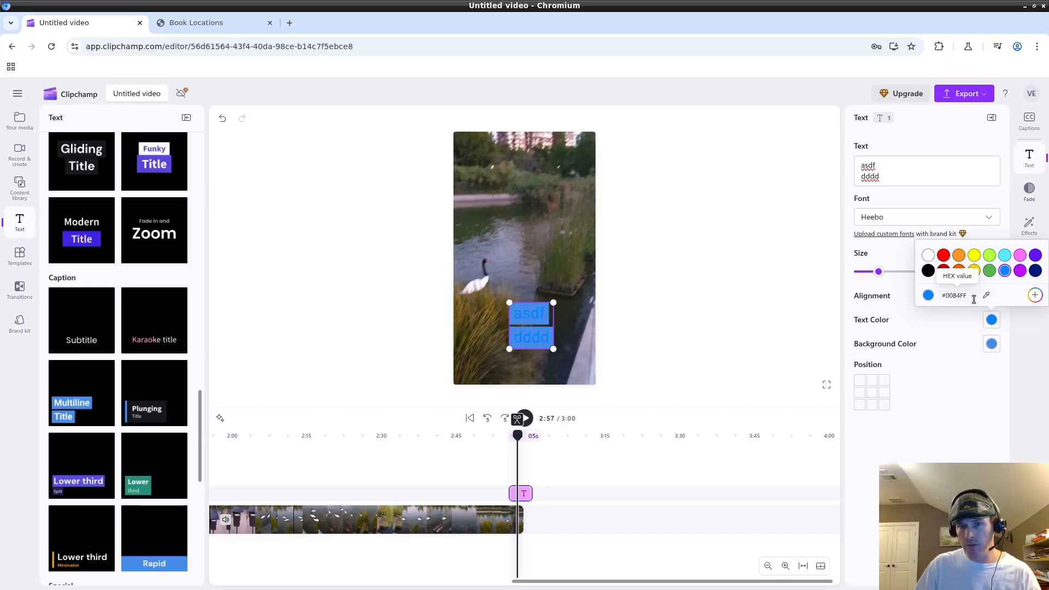
pyautogui.click(938, 372)
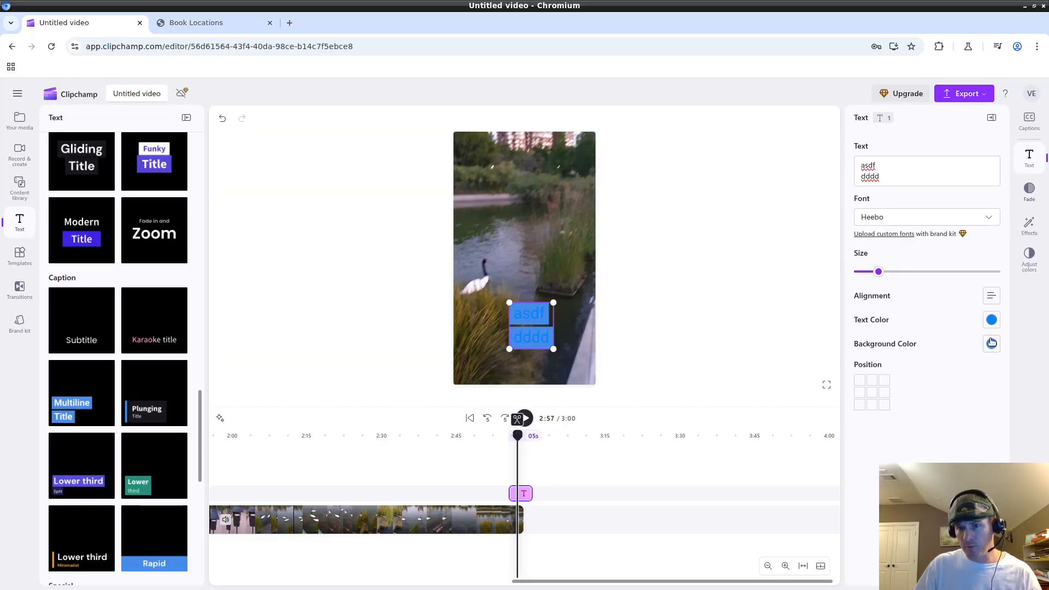
# Give the caption an orange background (#F76000) after trying white, black and red.
pyautogui.click(991, 342)
pyautogui.click(927, 280)
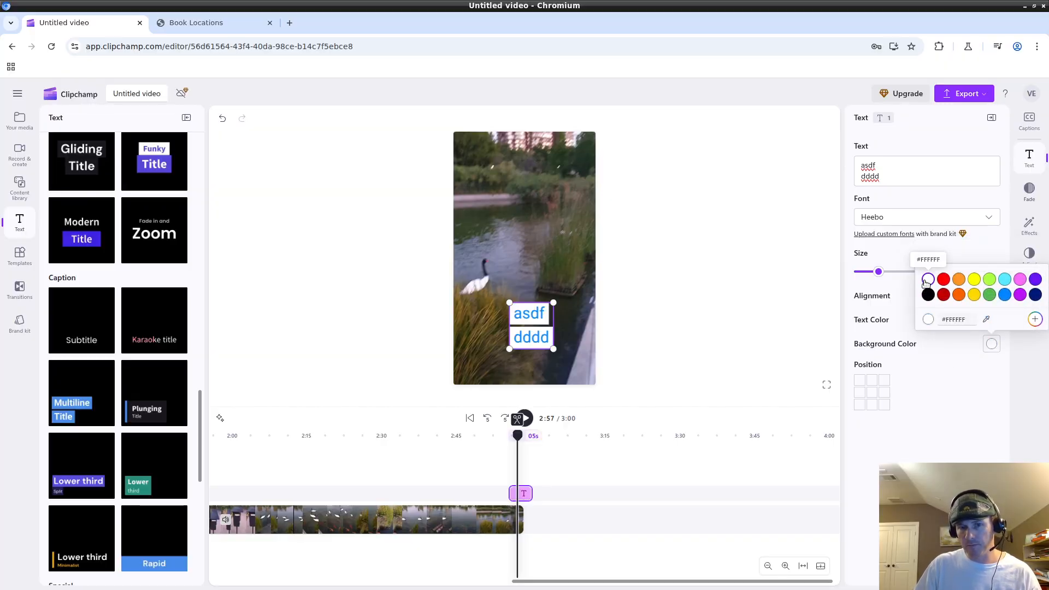
pyautogui.click(927, 295)
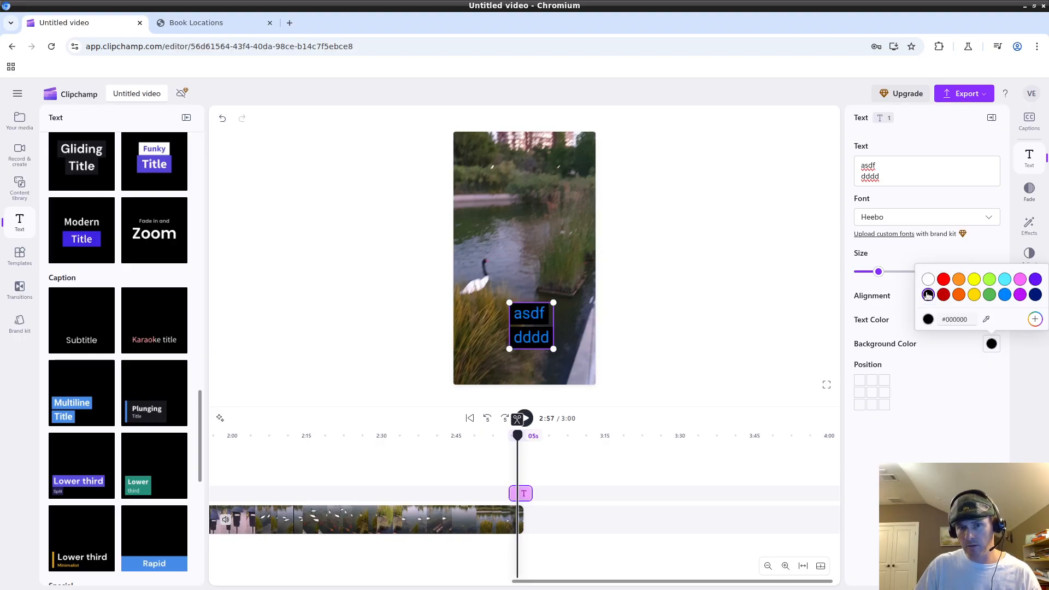
pyautogui.click(943, 295)
pyautogui.click(958, 294)
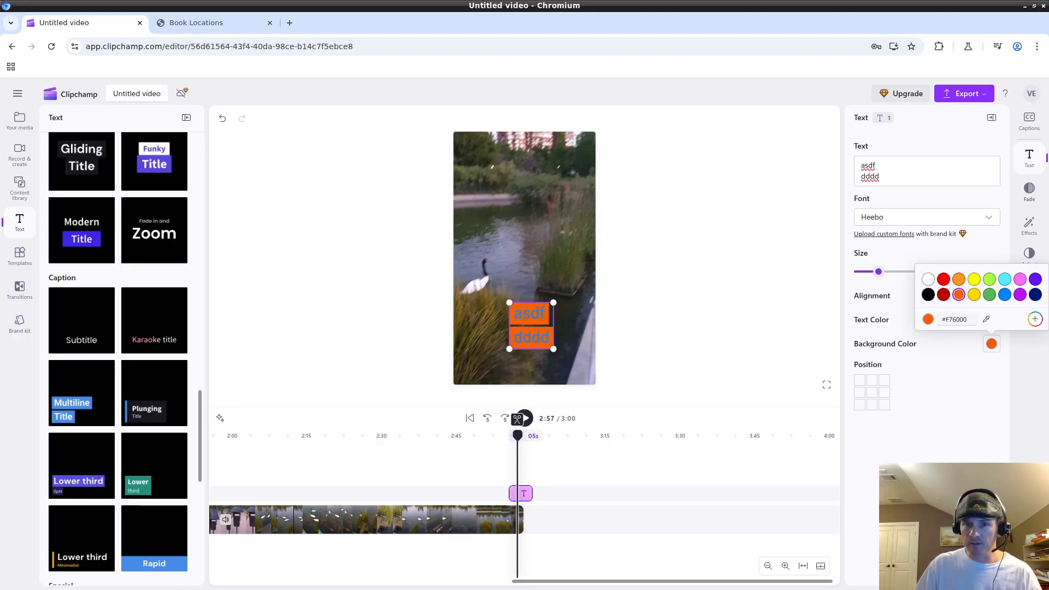
pyautogui.hotkey('alt', 'Tab')
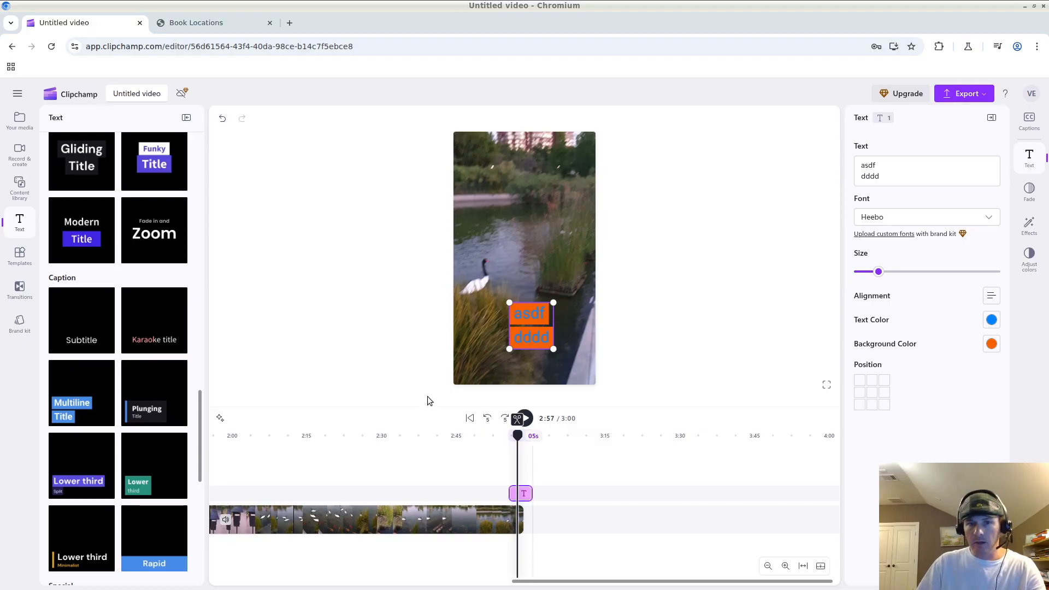
pyautogui.click(719, 266)
pyautogui.click(530, 324)
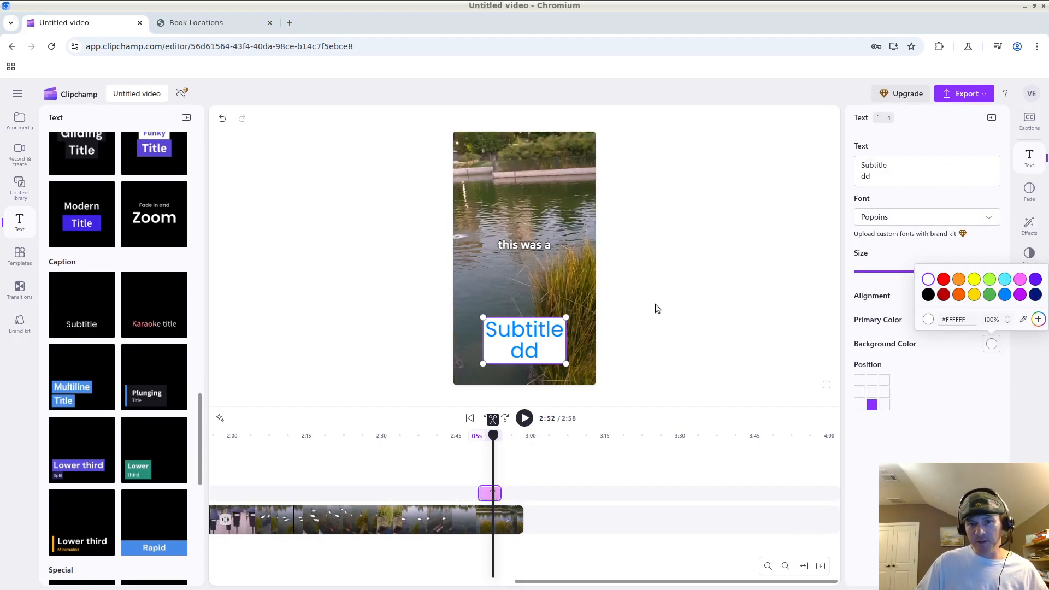
# Reselect the 'Subtitle' / 'dd' text clip and delete it from the timeline.
pyautogui.click(687, 332)
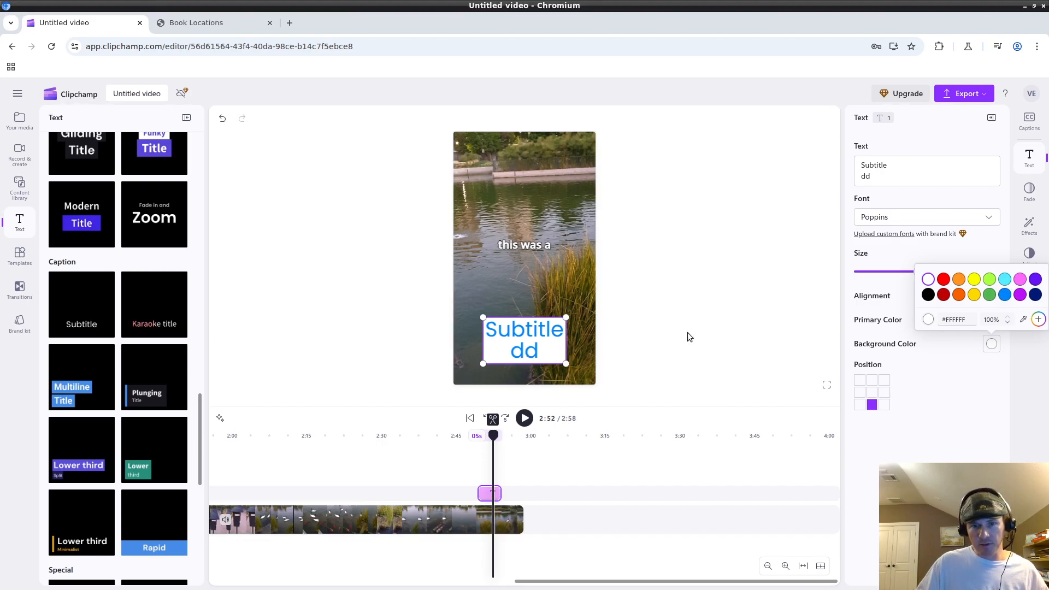
pyautogui.click(529, 327)
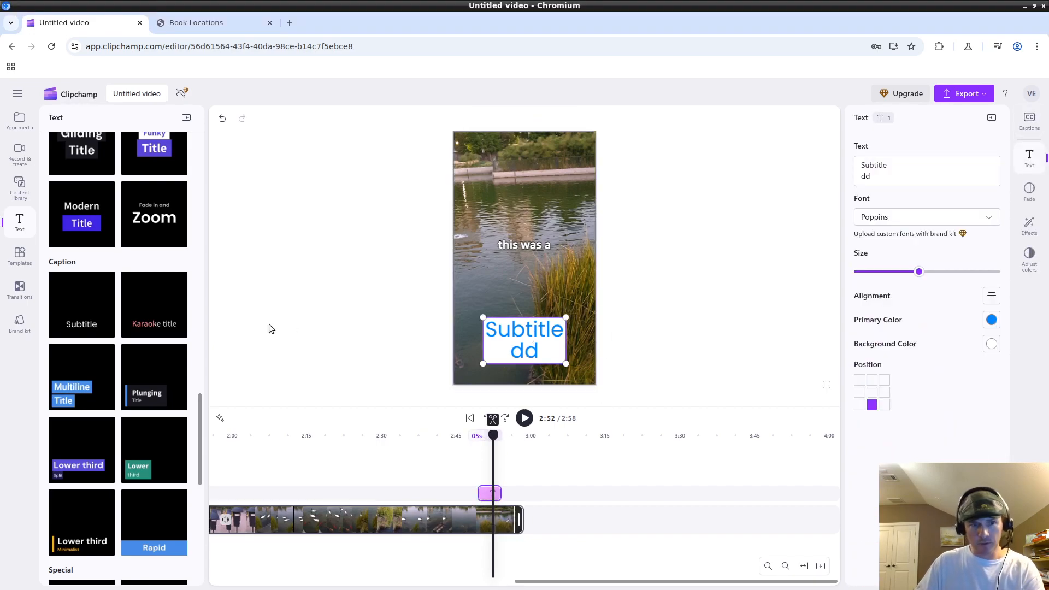
pyautogui.press('Delete')
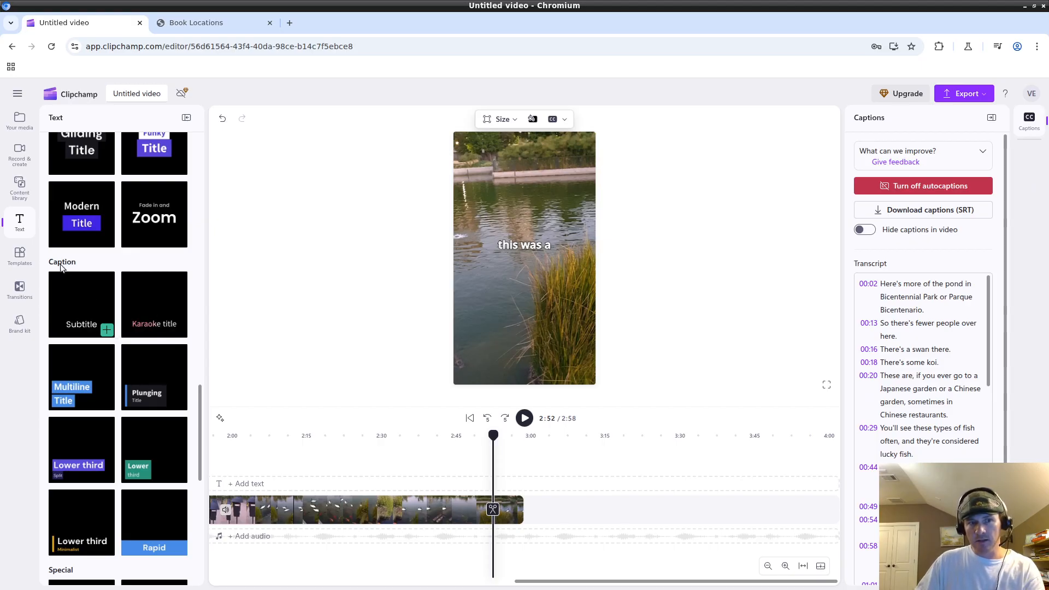
# Add a Subtitle text overlay at 2:54 and give it a second line reading 'asdfasdf'.
pyautogui.click(106, 331)
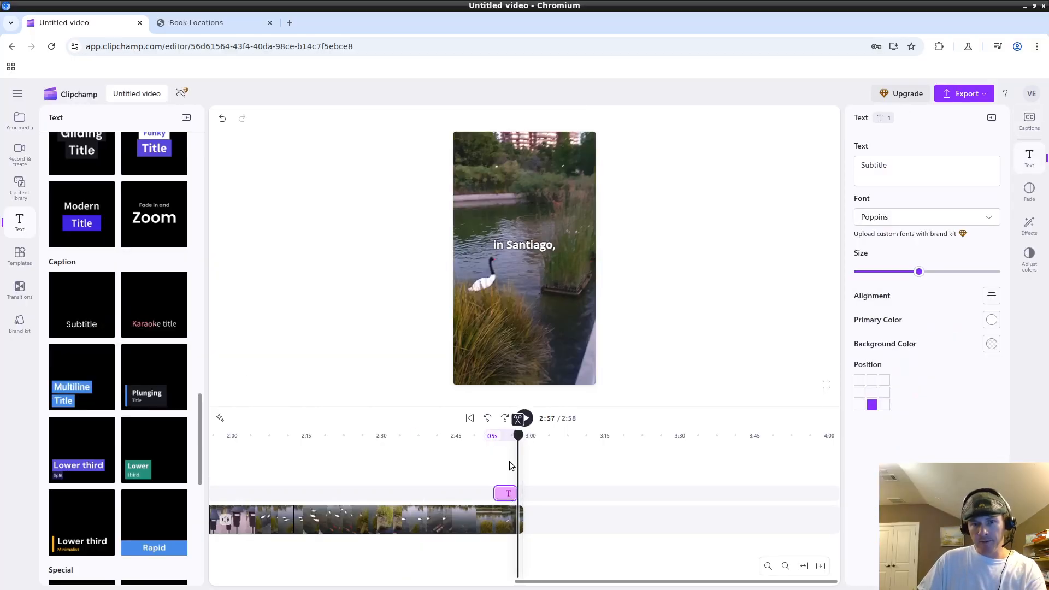
pyautogui.moveTo(517, 436); pyautogui.dragTo(501, 435)
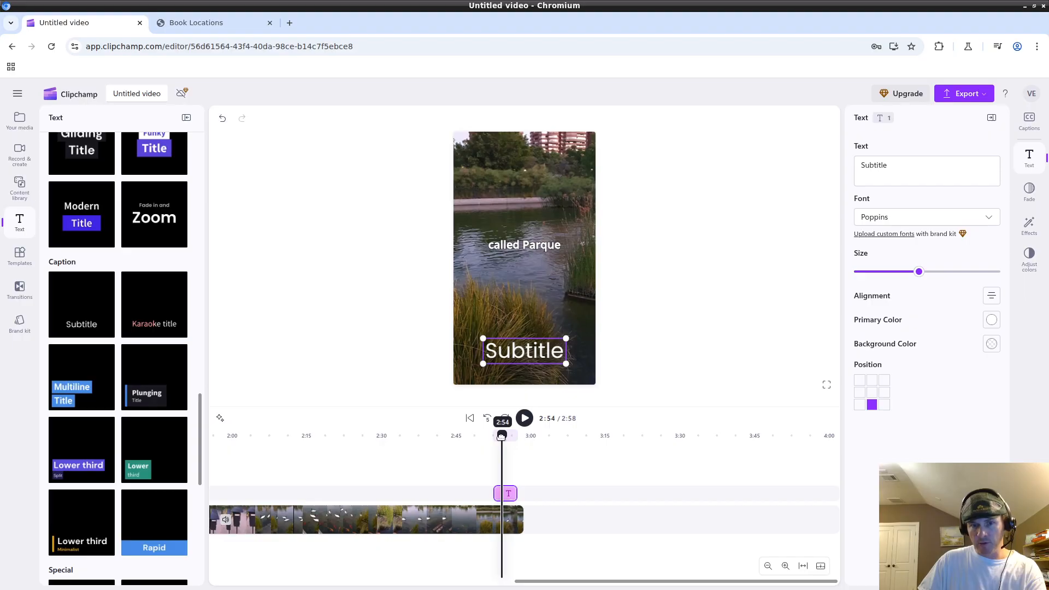
pyautogui.tripleClick(907, 169)
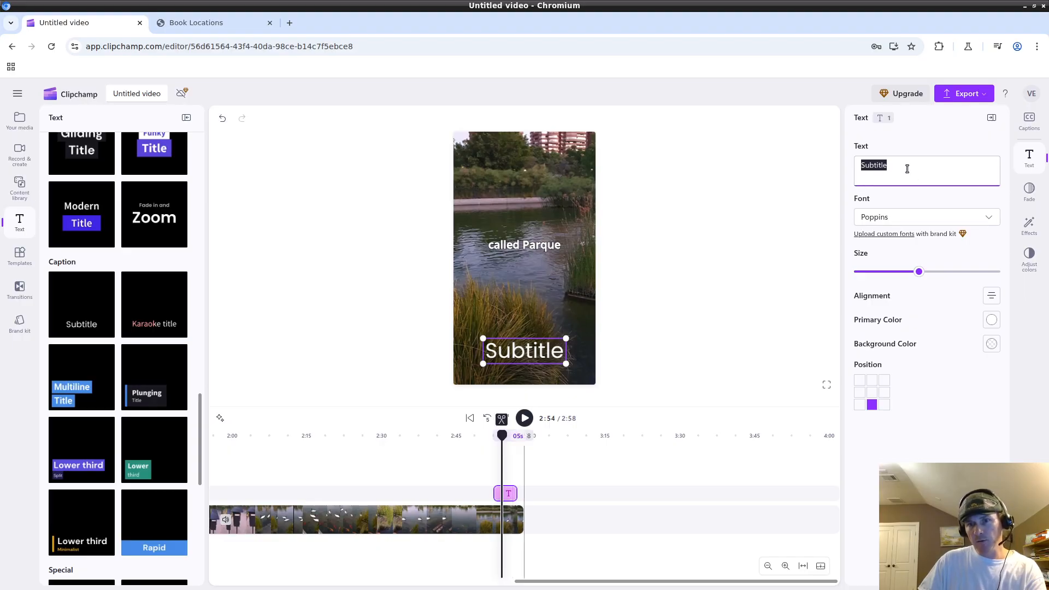
pyautogui.click(919, 168)
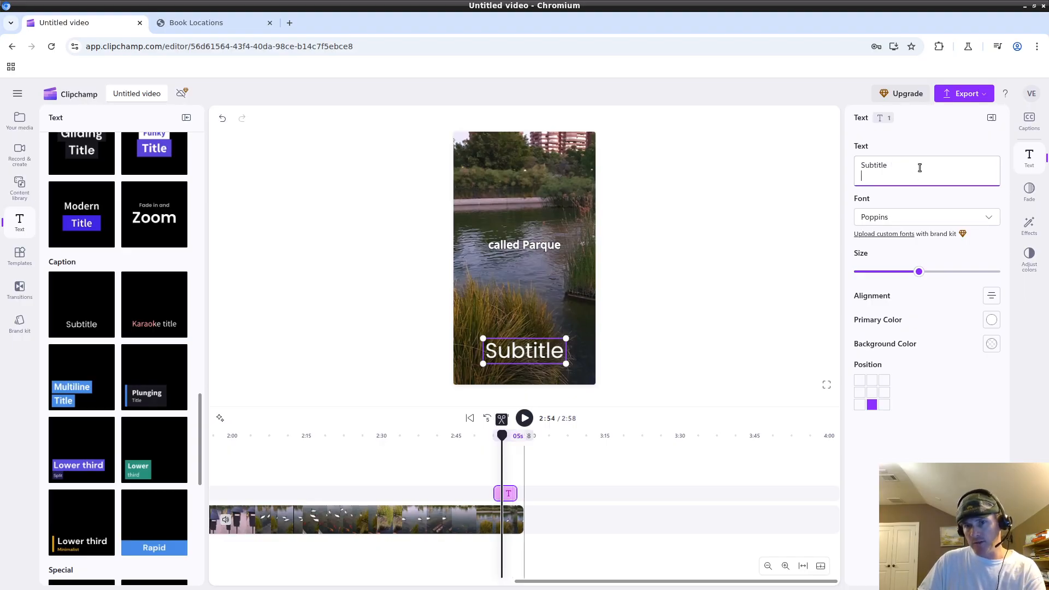
pyautogui.press('Return')
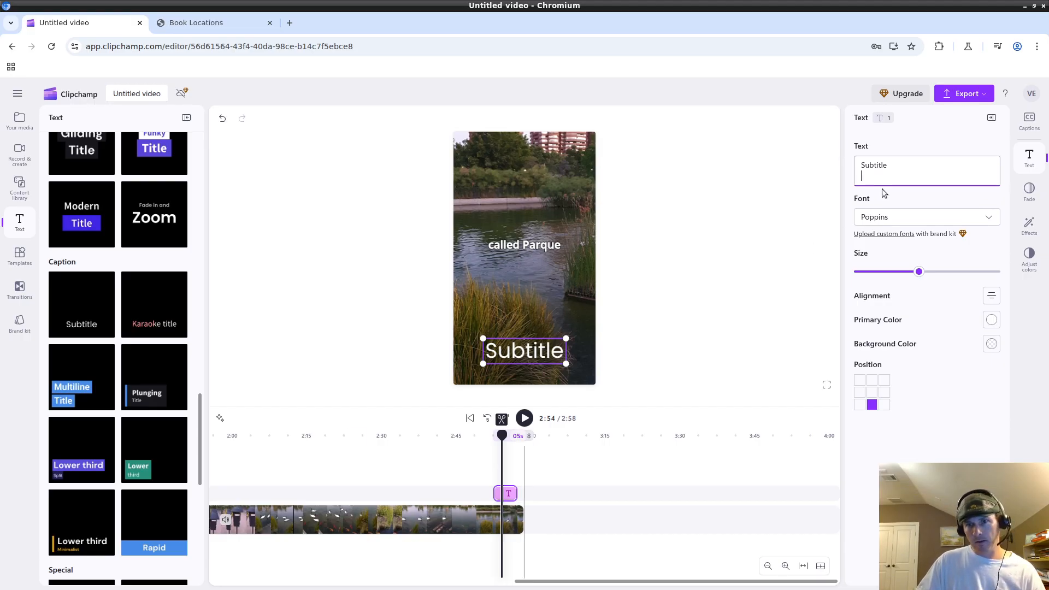
pyautogui.write('asdfasdf')
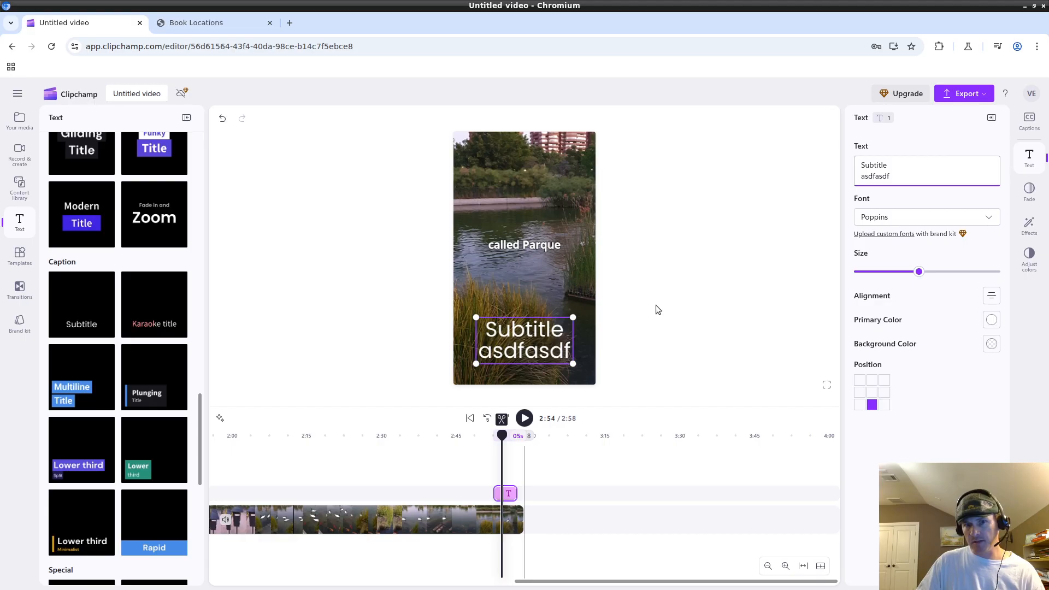
pyautogui.click(506, 348)
pyautogui.click(507, 348)
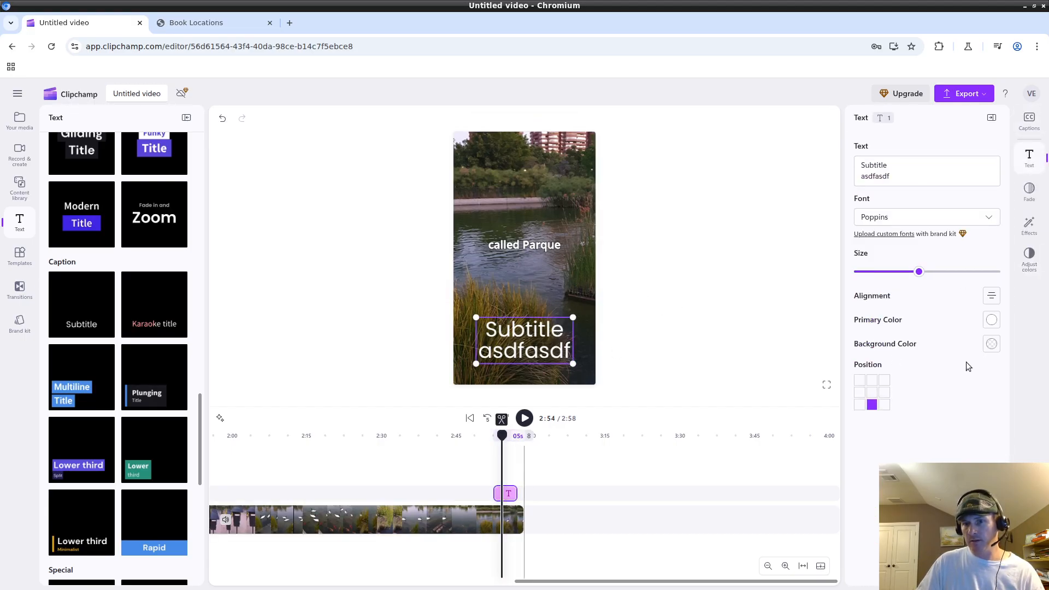
# Give the subtitle a bright yellow background box at full 100% opacity.
pyautogui.click(991, 345)
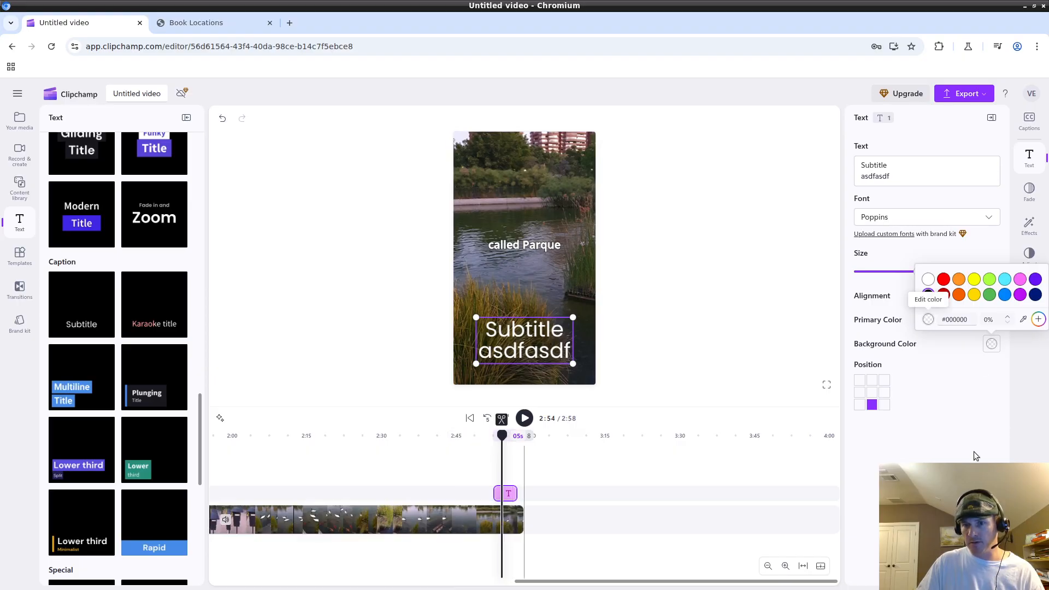
pyautogui.click(989, 411)
pyautogui.click(992, 345)
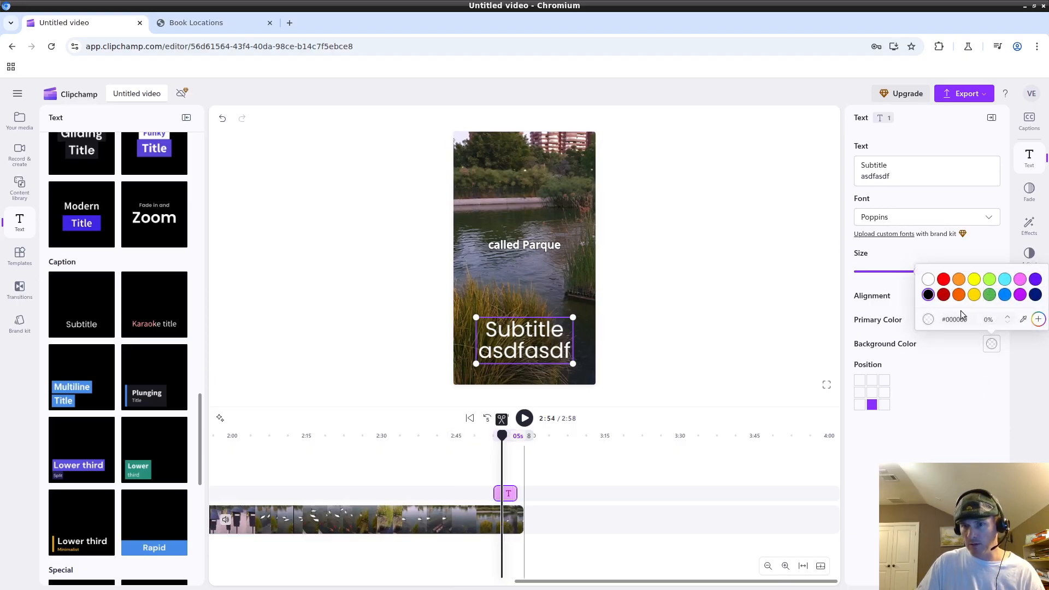
pyautogui.click(1005, 318)
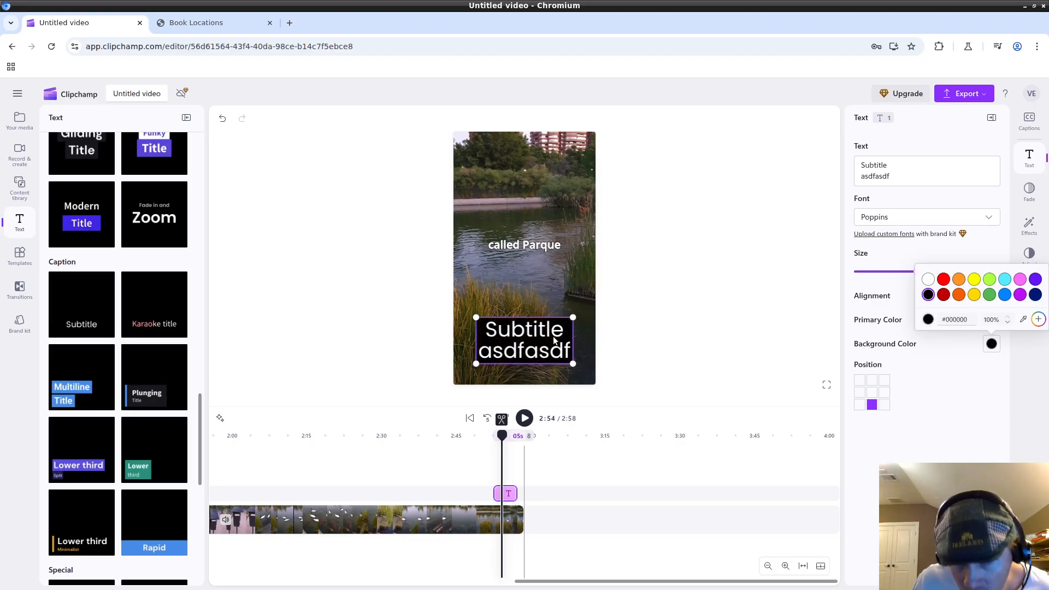
pyautogui.click(1004, 295)
pyautogui.click(973, 282)
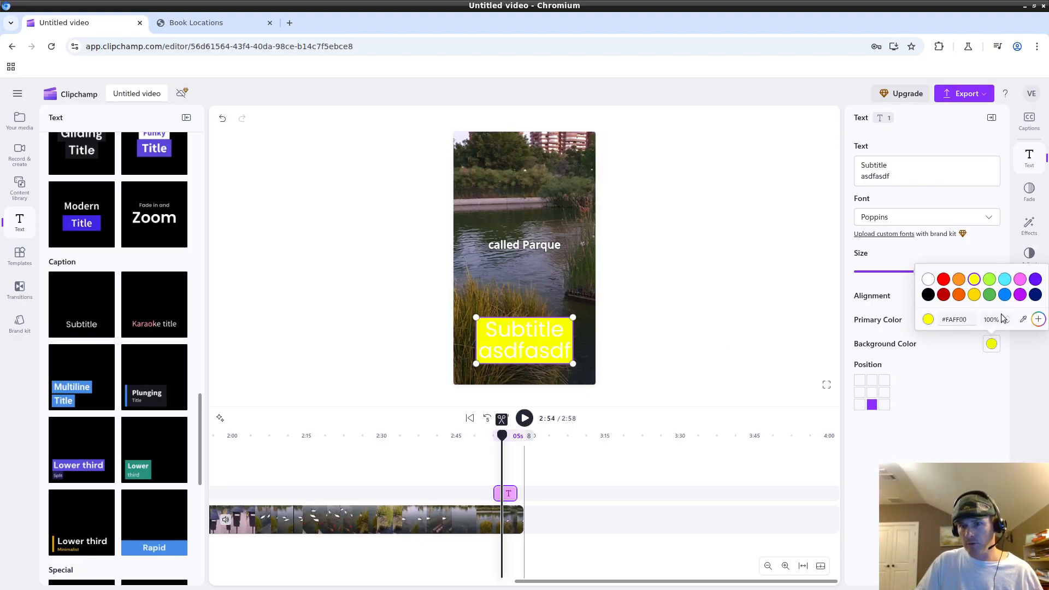
pyautogui.click(1006, 322)
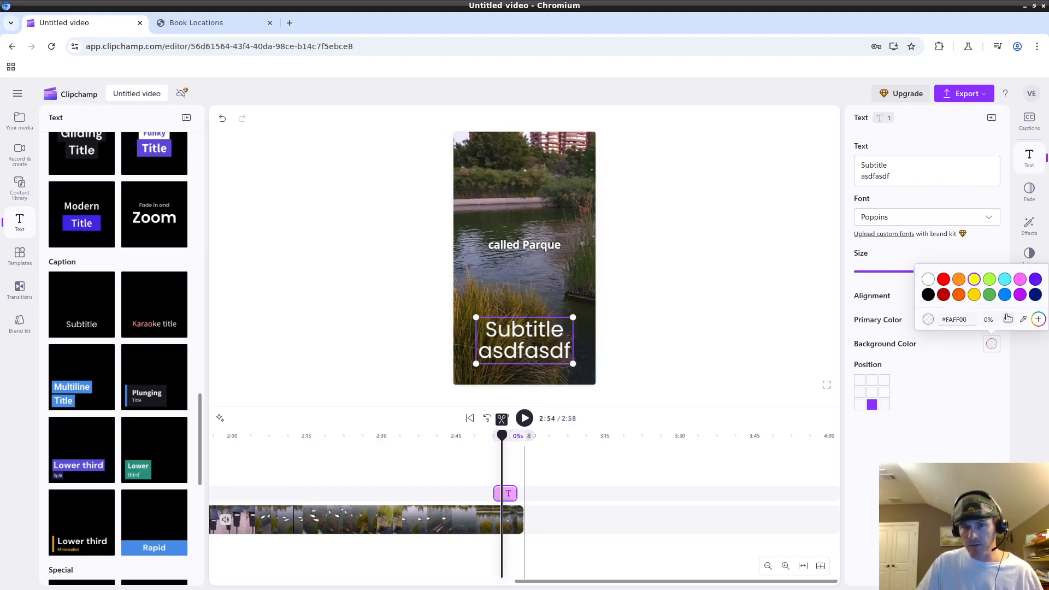
pyautogui.click(1007, 315)
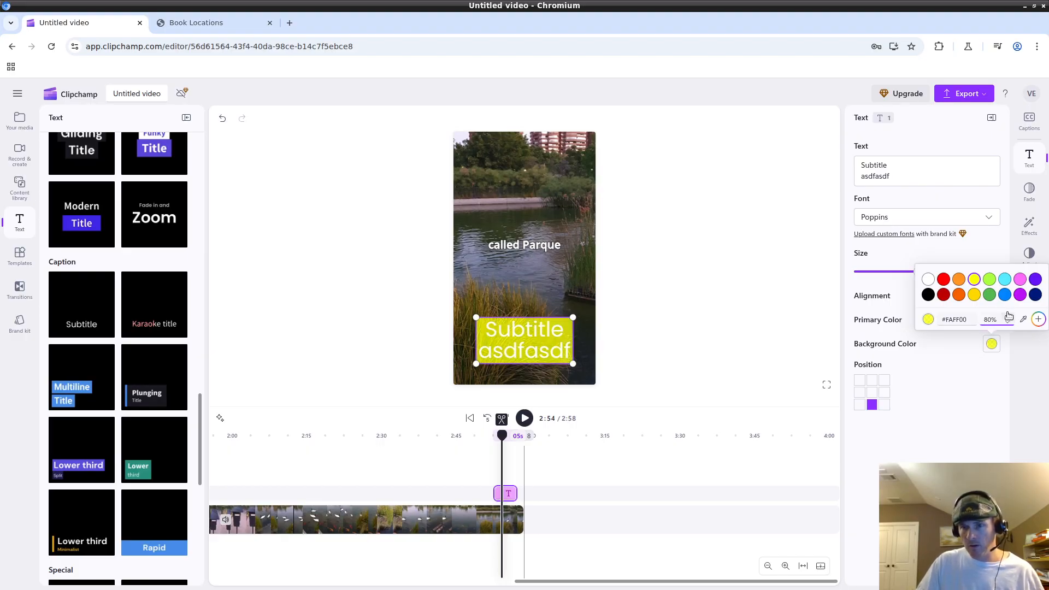
pyautogui.click(940, 350)
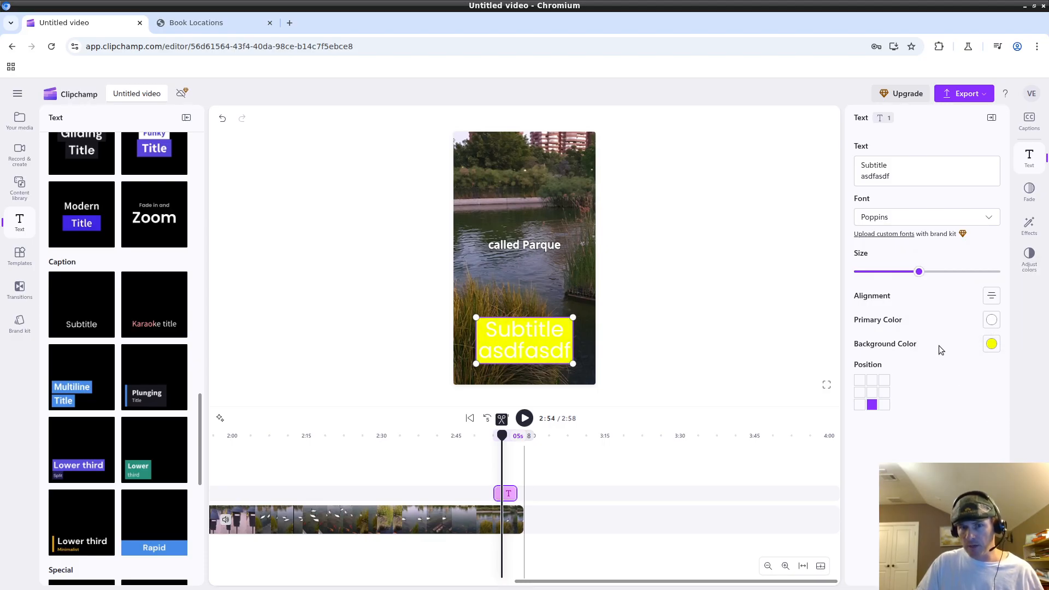
# Try red, cyan and pink swatches as the subtitle text colour.
pyautogui.click(989, 322)
pyautogui.click(944, 256)
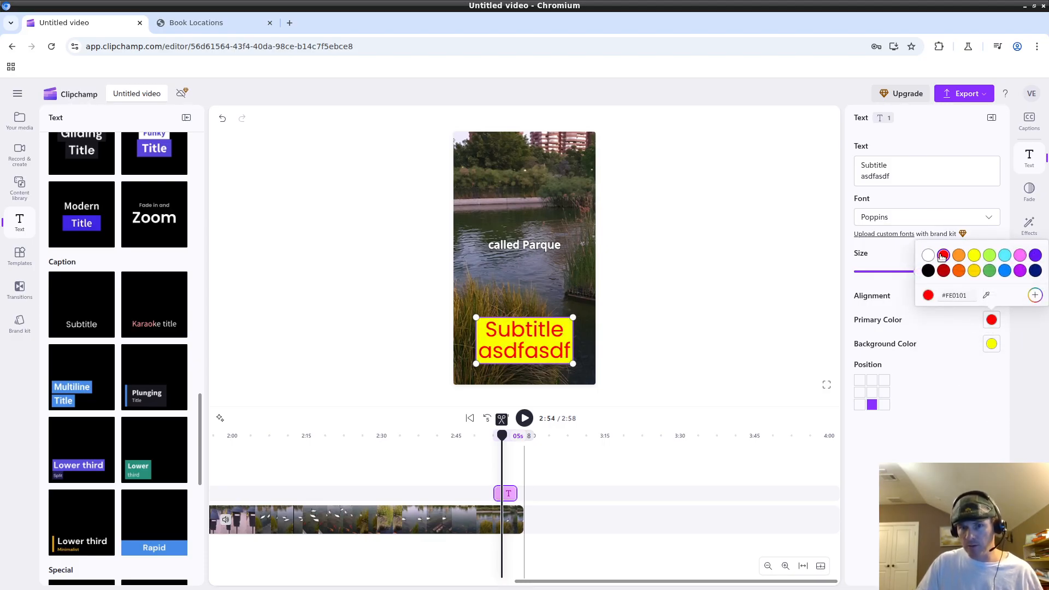
pyautogui.click(989, 256)
pyautogui.click(1005, 256)
pyautogui.click(1020, 255)
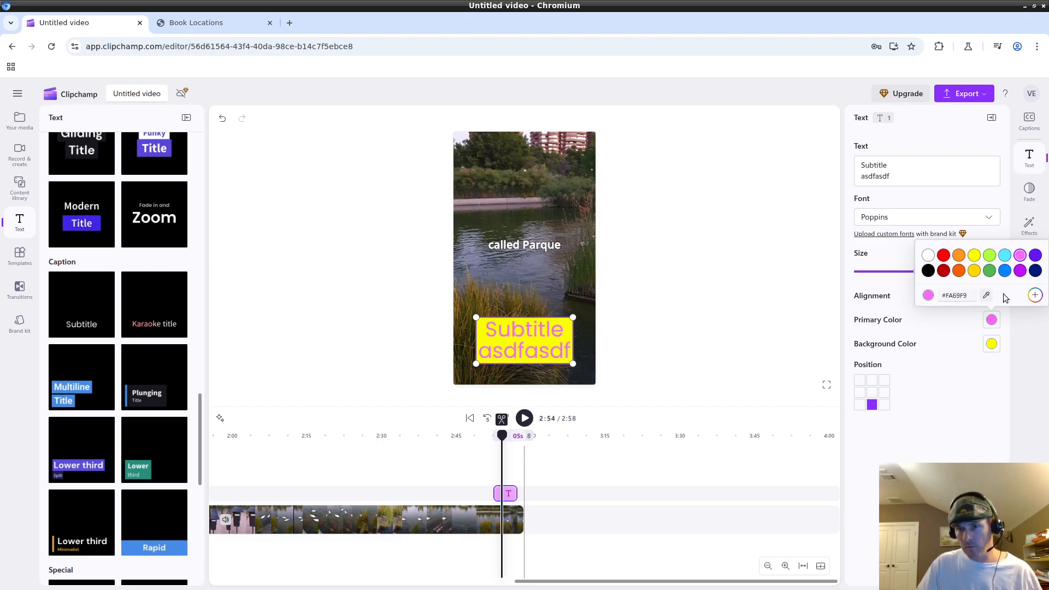
pyautogui.click(1013, 373)
# Experiment with editing the text colour's hex value, then return the text to red.
pyautogui.click(990, 320)
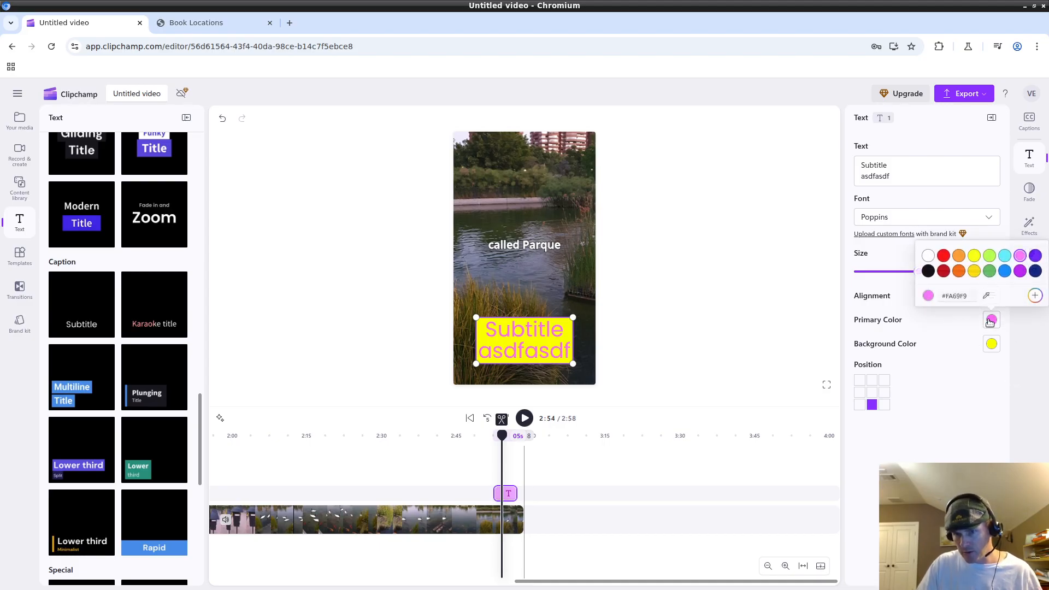
pyautogui.click(943, 255)
pyautogui.doubleClick(960, 293)
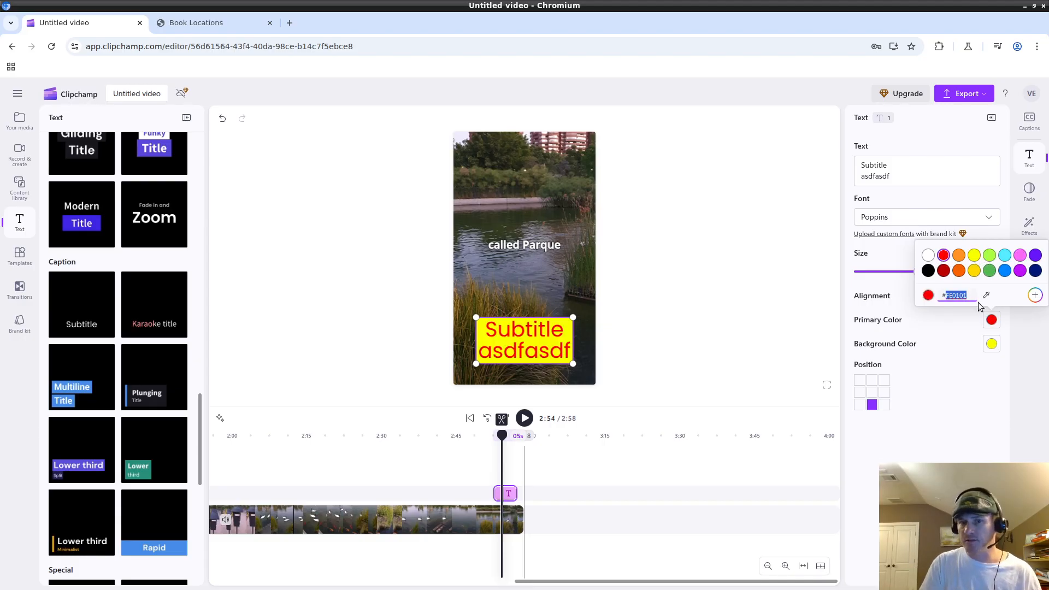
pyautogui.write('F')
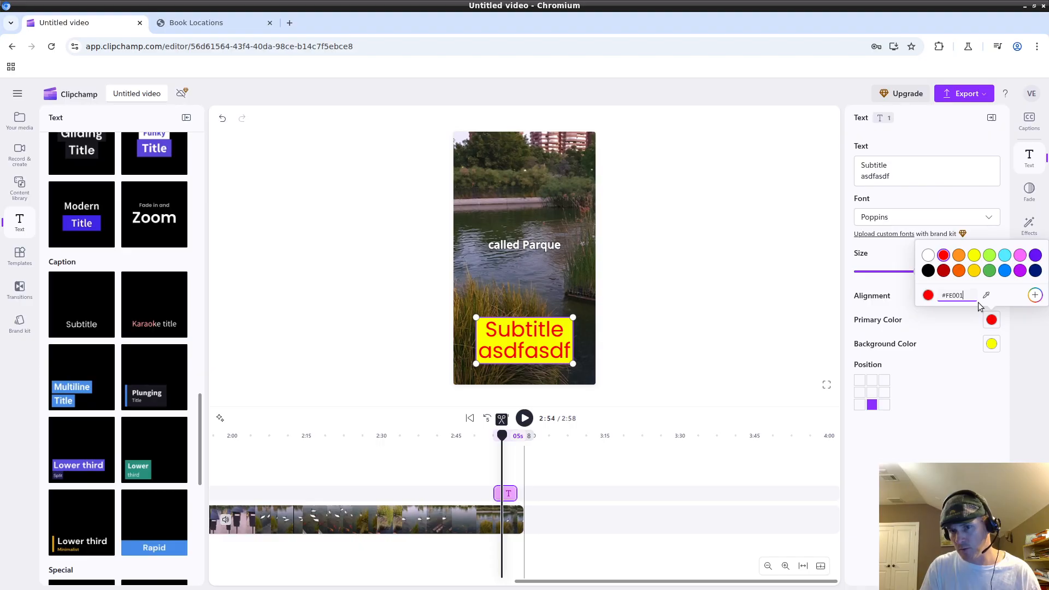
pyautogui.doubleClick(955, 295)
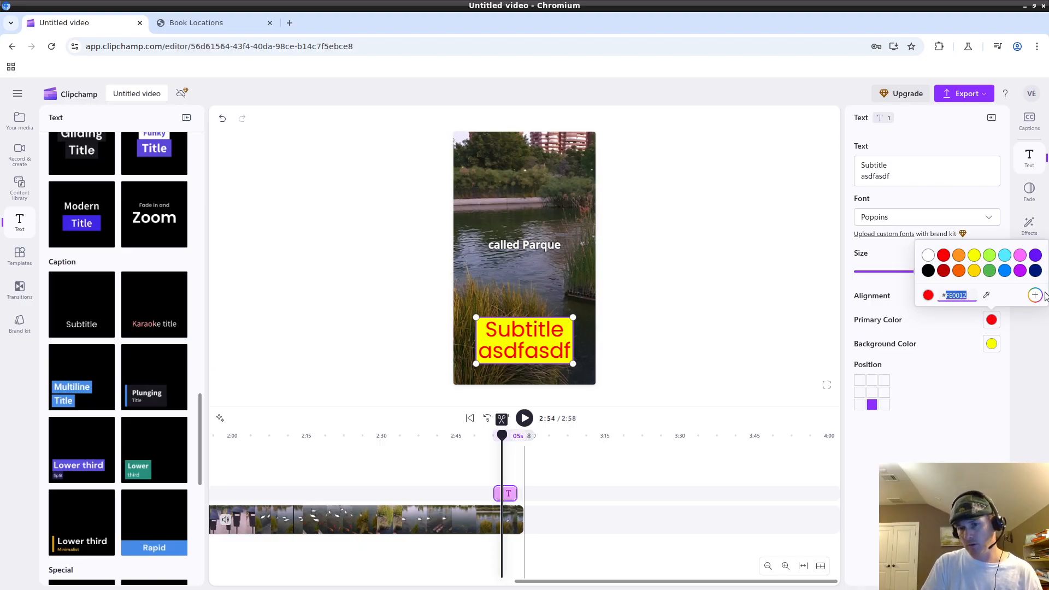
pyautogui.write('AABBCE')
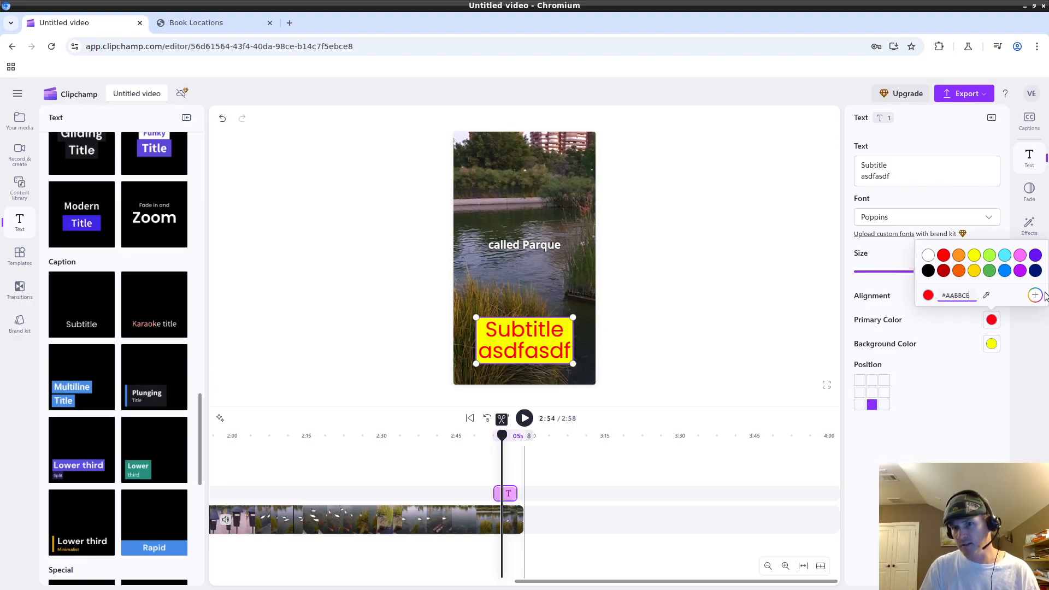
pyautogui.press('Return')
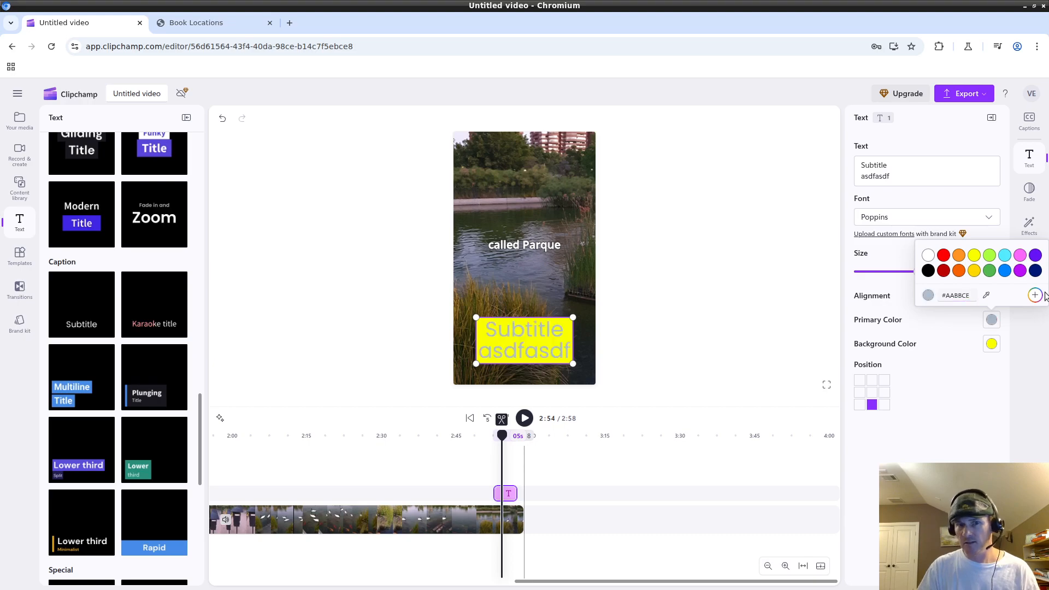
pyautogui.doubleClick(958, 298)
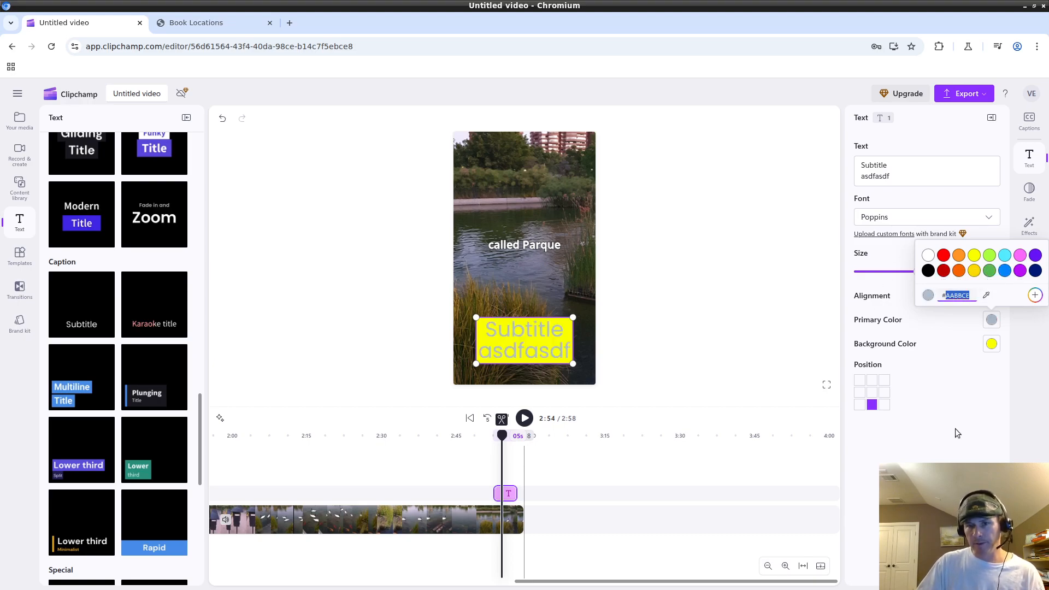
pyautogui.click(943, 255)
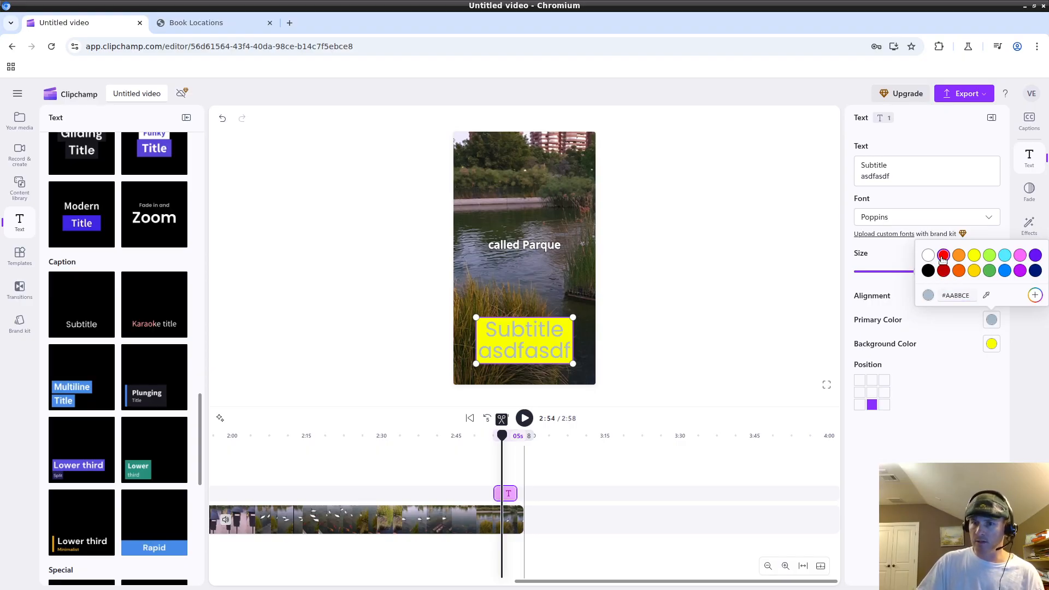
# Try custom pink and green shades, an eyedropped near-white, then orange and yellow text.
pyautogui.click(1033, 295)
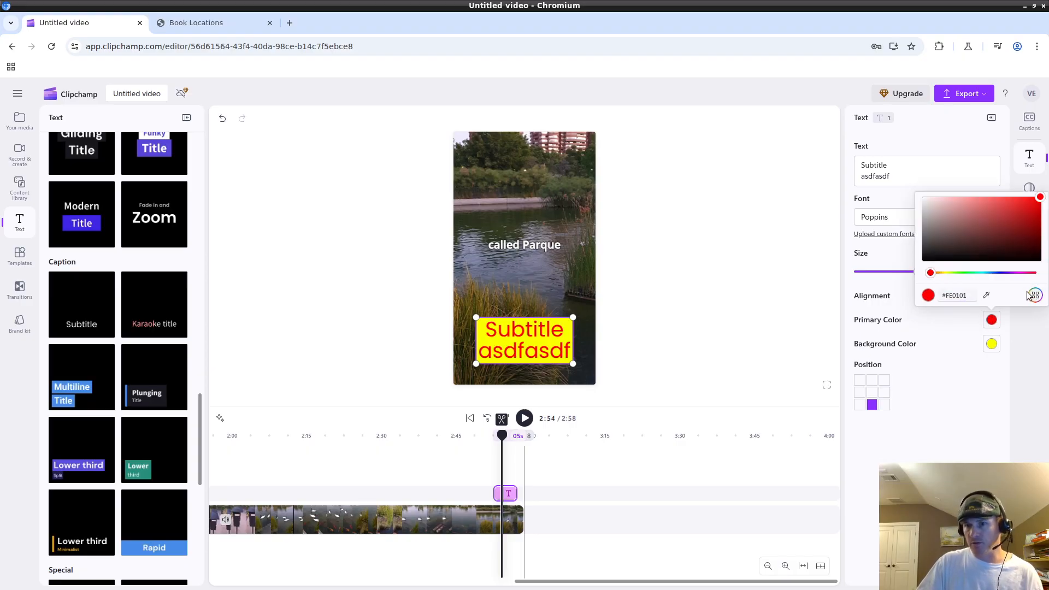
pyautogui.moveTo(978, 240)
pyautogui.mouseDown()
pyautogui.moveTo(998, 217)
pyautogui.moveTo(944, 206)
pyautogui.moveTo(987, 235)
pyautogui.moveTo(1008, 212)
pyautogui.moveTo(1025, 233)
pyautogui.mouseUp()
pyautogui.moveTo(959, 272)
pyautogui.mouseDown()
pyautogui.moveTo(974, 273)
pyautogui.moveTo(994, 231)
pyautogui.mouseUp()
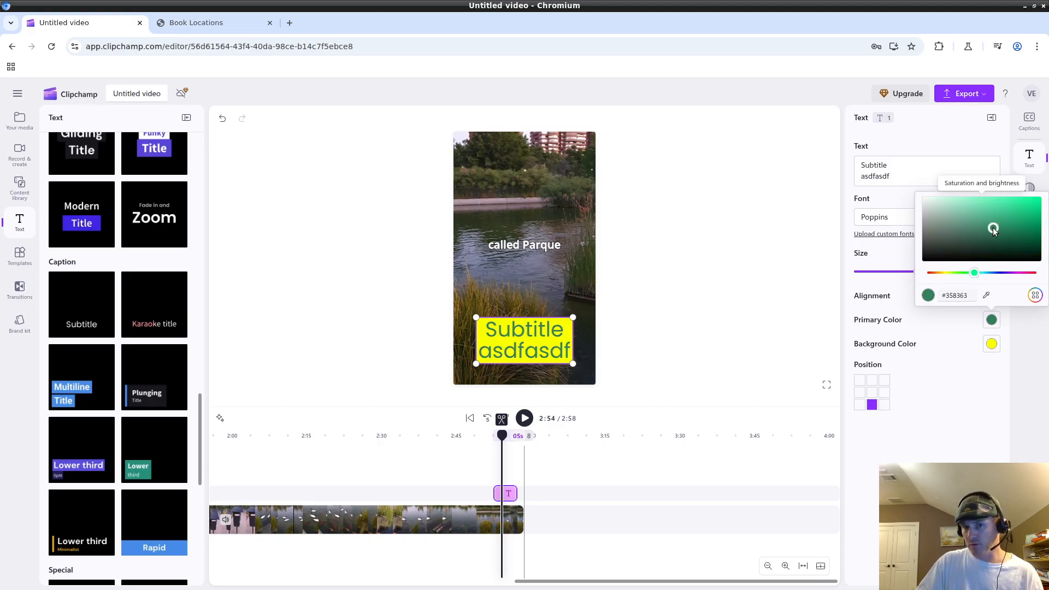
pyautogui.click(1025, 382)
pyautogui.click(991, 319)
pyautogui.click(984, 292)
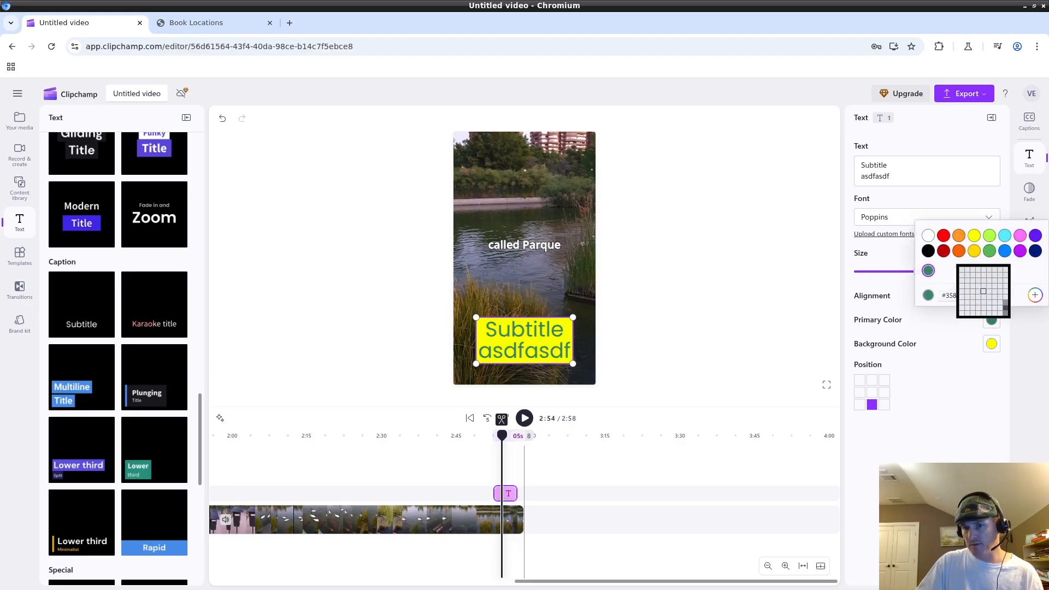
pyautogui.click(1002, 353)
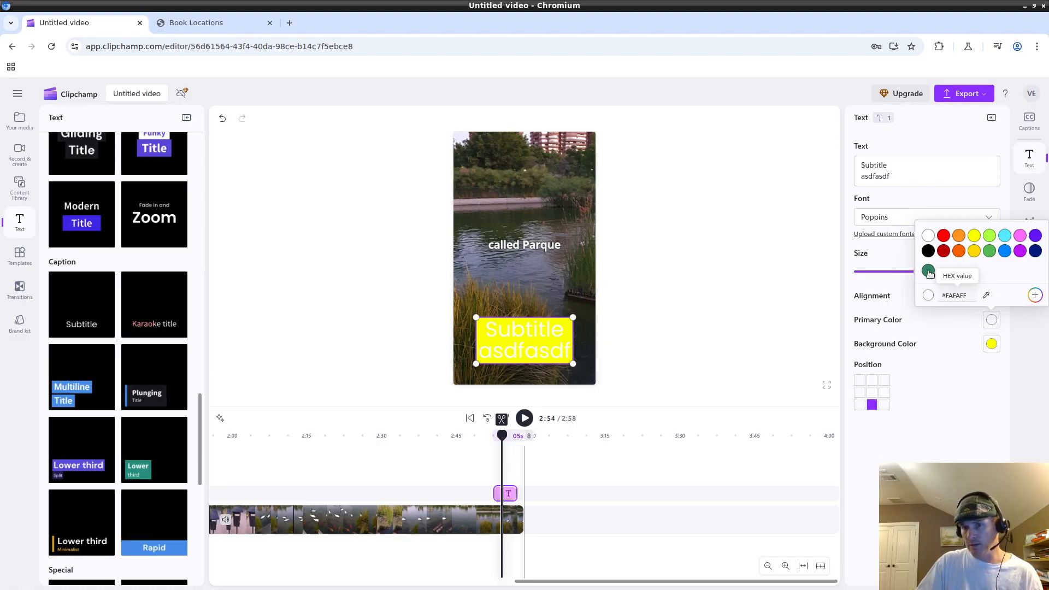
pyautogui.click(959, 251)
pyautogui.click(975, 251)
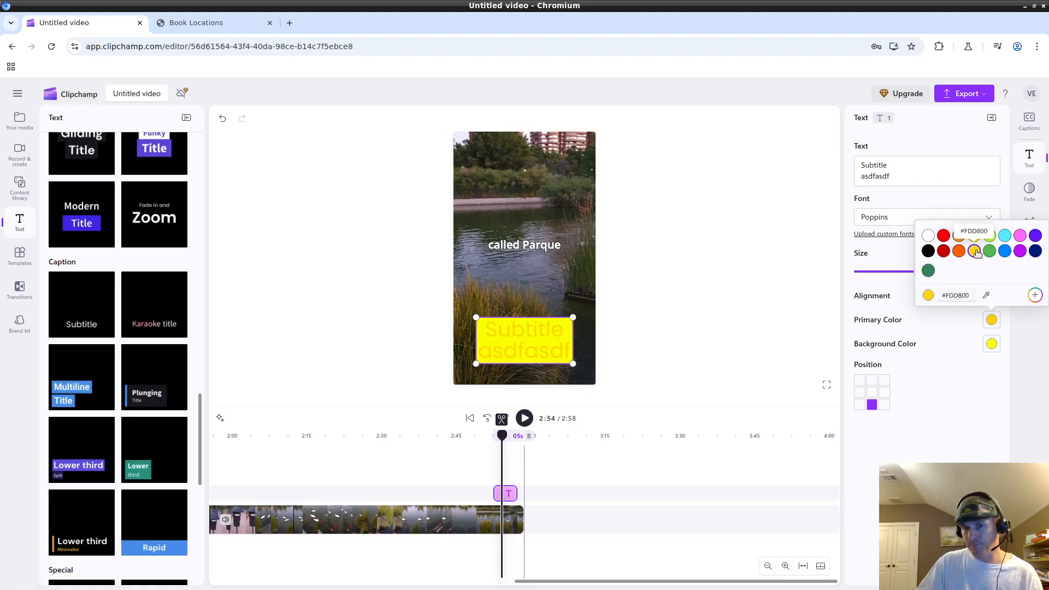
pyautogui.click(1007, 415)
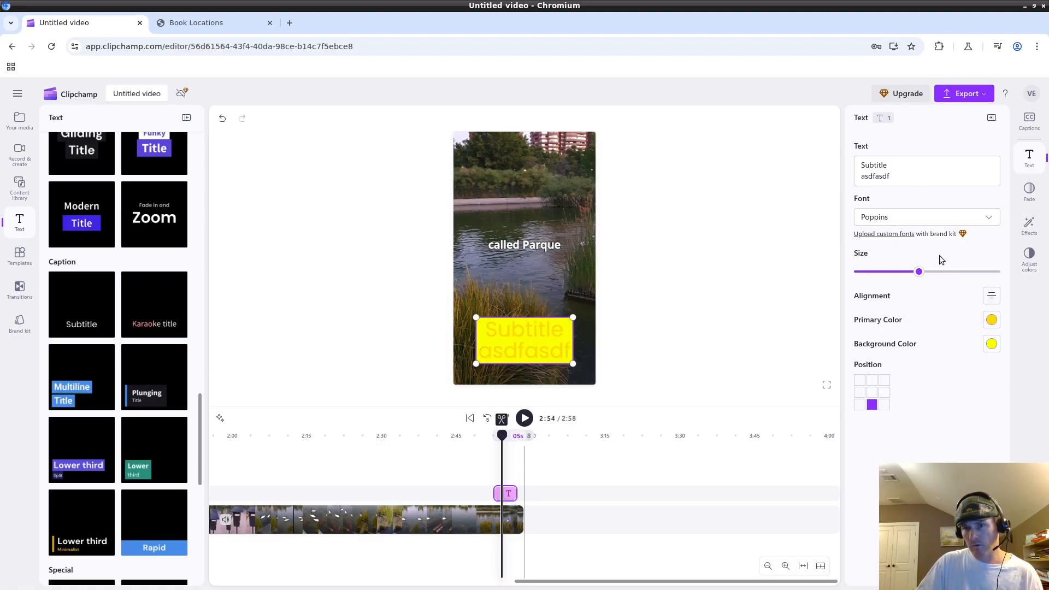
# Set the subtitle text to cyan (#55EBFF) and select all of its text.
pyautogui.click(992, 319)
pyautogui.click(943, 235)
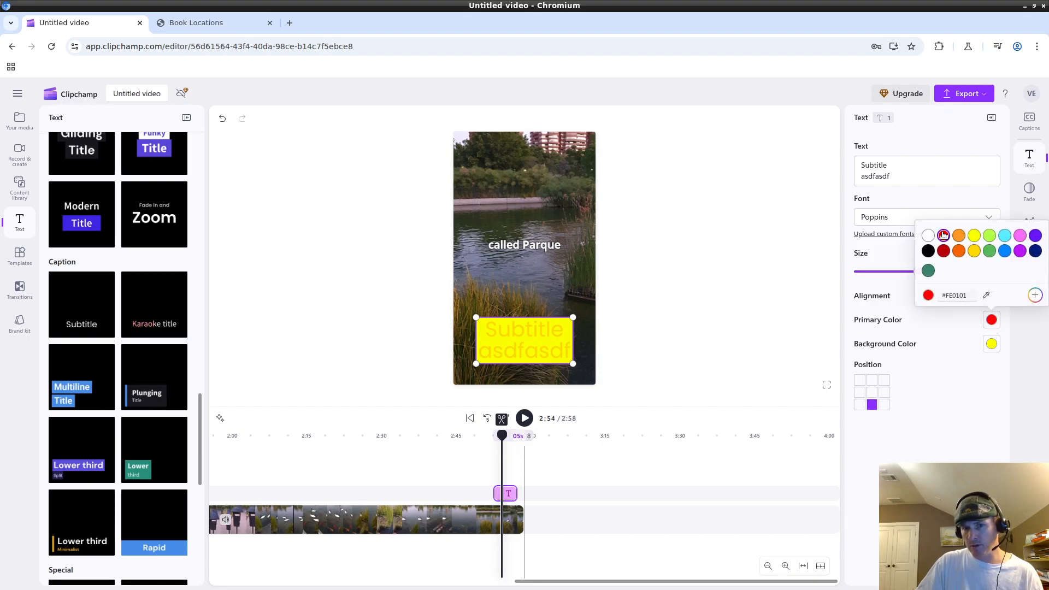
pyautogui.click(1003, 235)
pyautogui.click(964, 432)
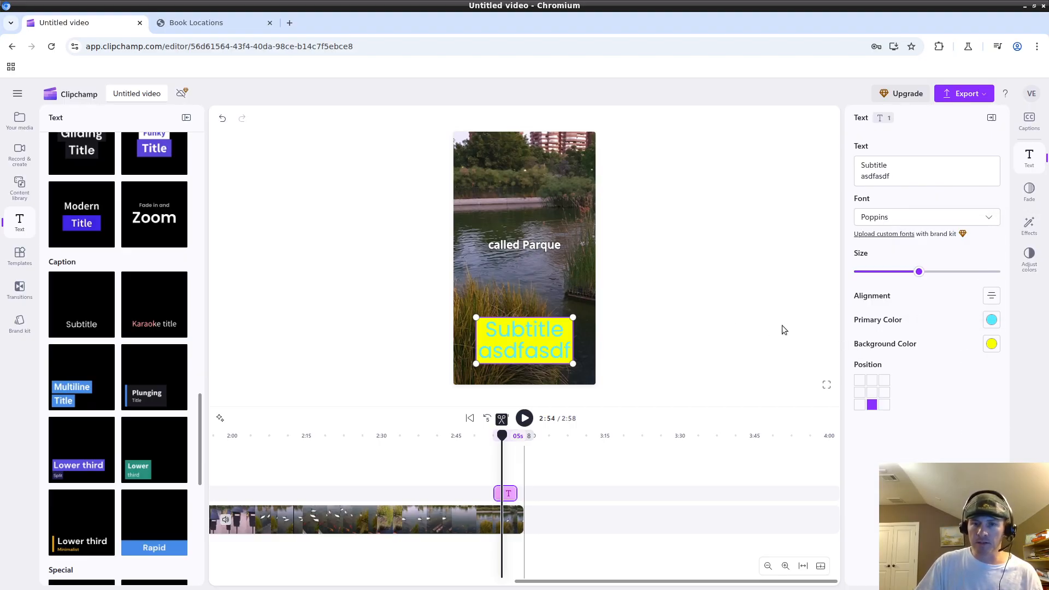
pyautogui.click(928, 171)
pyautogui.hotkey('ctrl', 'a')
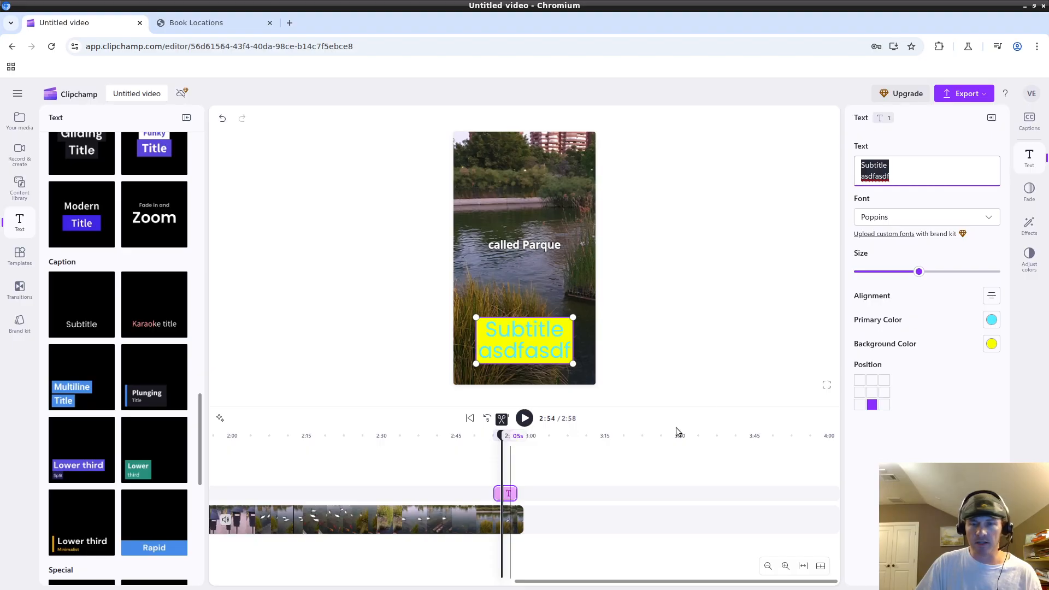
# Make the test subtitle text slightly smaller, then select the 'Get my coloring book!' overlay.
pyautogui.moveTo(918, 272); pyautogui.dragTo(903, 272)
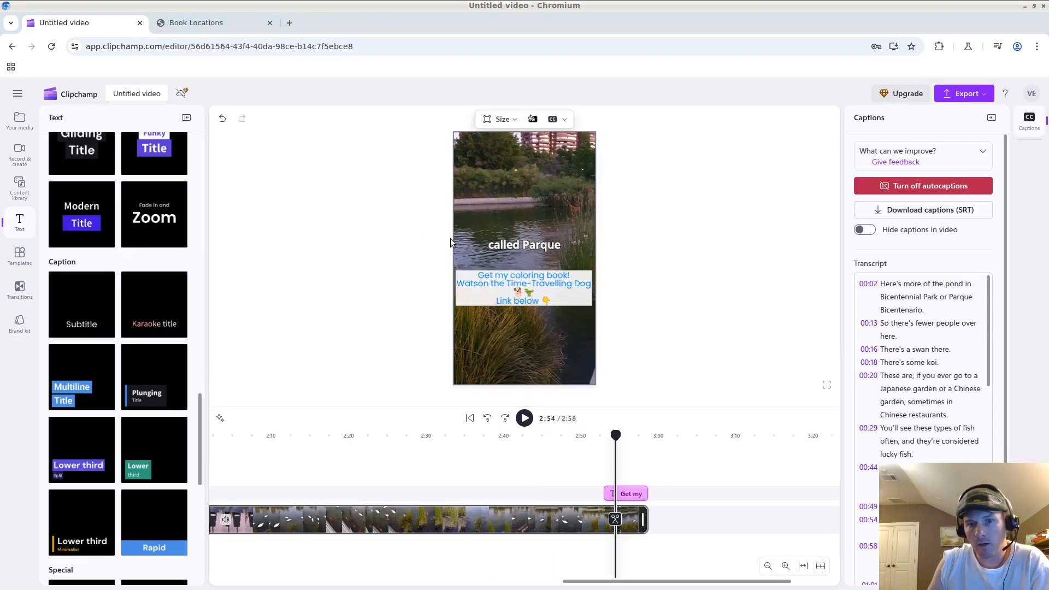
pyautogui.click(537, 293)
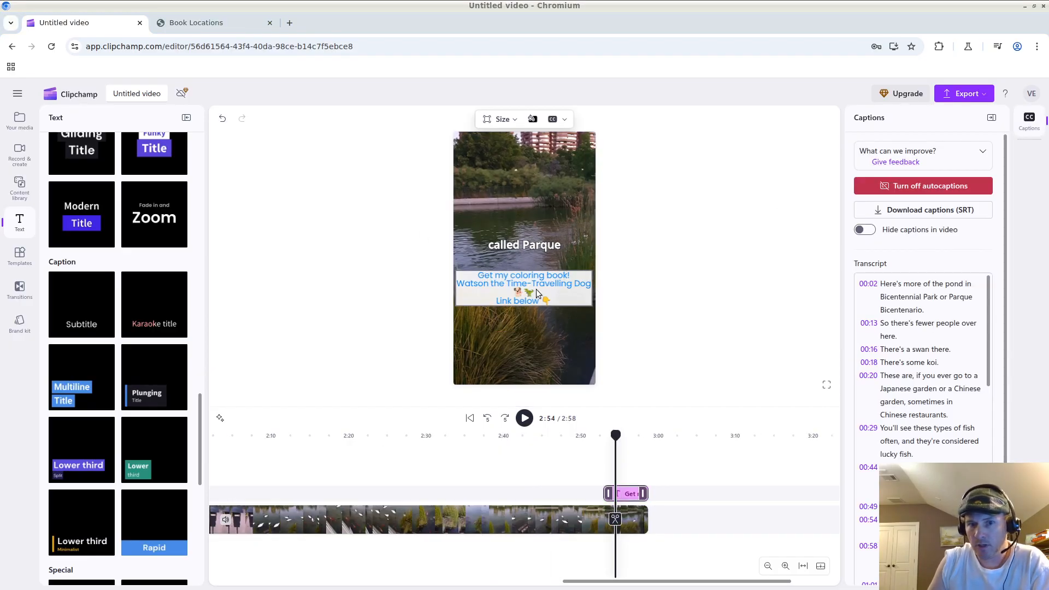
pyautogui.click(499, 288)
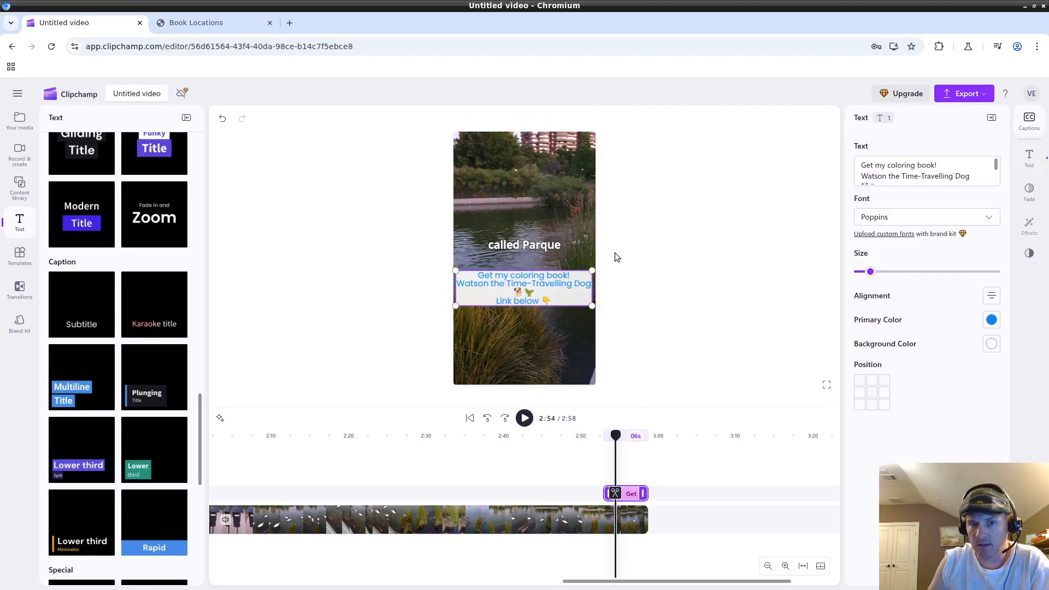
# Add and remove a blank line after the coloring-book headline, leaving its text unchanged.
pyautogui.click(948, 167)
pyautogui.hotkey('ctrl', 'a')
pyautogui.hotkey('ctrl', 'Home')
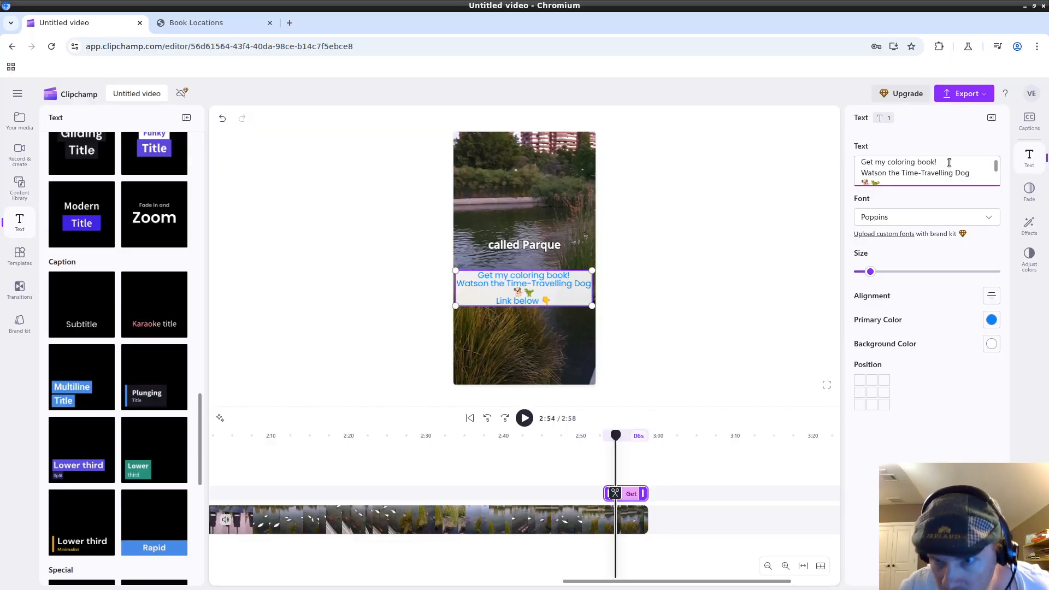
pyautogui.press('Return')
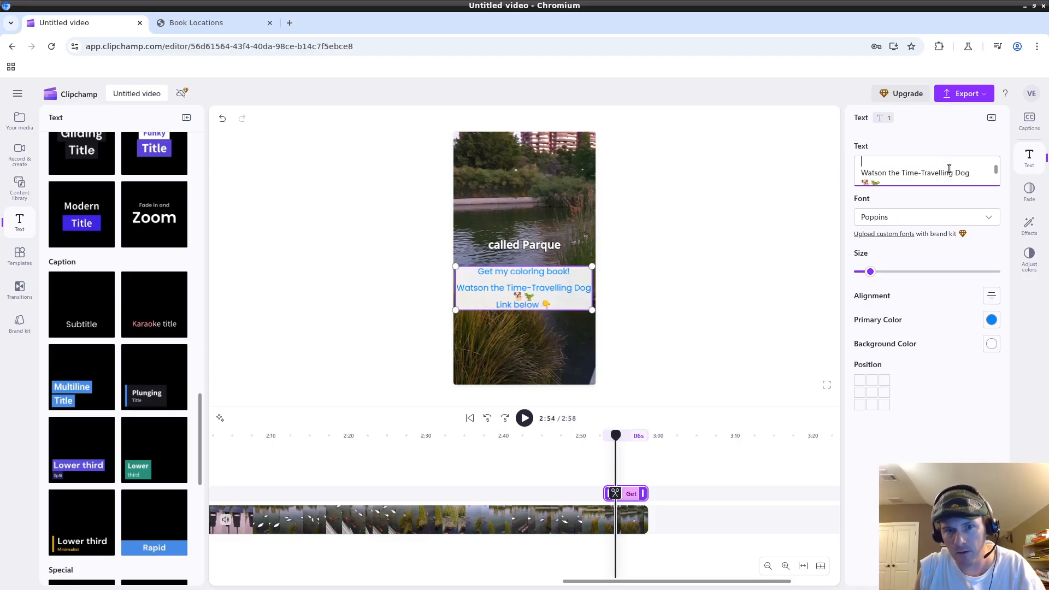
pyautogui.press('BackSpace')
pyautogui.press('Return')
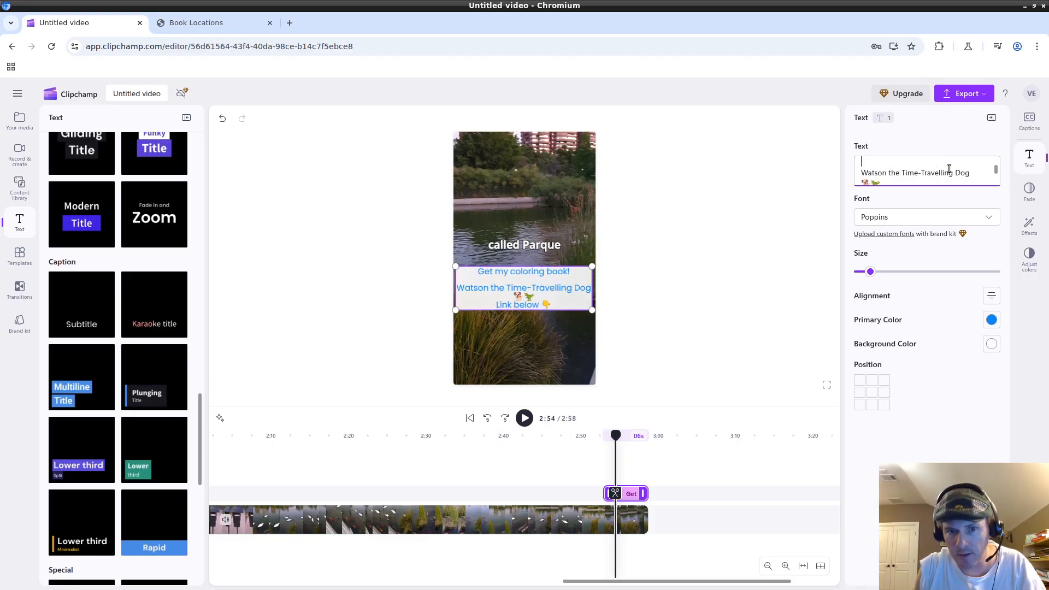
pyautogui.press('BackSpace')
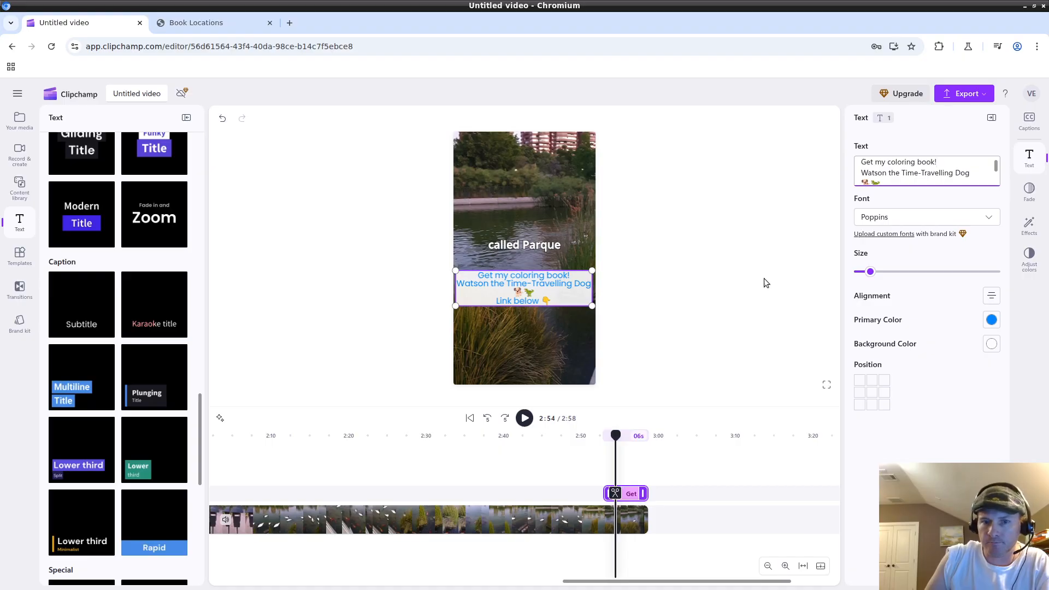
pyautogui.click(763, 278)
pyautogui.click(538, 286)
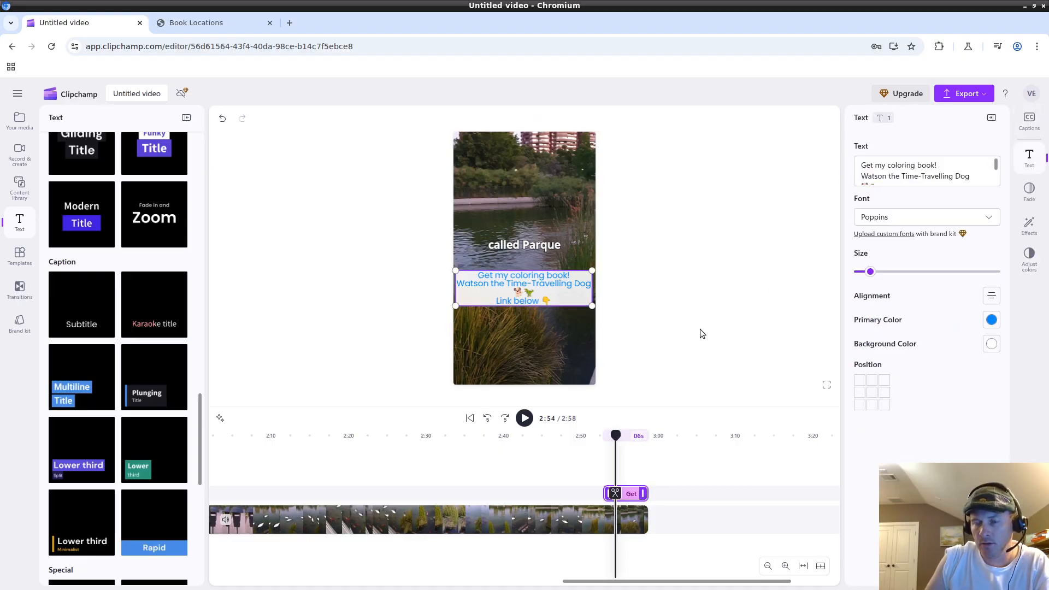
# Keep the overlay's blue text and lower its white background opacity from 100% to 90%.
pyautogui.click(992, 320)
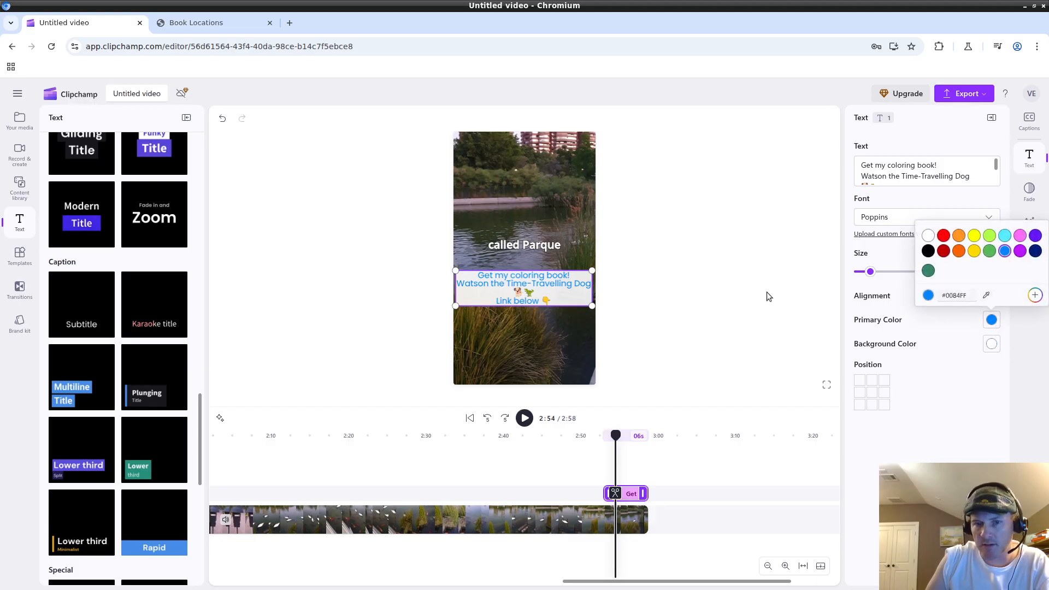
pyautogui.click(939, 427)
pyautogui.click(991, 345)
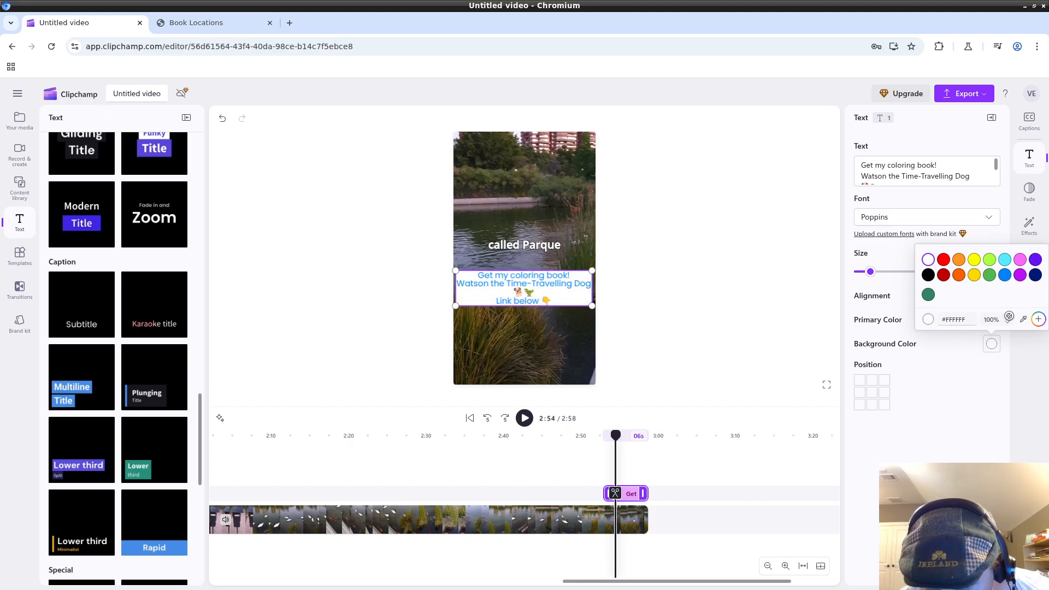
pyautogui.click(1009, 326)
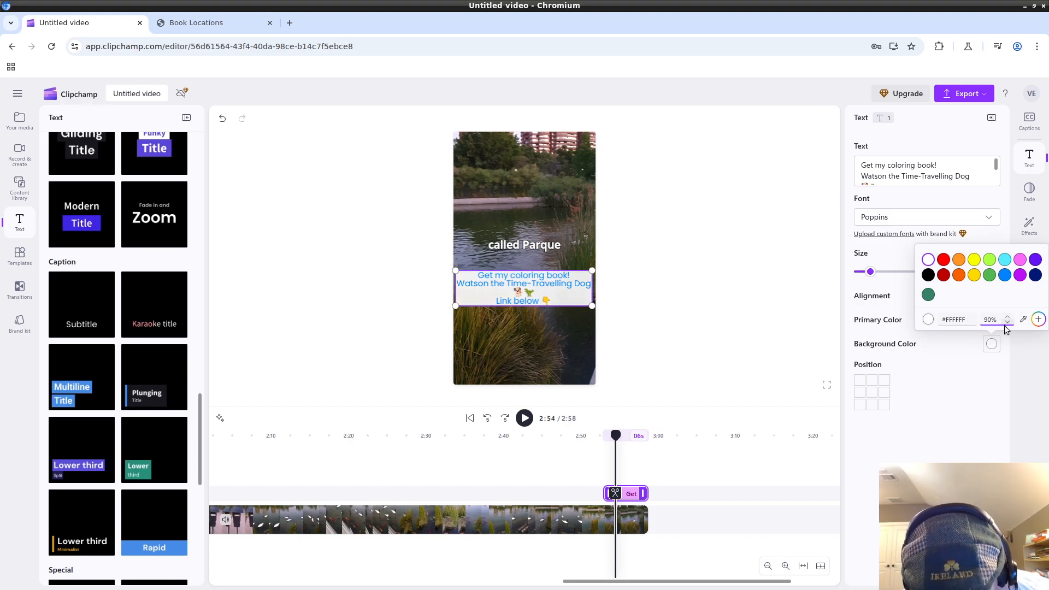
pyautogui.click(935, 434)
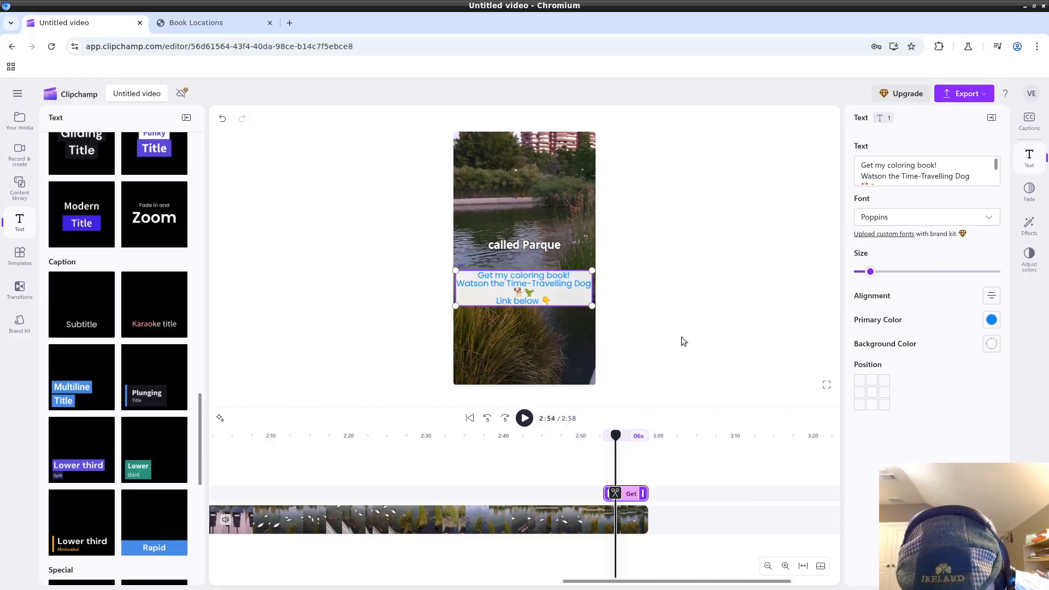
pyautogui.click(705, 314)
pyautogui.click(527, 296)
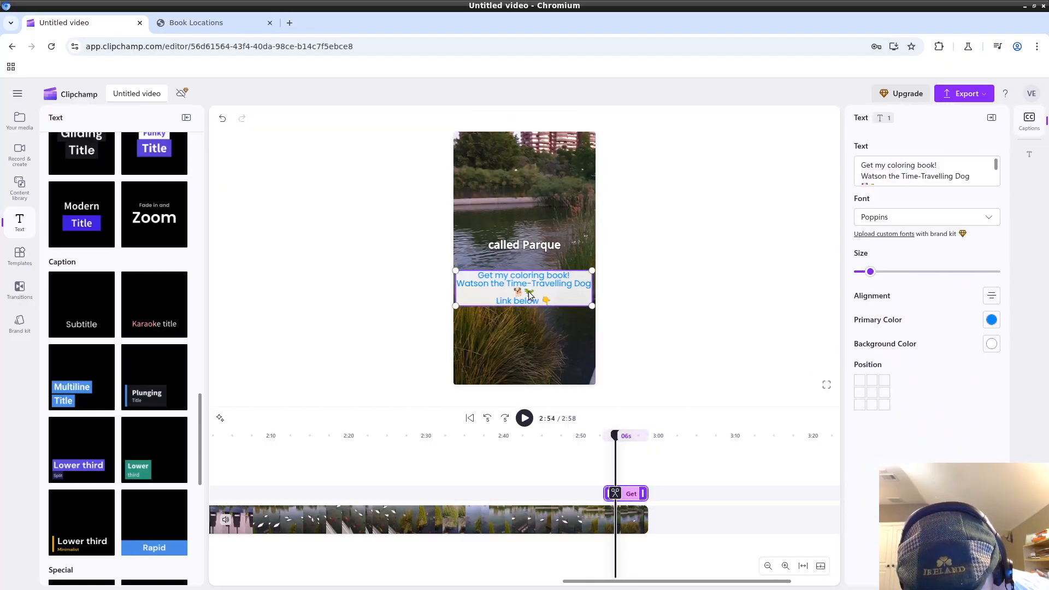
pyautogui.click(682, 293)
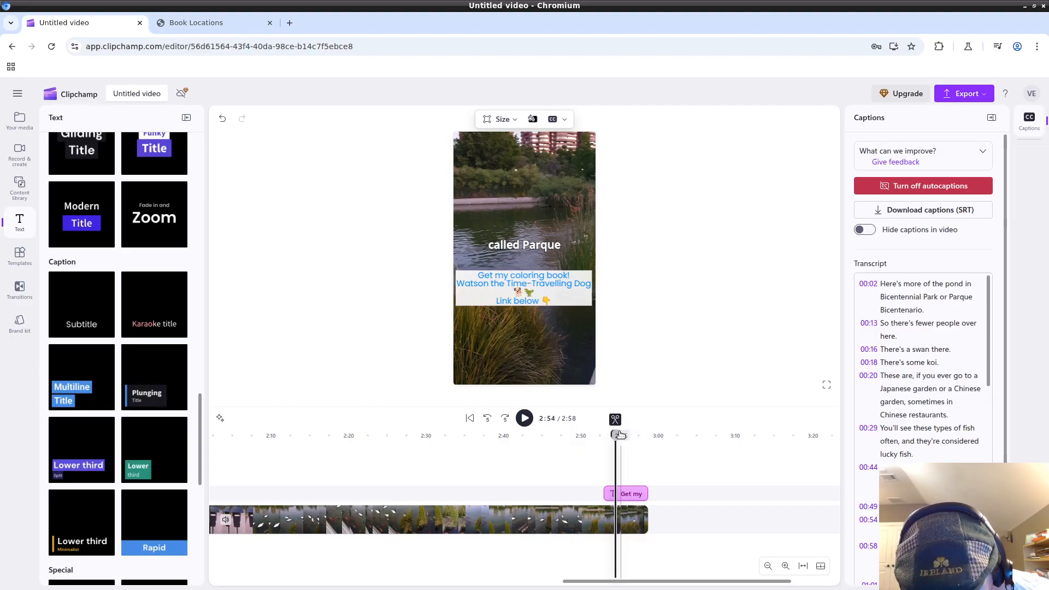
# Edit the coloring-book text clip's duration and drag it to end with the video at 2:58.92.
pyautogui.moveTo(617, 435)
pyautogui.mouseDown()
pyautogui.moveTo(604, 435)
pyautogui.moveTo(635, 435)
pyautogui.mouseUp()
pyautogui.scroll(1, 699, 470)
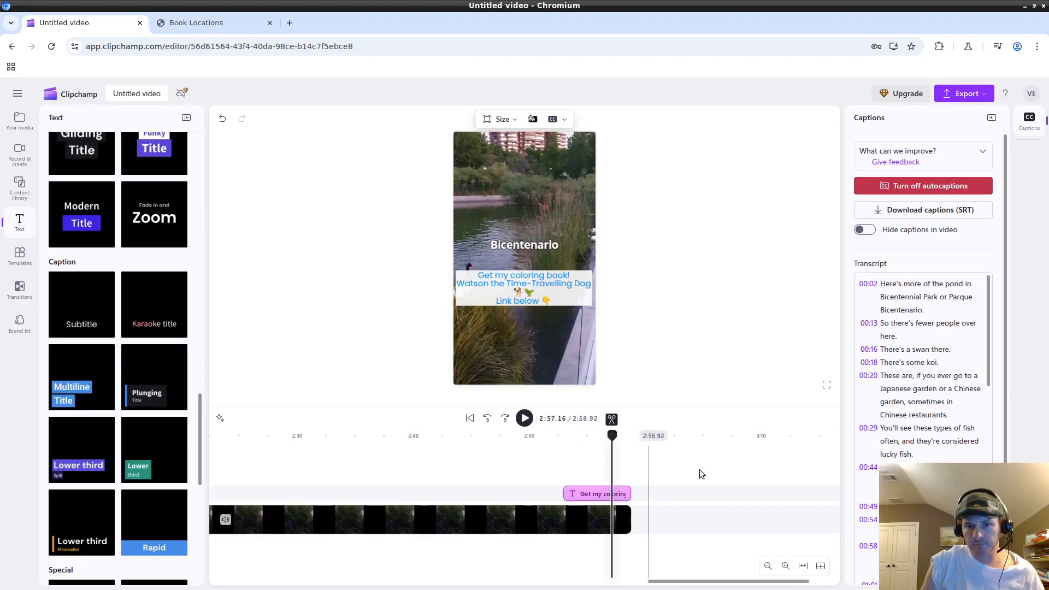
pyautogui.scroll(2, 695, 470)
pyautogui.scroll(-1, 656, 467)
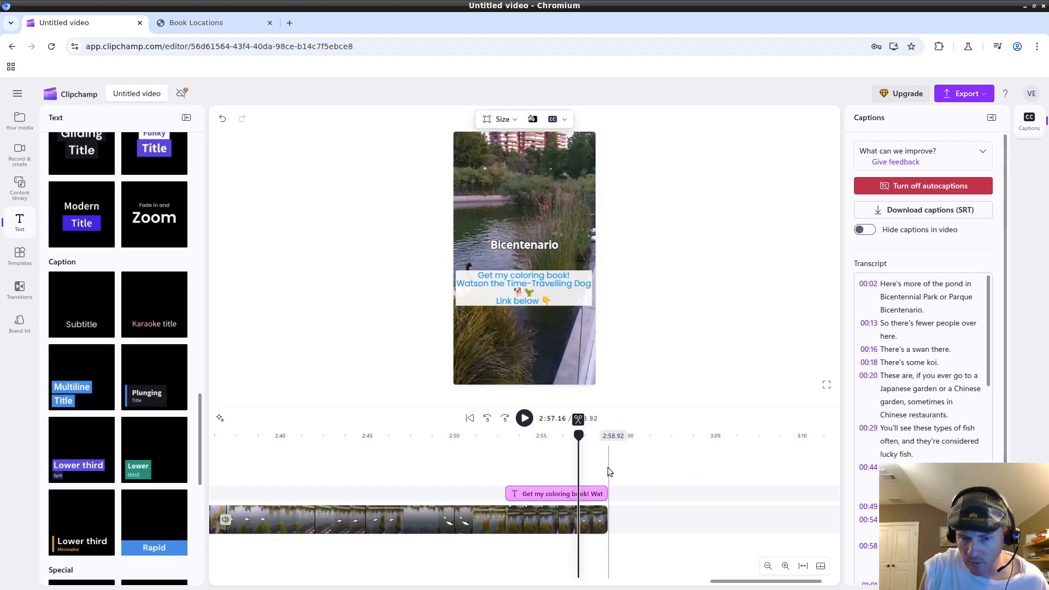
pyautogui.moveTo(579, 436); pyautogui.dragTo(555, 437)
pyautogui.click(537, 500)
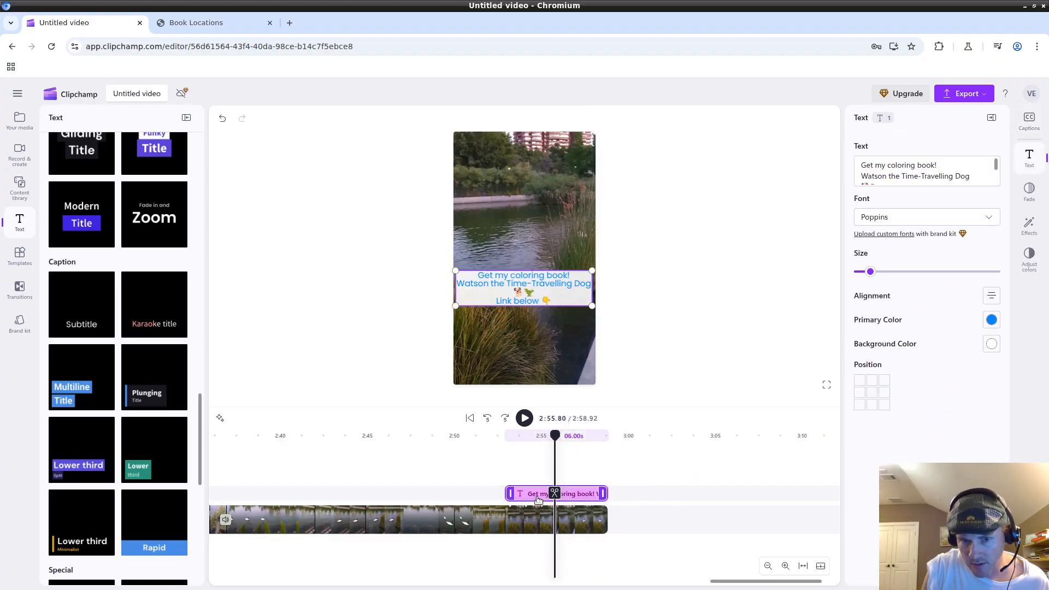
pyautogui.click(572, 436)
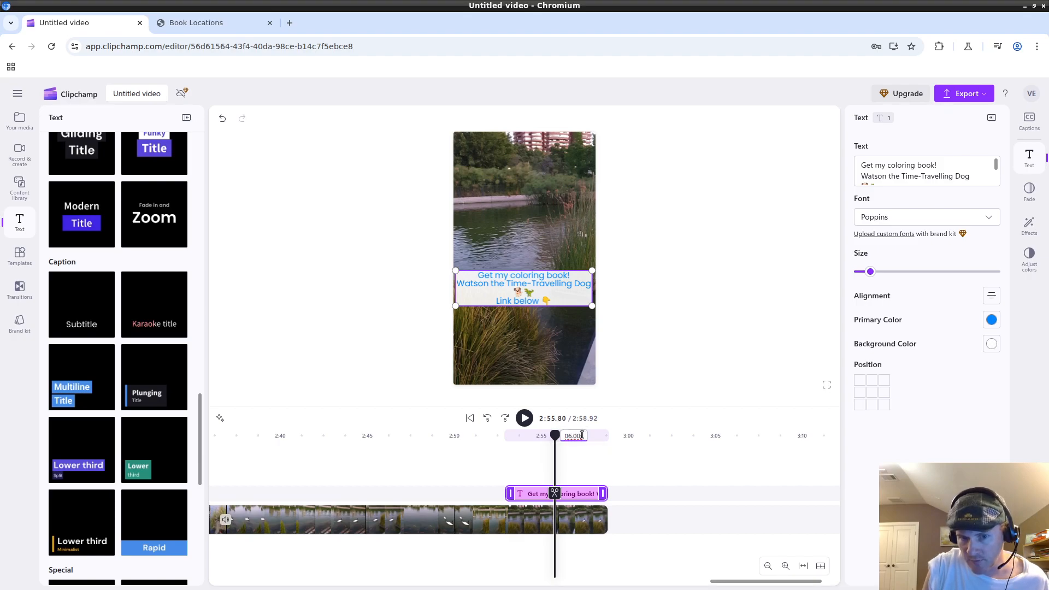
pyautogui.press('BackSpace')
pyautogui.write('7')
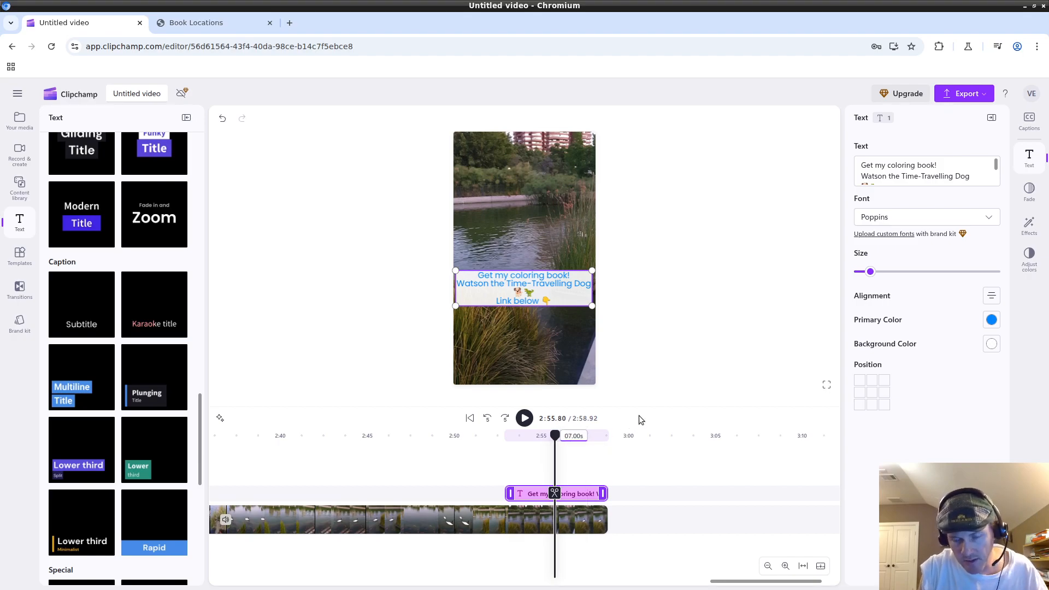
pyautogui.click(634, 460)
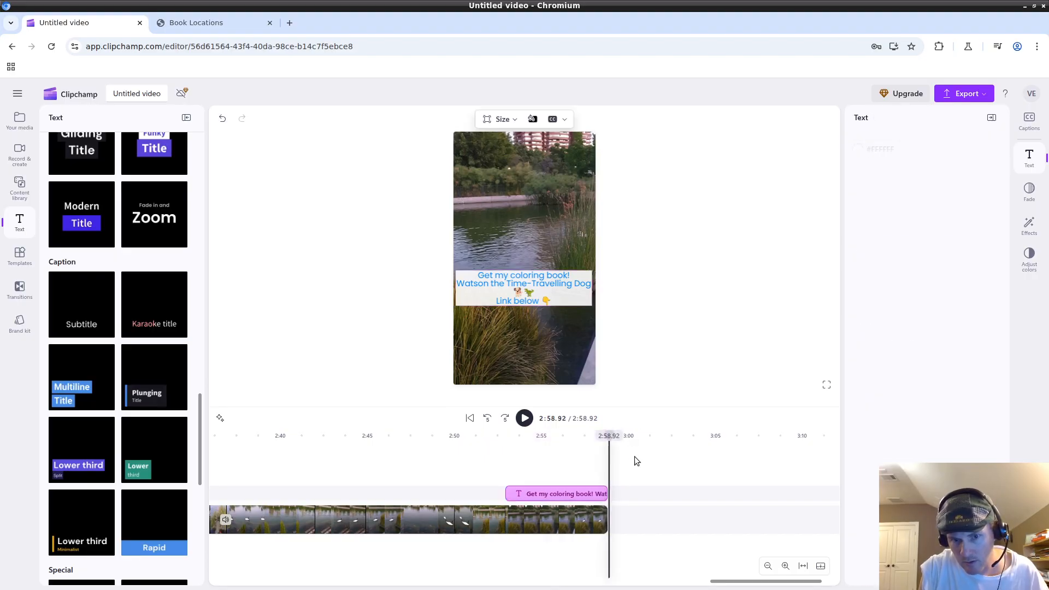
pyautogui.moveTo(527, 493)
pyautogui.mouseDown()
pyautogui.moveTo(458, 493)
pyautogui.moveTo(542, 493)
pyautogui.mouseUp()
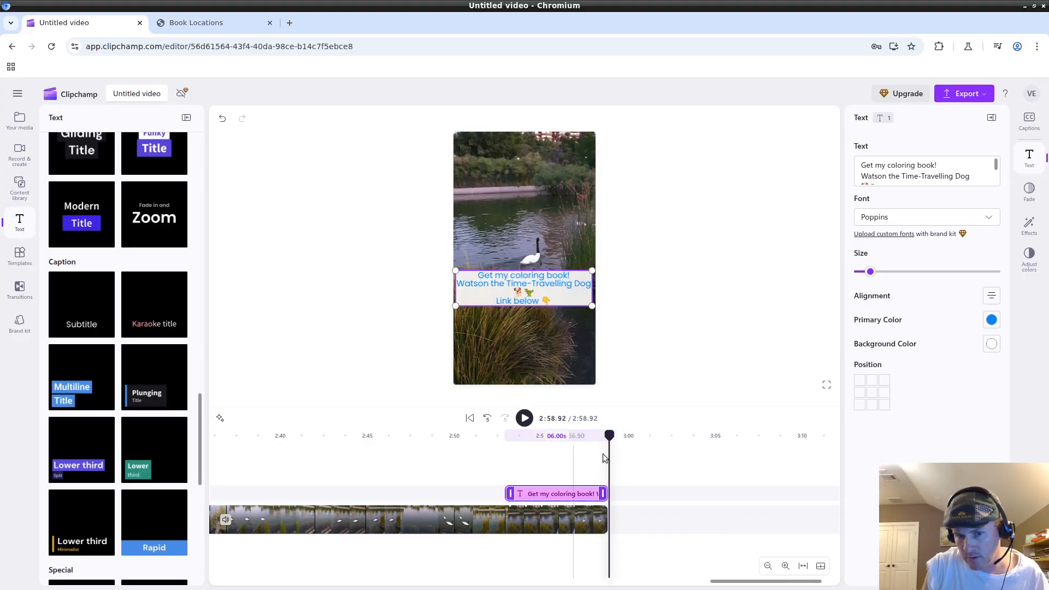
pyautogui.click(673, 470)
pyautogui.click(569, 492)
pyautogui.moveTo(570, 494); pyautogui.dragTo(559, 492)
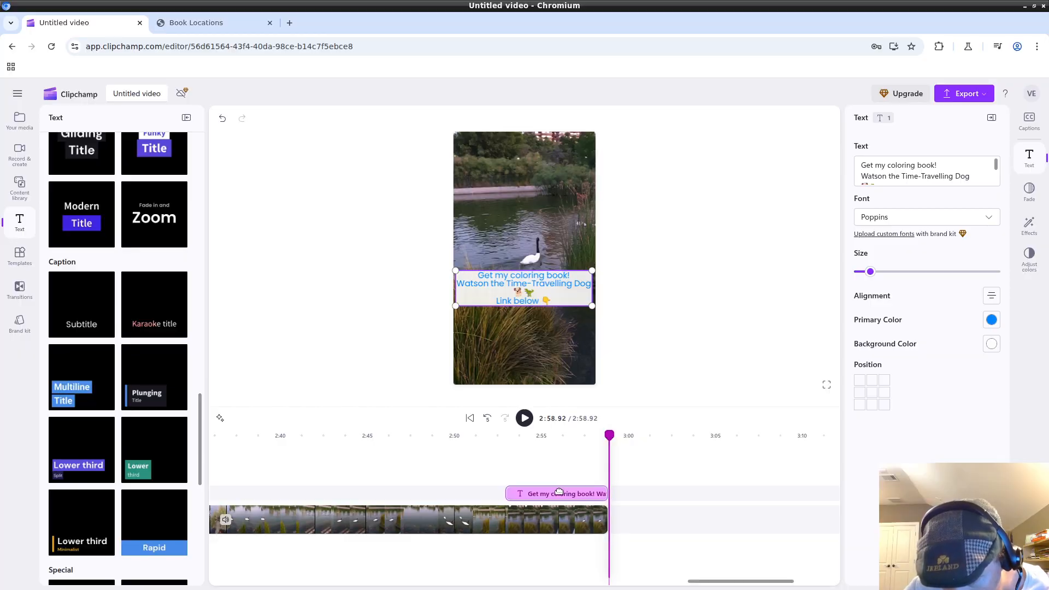
pyautogui.click(716, 465)
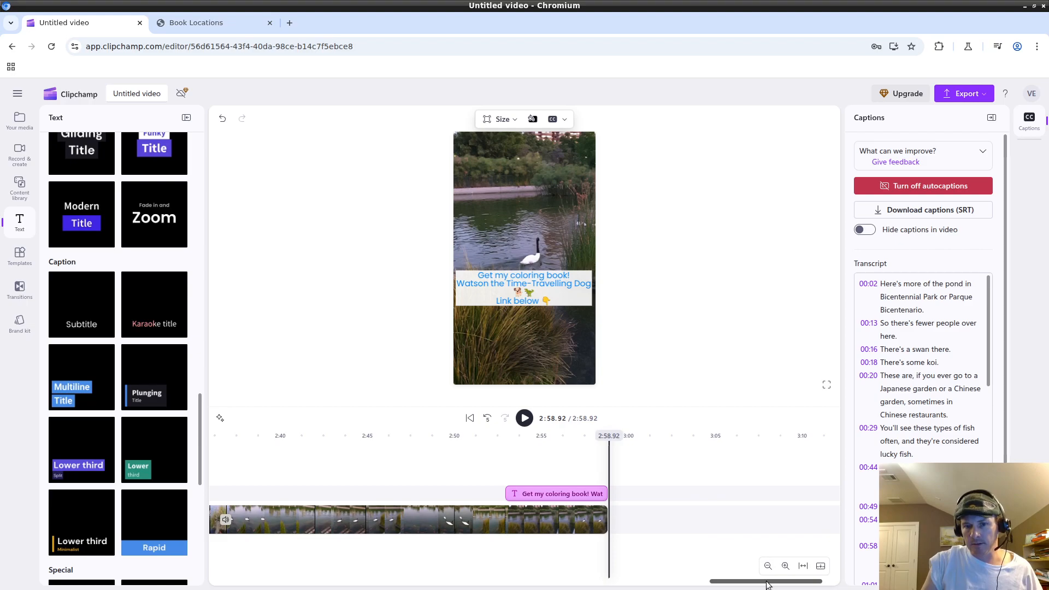
pyautogui.click(488, 464)
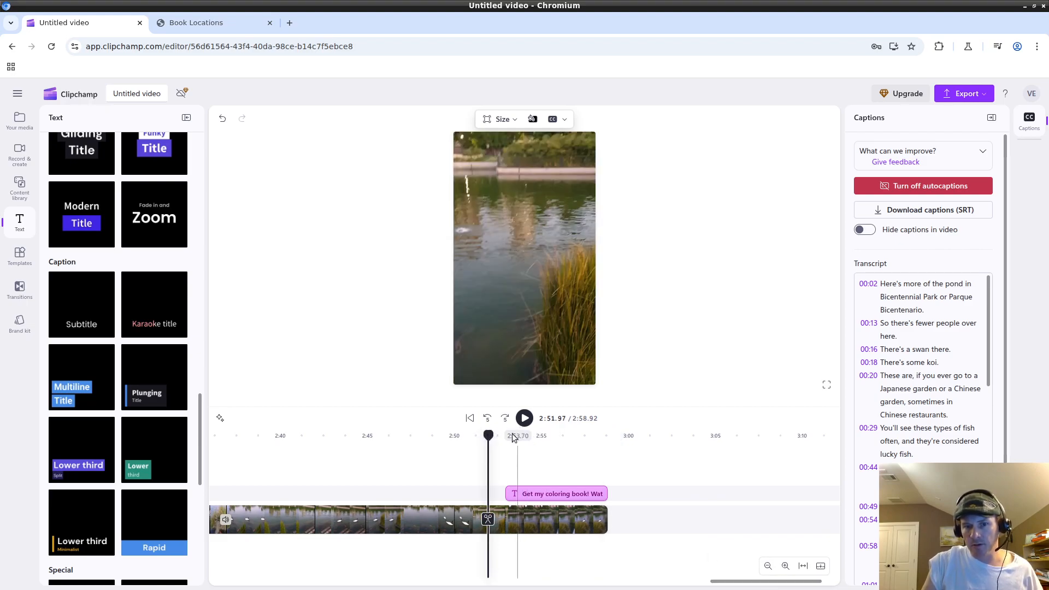
pyautogui.click(524, 418)
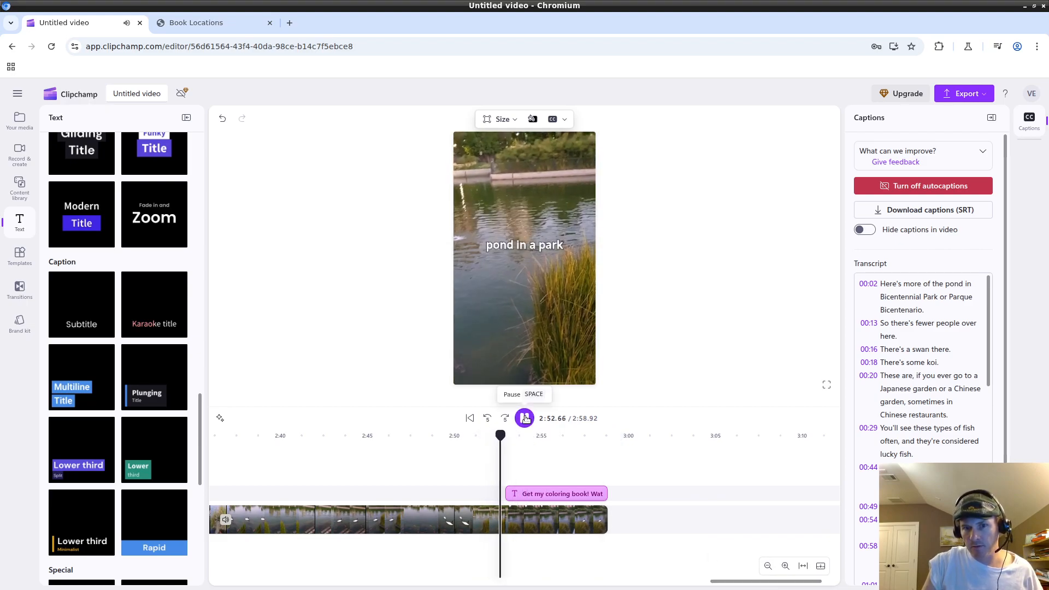
pyautogui.click(524, 418)
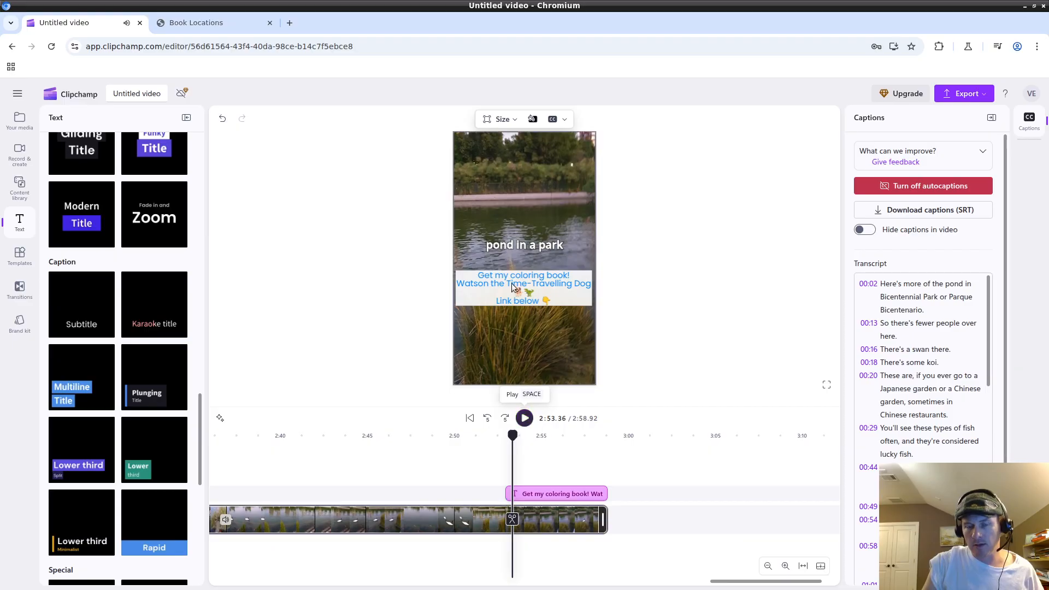
pyautogui.click(504, 437)
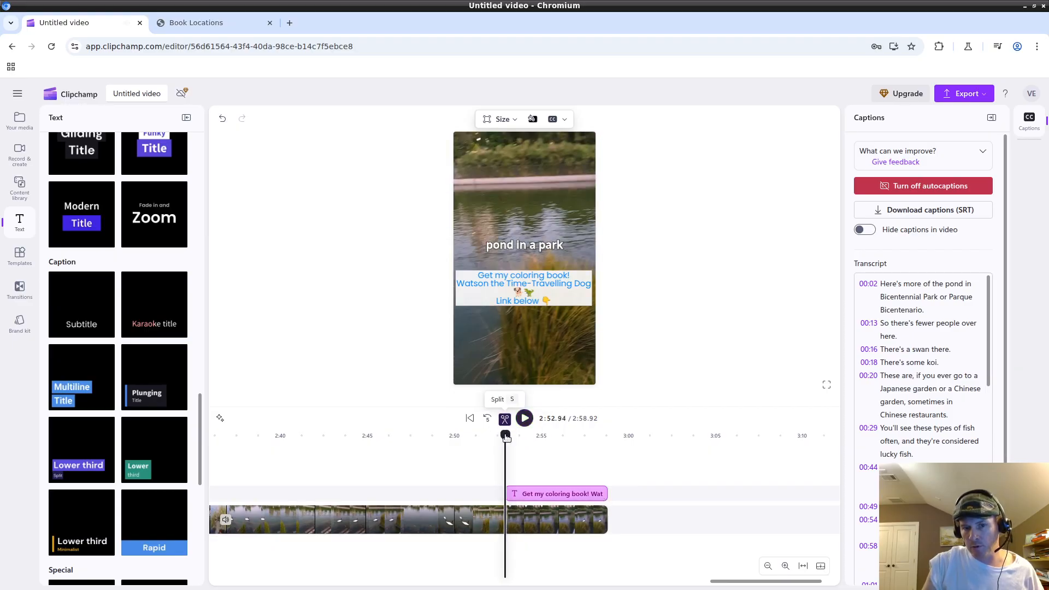
pyautogui.click(525, 418)
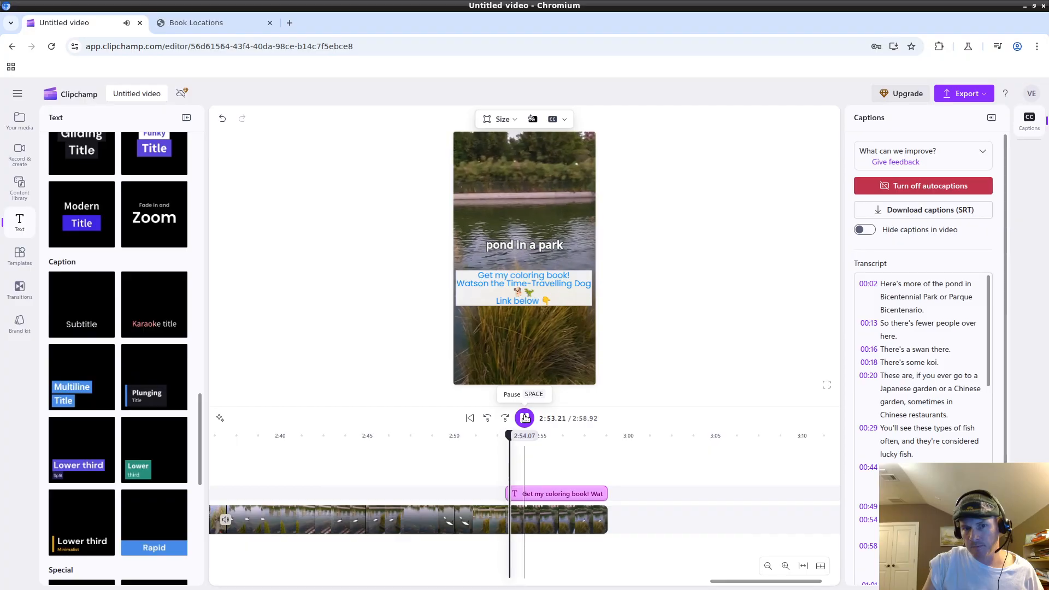
pyautogui.click(525, 418)
pyautogui.click(523, 287)
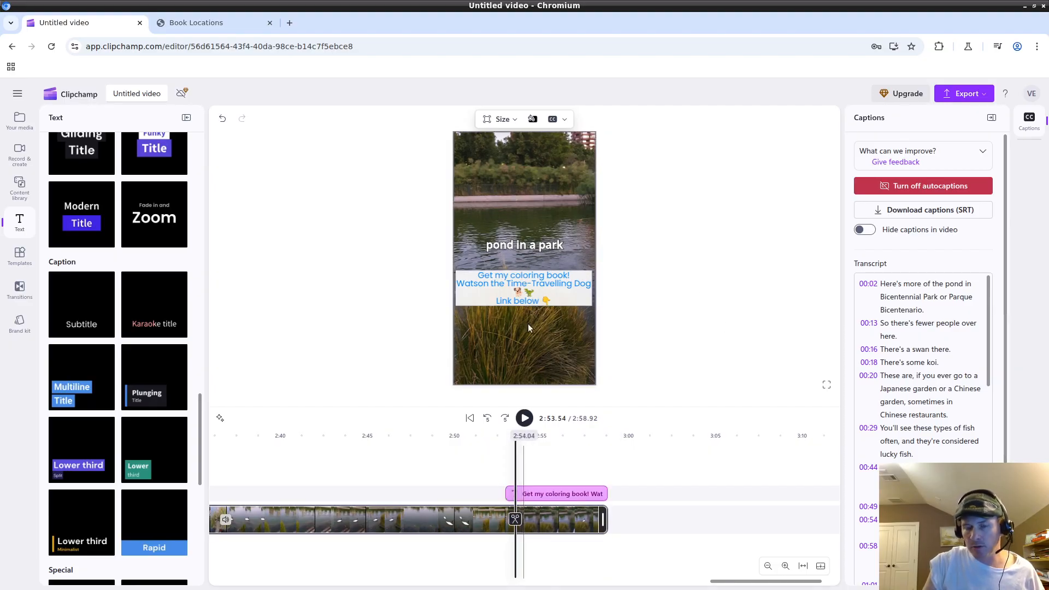
pyautogui.click(510, 345)
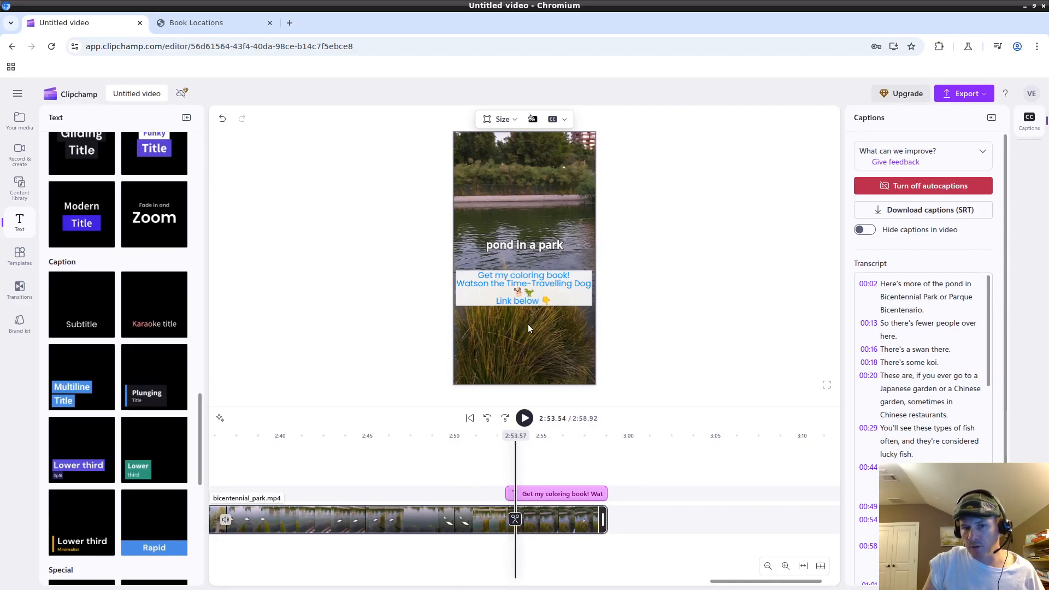
pyautogui.click(578, 329)
pyautogui.click(471, 316)
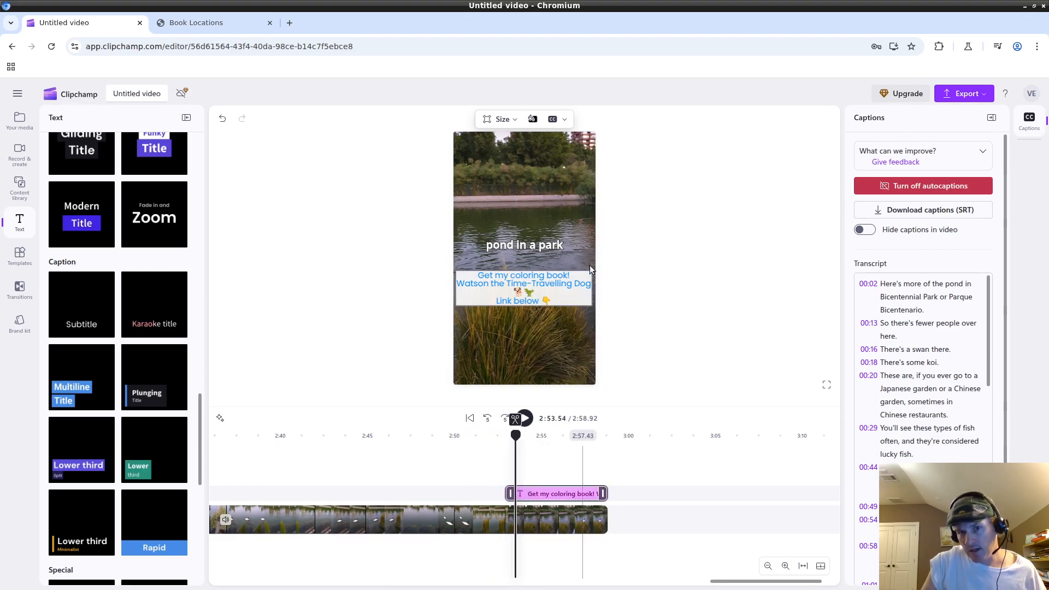
pyautogui.click(574, 337)
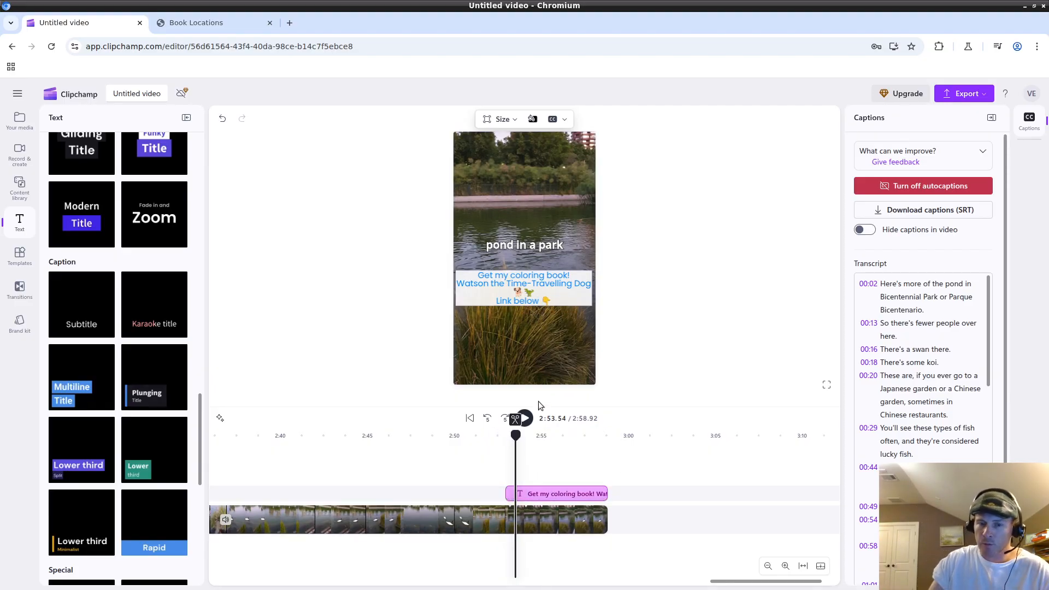
pyautogui.moveTo(516, 443); pyautogui.dragTo(564, 433)
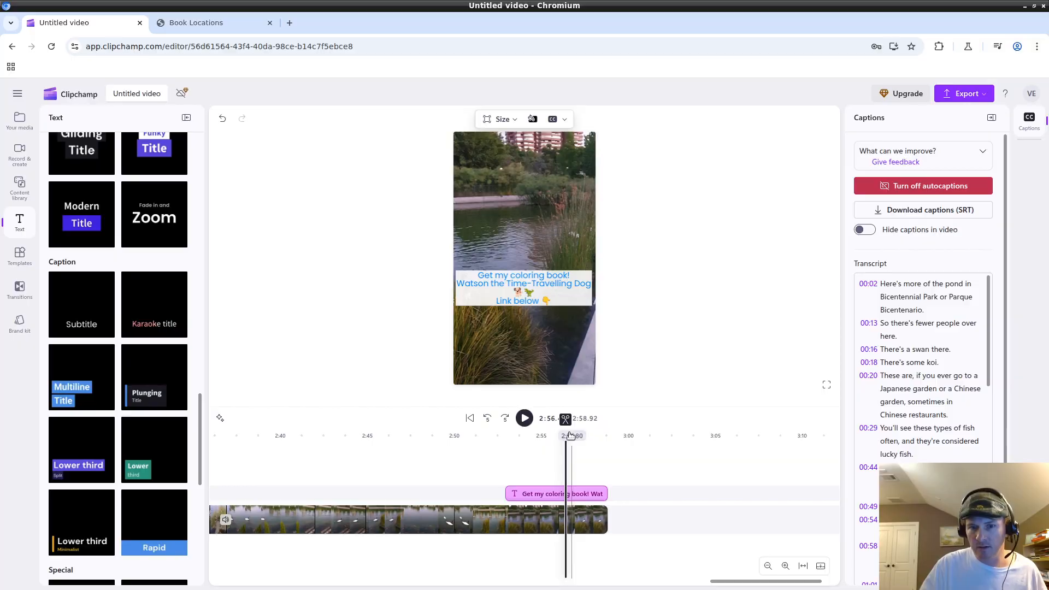
pyautogui.moveTo(568, 434)
pyautogui.mouseDown()
pyautogui.moveTo(503, 430)
pyautogui.moveTo(579, 432)
pyautogui.moveTo(506, 428)
pyautogui.moveTo(575, 425)
pyautogui.moveTo(566, 429)
pyautogui.mouseUp()
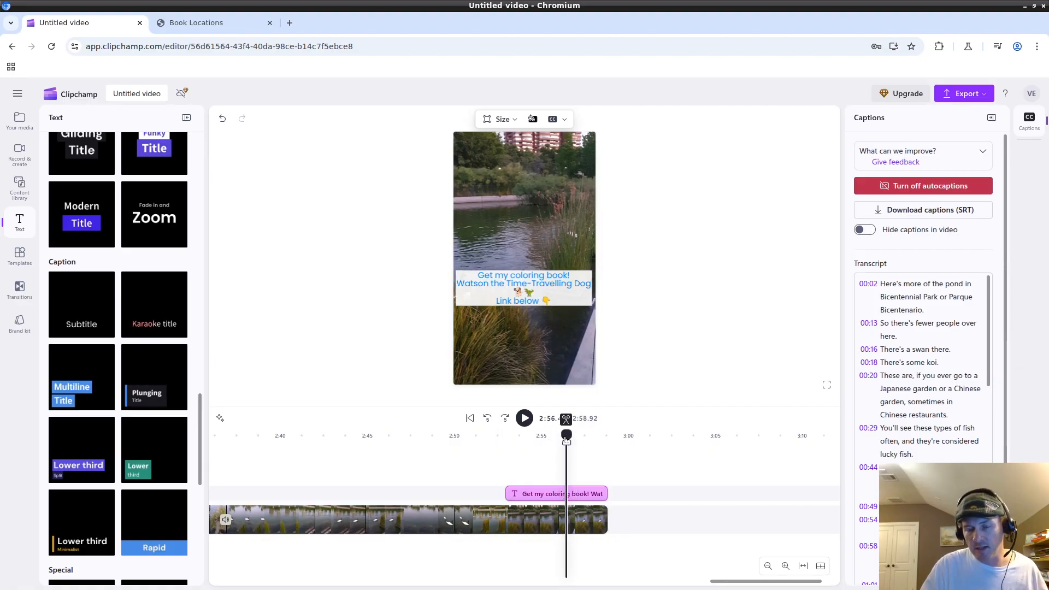
pyautogui.moveTo(566, 440); pyautogui.dragTo(481, 437)
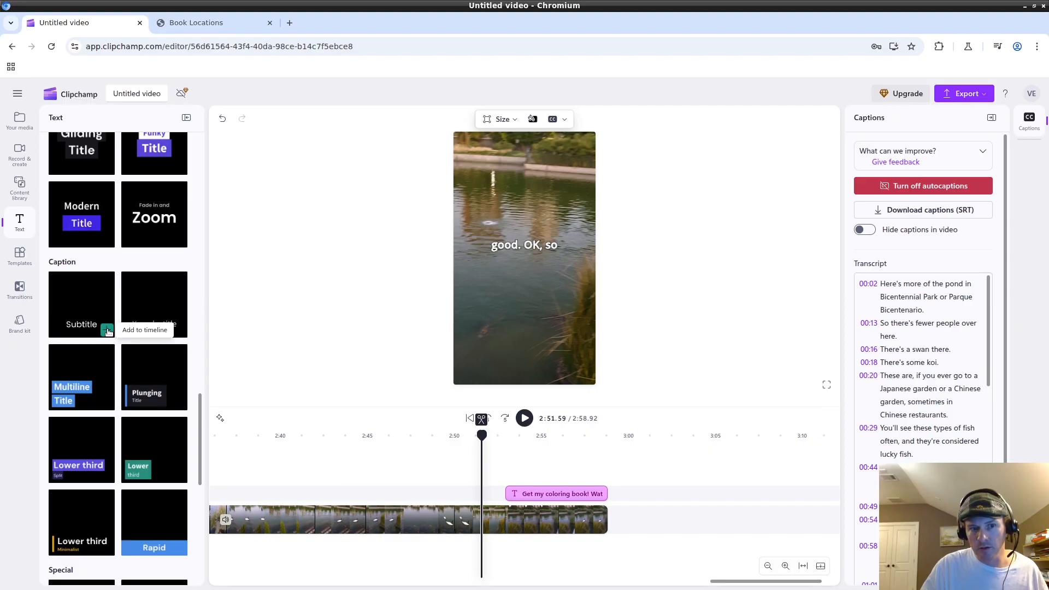
pyautogui.click(107, 331)
pyautogui.moveTo(539, 485); pyautogui.dragTo(483, 483)
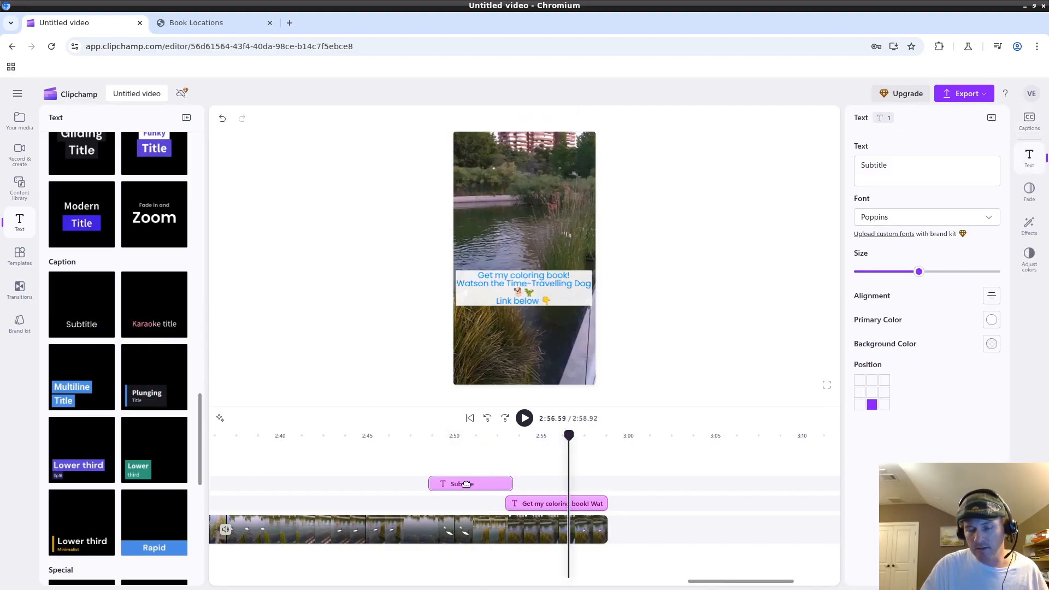
pyautogui.click(470, 486)
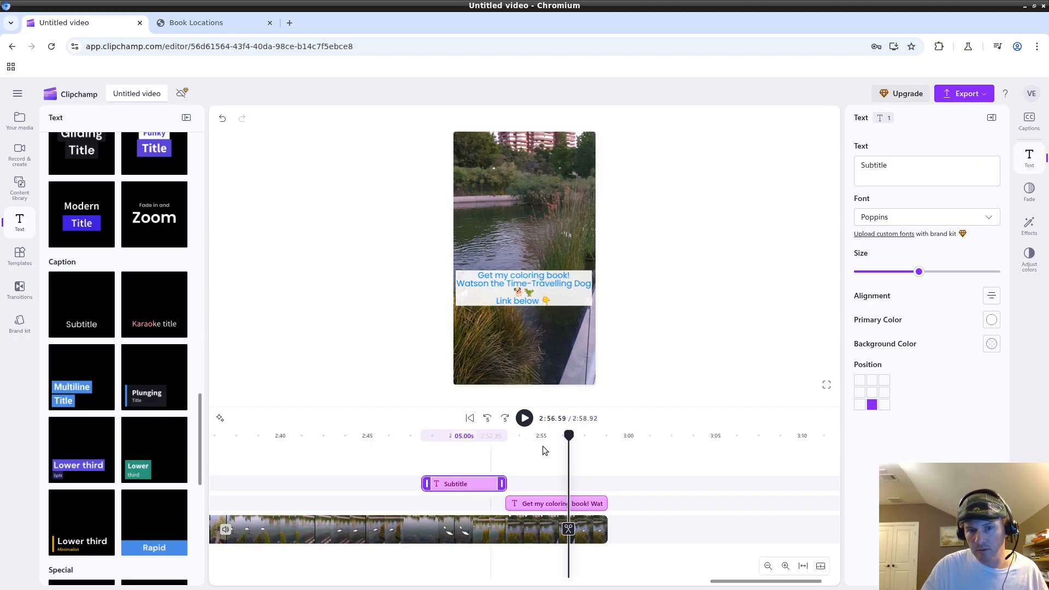
pyautogui.moveTo(569, 436); pyautogui.dragTo(469, 443)
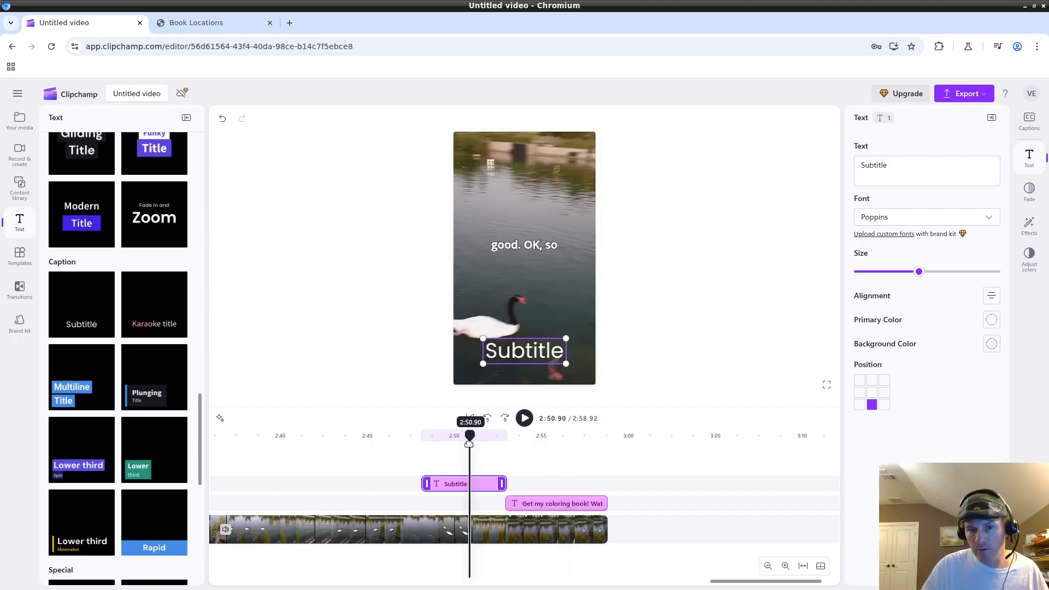
pyautogui.moveTo(452, 484); pyautogui.dragTo(529, 482)
pyautogui.moveTo(469, 440); pyautogui.dragTo(533, 445)
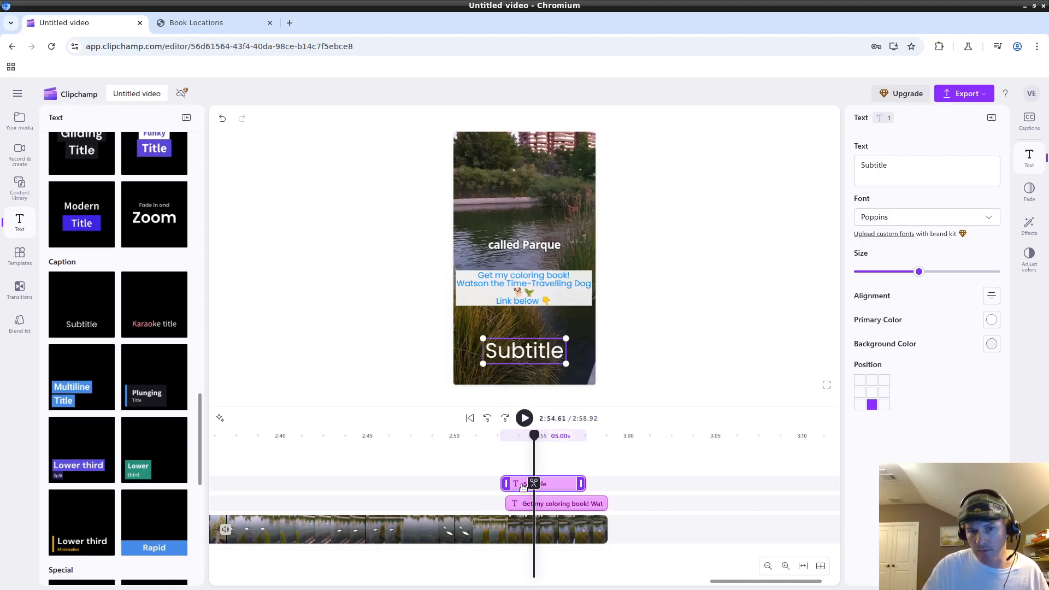
pyautogui.moveTo(537, 437); pyautogui.dragTo(486, 438)
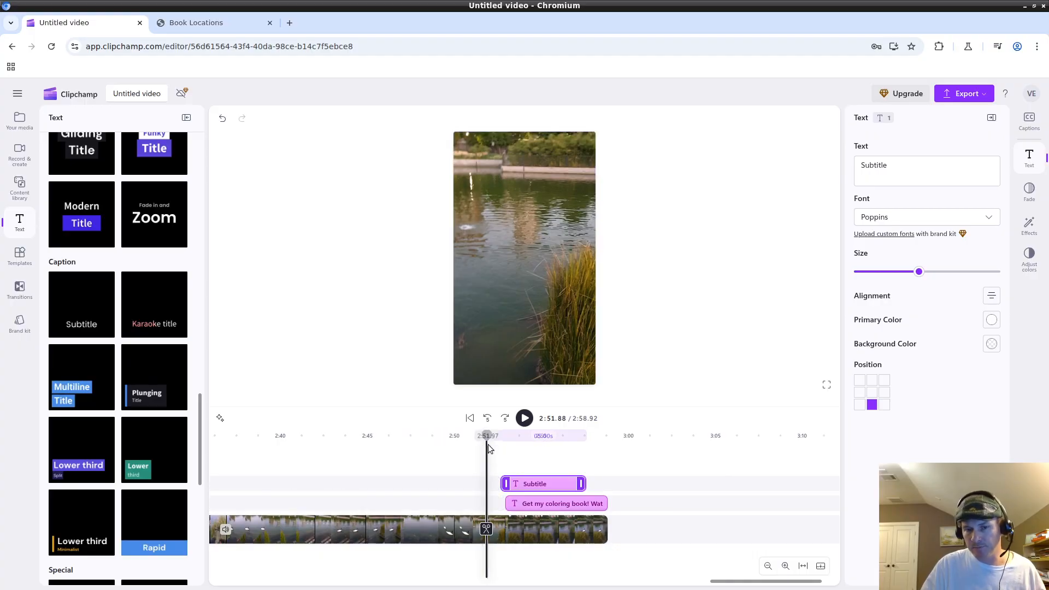
pyautogui.moveTo(487, 444); pyautogui.dragTo(462, 444)
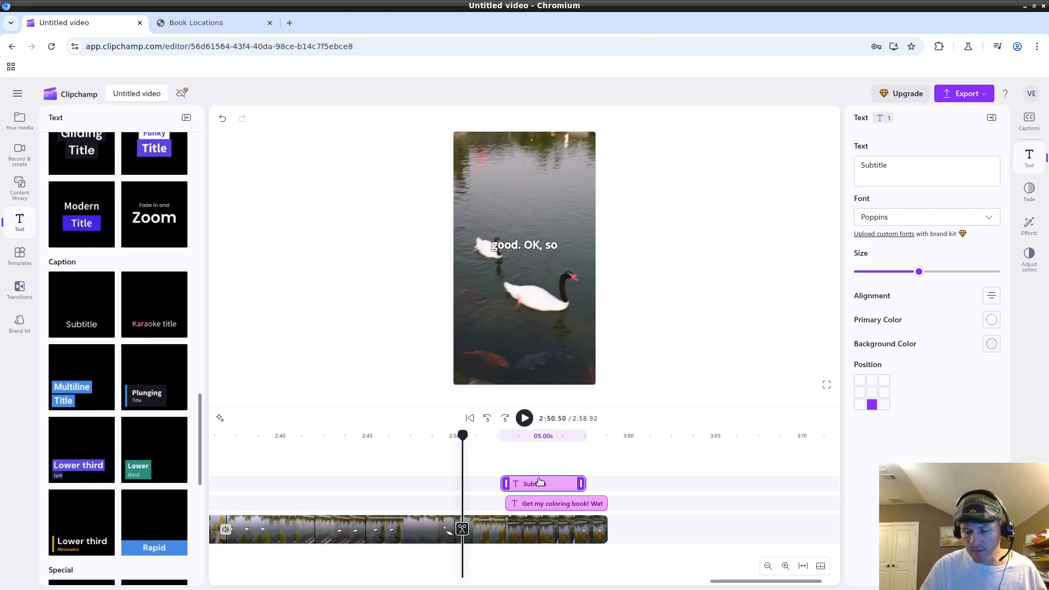
pyautogui.press('Delete')
pyautogui.moveTo(763, 584); pyautogui.dragTo(246, 571)
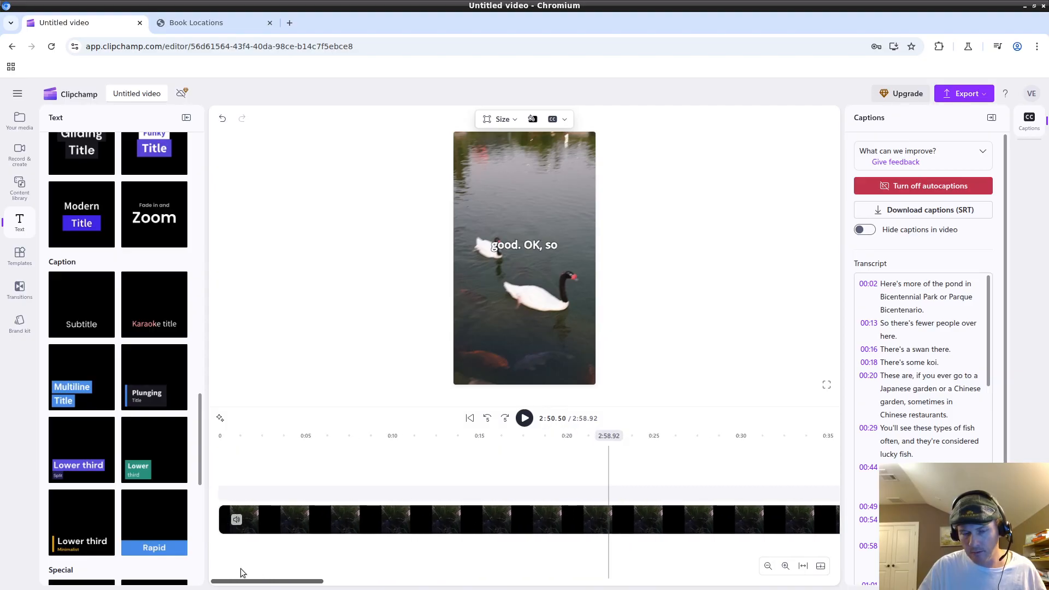
pyautogui.click(226, 457)
pyautogui.click(257, 459)
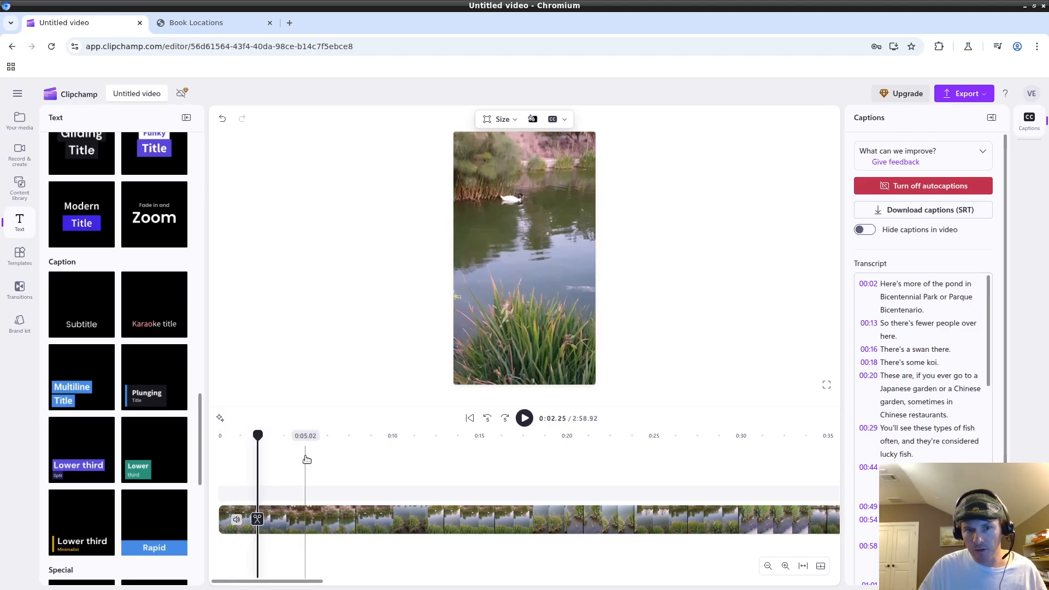
pyautogui.click(307, 459)
pyautogui.click(523, 418)
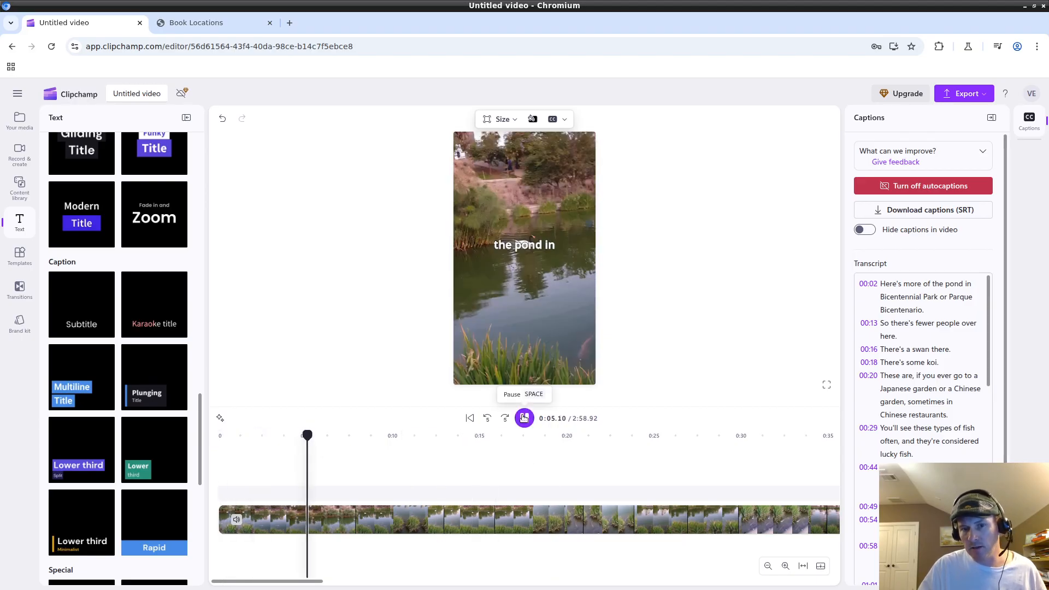
pyautogui.click(524, 417)
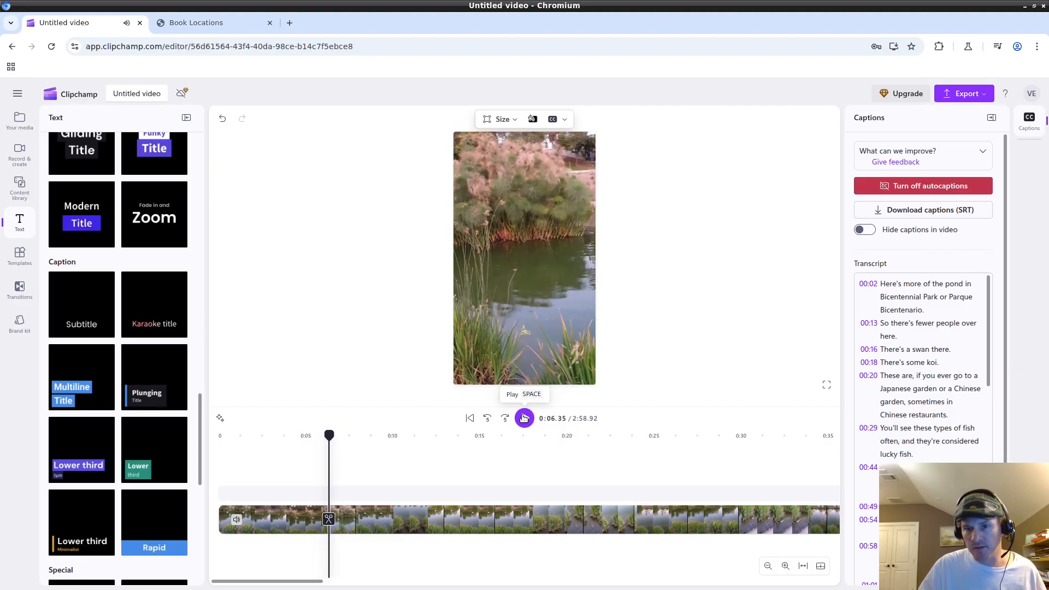
pyautogui.click(524, 418)
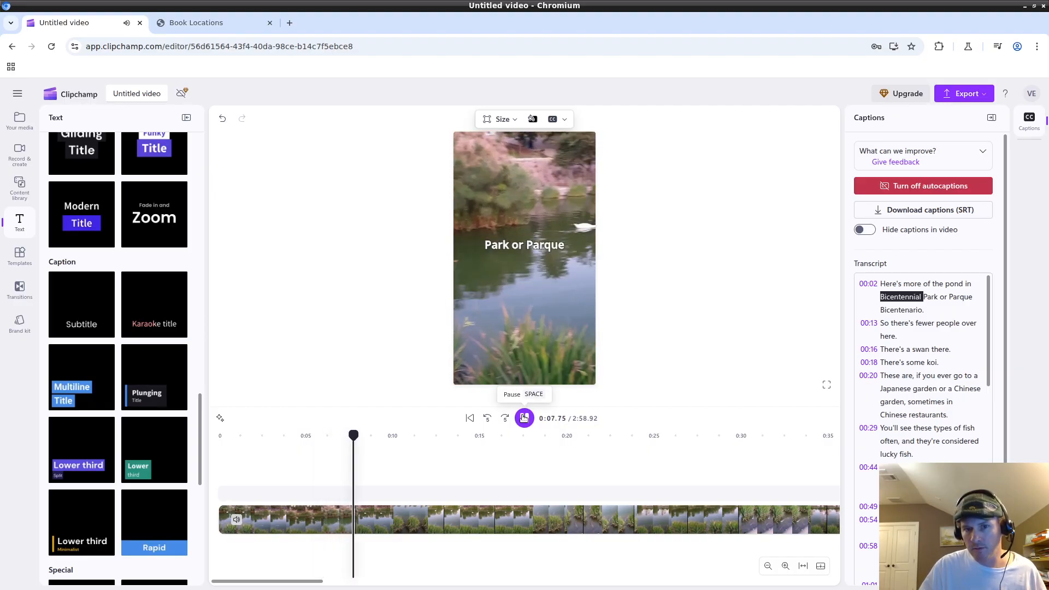
pyautogui.click(523, 417)
pyautogui.moveTo(358, 448); pyautogui.dragTo(561, 437)
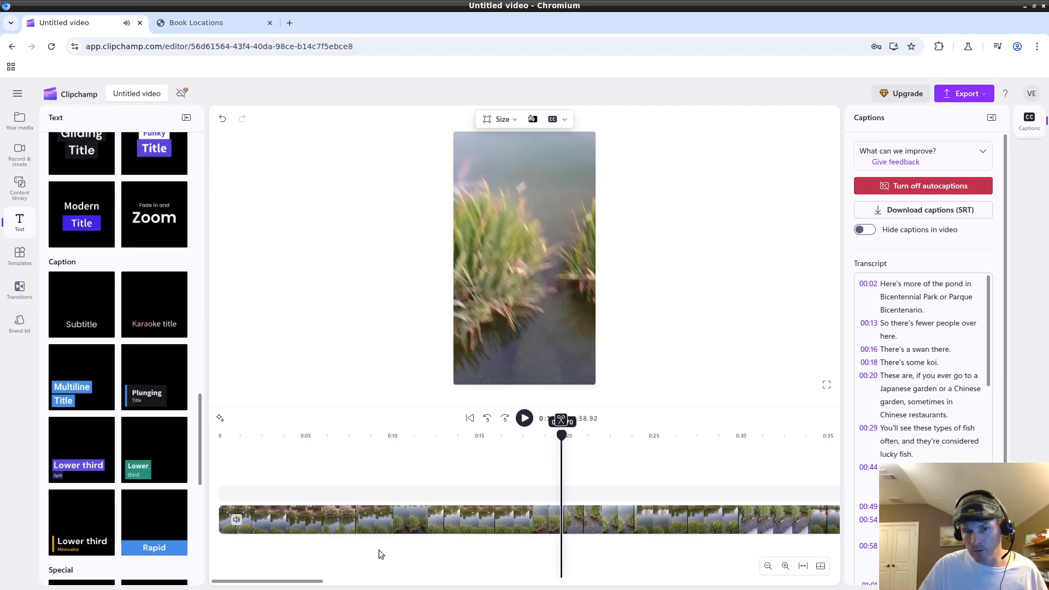
pyautogui.moveTo(295, 582); pyautogui.dragTo(432, 578)
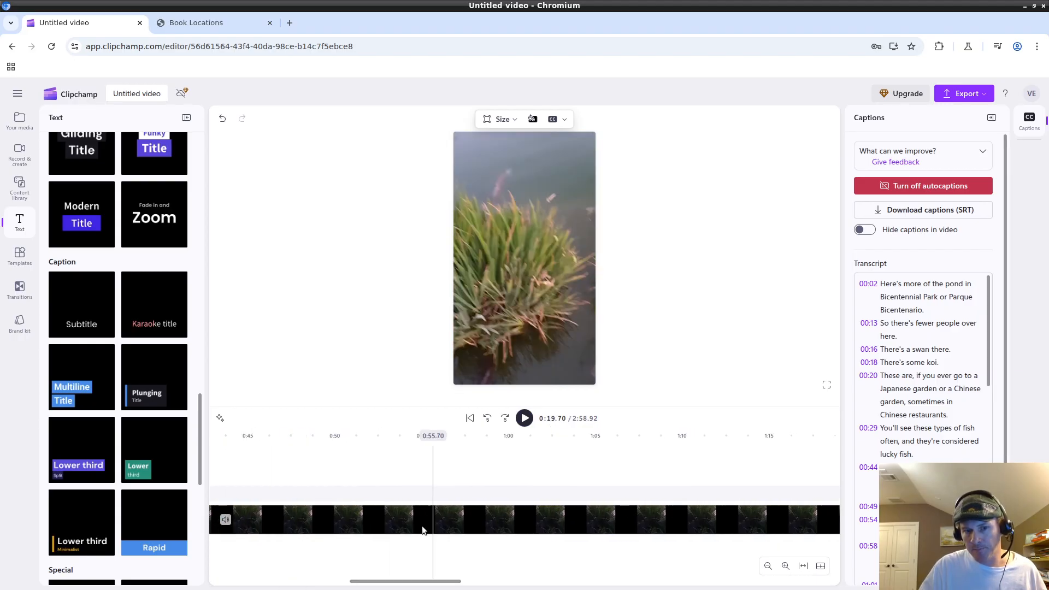
pyautogui.click(484, 479)
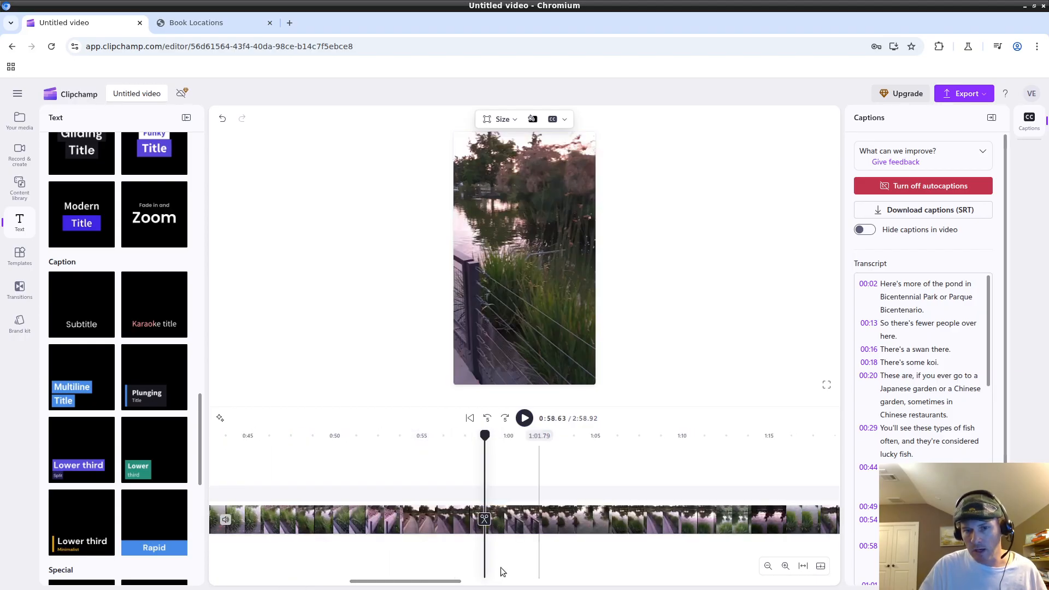
pyautogui.click(536, 480)
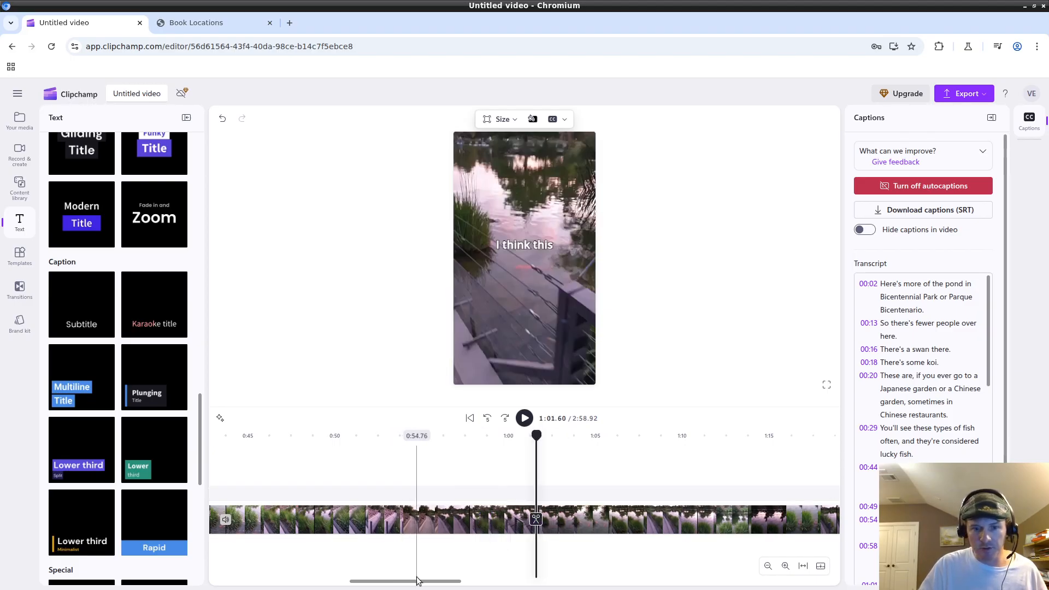
pyautogui.moveTo(410, 580); pyautogui.dragTo(565, 563)
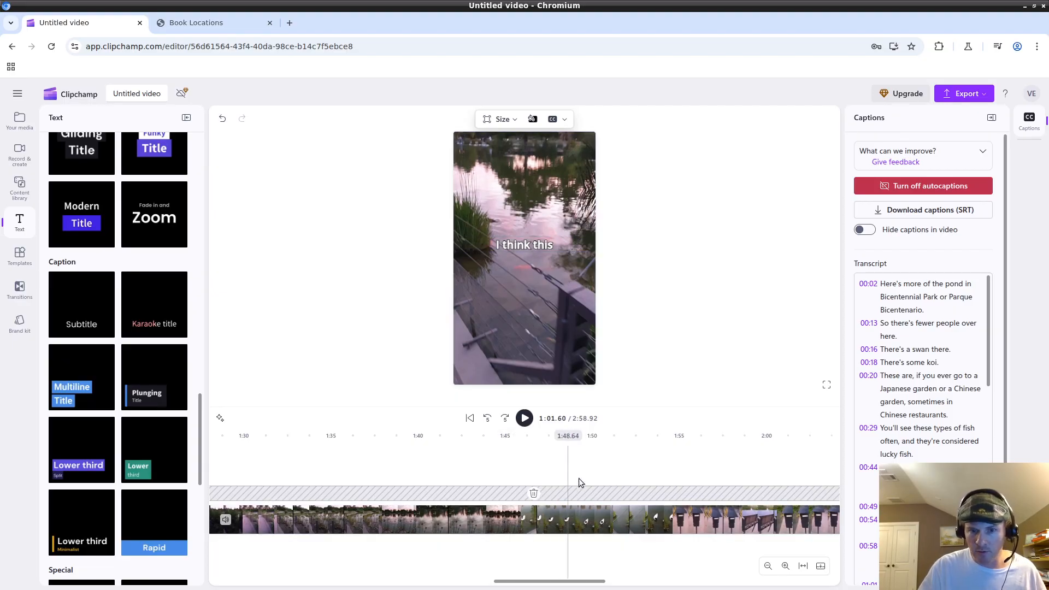
pyautogui.click(522, 245)
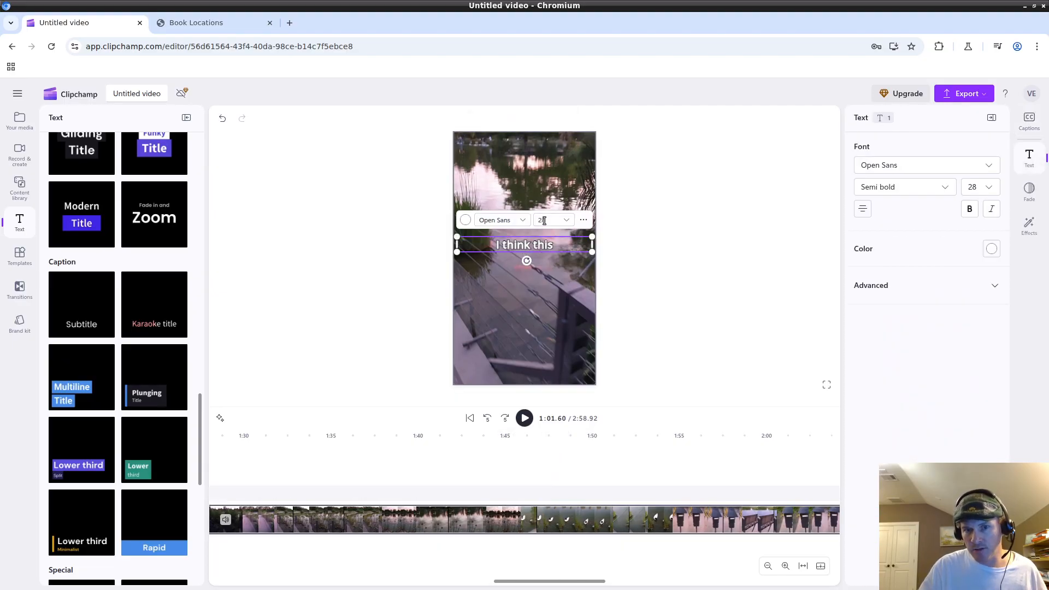
pyautogui.click(464, 221)
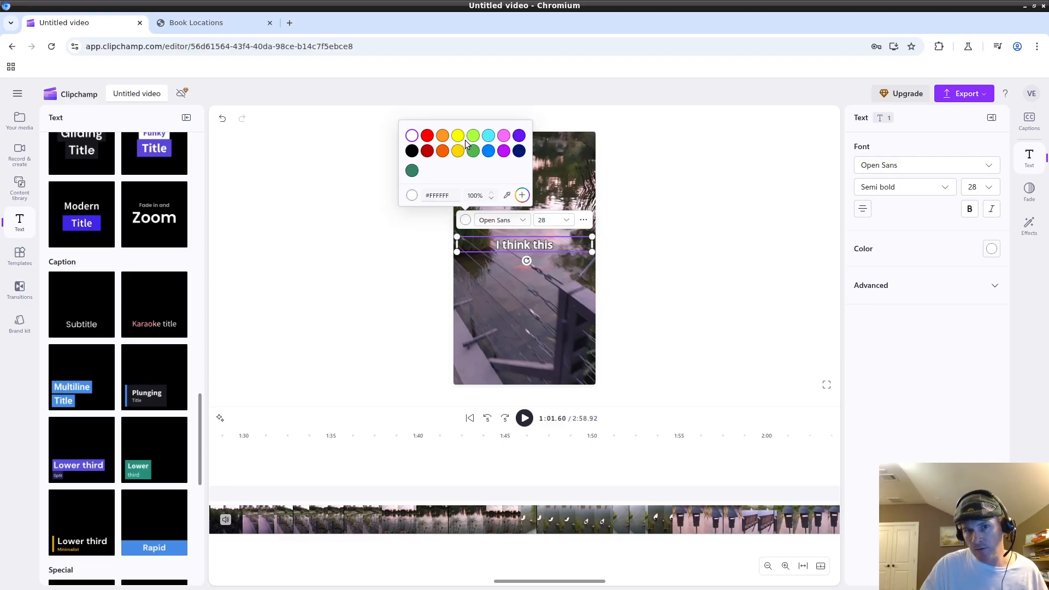
pyautogui.click(661, 284)
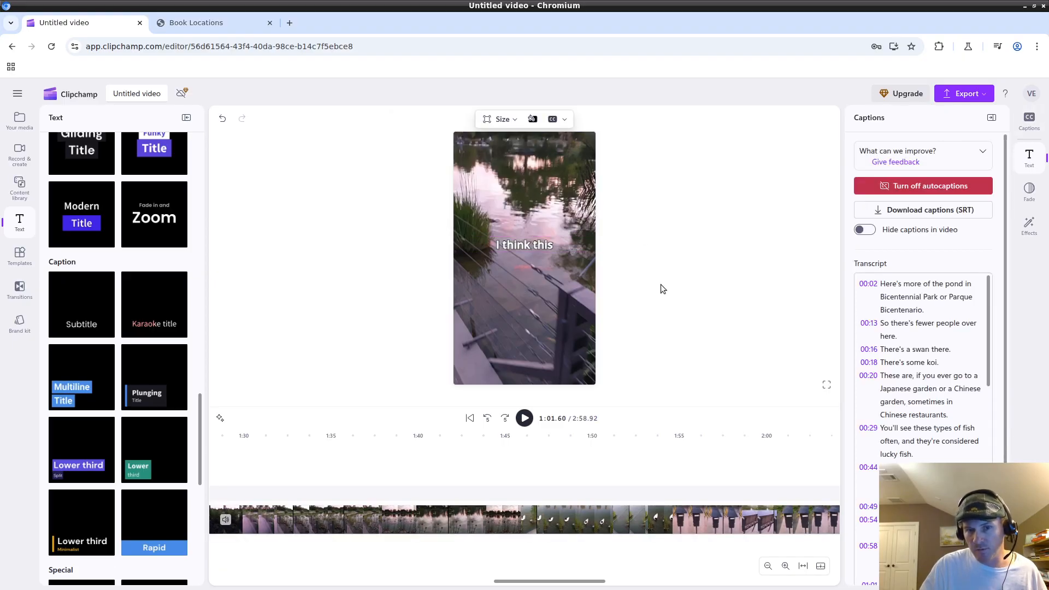
pyautogui.click(524, 245)
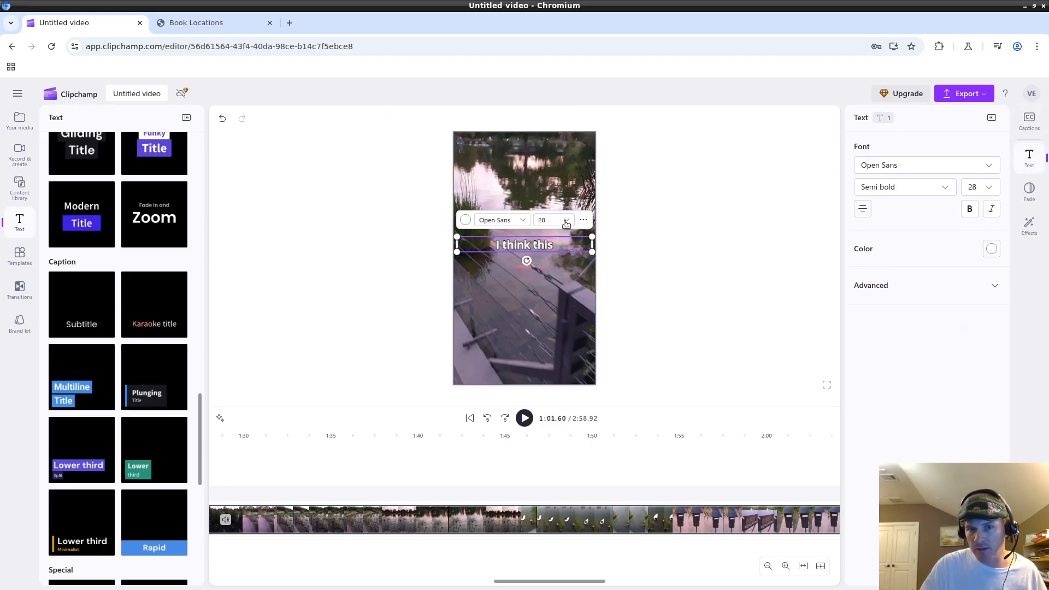
pyautogui.click(565, 220)
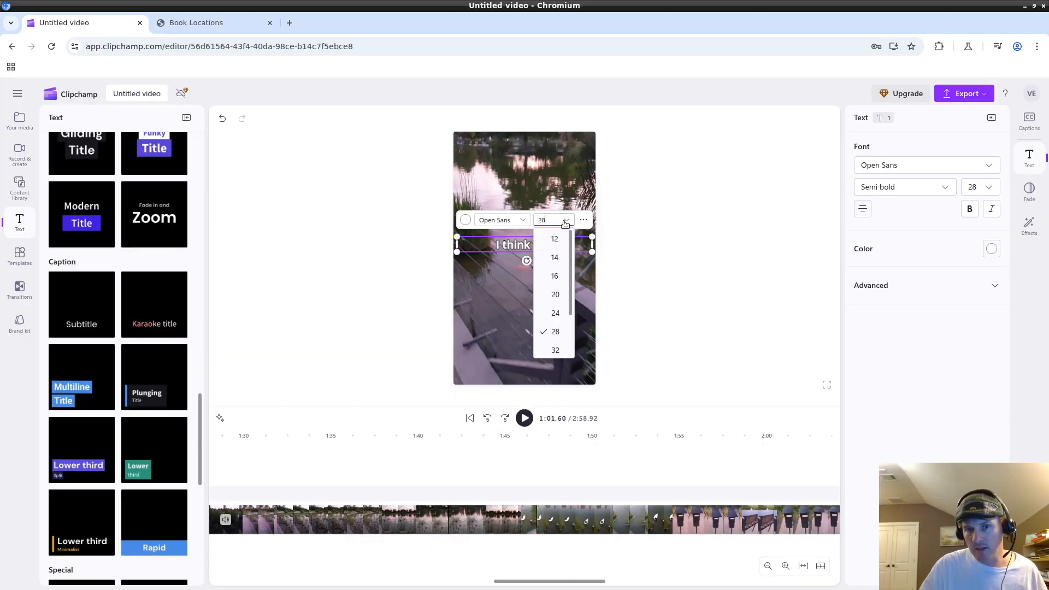
pyautogui.click(610, 285)
pyautogui.click(534, 246)
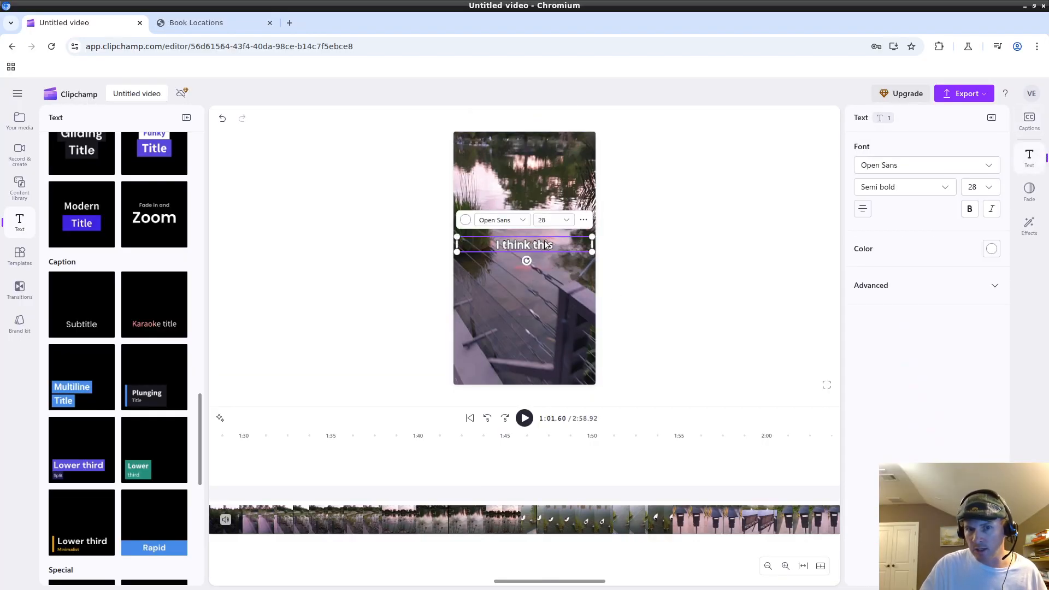
pyautogui.click(565, 221)
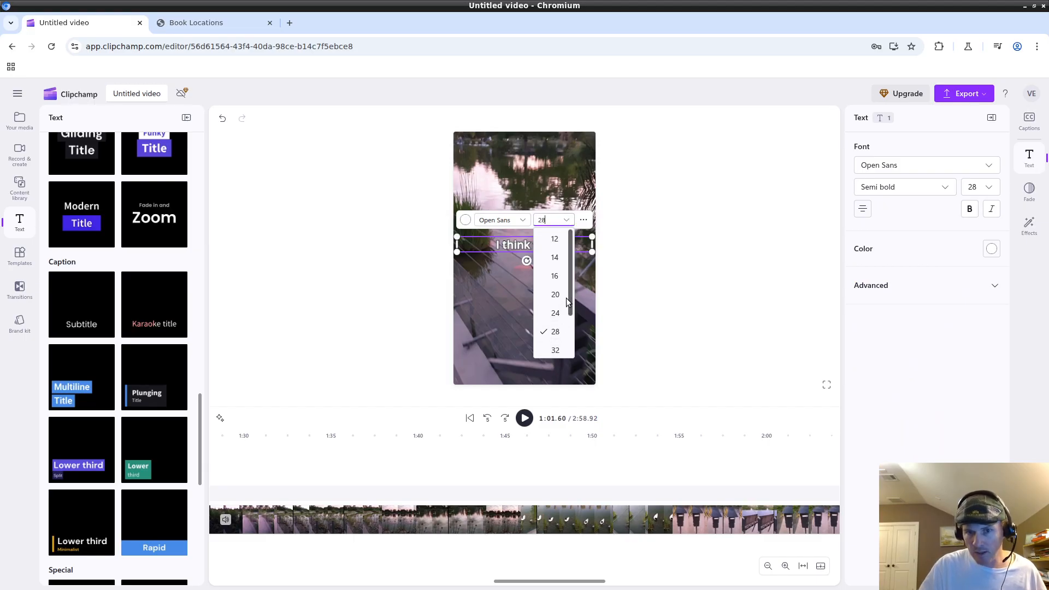
pyautogui.scroll(-1, 552, 328)
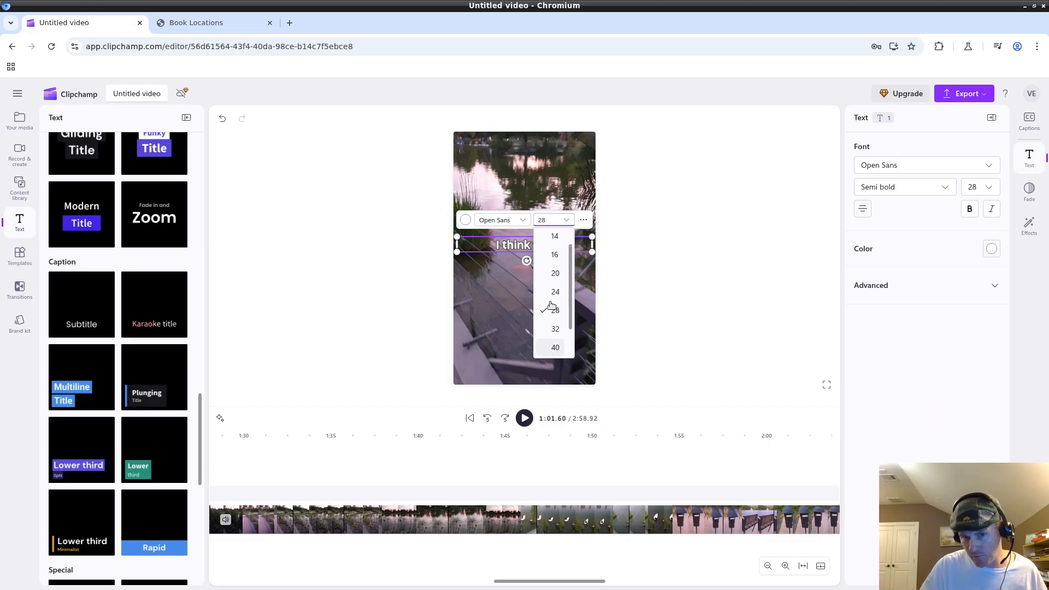
pyautogui.click(539, 231)
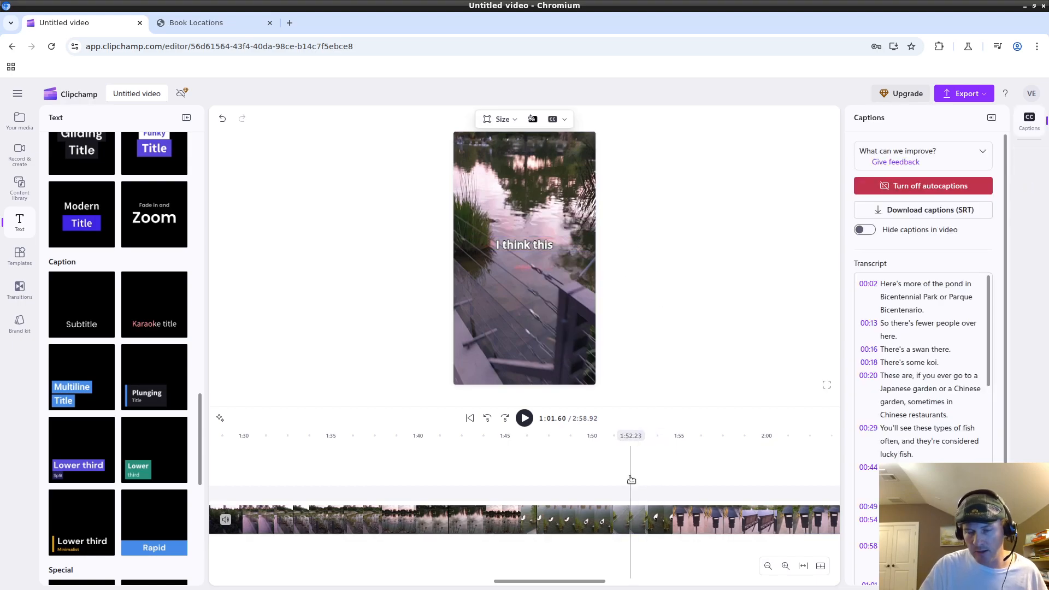
# Move to the overlay near 2:52, undo a stray move, and delete the extra Subtitle text.
pyautogui.click(631, 435)
pyautogui.moveTo(584, 581); pyautogui.dragTo(791, 568)
pyautogui.click(491, 462)
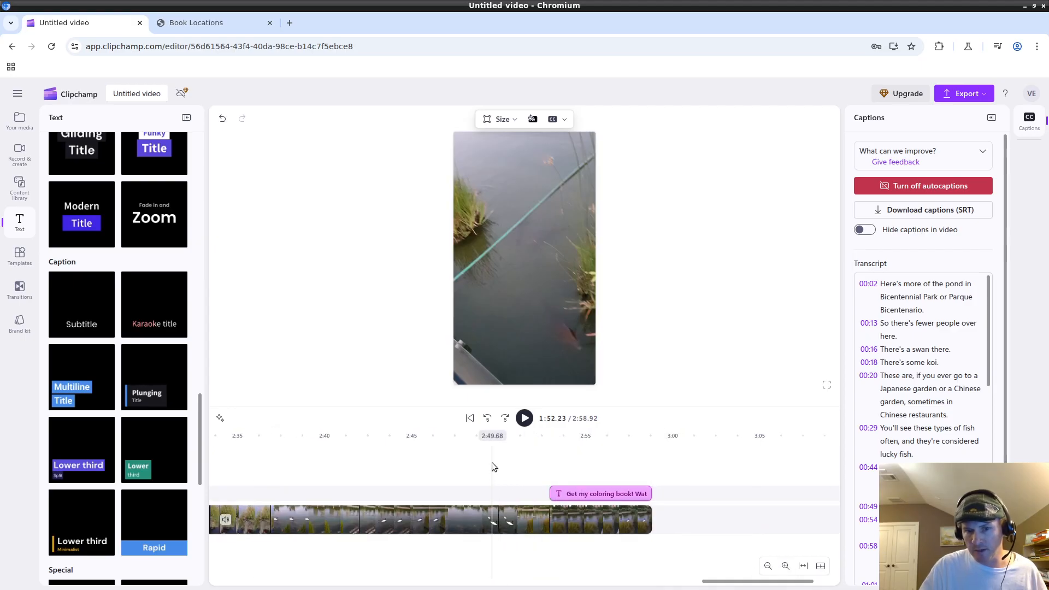
pyautogui.click(529, 458)
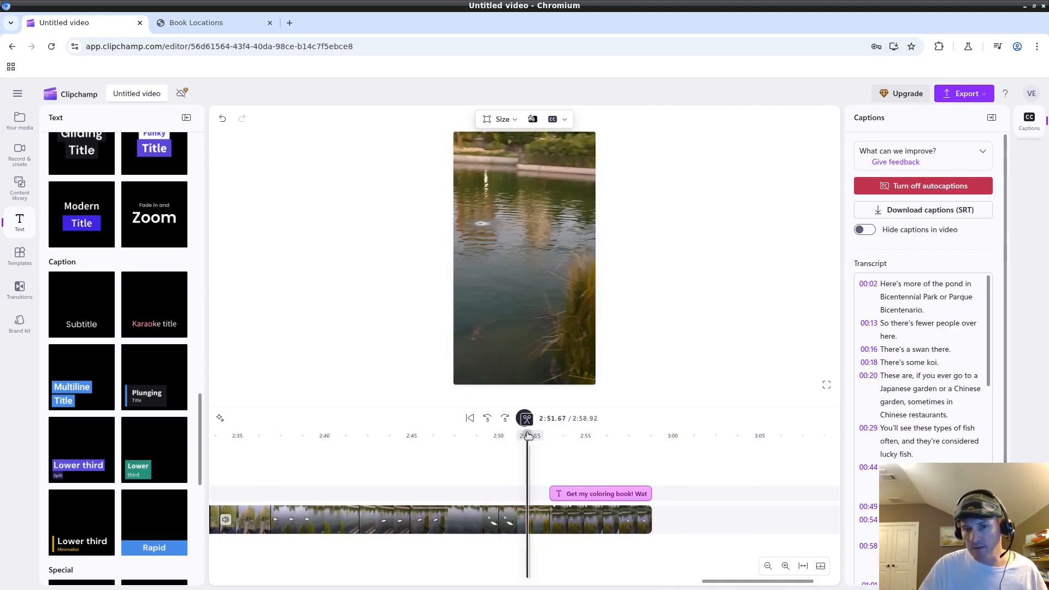
pyautogui.moveTo(539, 435); pyautogui.dragTo(560, 435)
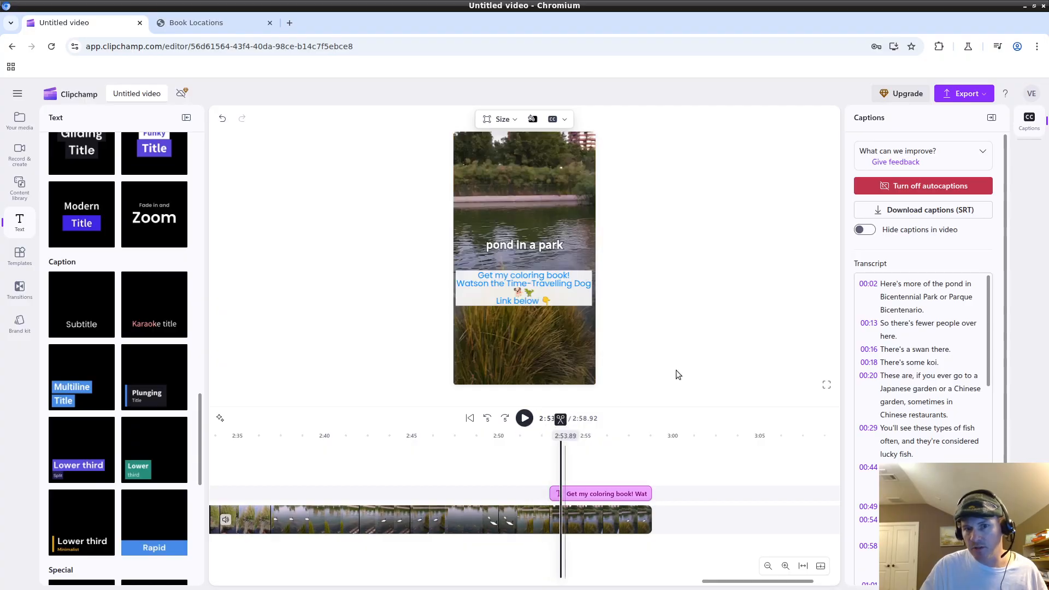
pyautogui.click(527, 290)
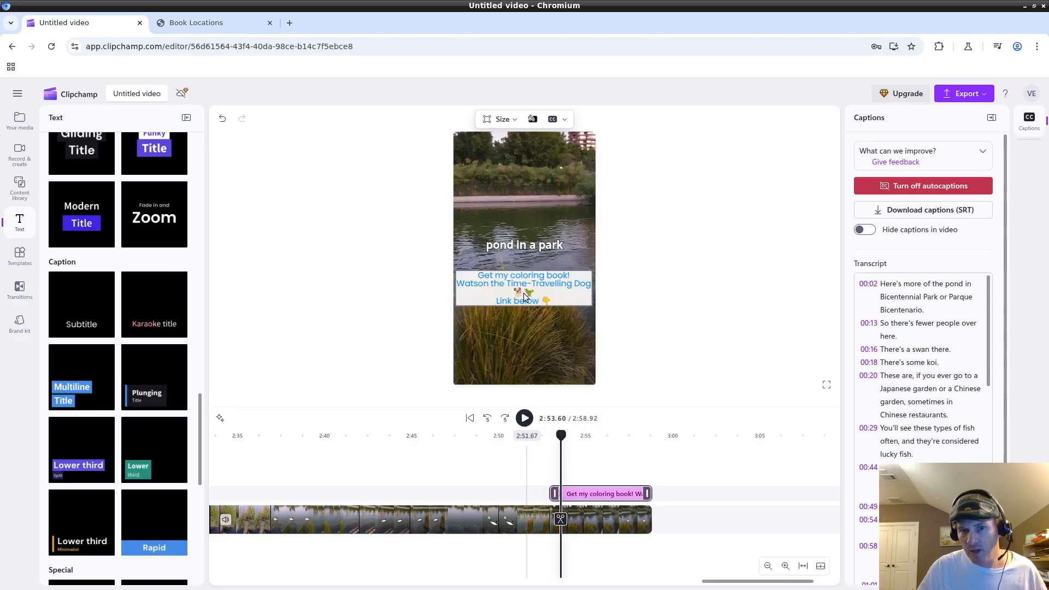
pyautogui.moveTo(532, 289); pyautogui.dragTo(523, 298)
pyautogui.hotkey('ctrl', 'z')
pyautogui.hotkey('ctrl', 'shift', 'z')
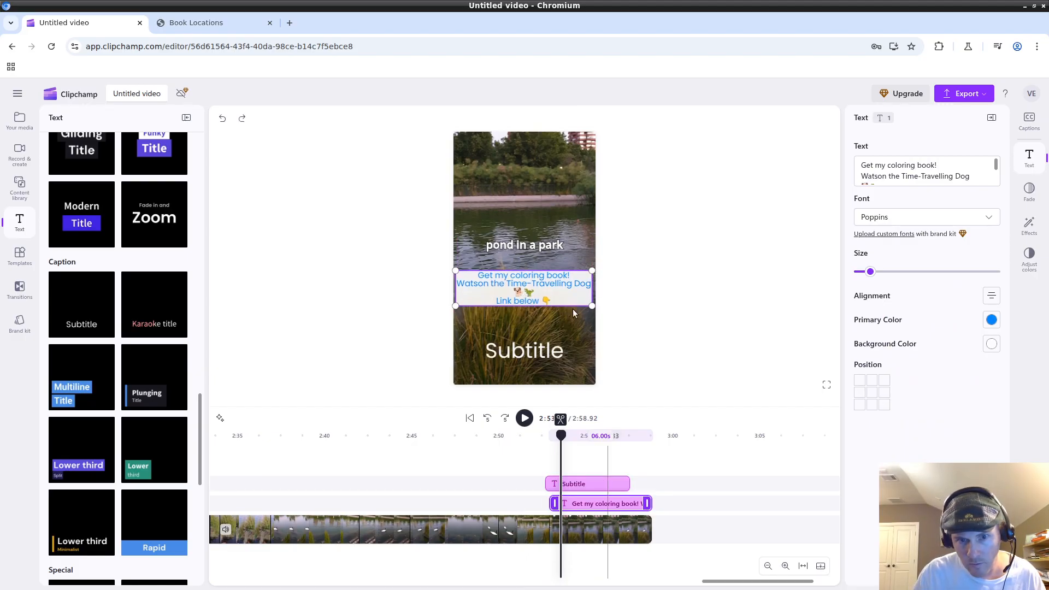
pyautogui.press('Delete')
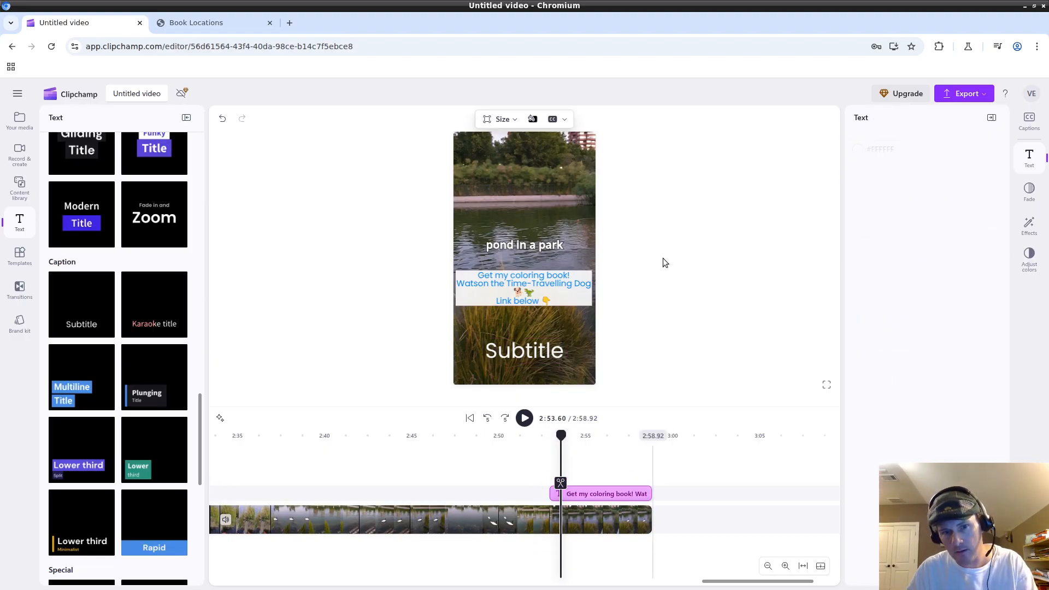
# Shift the coloring-book overlay slightly up and play the ending to preview it.
pyautogui.click(562, 284)
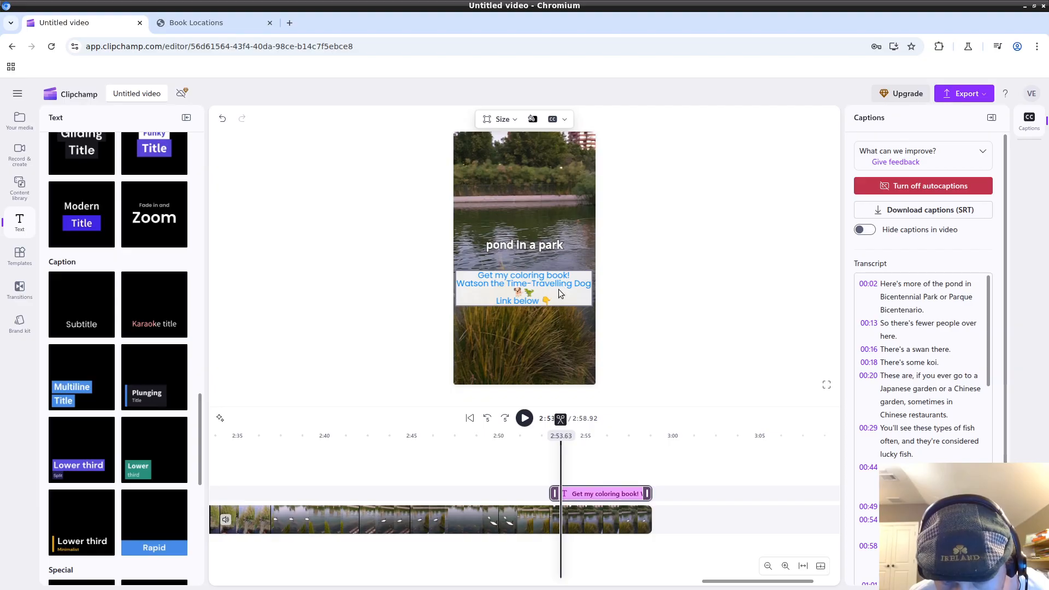
pyautogui.moveTo(560, 289); pyautogui.dragTo(558, 283)
pyautogui.click(680, 284)
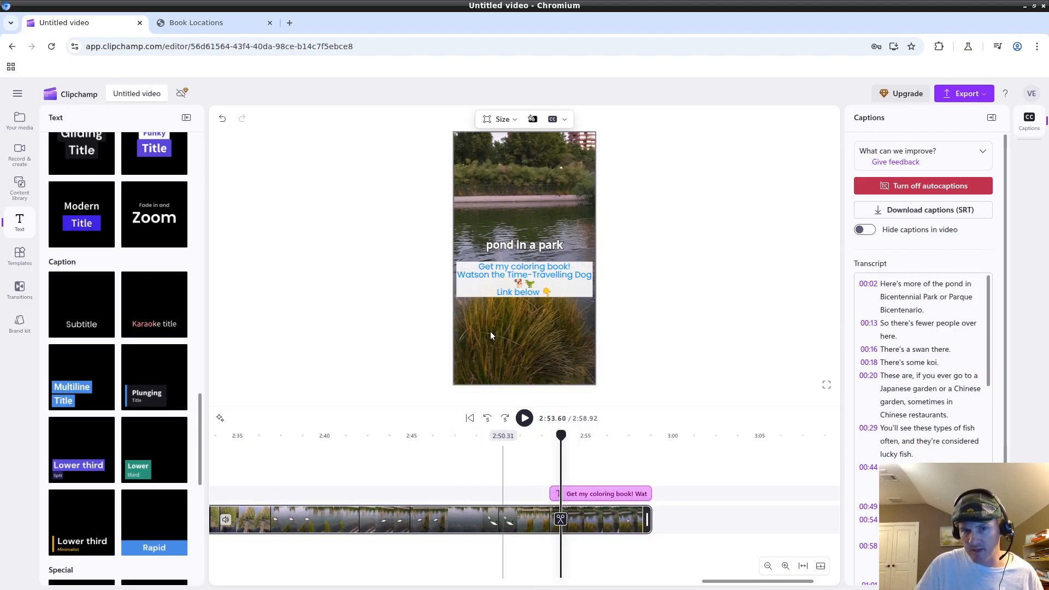
pyautogui.moveTo(563, 434); pyautogui.dragTo(545, 435)
pyautogui.click(523, 418)
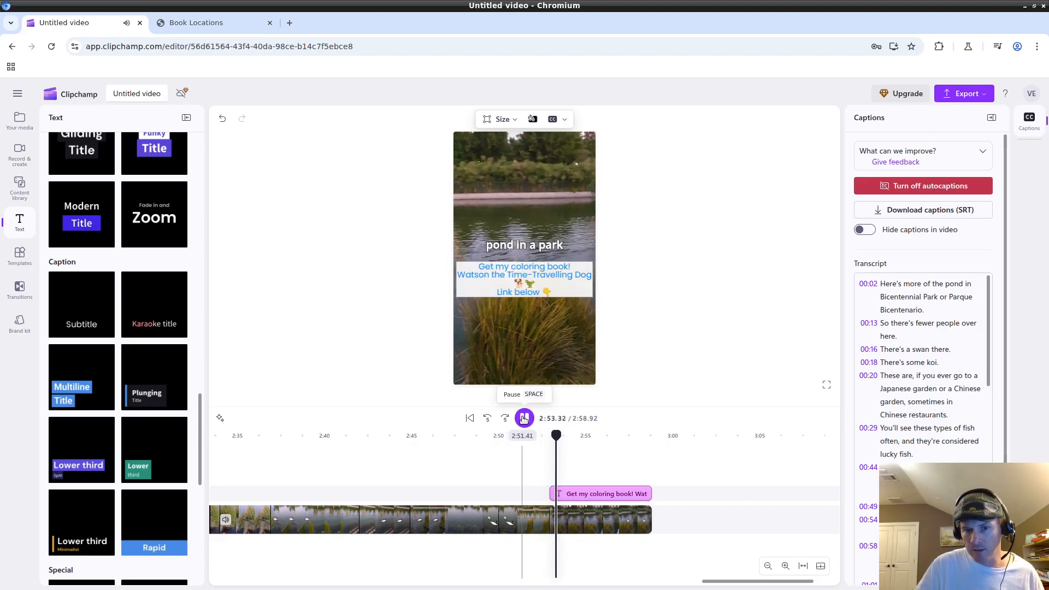
pyautogui.press('space')
pyautogui.click(526, 284)
# Nudge the coloring-book overlay slightly lower and play the ending to check it.
pyautogui.moveTo(529, 290); pyautogui.dragTo(527, 297)
pyautogui.click(656, 291)
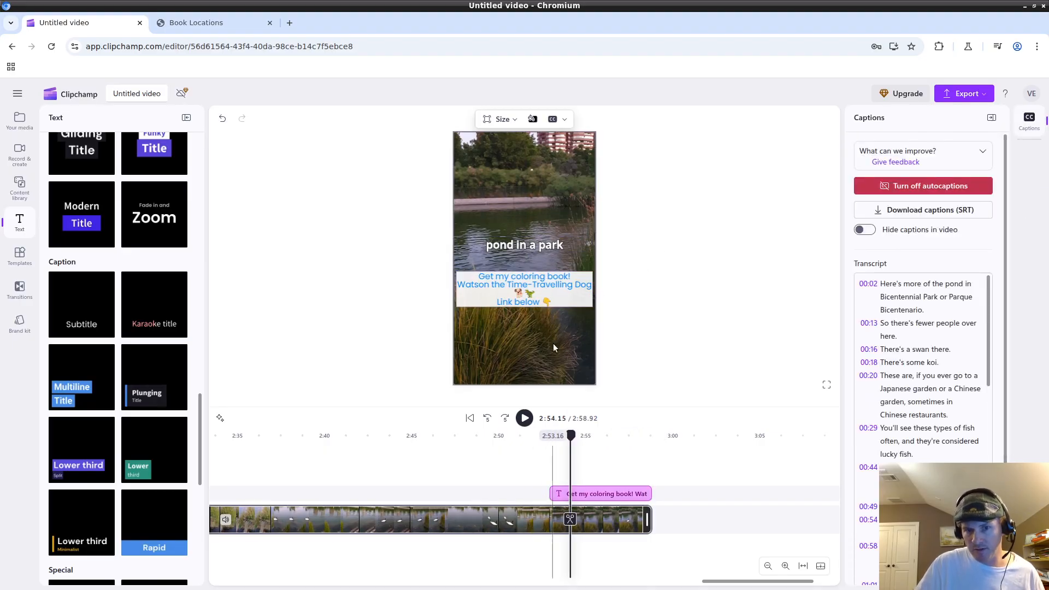
pyautogui.moveTo(570, 436); pyautogui.dragTo(546, 435)
pyautogui.click(524, 416)
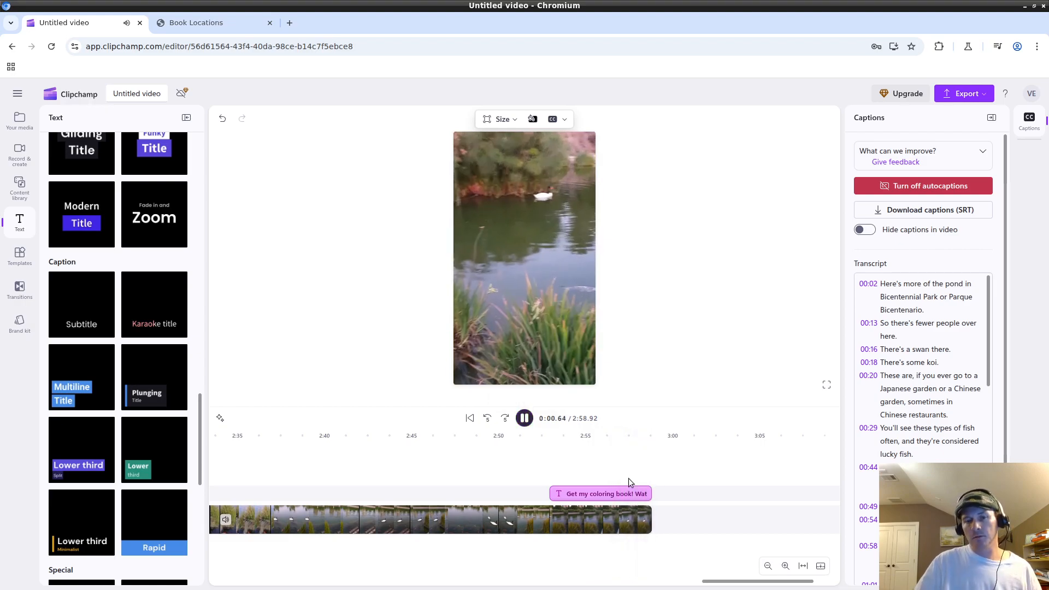
pyautogui.click(524, 418)
# Scrub from 2:52.63 to the final second to verify when the overlay appears.
pyautogui.click(543, 451)
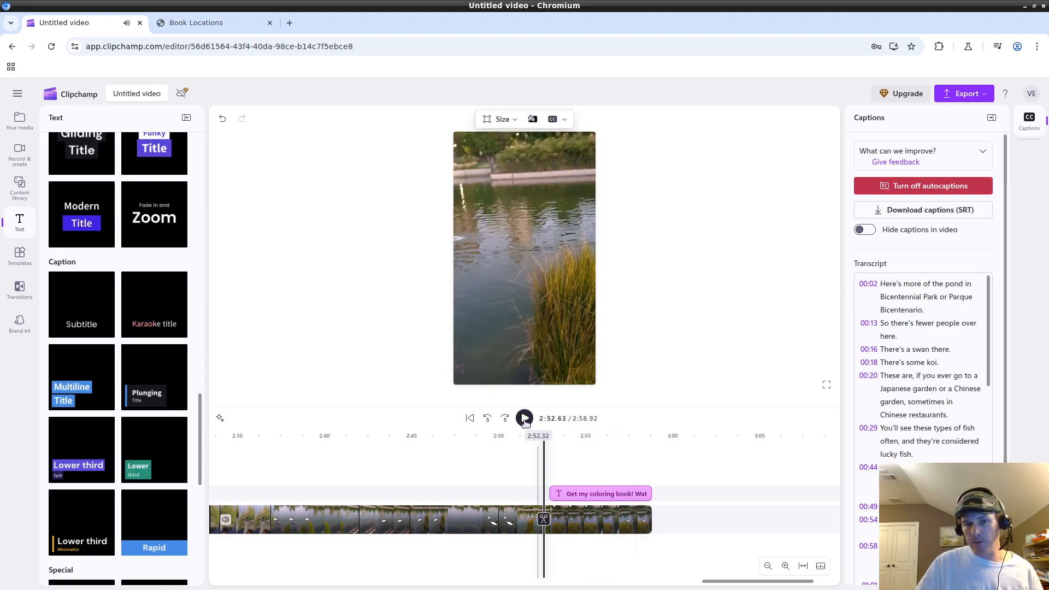
pyautogui.click(568, 466)
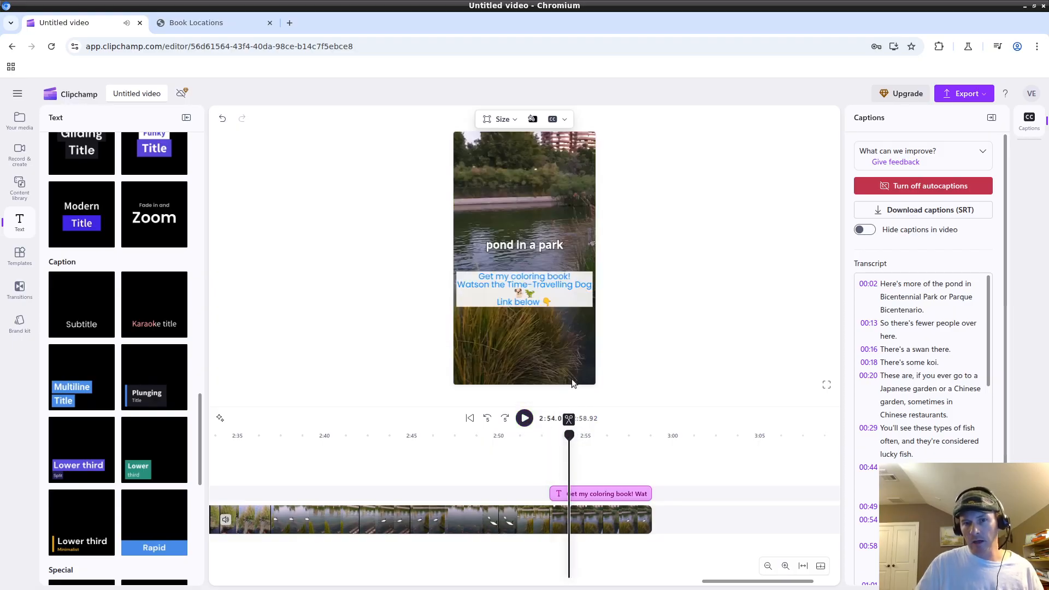
pyautogui.click(562, 435)
pyautogui.moveTo(551, 436); pyautogui.dragTo(567, 437)
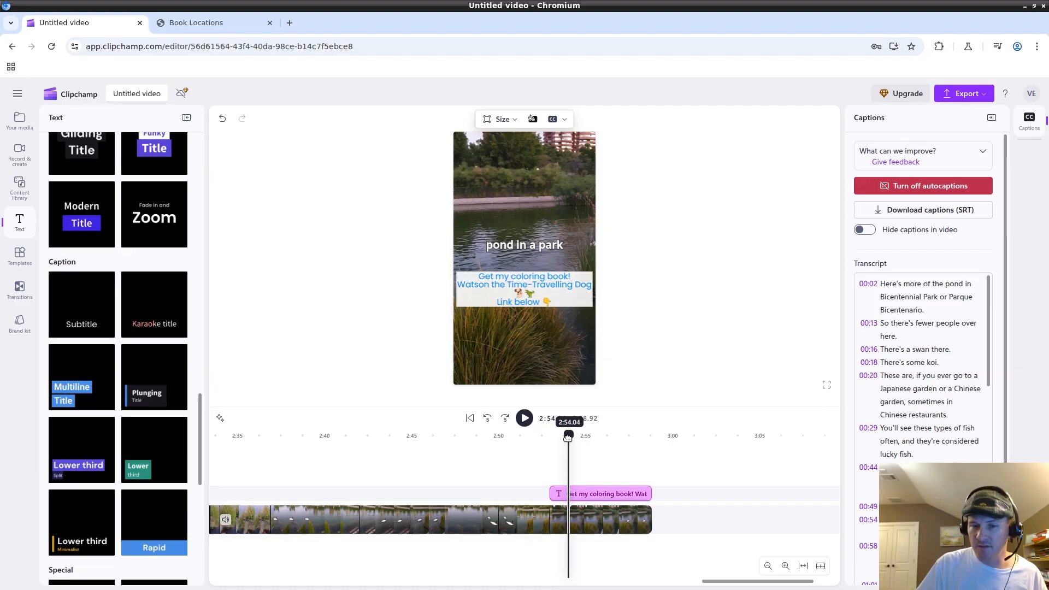
pyautogui.moveTo(568, 437); pyautogui.dragTo(629, 437)
pyautogui.click(637, 442)
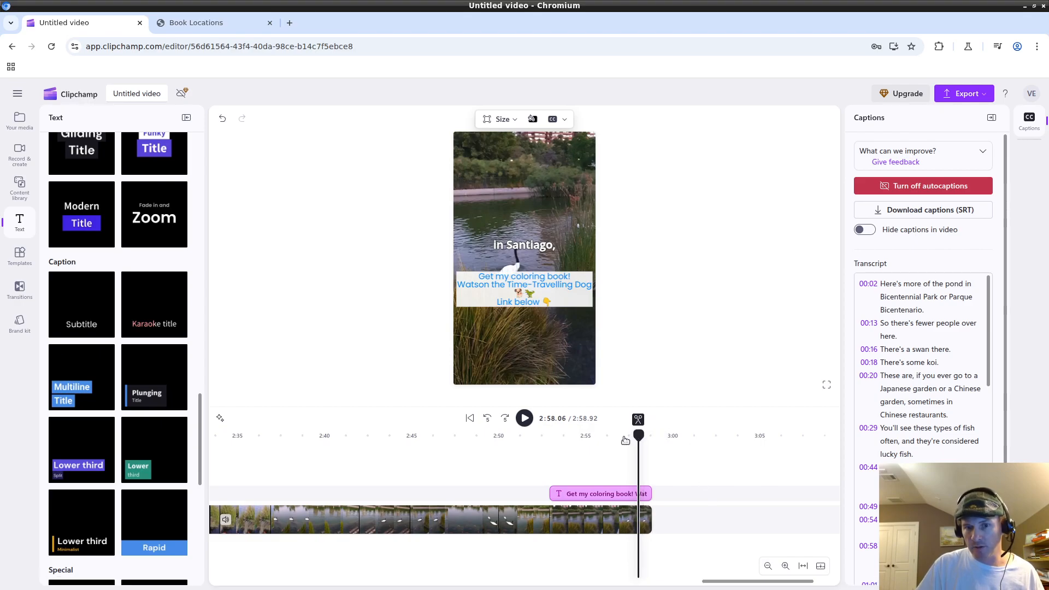
# Export the pond video at 1080p and check the resulting 447.23 MB file size.
pyautogui.click(964, 94)
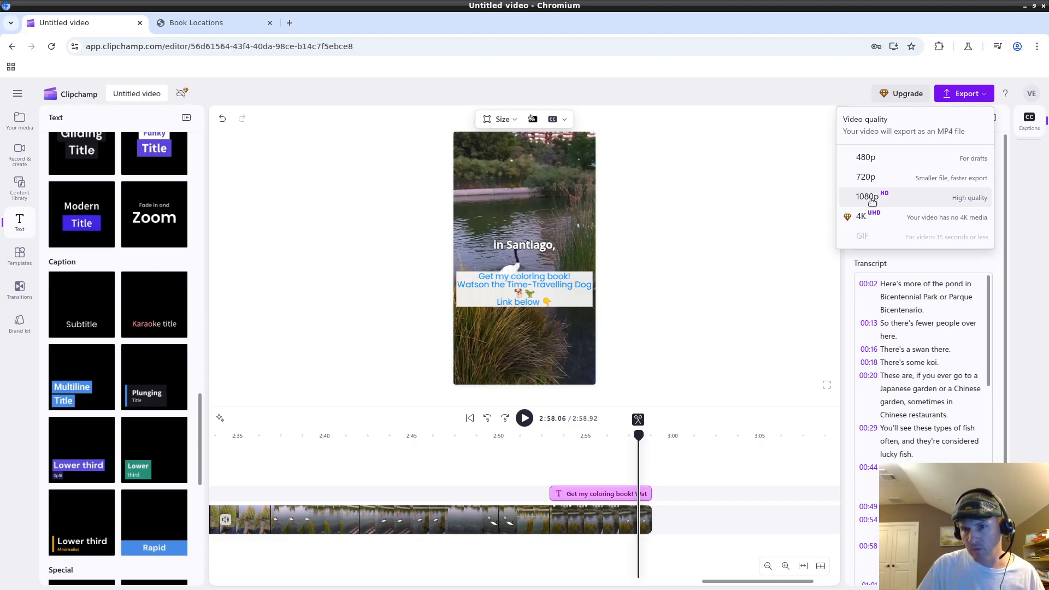
pyautogui.click(871, 201)
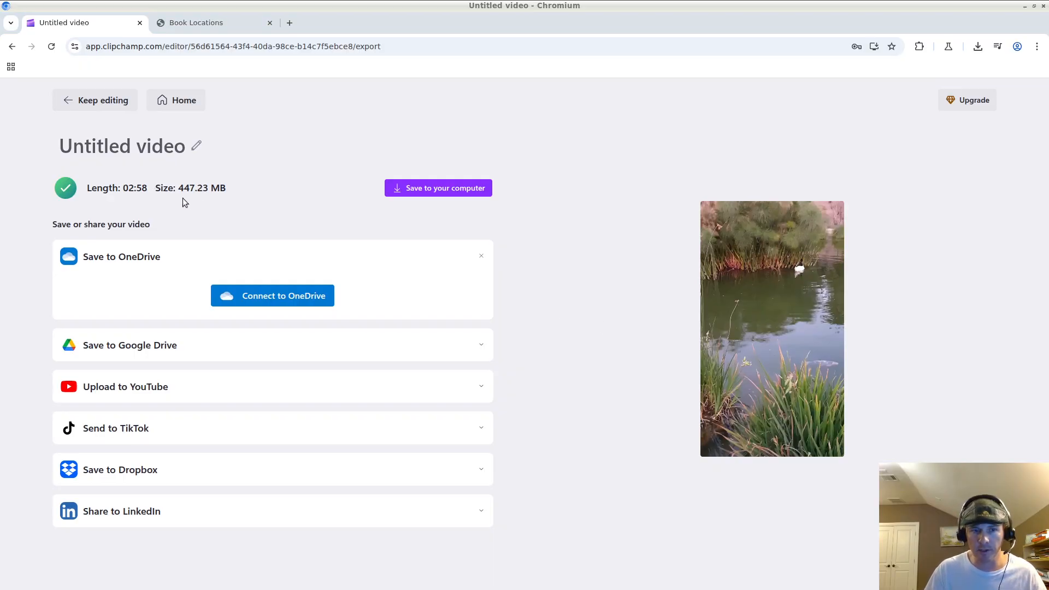
pyautogui.moveTo(177, 189); pyautogui.dragTo(218, 192)
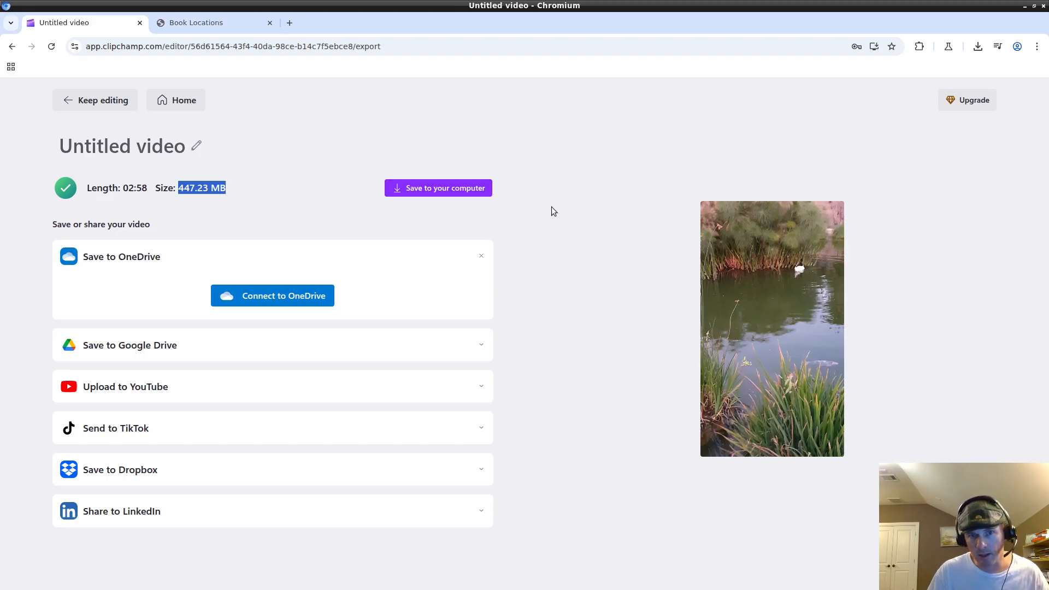
pyautogui.moveTo(176, 188); pyautogui.dragTo(195, 193)
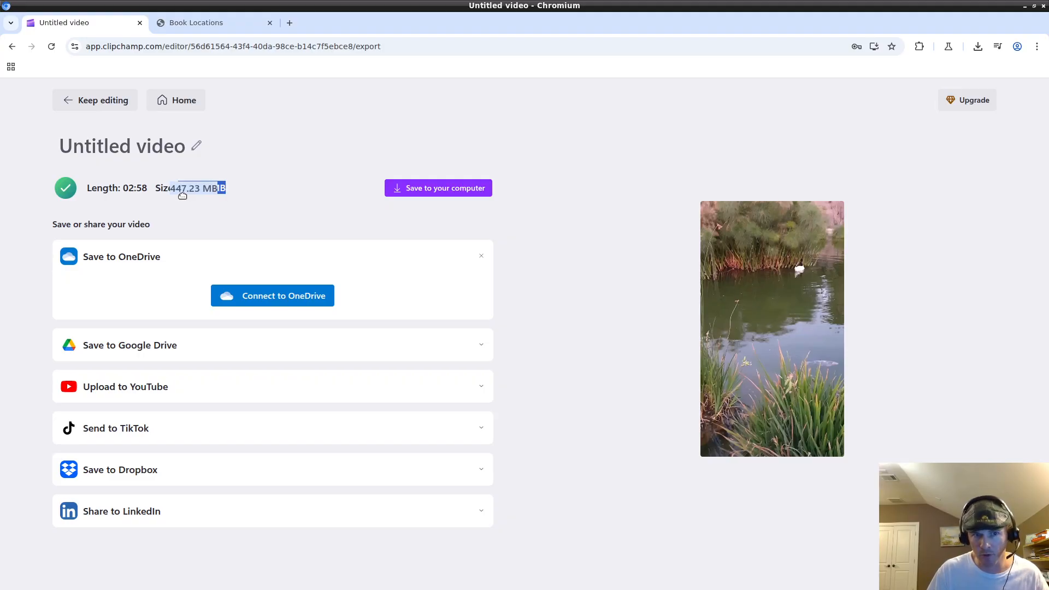
pyautogui.click(230, 193)
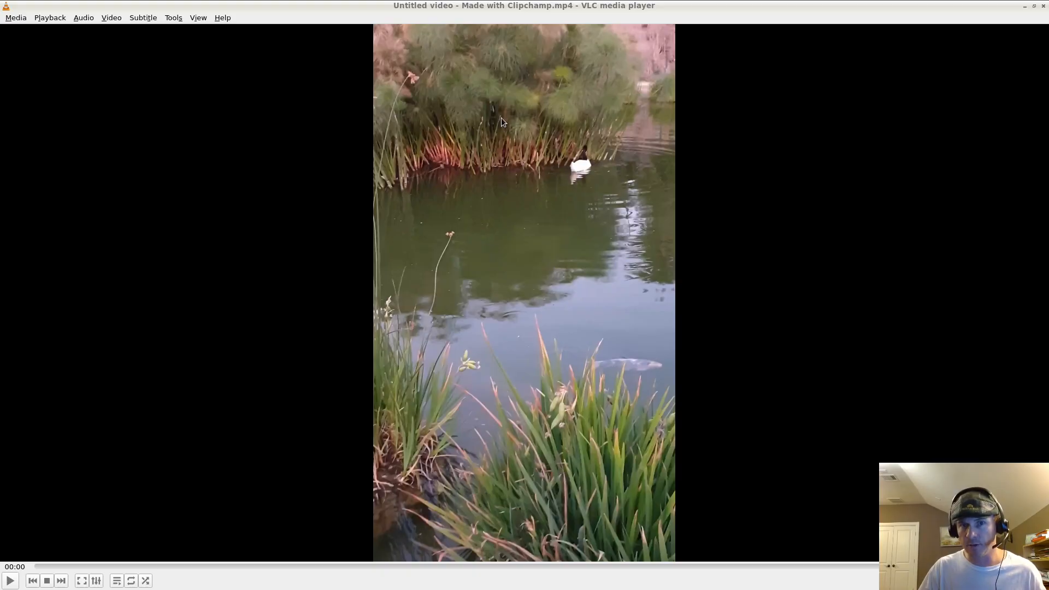
pyautogui.click(349, 567)
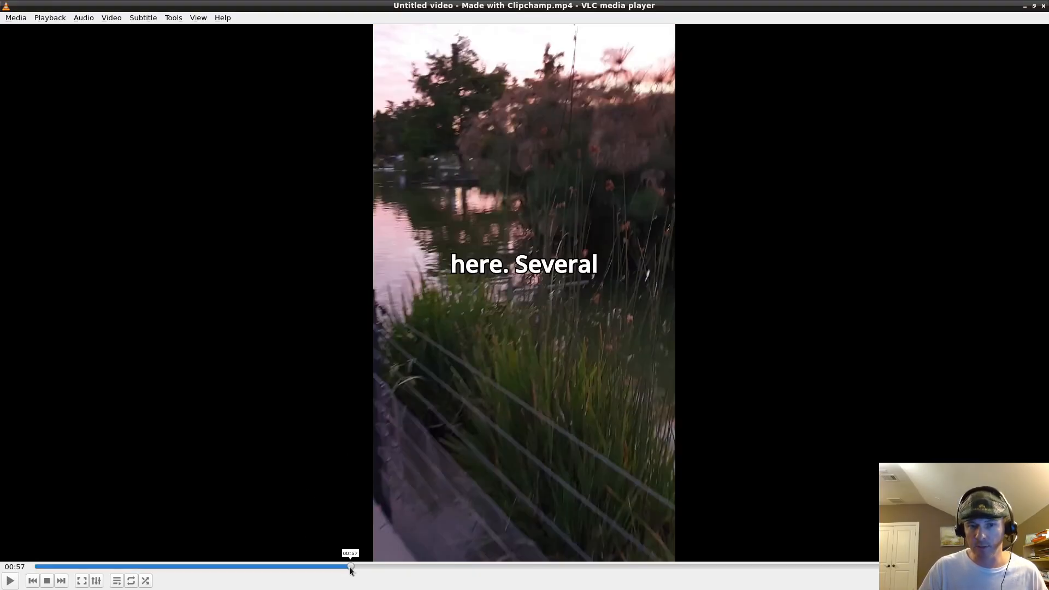
pyautogui.click(414, 566)
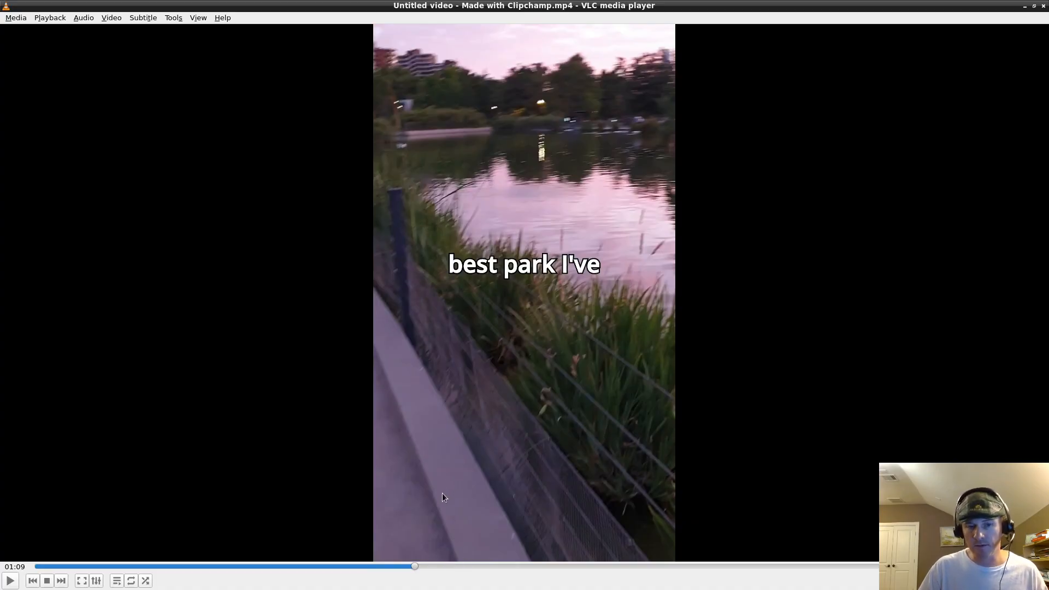
pyautogui.moveTo(433, 588)
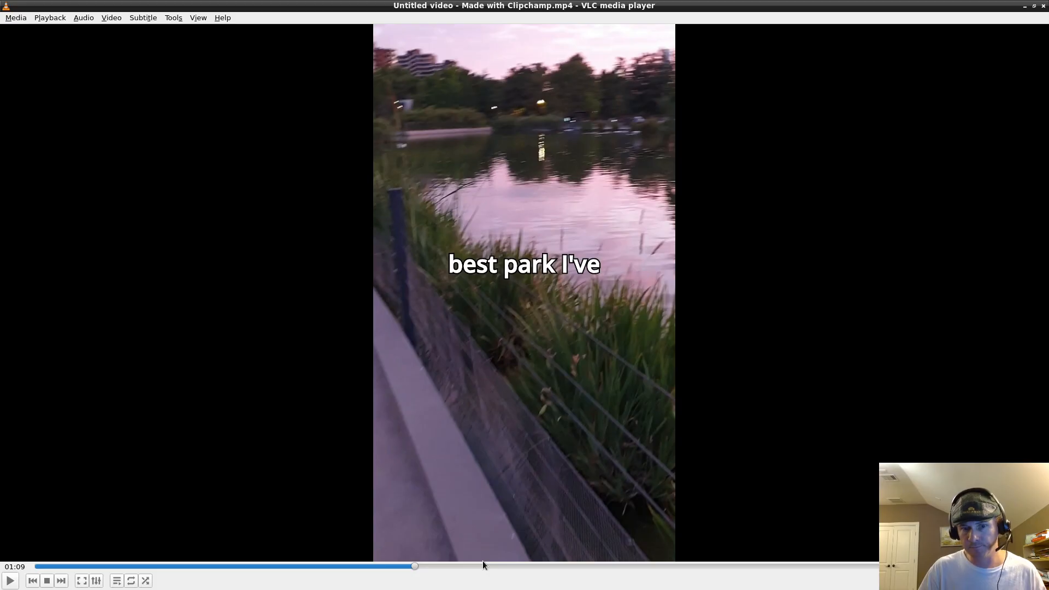
pyautogui.click(495, 566)
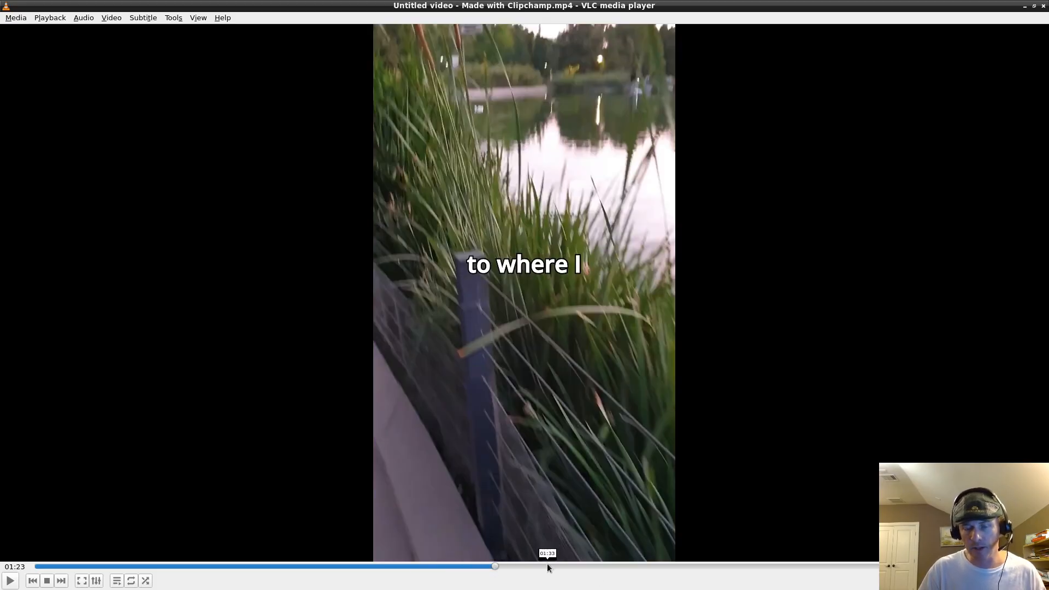
pyautogui.press('space')
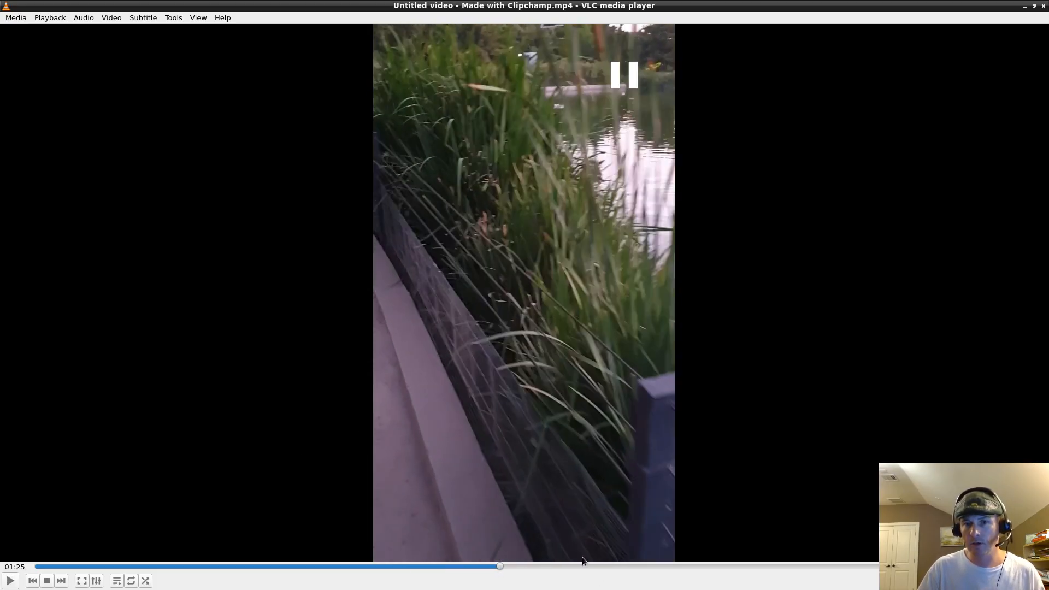
pyautogui.click(620, 566)
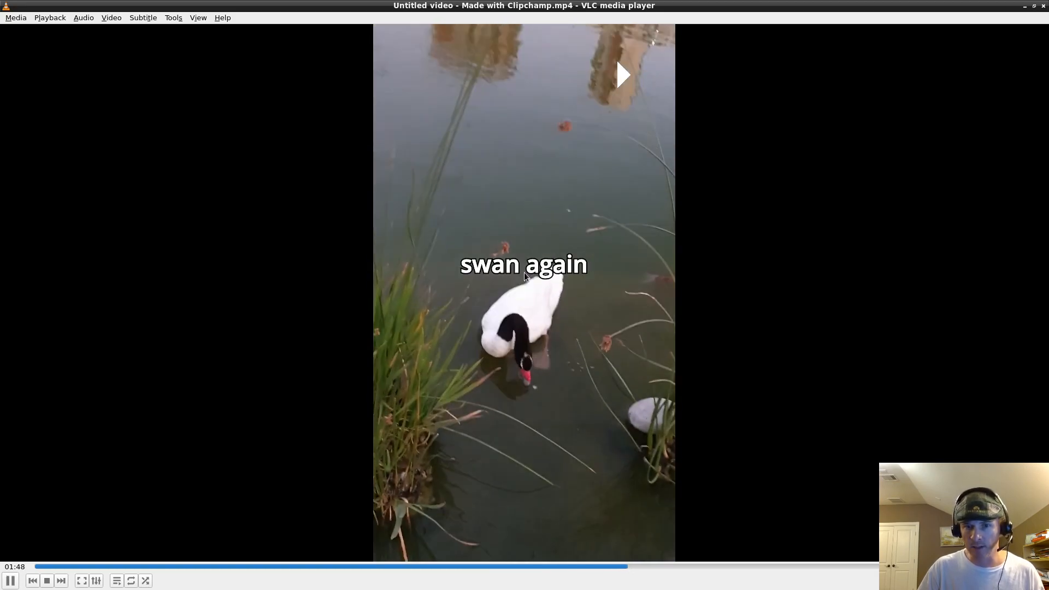
pyautogui.press('space')
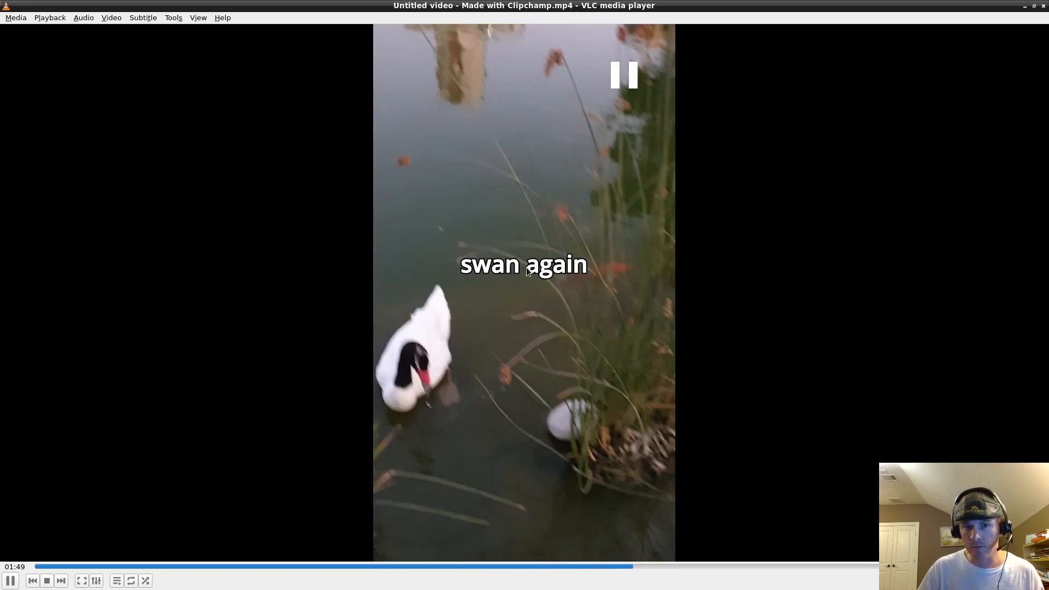
pyautogui.click(709, 566)
pyautogui.press('space')
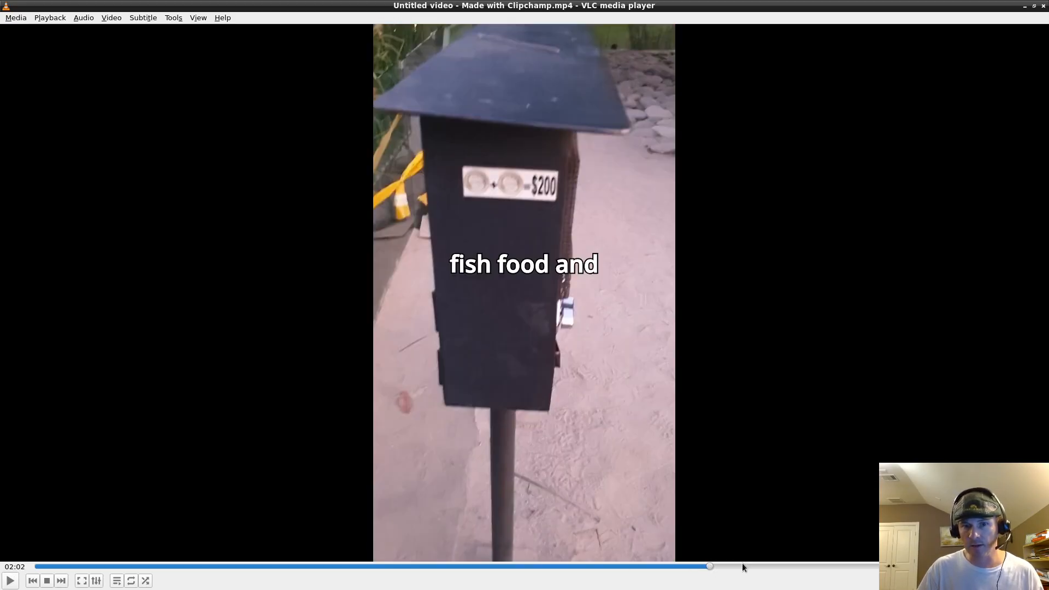
pyautogui.press('space')
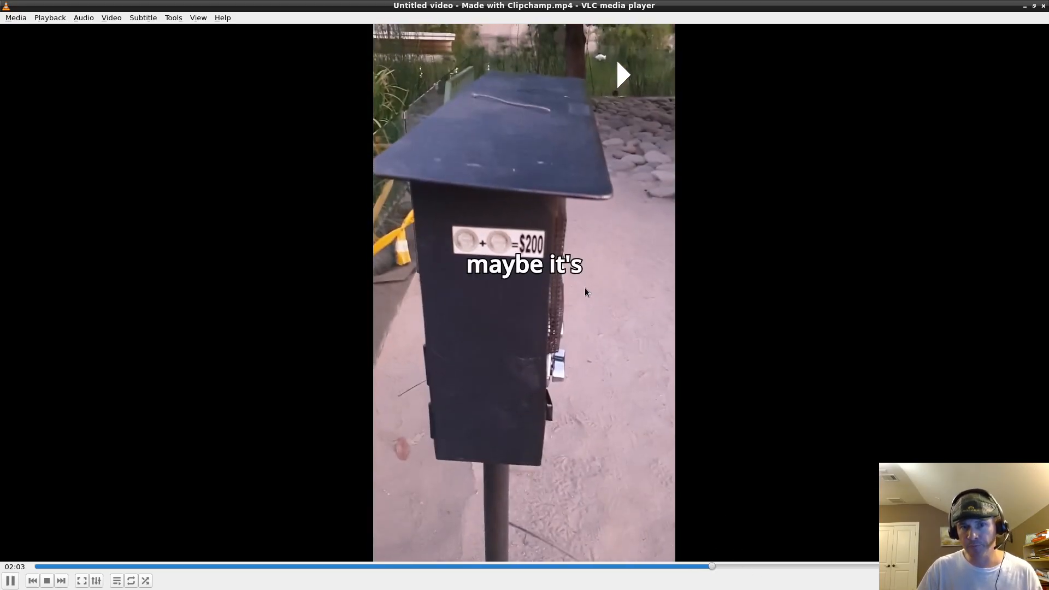
pyautogui.press('space')
pyautogui.click(697, 565)
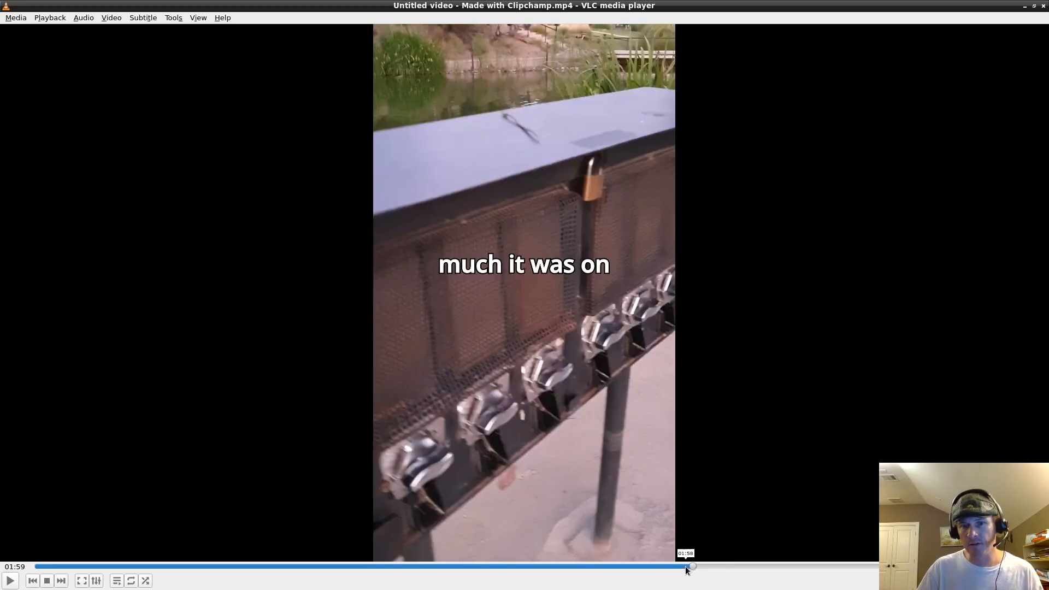
pyautogui.moveTo(701, 571); pyautogui.dragTo(812, 567)
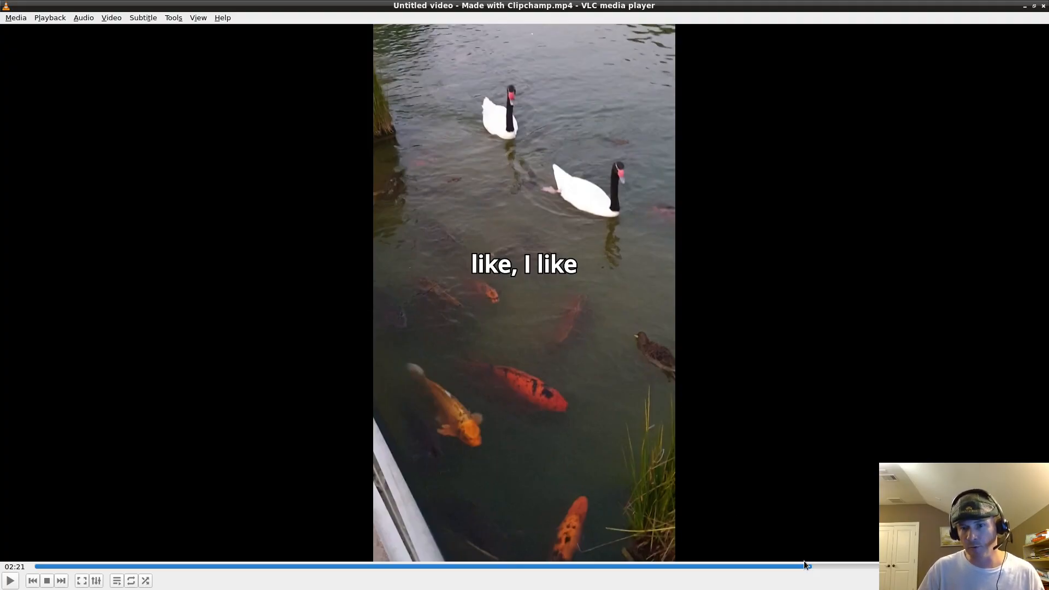
# Spot-check the exported video in VLC around 02:20, 01:06, 01:25 and 01:38.
pyautogui.click(807, 568)
pyautogui.moveTo(810, 568); pyautogui.dragTo(957, 565)
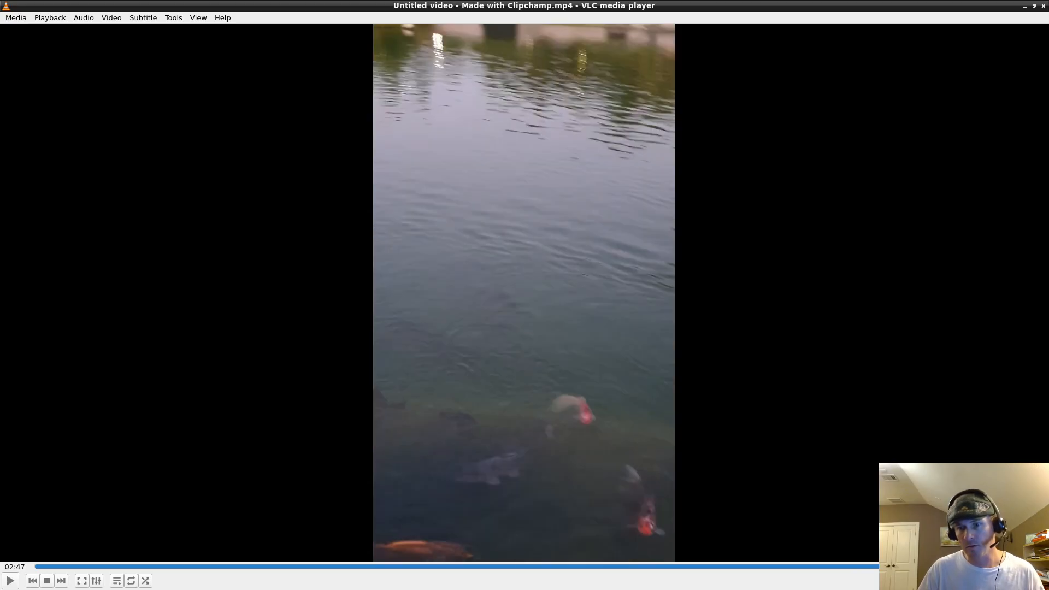
pyautogui.click(397, 566)
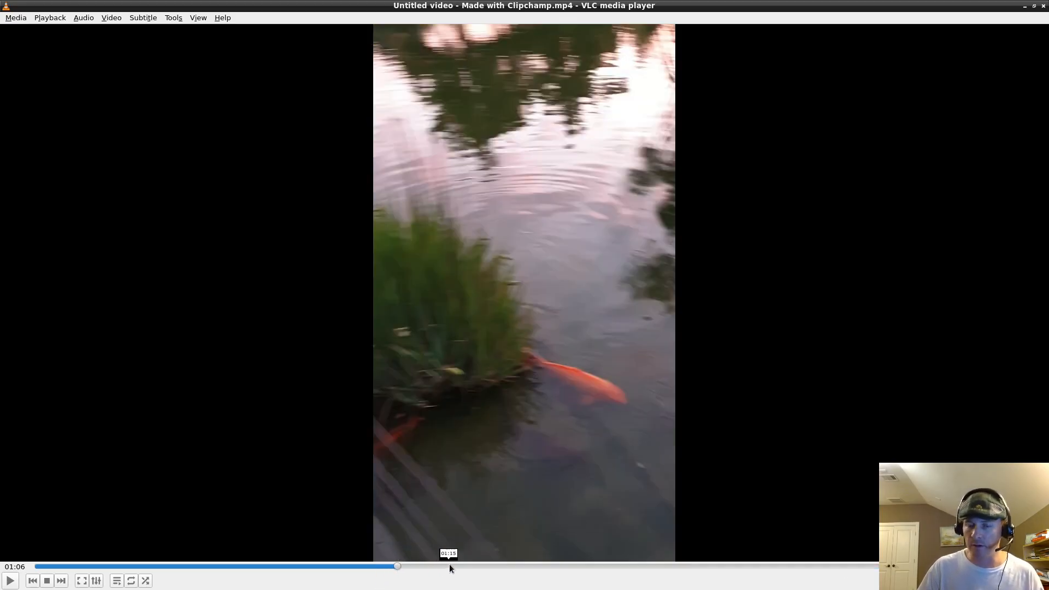
pyautogui.moveTo(473, 566); pyautogui.dragTo(506, 566)
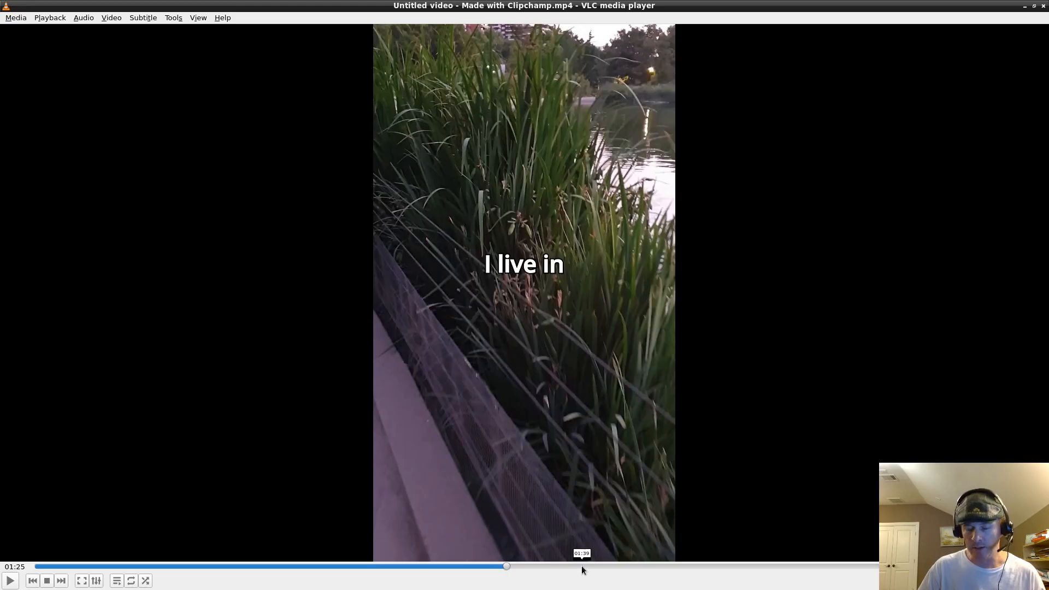
pyautogui.click(578, 566)
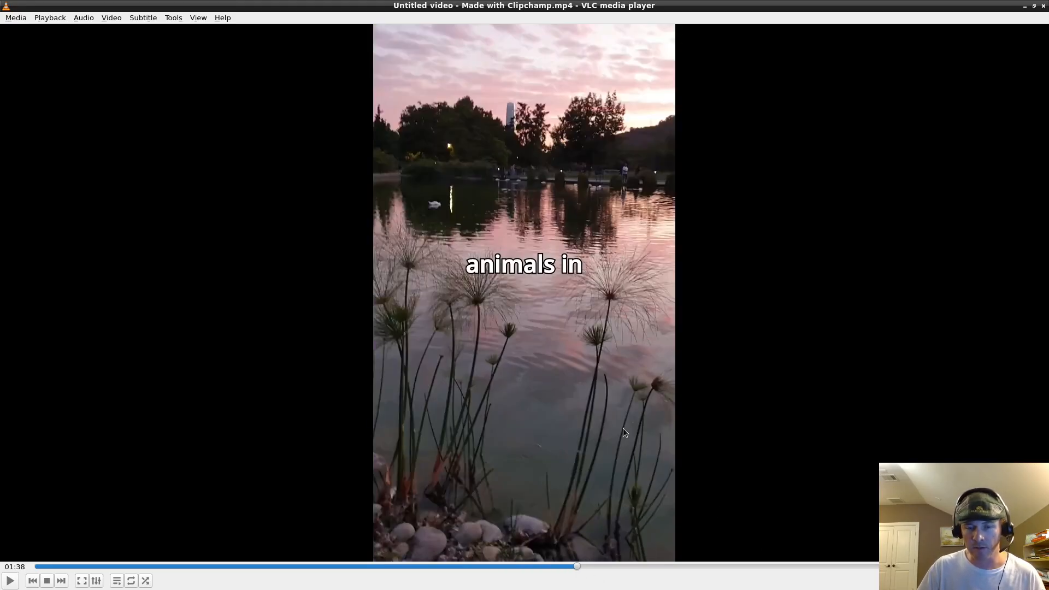
# Run through the closing scenes from 02:00 to 02:52, then return to Clipchamp's export page.
pyautogui.click(700, 571)
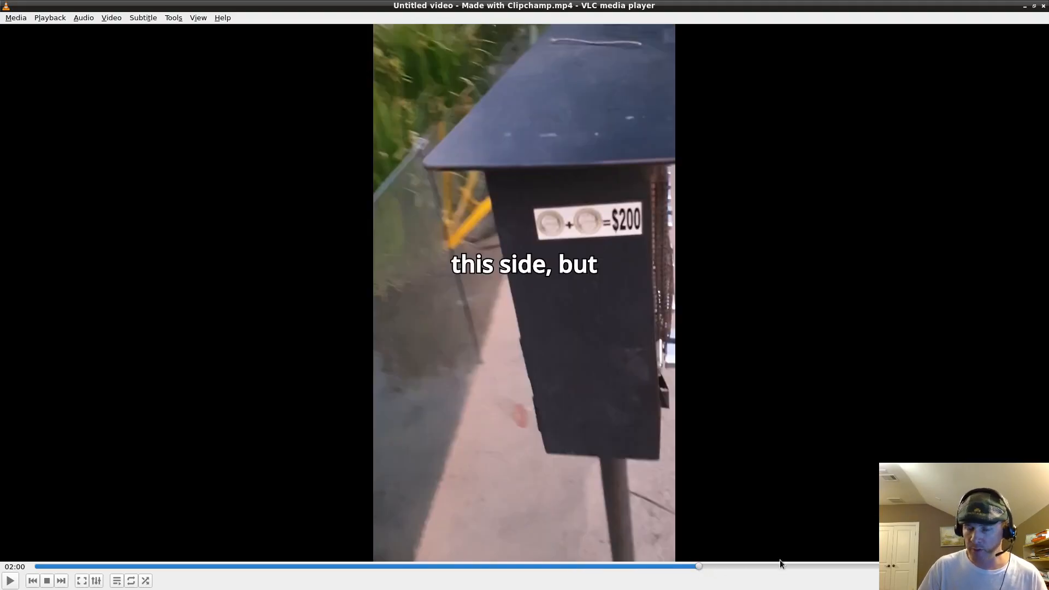
pyautogui.click(818, 567)
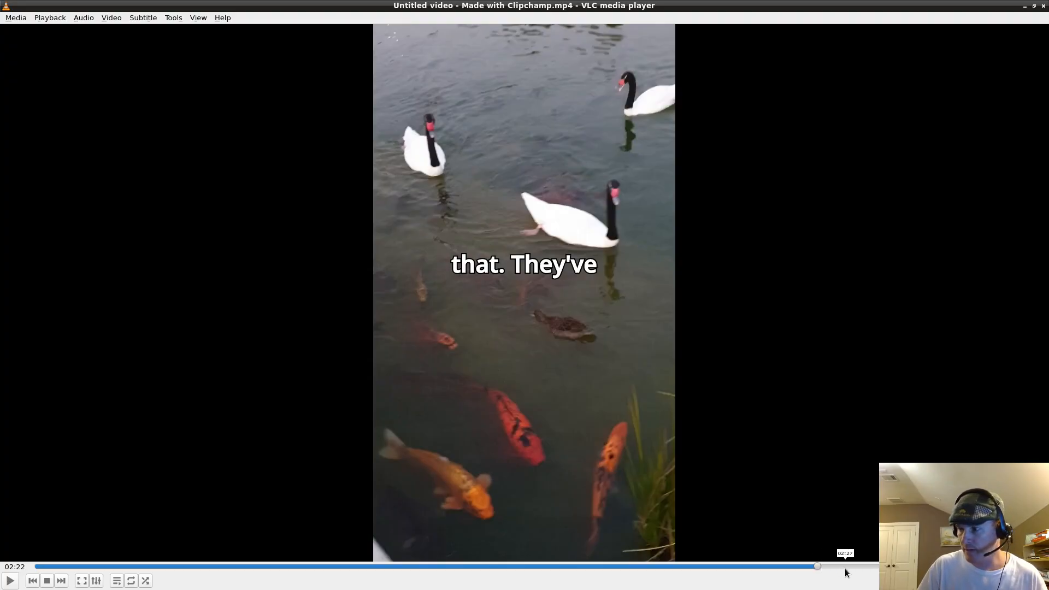
pyautogui.click(841, 566)
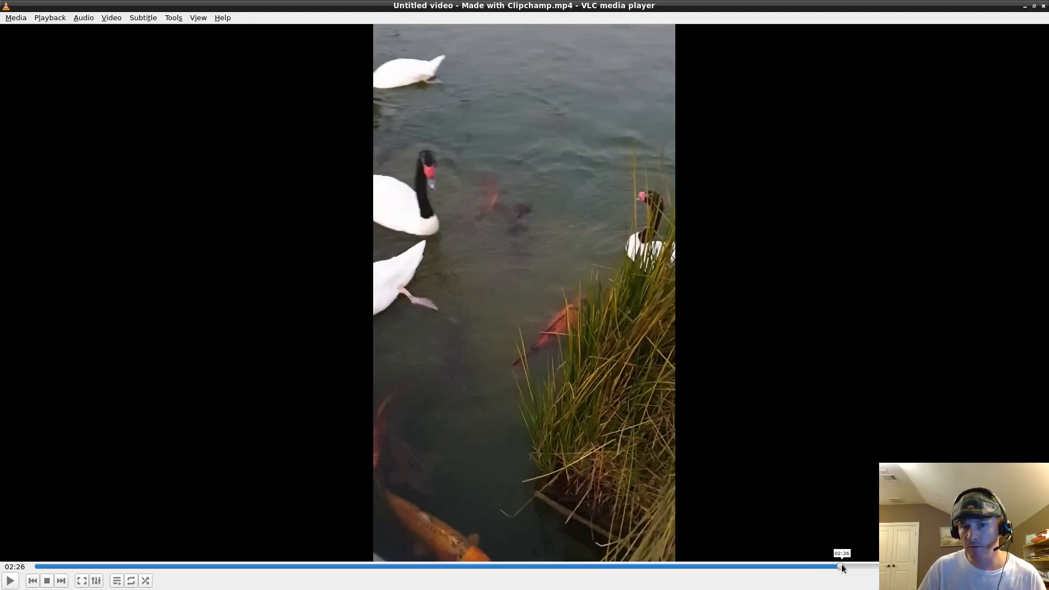
pyautogui.click(856, 566)
pyautogui.click(877, 566)
pyautogui.click(900, 566)
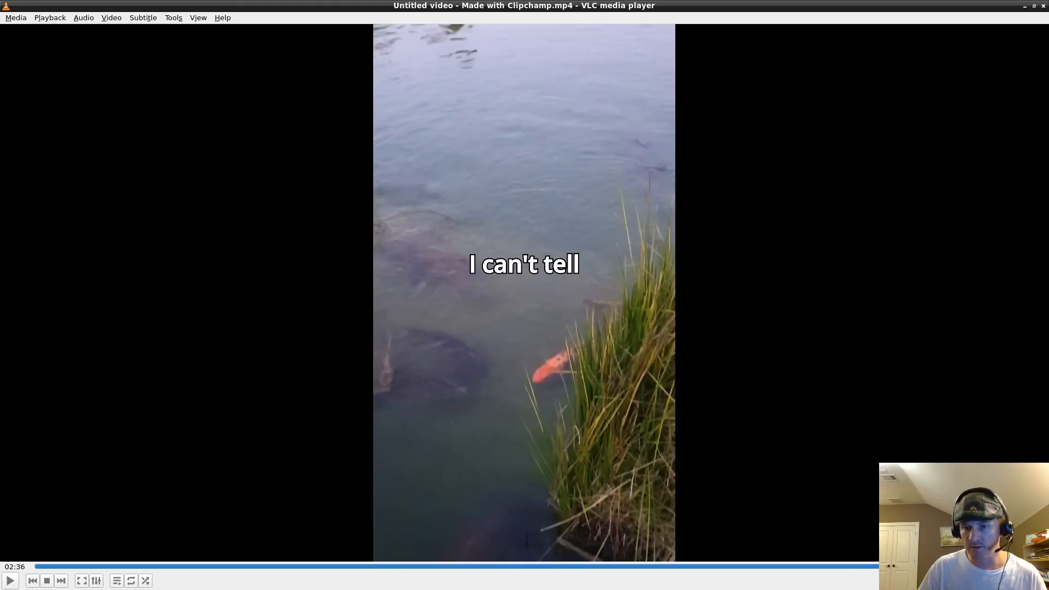
pyautogui.moveTo(900, 566); pyautogui.dragTo(1015, 566)
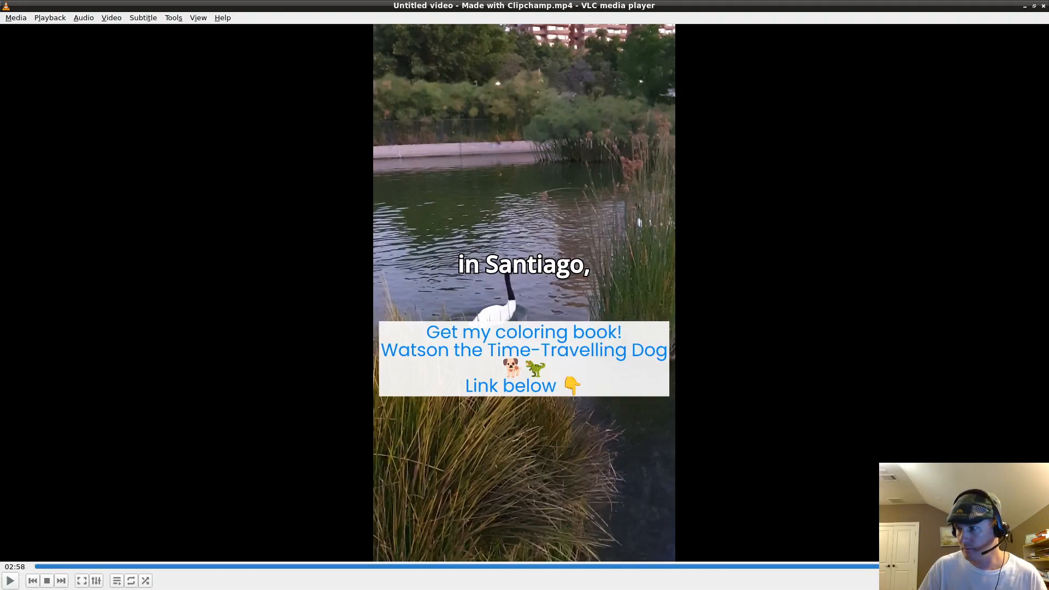
pyautogui.hotkey('alt', 'F4')
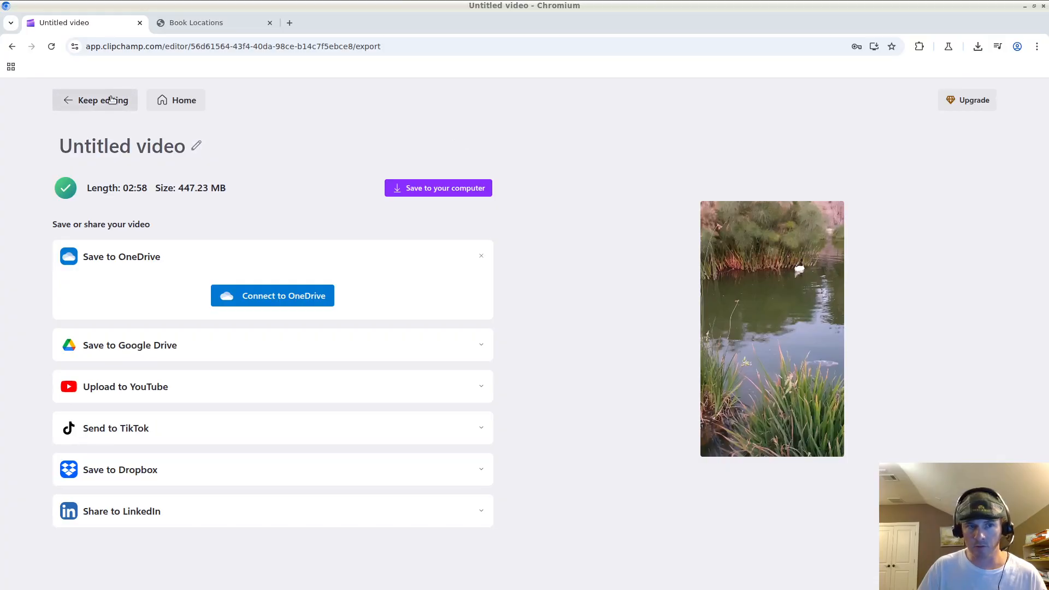
# Return from the export page to the editor and move the playhead to the 2:58 end.
pyautogui.moveTo(733, 310)
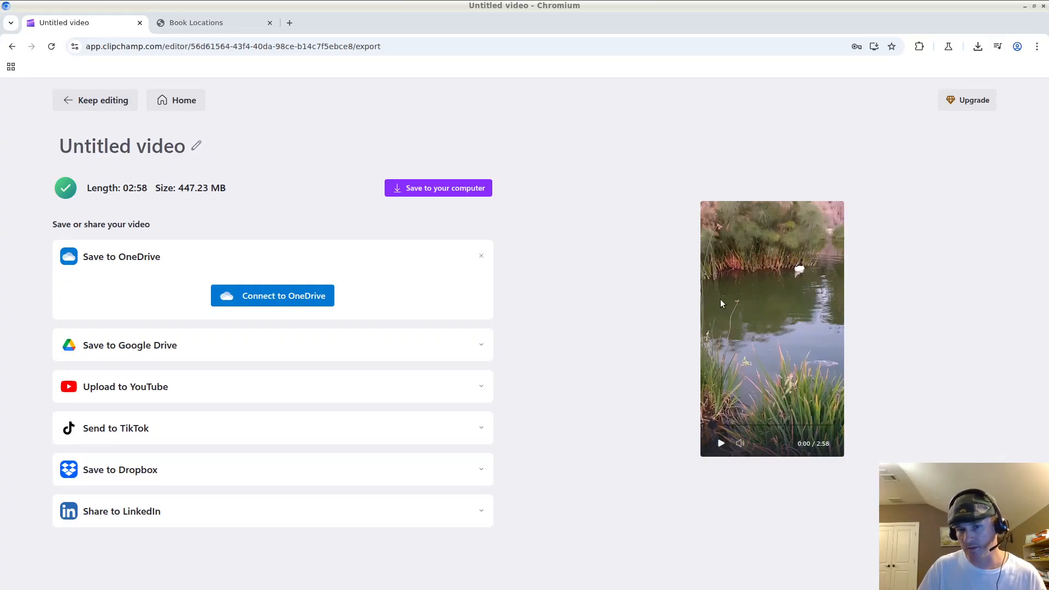
pyautogui.click(105, 102)
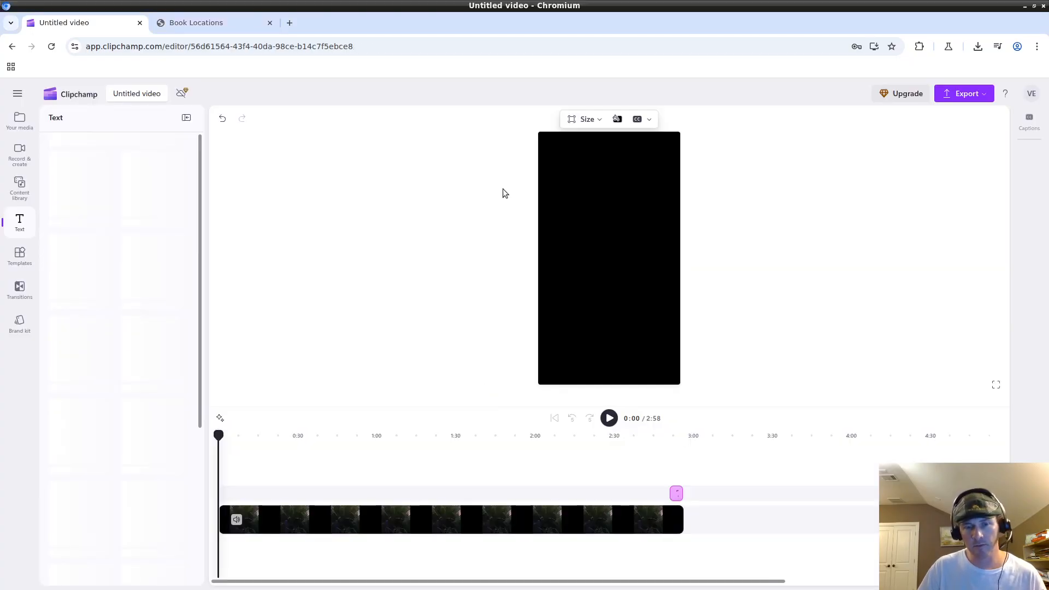
pyautogui.click(664, 471)
pyautogui.moveTo(666, 438); pyautogui.dragTo(678, 440)
# Inspect the coloring-book text clip, then deselect it and park the playhead at 2:58.
pyautogui.click(670, 509)
pyautogui.click(675, 495)
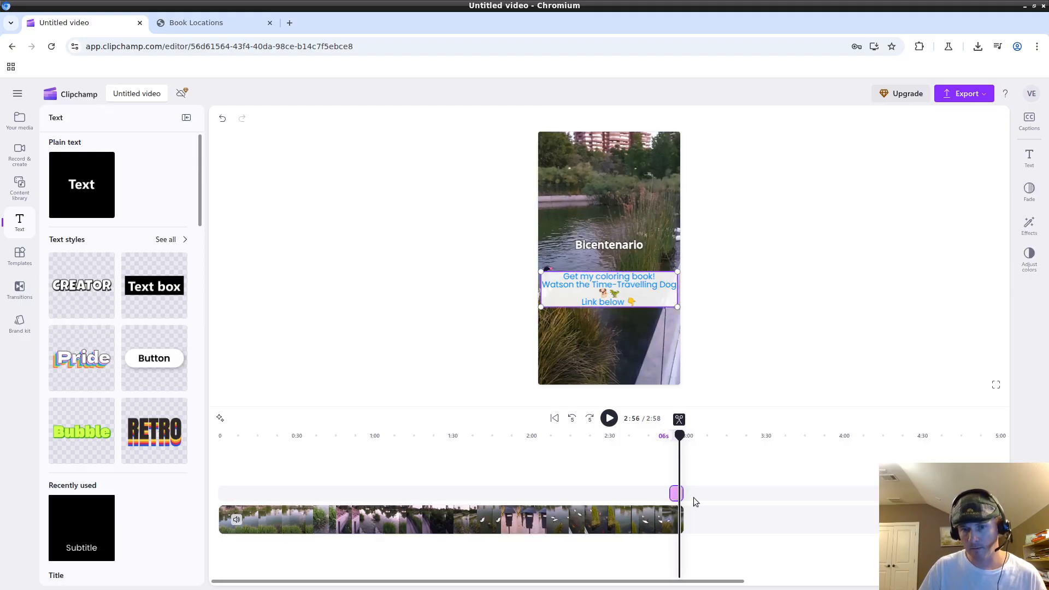
pyautogui.scroll(3, 695, 479)
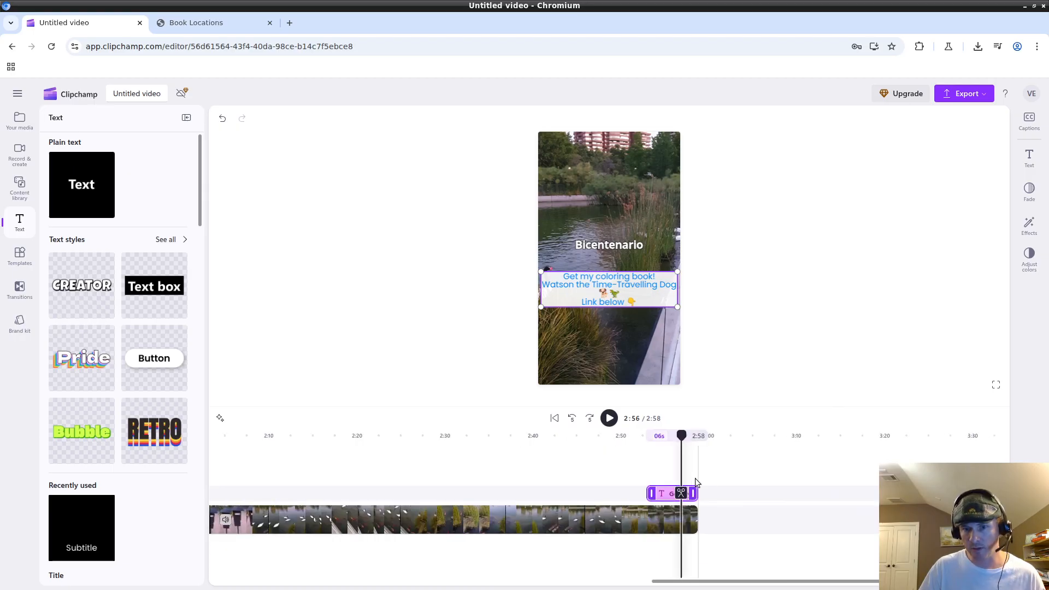
pyautogui.click(687, 464)
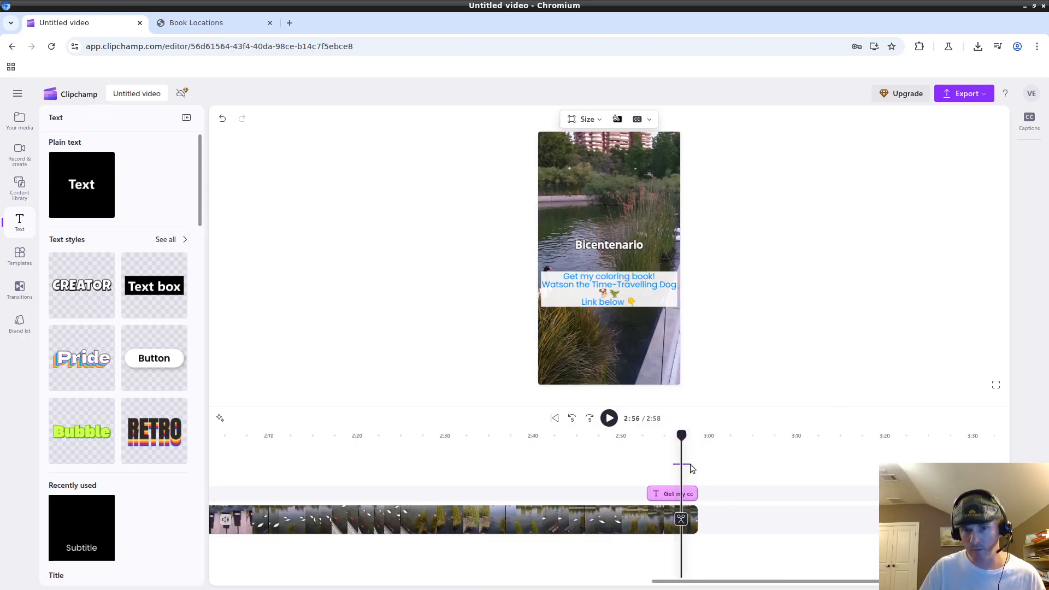
pyautogui.moveTo(684, 442); pyautogui.dragTo(690, 442)
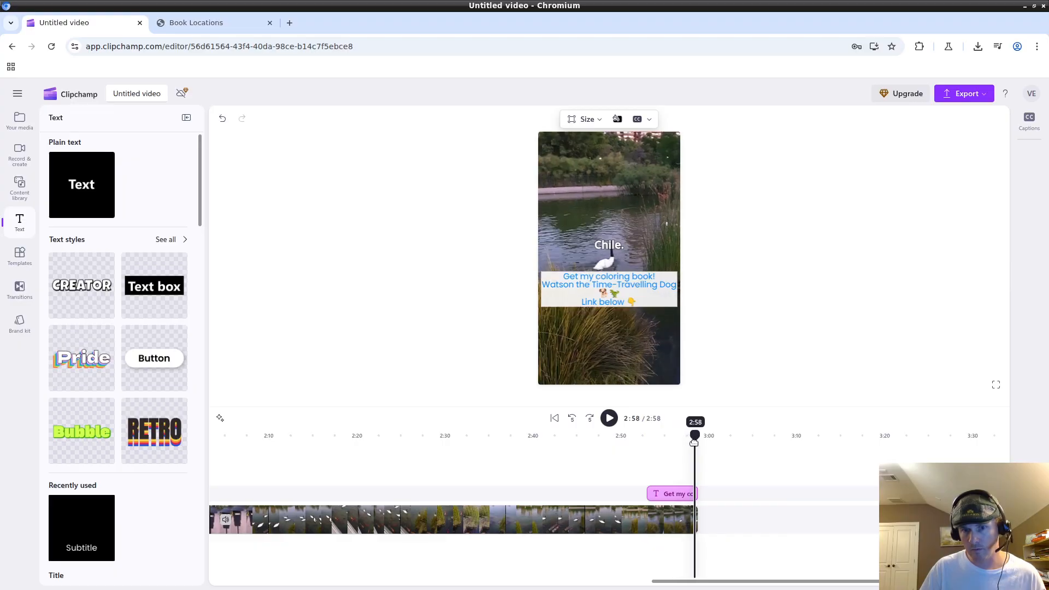
# In VLC, play the exported video from 02:46 through to its final frame.
pyautogui.click(287, 583)
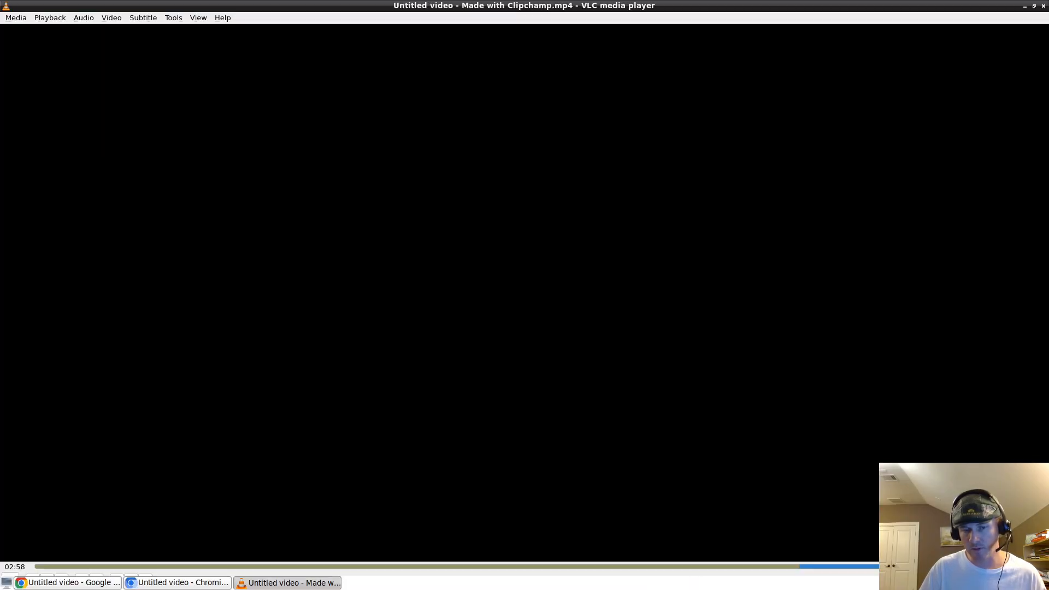
pyautogui.click(947, 567)
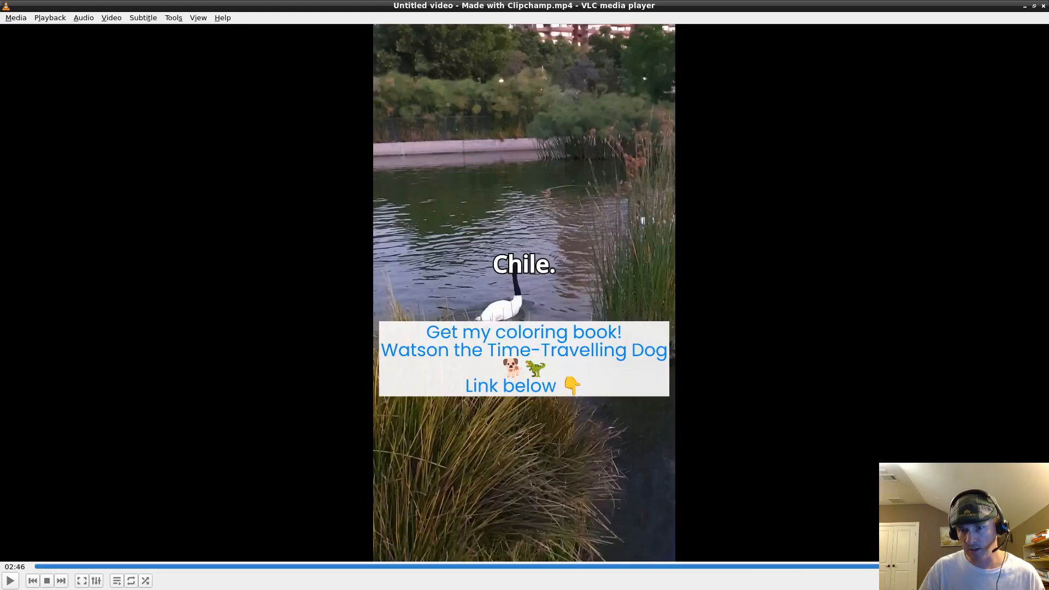
pyautogui.click(953, 566)
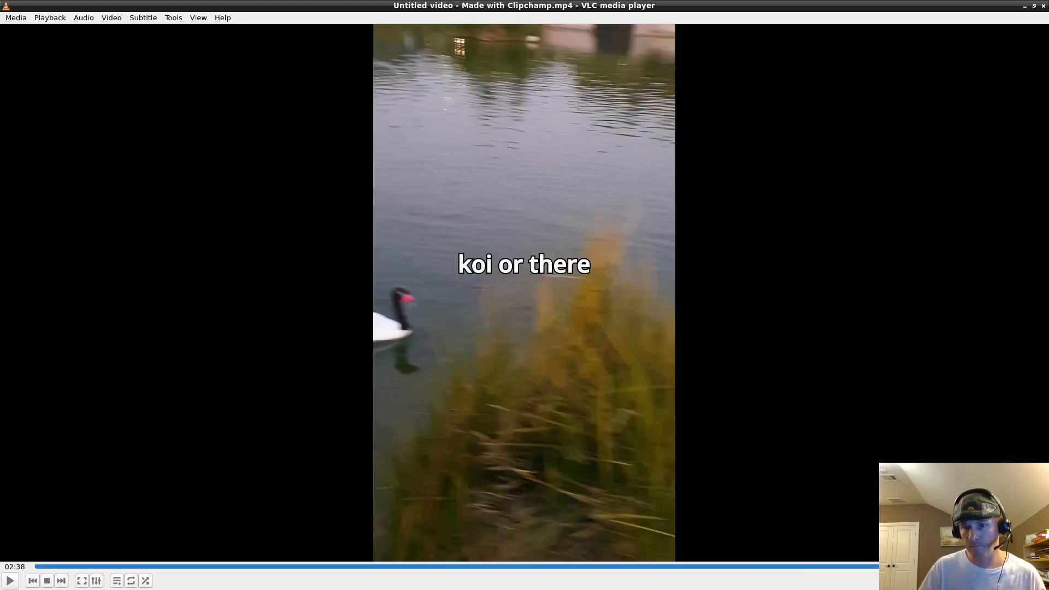
pyautogui.press('space')
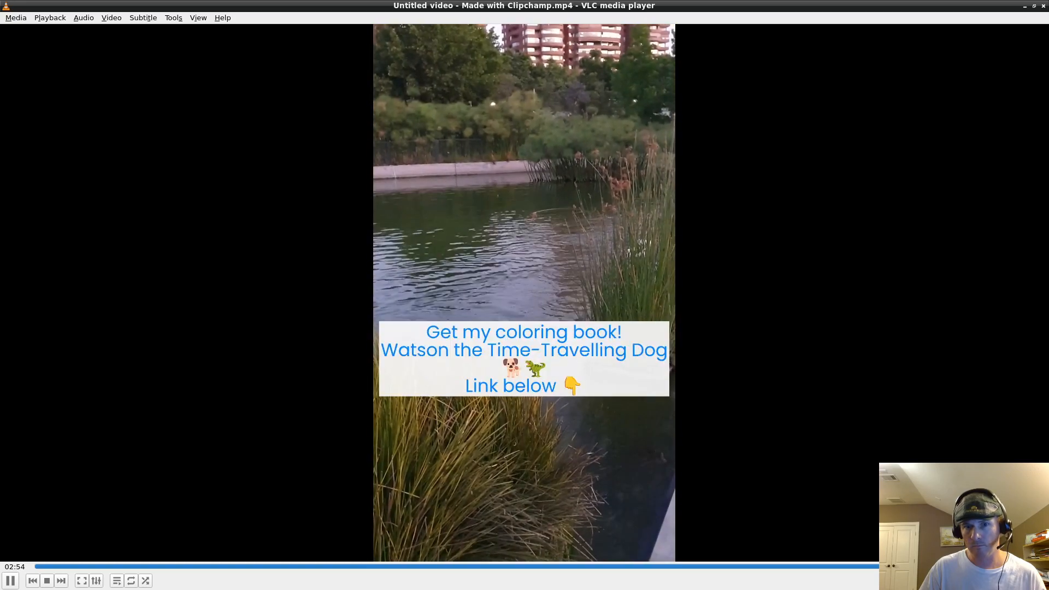
pyautogui.press('space')
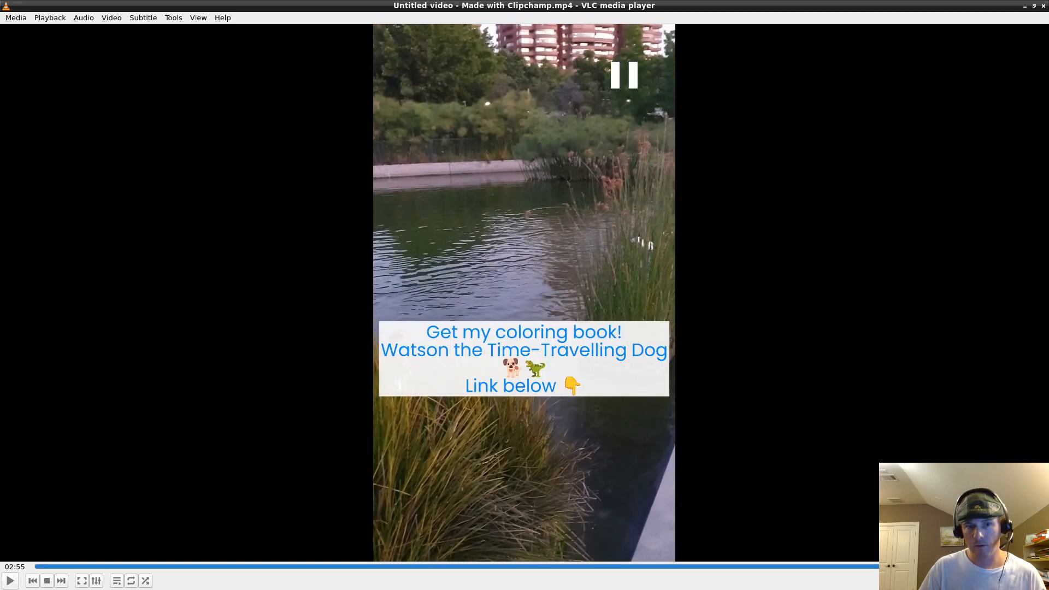
pyautogui.press('space')
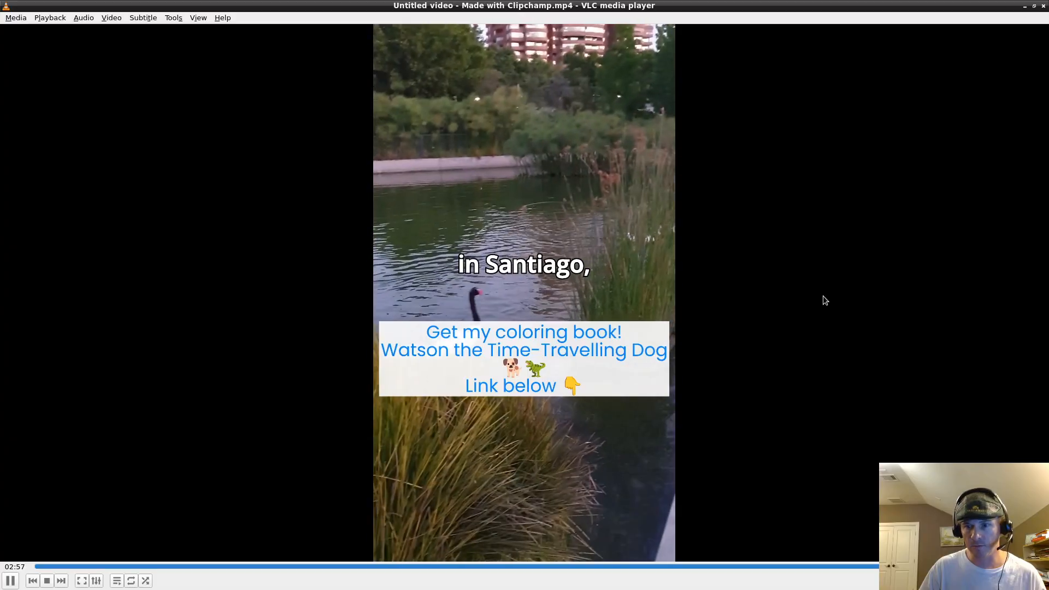
pyautogui.press('space')
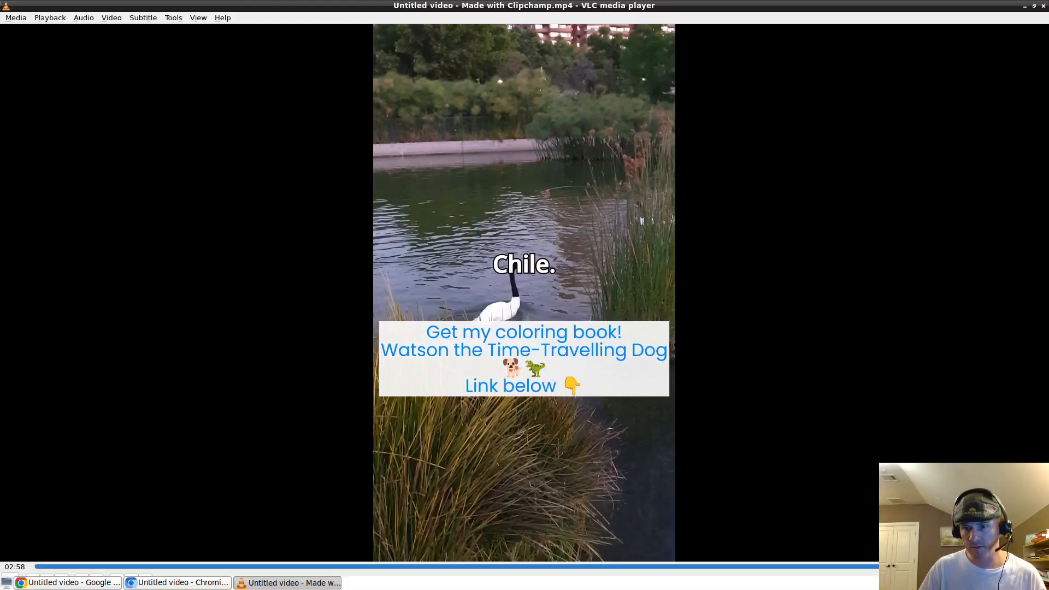
# Replay the coloring-book ending from 02:45 with the volume raised to 95%.
pyautogui.click(990, 567)
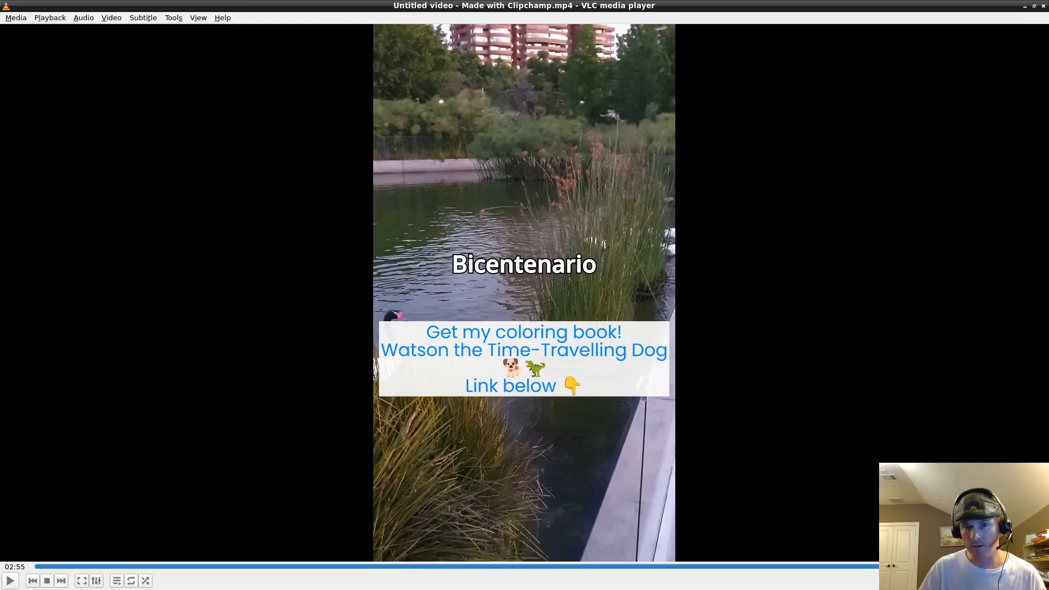
pyautogui.click(981, 566)
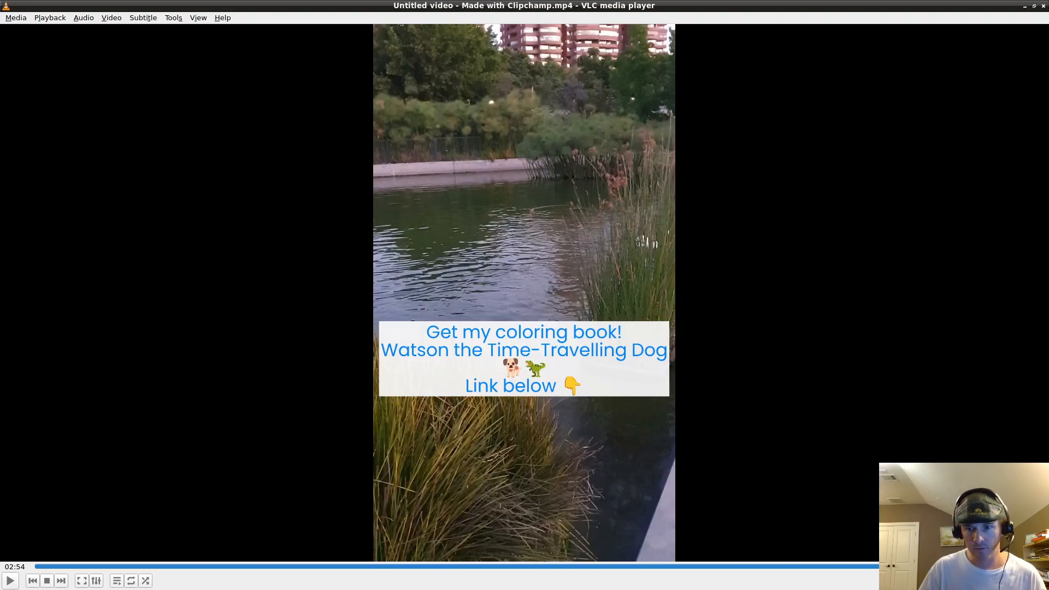
pyautogui.click(934, 566)
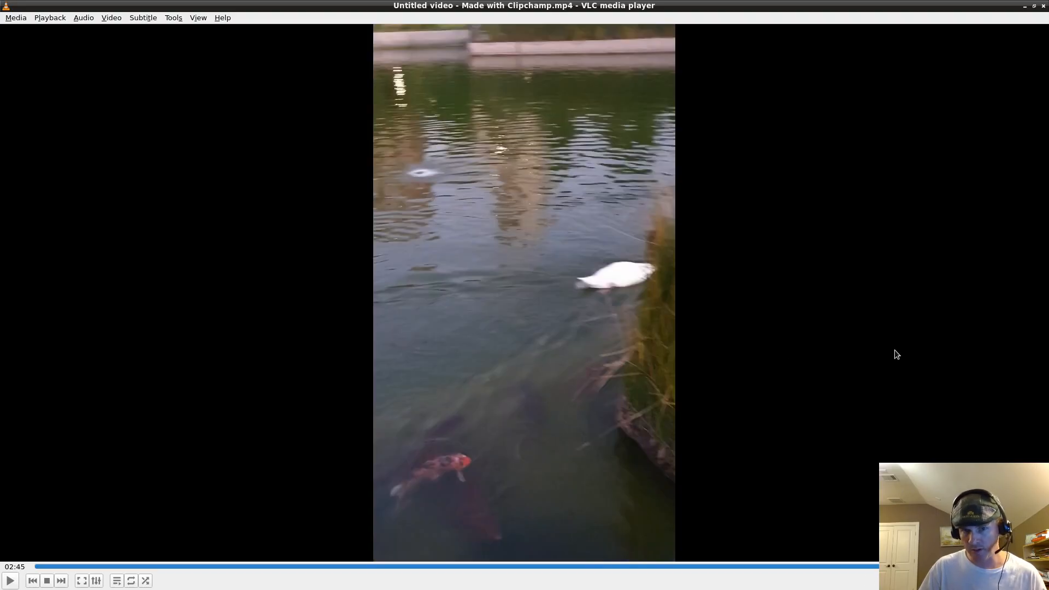
pyautogui.press('space')
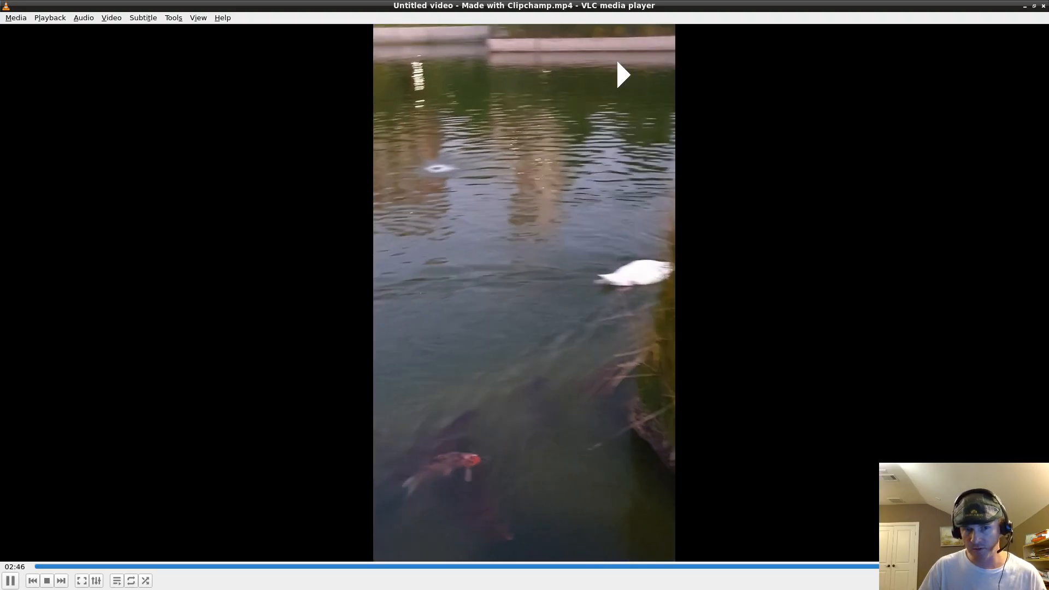
pyautogui.scroll(-1, 863, 333)
pyautogui.press('space')
pyautogui.scroll(17, 864, 334)
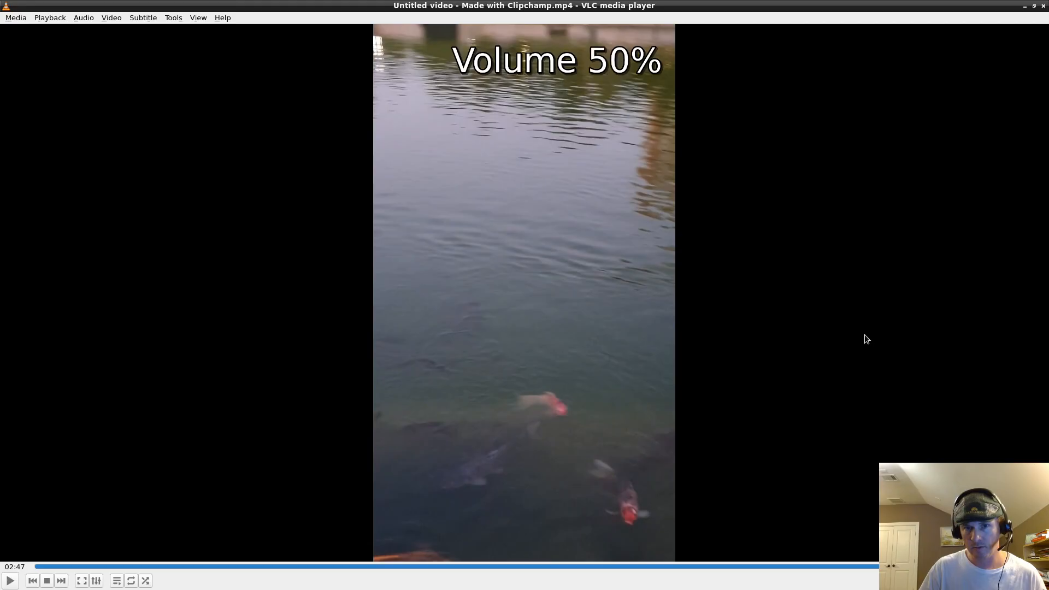
pyautogui.press('space')
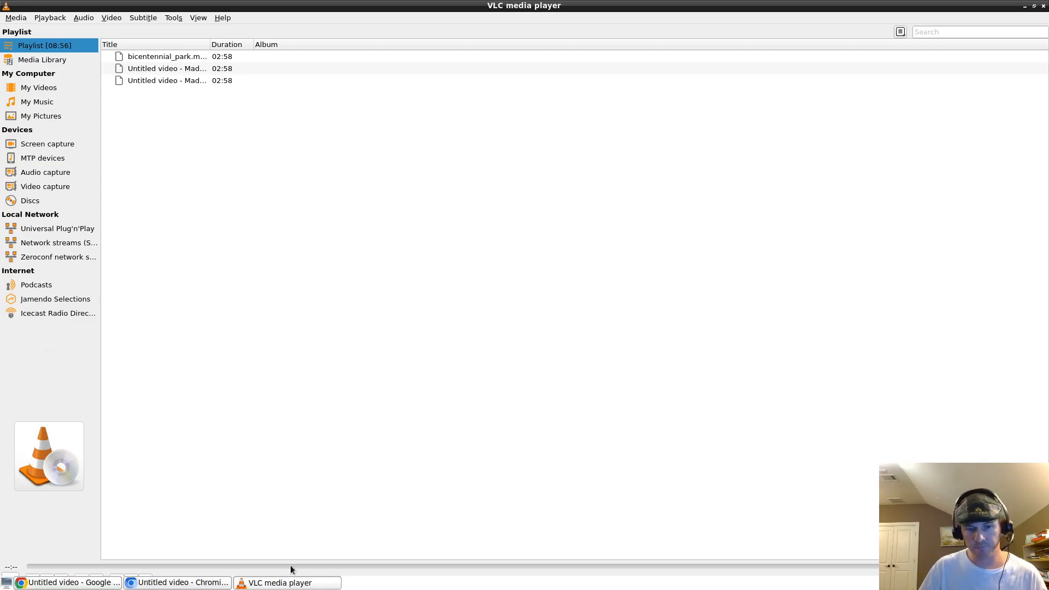
# Return to the Clipchamp editor and review the Export dropdown's quality options.
pyautogui.click(211, 575)
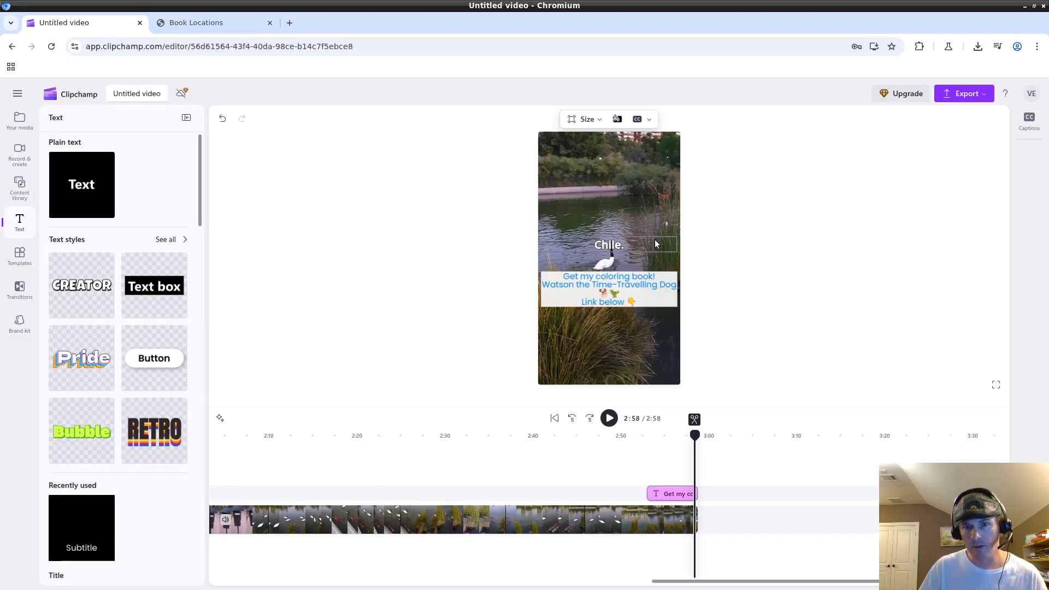
pyautogui.click(986, 100)
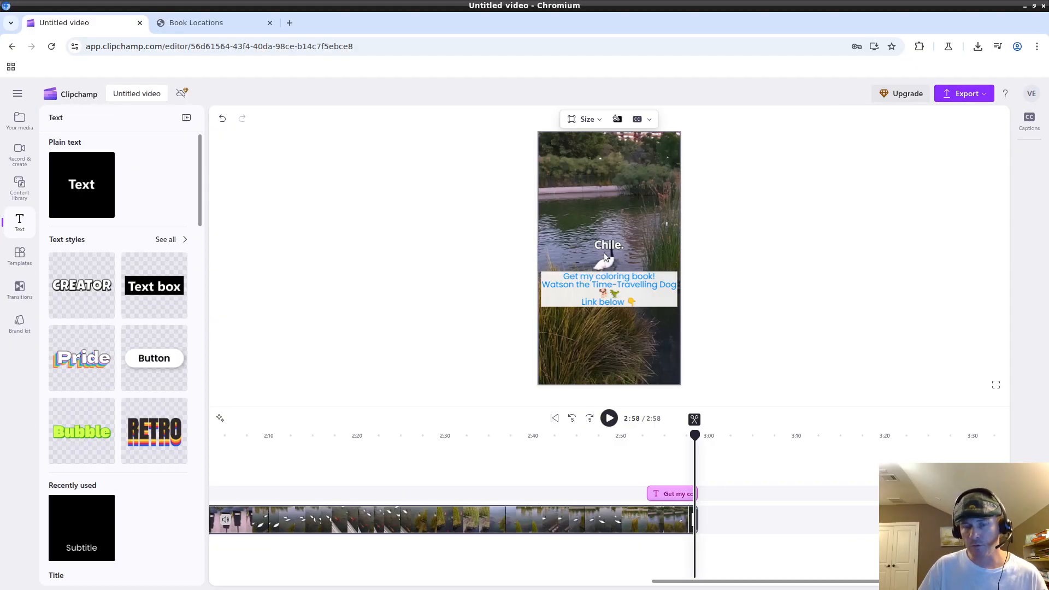